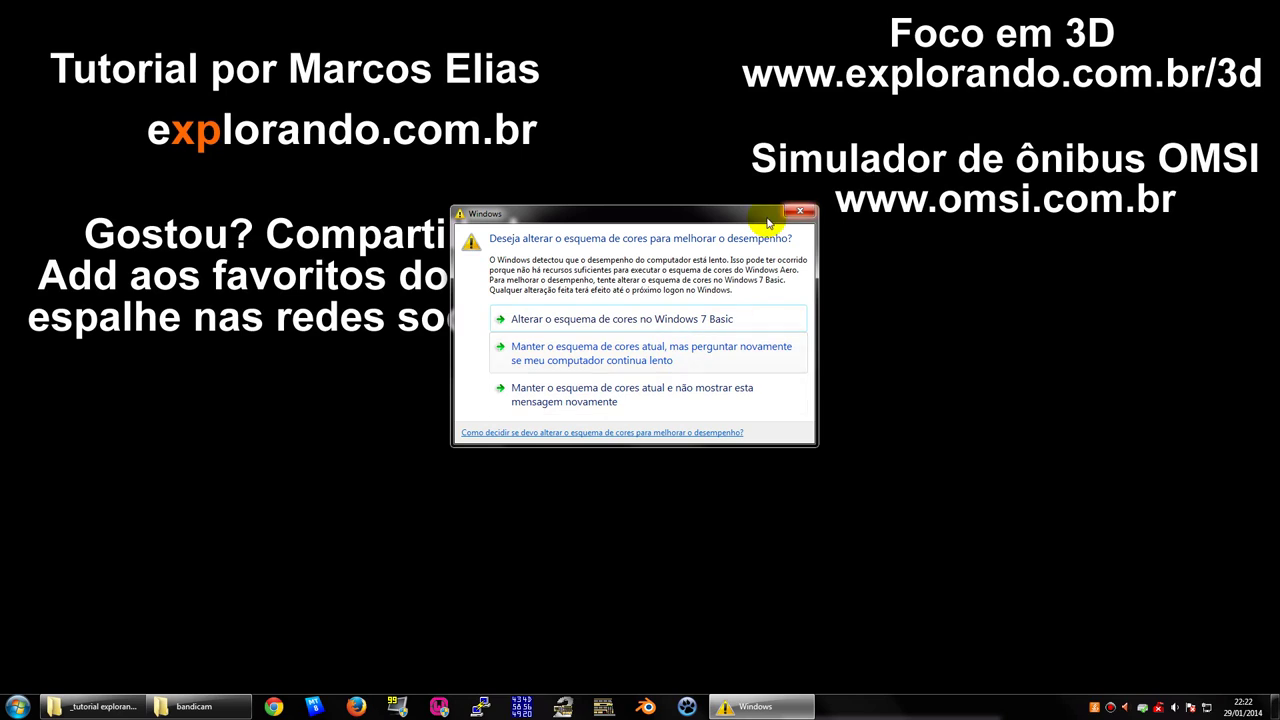
Keep the current Windows colour scheme and stop the performance warning from appearing again
left_click(808, 218)
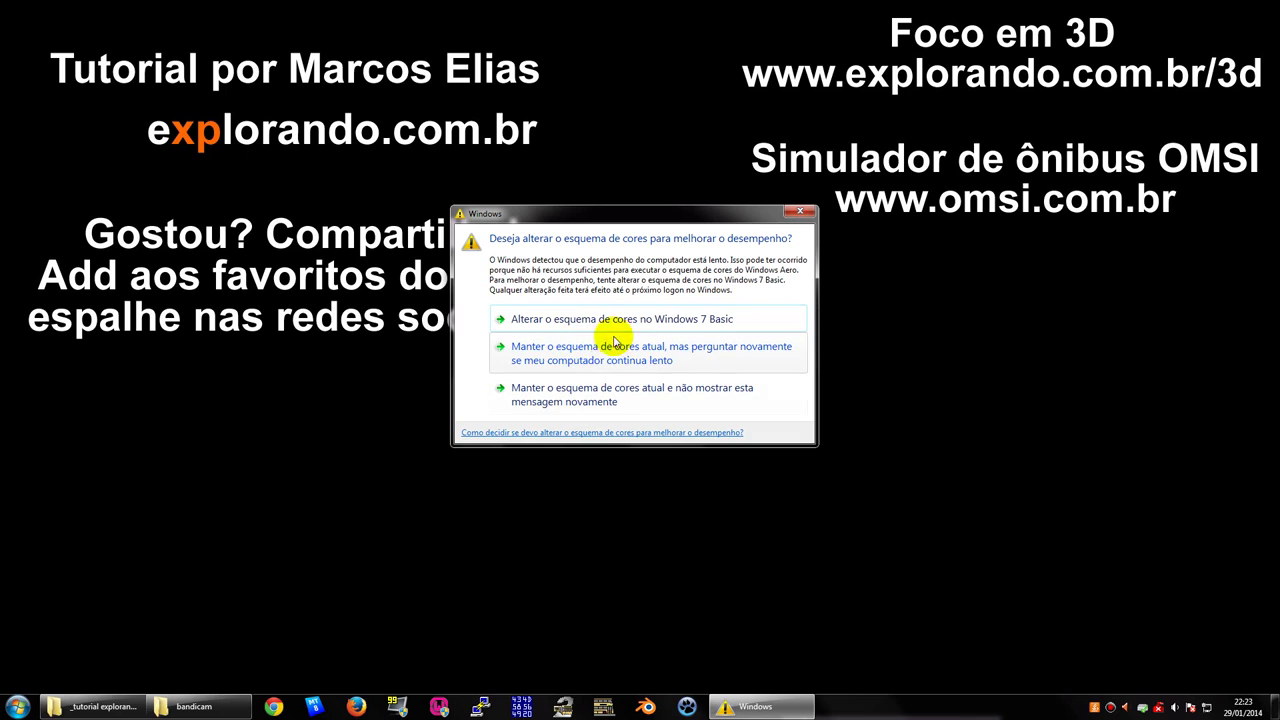
left_click(572, 403)
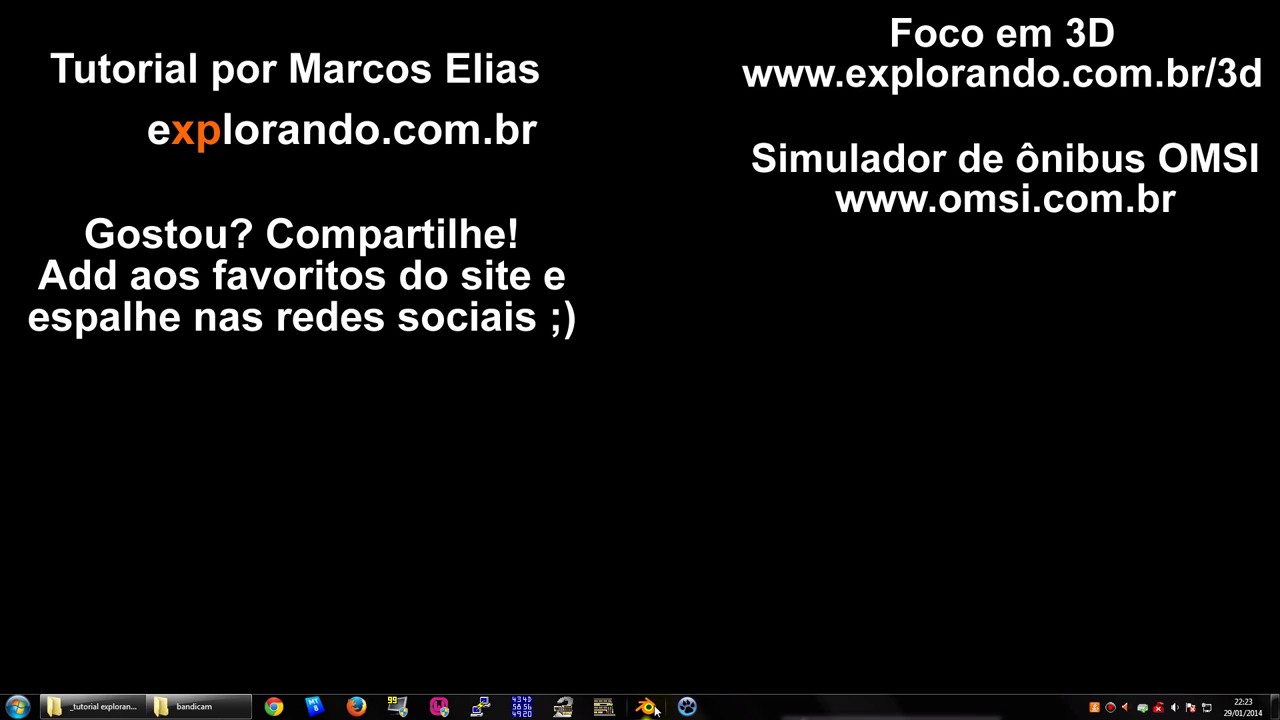
Start Blender 2.69 from its taskbar icon
left_click(645, 706)
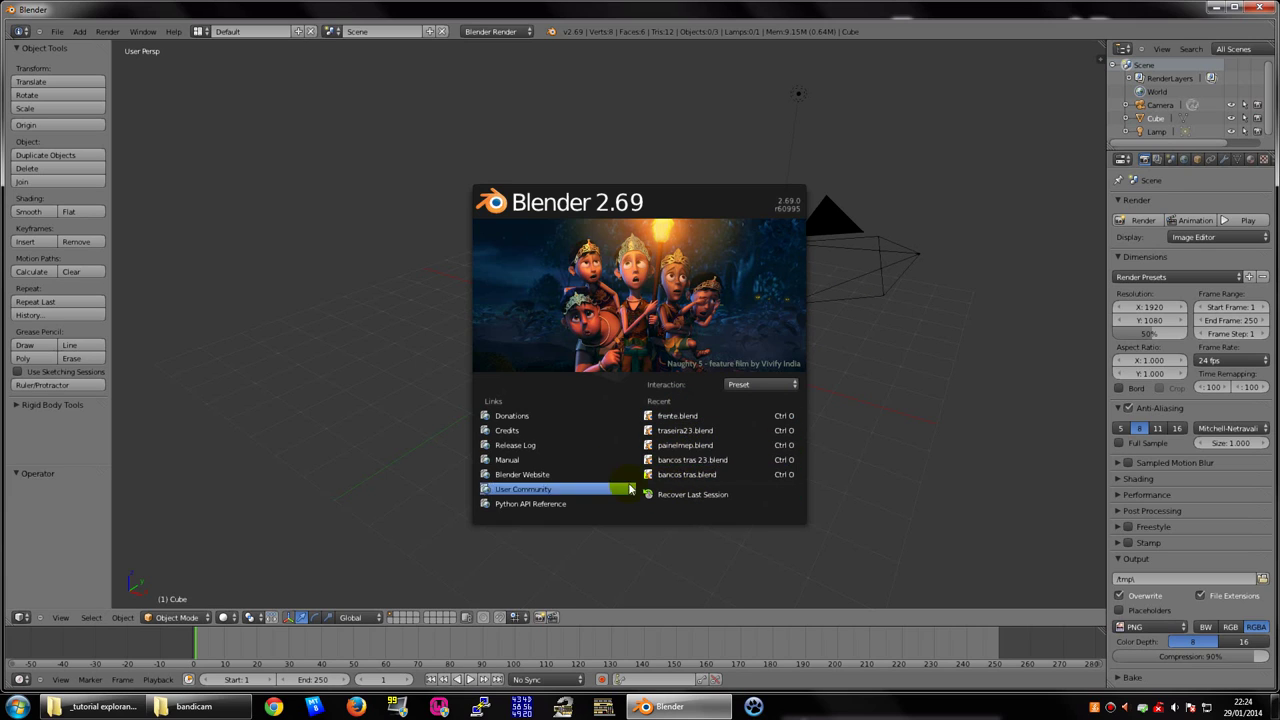
Dismiss the Blender splash screen and maximize the Blender window
left_click(962, 350)
scroll(651, 318, "down", 2)
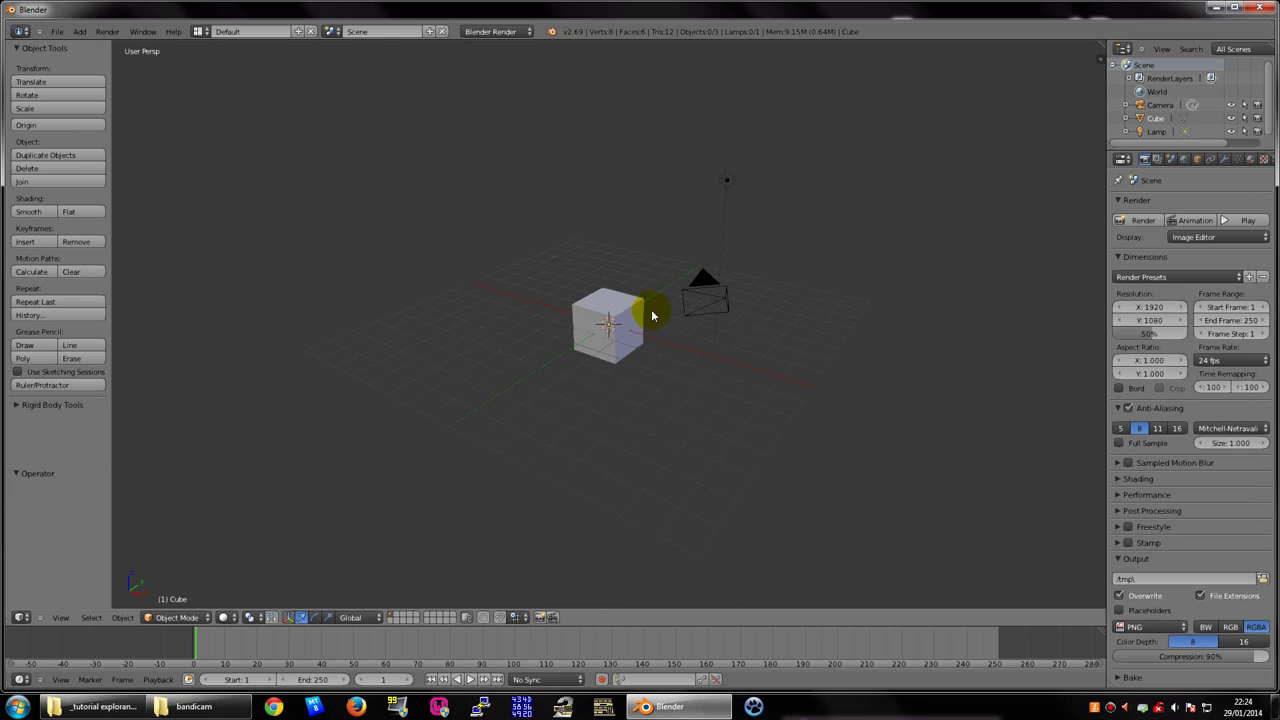
scroll(650, 315, "up", 1)
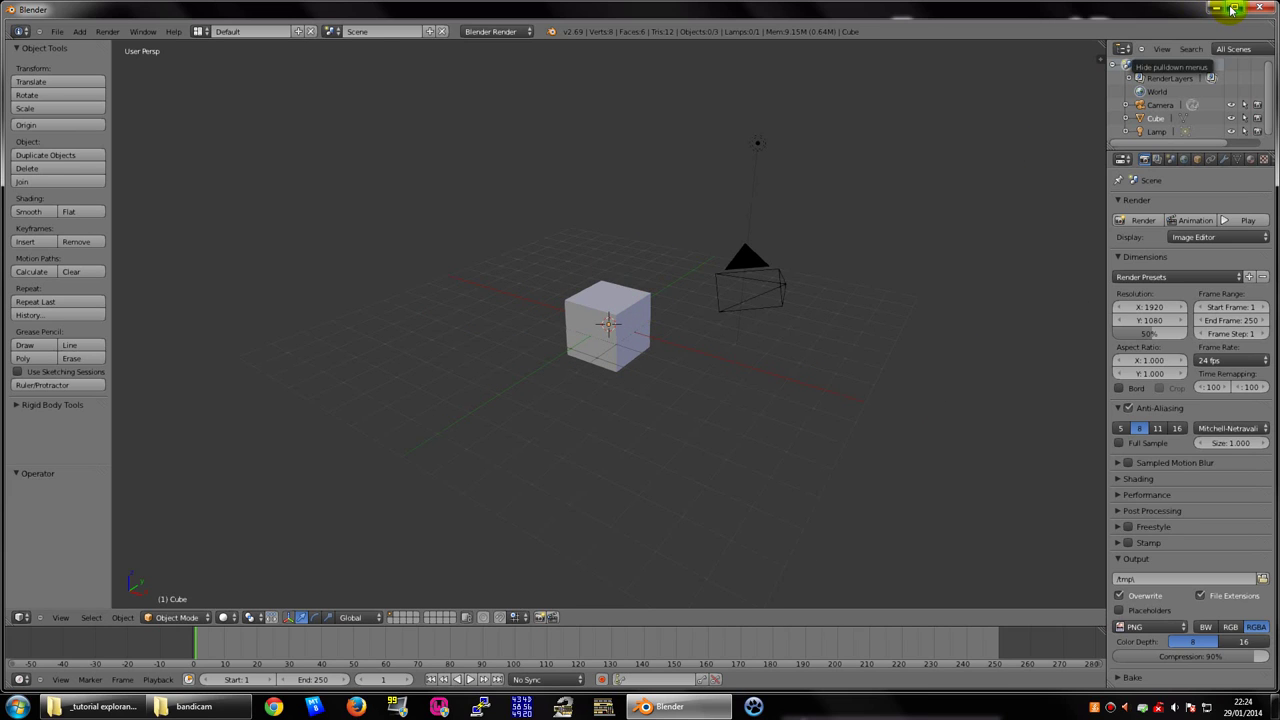
left_click(1236, 7)
Select the default cube and orbit and zoom around it
mouse_move(590, 400)
middle_mouse_down()
mouse_move(560, 351)
mouse_move(757, 351)
mouse_move(624, 360)
mouse_move(729, 343)
mouse_move(257, 257)
mouse_move(645, 289)
mouse_move(640, 331)
mouse_move(660, 360)
mouse_move(583, 349)
mouse_move(622, 353)
mouse_move(594, 349)
mouse_move(632, 320)
mouse_move(772, 326)
mouse_move(614, 337)
middle_mouse_up()
right_click(630, 325)
scroll(657, 317, "up", 3)
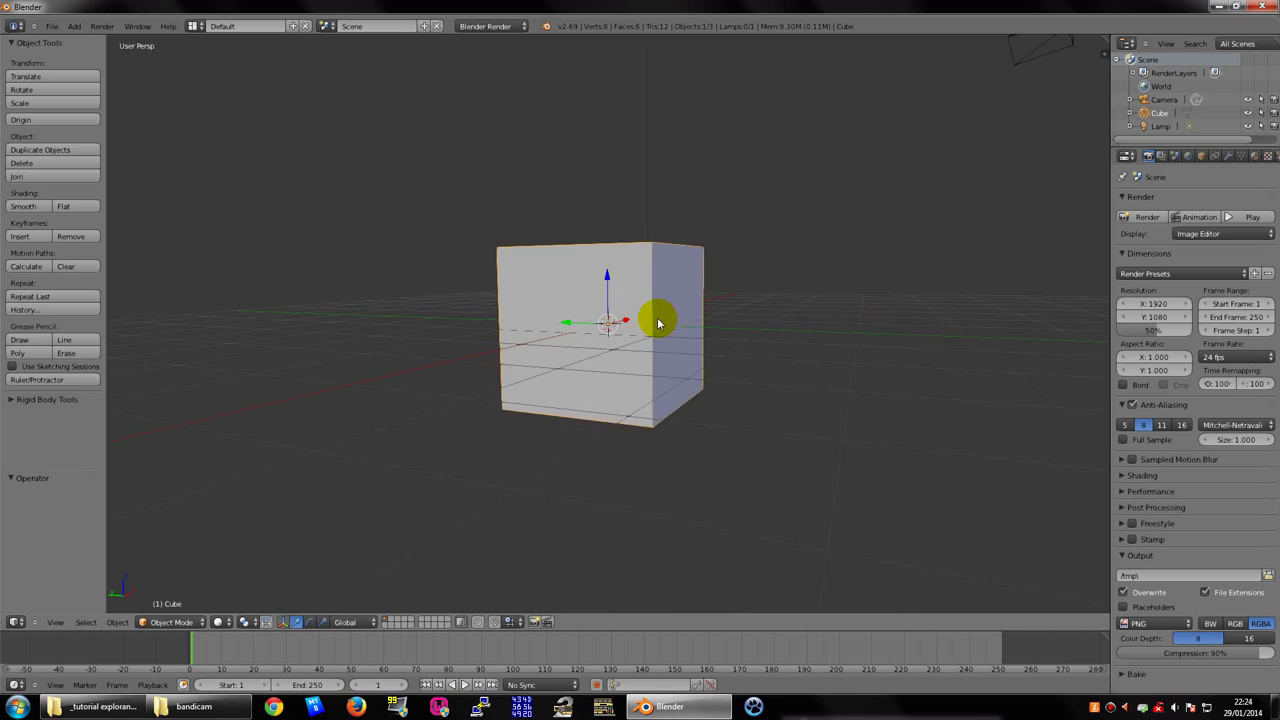
scroll(700, 306, "up", 3)
scroll(624, 286, "up", 2)
mouse_move(700, 306)
middle_mouse_down()
mouse_move(624, 286)
mouse_move(586, 386)
middle_mouse_up()
scroll(586, 386, "down", 3)
scroll(643, 366, "down", 3)
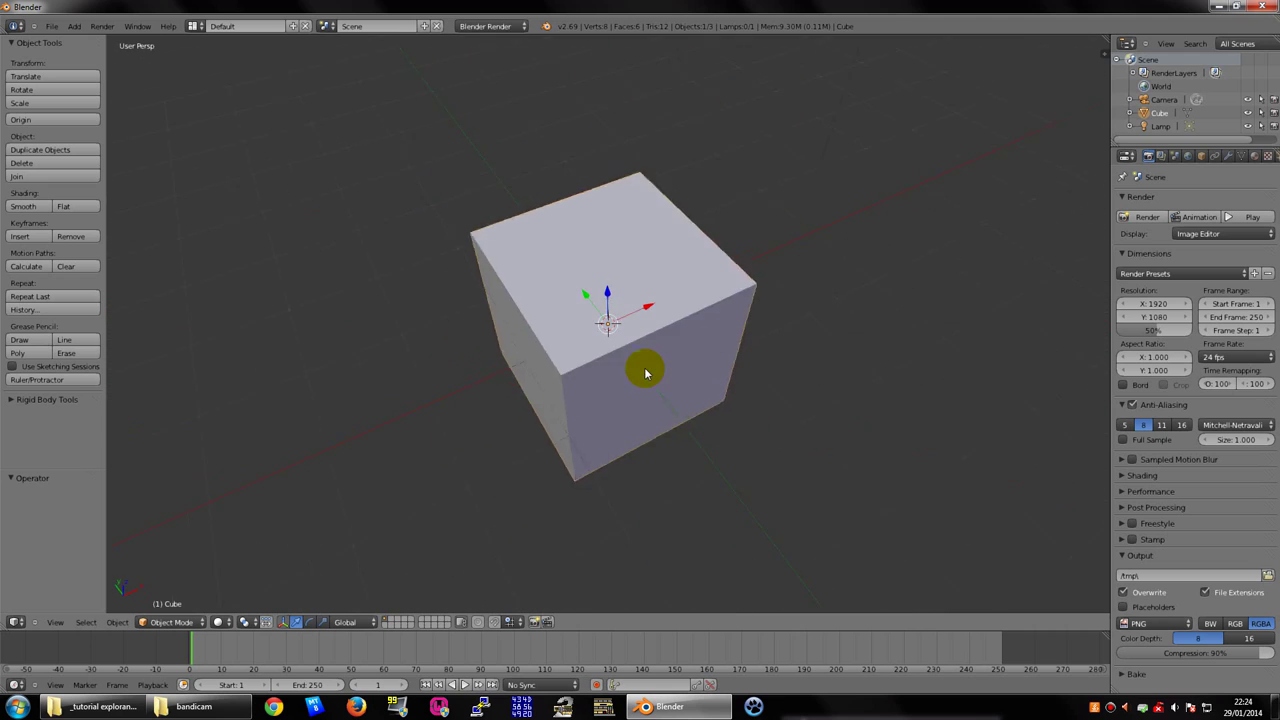
scroll(663, 354, "down", 2)
mouse_move(663, 354)
middle_mouse_down()
mouse_move(607, 352)
mouse_move(589, 337)
mouse_move(654, 318)
middle_mouse_up()
scroll(600, 340, "down", 4)
scroll(589, 337, "down", 2)
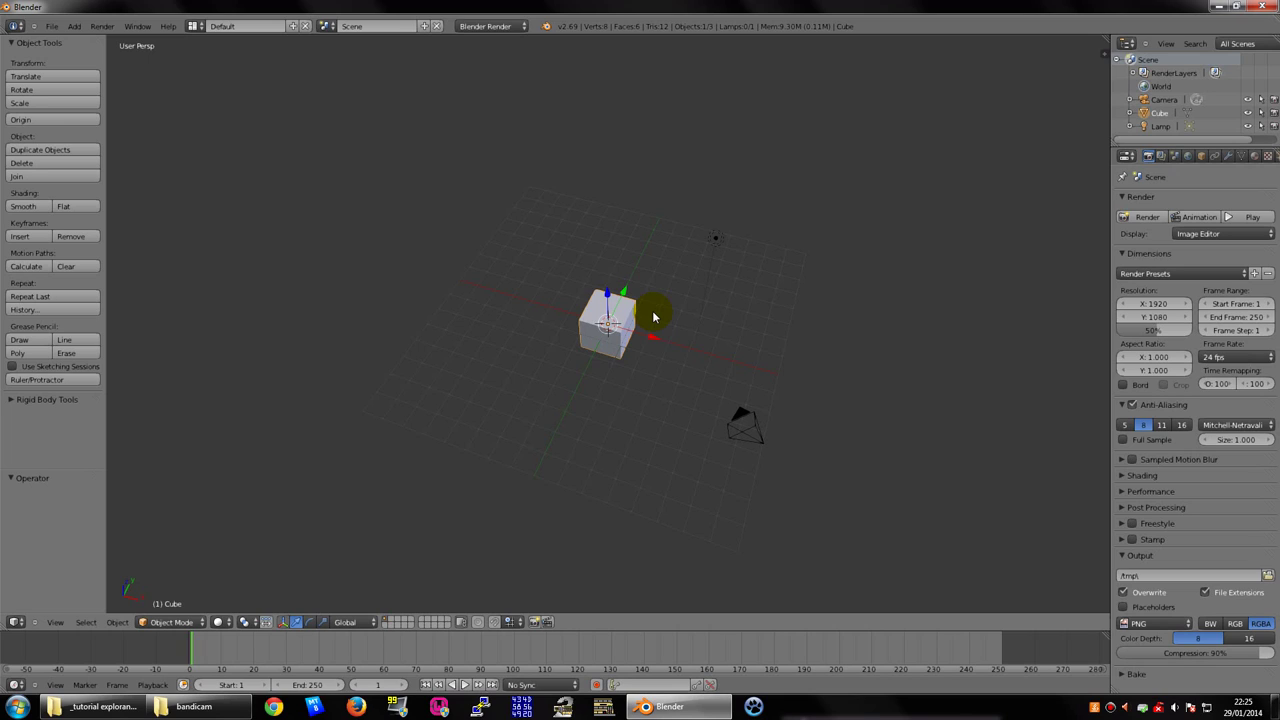
mouse_move(736, 215)
middle_mouse_down()
mouse_move(677, 309)
mouse_move(660, 297)
mouse_move(651, 314)
mouse_move(757, 351)
mouse_move(708, 359)
mouse_move(760, 354)
mouse_move(714, 331)
mouse_move(746, 306)
mouse_move(731, 325)
middle_mouse_up()
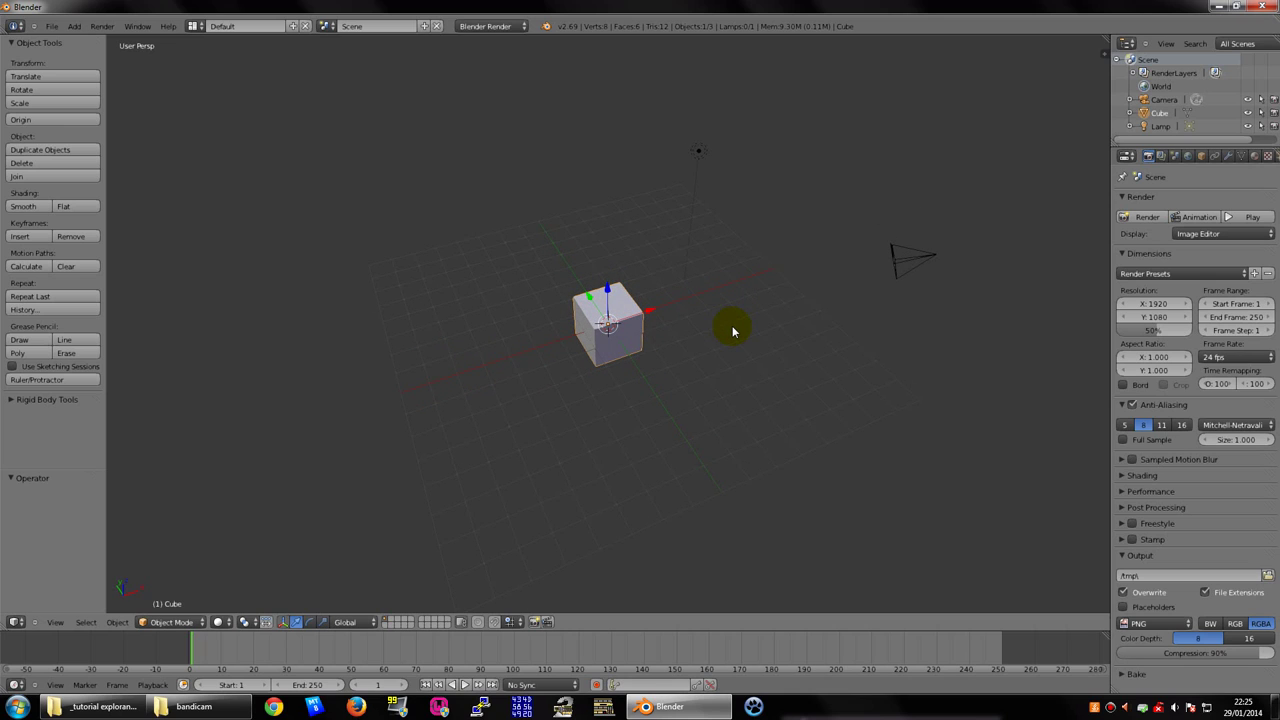
mouse_move(732, 331)
middle_mouse_down()
mouse_move(743, 309)
mouse_move(734, 349)
mouse_move(820, 220)
middle_mouse_up()
Select the camera, then the lamp, and place the 3D cursor on the grid
right_click(846, 186)
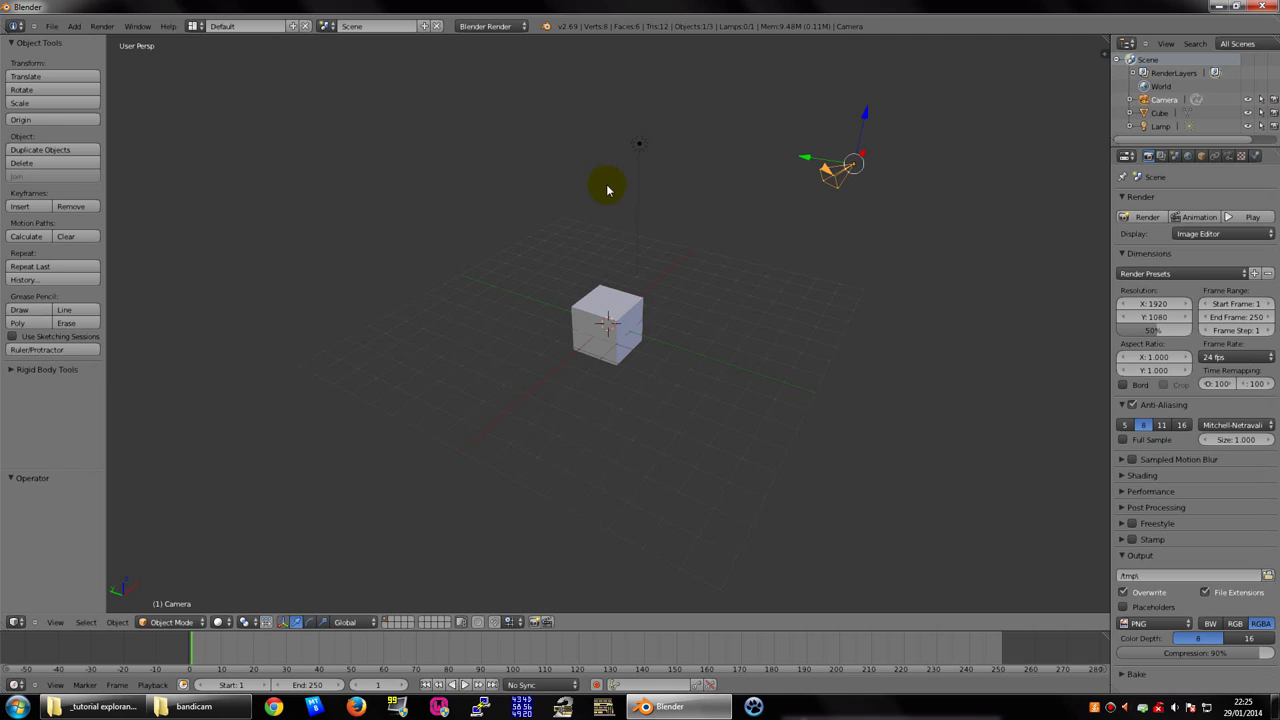
right_click(638, 143)
mouse_move(654, 149)
middle_mouse_down()
mouse_move(543, 126)
mouse_move(608, 172)
mouse_move(706, 281)
mouse_move(526, 280)
mouse_move(711, 294)
mouse_move(701, 298)
mouse_move(749, 289)
mouse_move(640, 286)
mouse_move(593, 323)
middle_mouse_up()
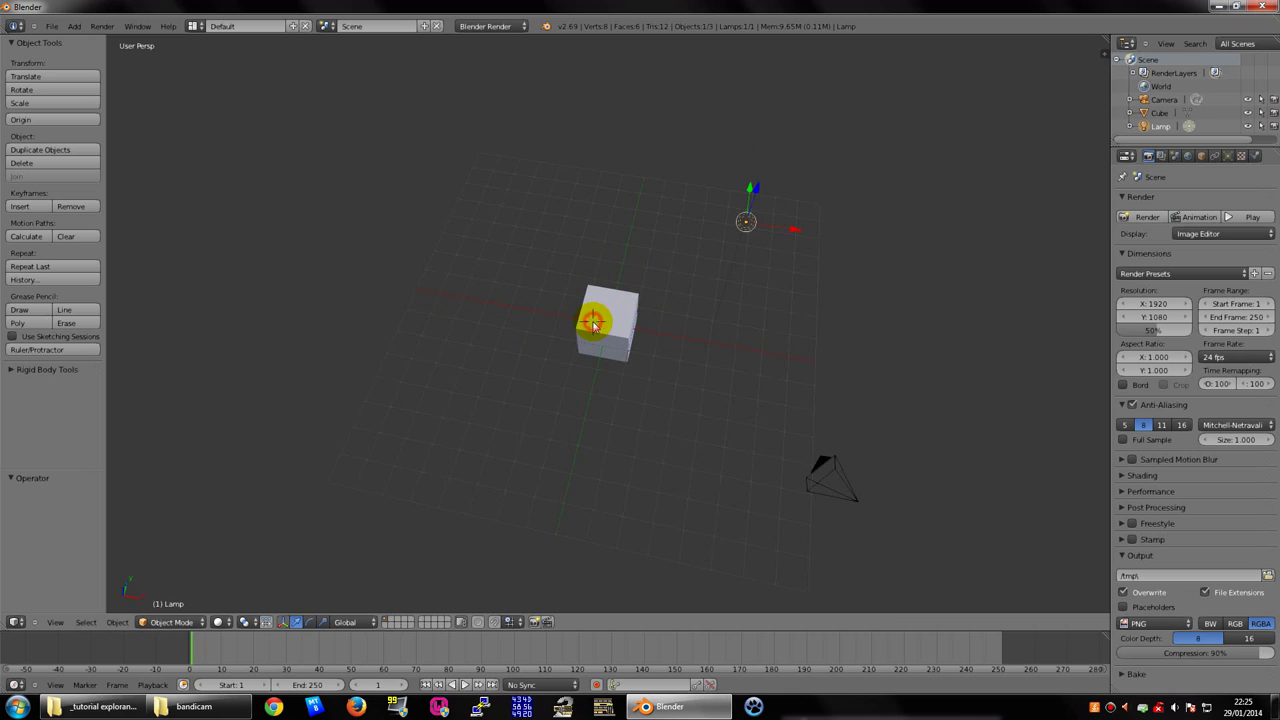
left_click(608, 322)
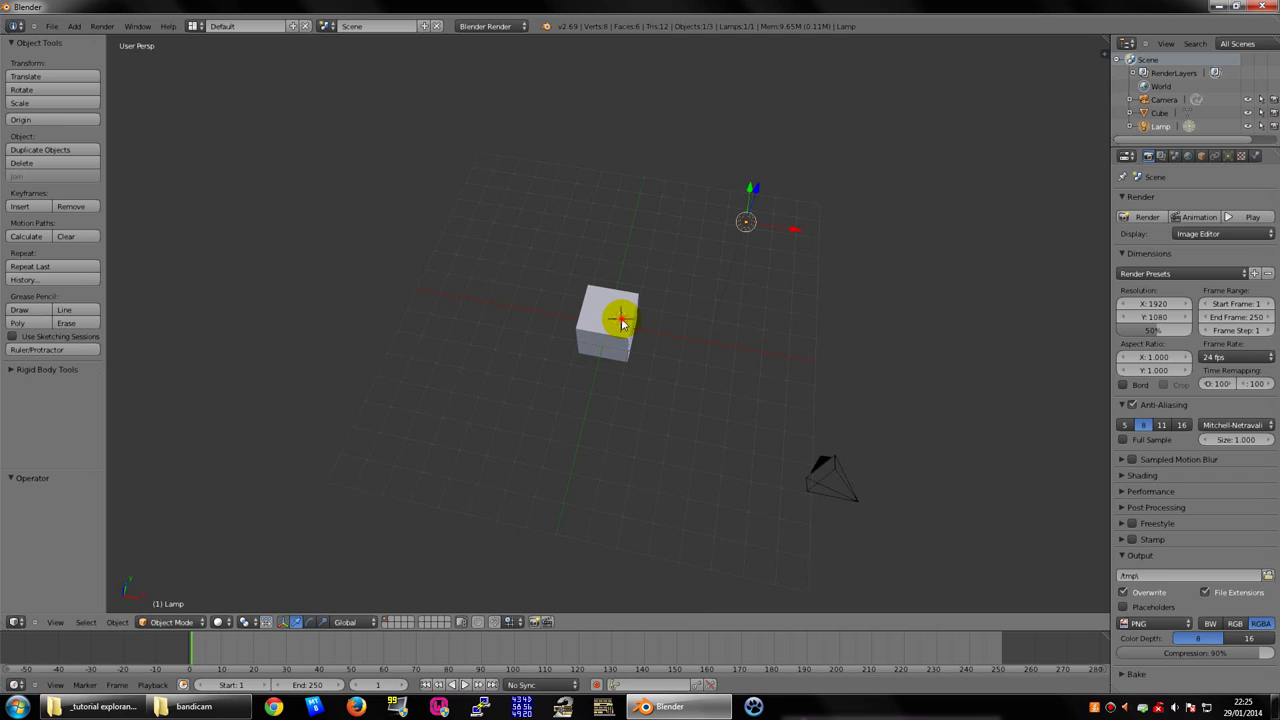
right_click(348, 308)
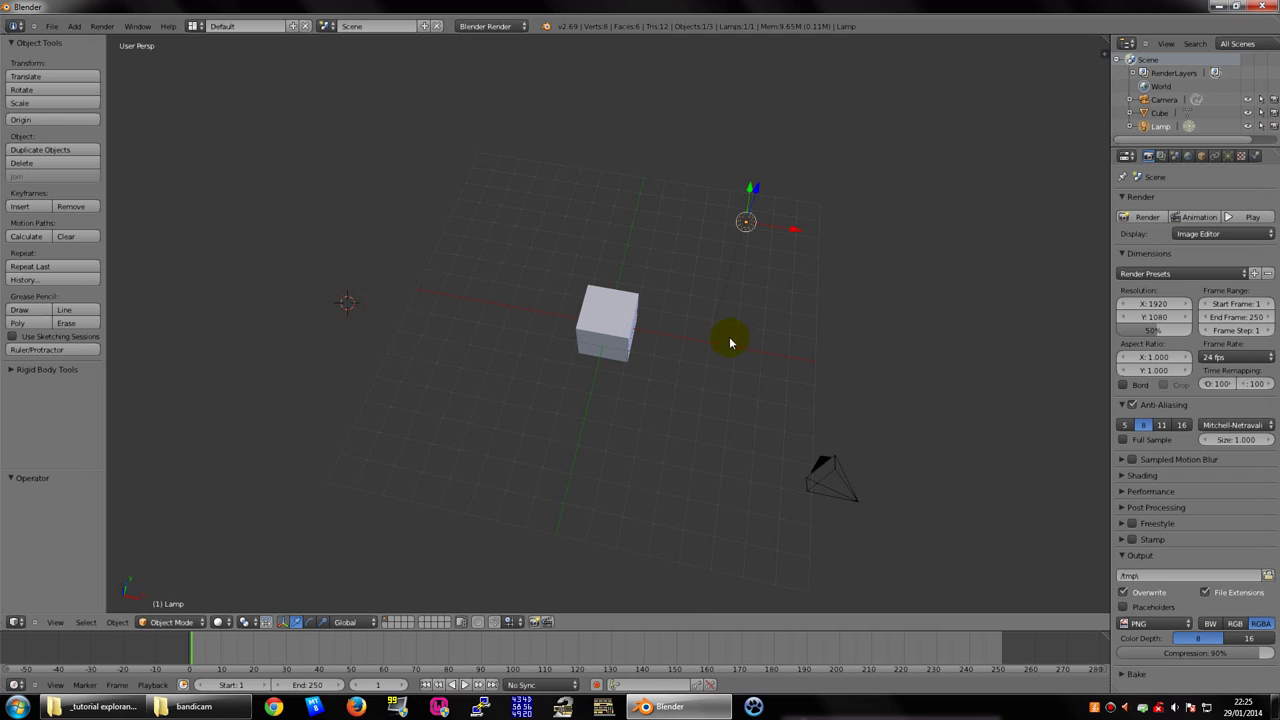
scroll(665, 334, "up", 2)
scroll(628, 314, "up", 3)
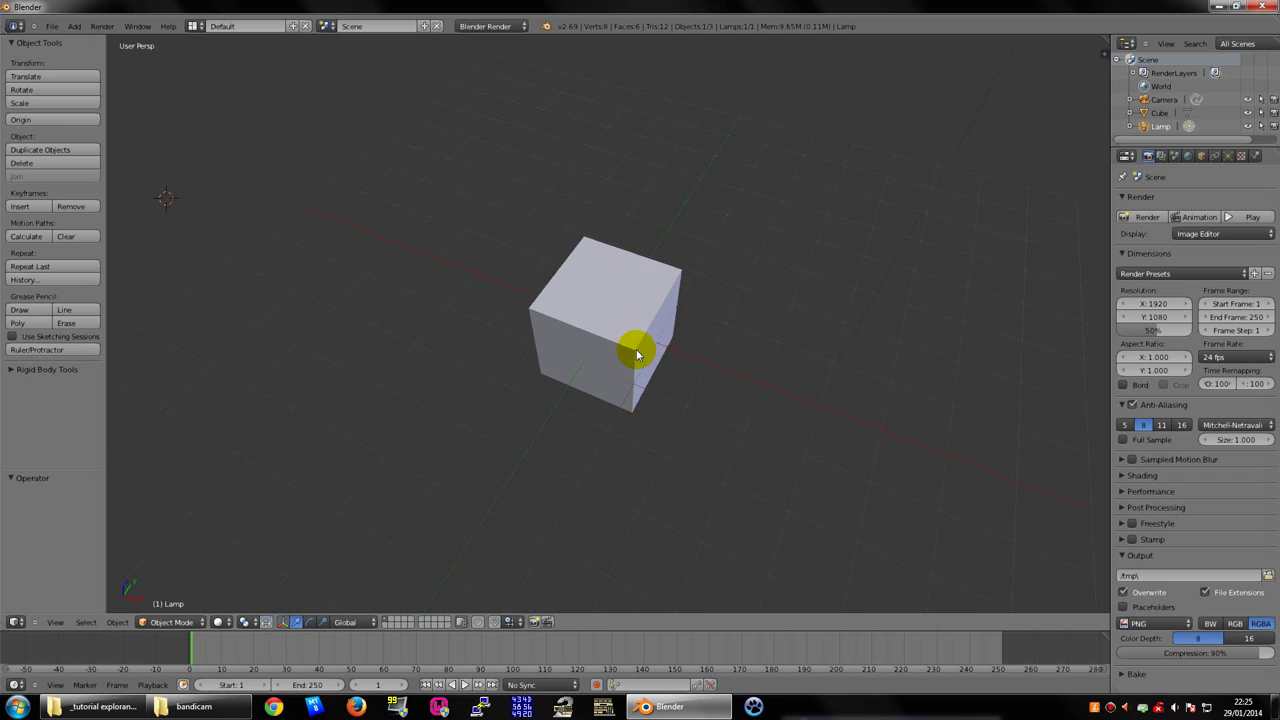
Select the cube and zoom in and out to inspect it
right_click(633, 321)
scroll(660, 300, "up", 4)
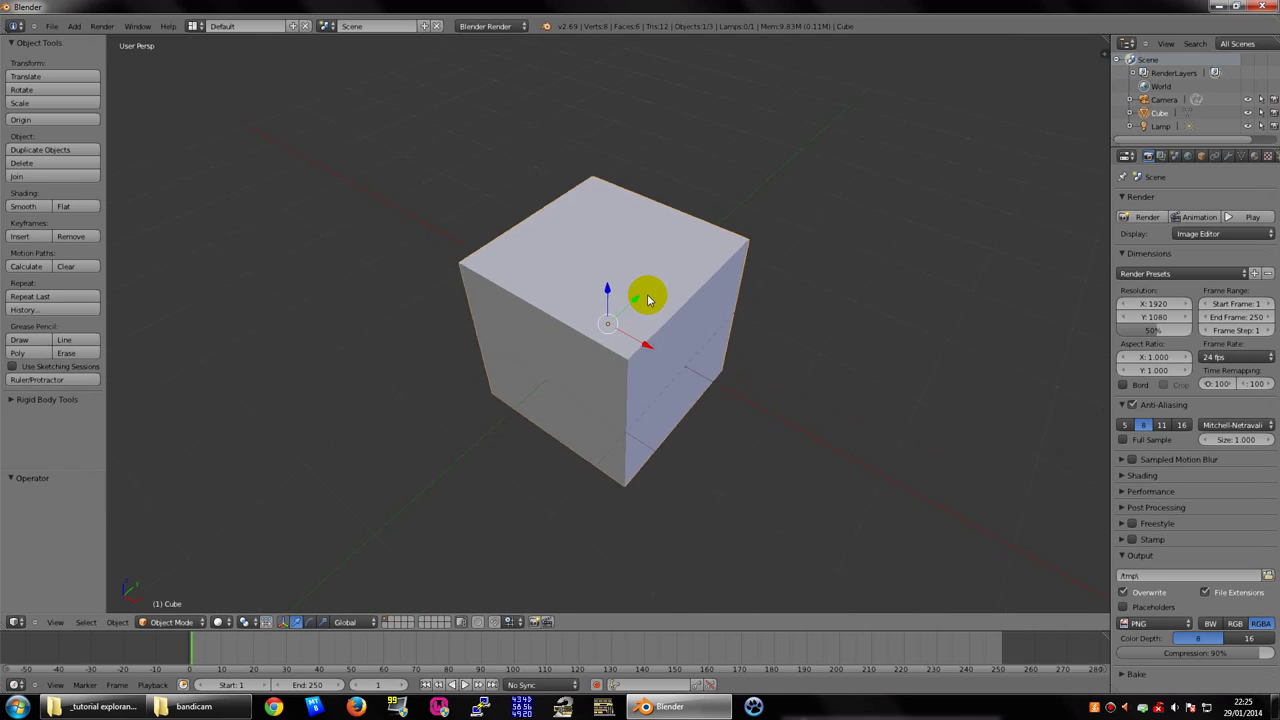
scroll(651, 294, "up", 4)
scroll(930, 145, "down", 6)
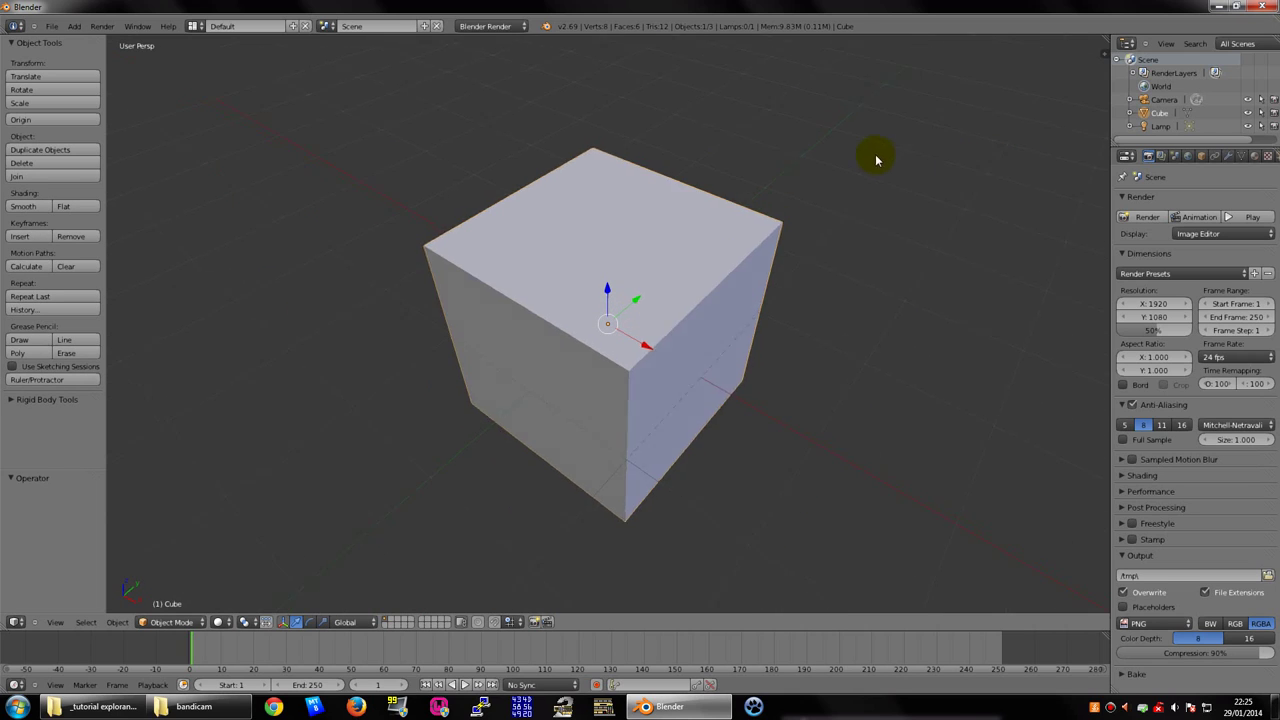
middle_click_drag(871, 154, 837, 191)
scroll(811, 234, "up", 1)
scroll(884, 210, "up", 1)
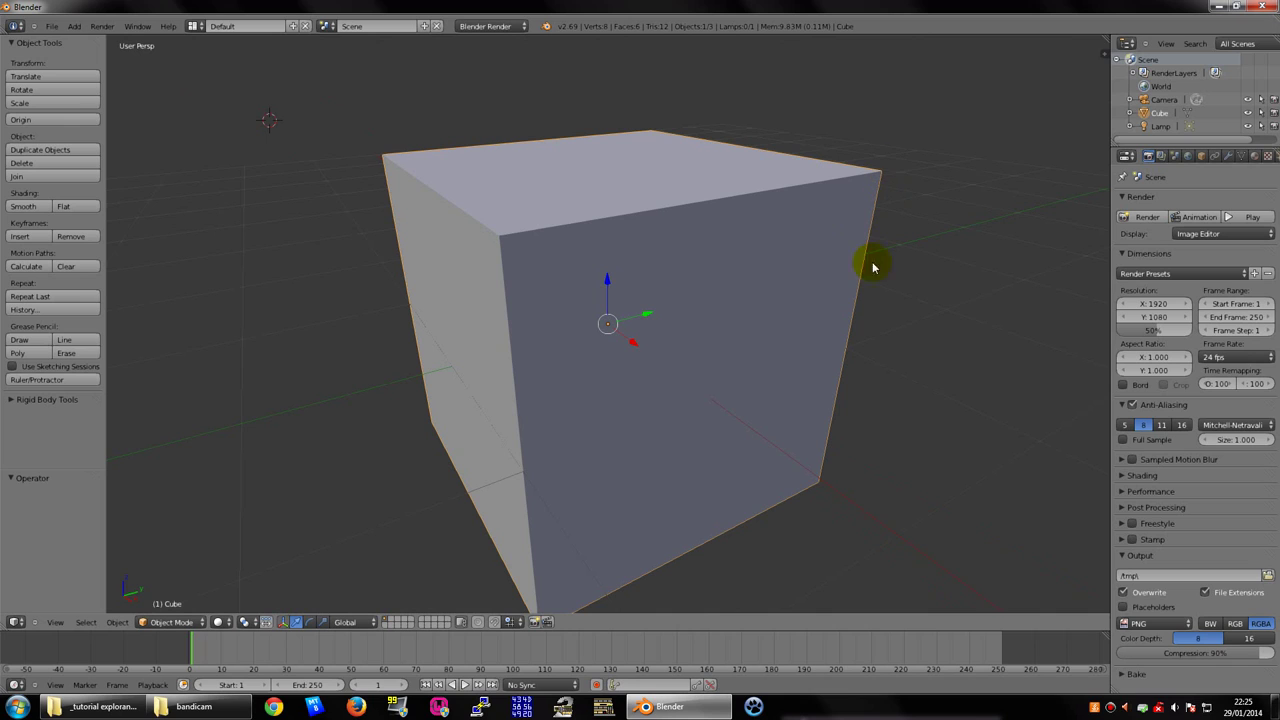
scroll(655, 355, "down", 2)
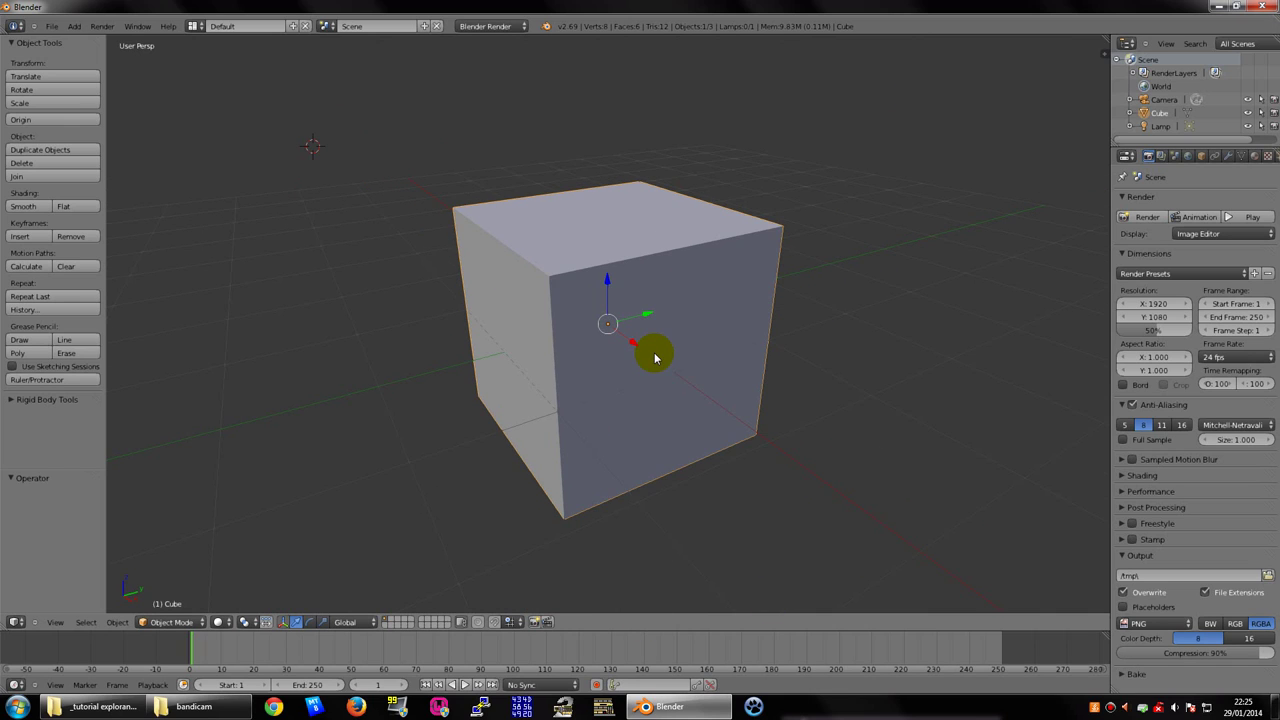
scroll(705, 288, "down", 3)
scroll(700, 286, "down", 4)
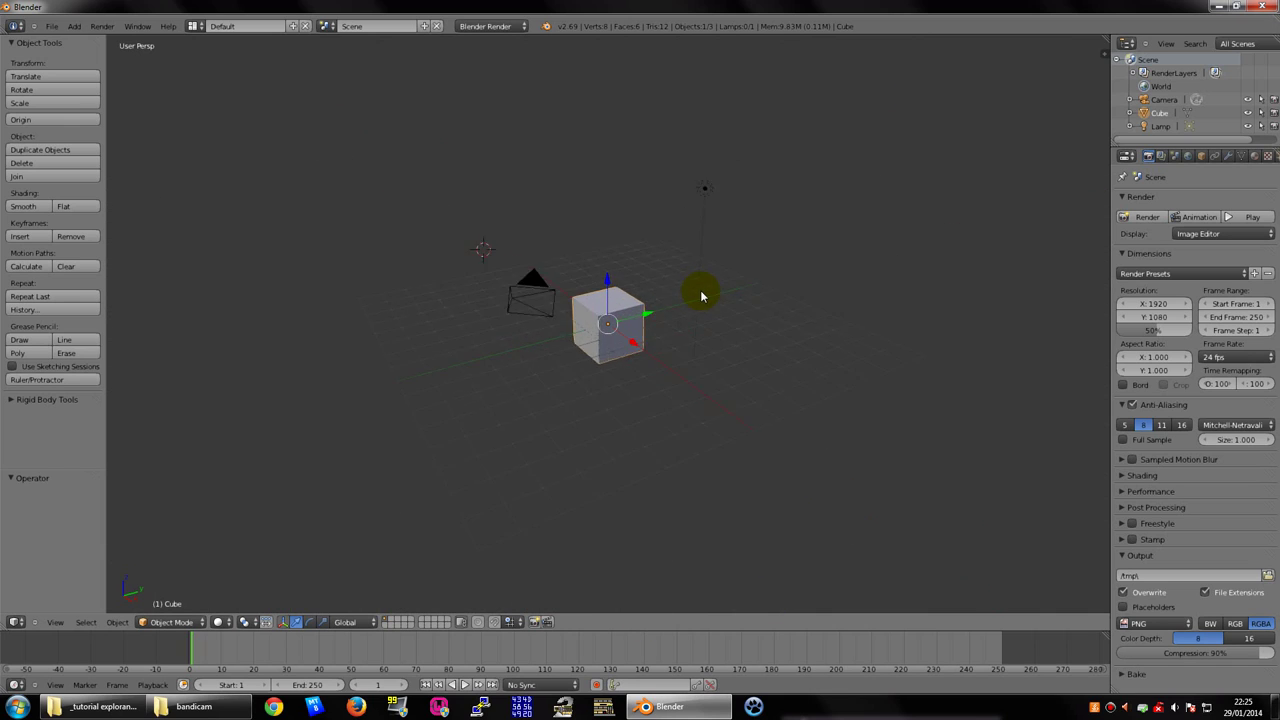
scroll(700, 292, "up", 7)
scroll(702, 295, "down", 5)
scroll(701, 294, "down", 5)
scroll(701, 294, "up", 4)
scroll(700, 293, "up", 8)
scroll(700, 293, "up", 3)
scroll(686, 289, "up", 3)
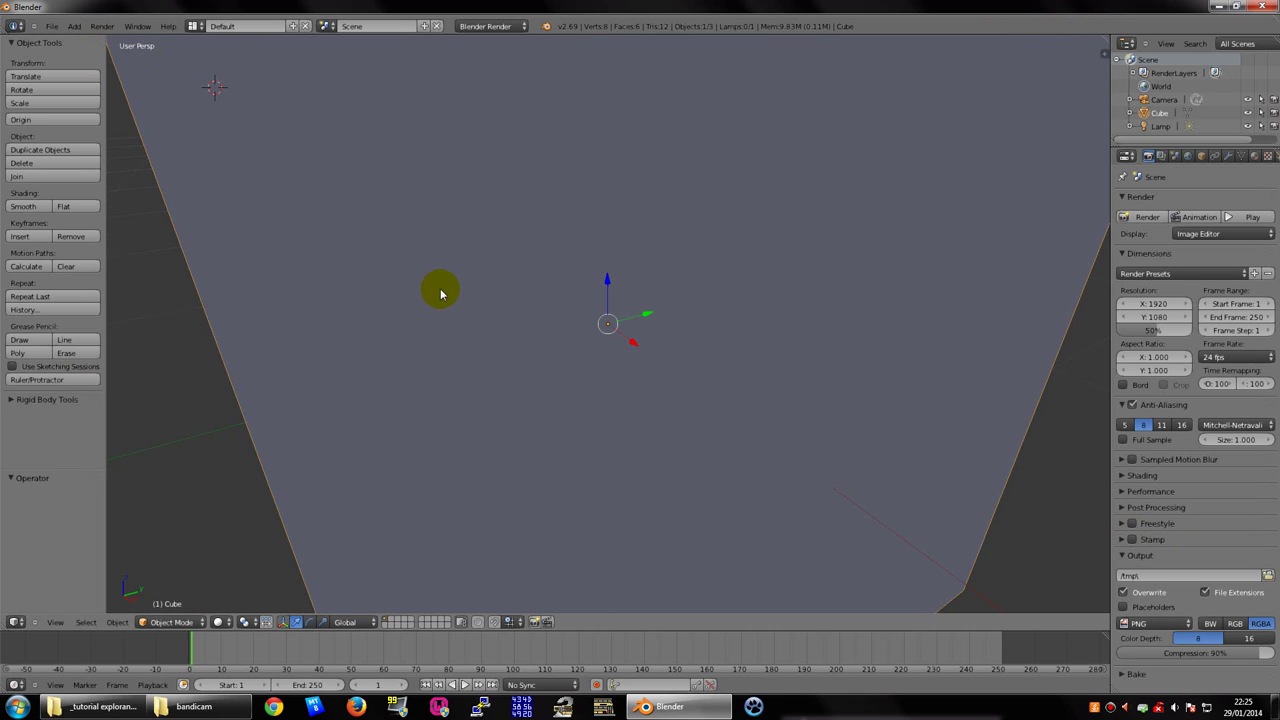
scroll(455, 280, "down", 6)
scroll(494, 260, "up", 4)
scroll(520, 262, "down", 3)
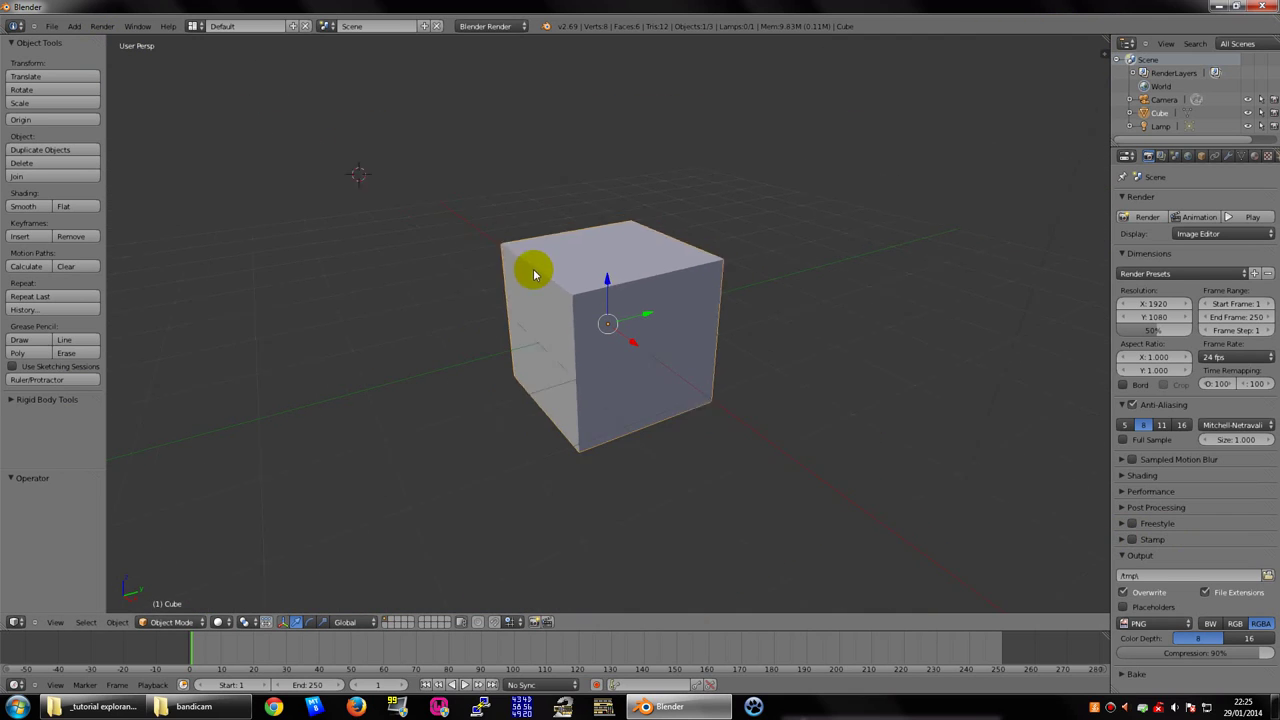
scroll(535, 250, "down", 2)
scroll(539, 234, "down", 2)
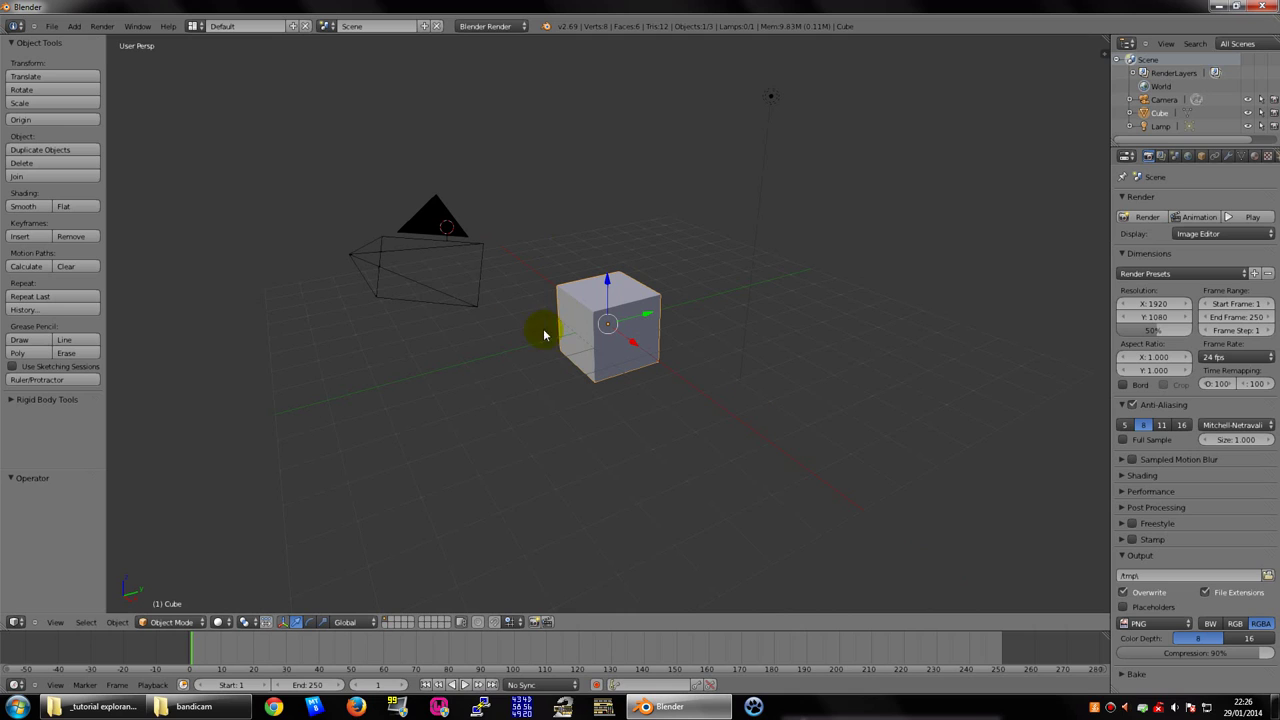
mouse_move(529, 283)
middle_mouse_down()
mouse_move(563, 323)
mouse_move(723, 337)
mouse_move(769, 223)
mouse_move(667, 184)
mouse_move(506, 209)
mouse_move(531, 349)
mouse_move(714, 371)
mouse_move(703, 257)
mouse_move(497, 251)
mouse_move(634, 320)
mouse_move(757, 300)
mouse_move(615, 268)
mouse_move(514, 271)
mouse_move(689, 277)
mouse_move(586, 286)
mouse_move(603, 279)
mouse_move(606, 256)
middle_mouse_up()
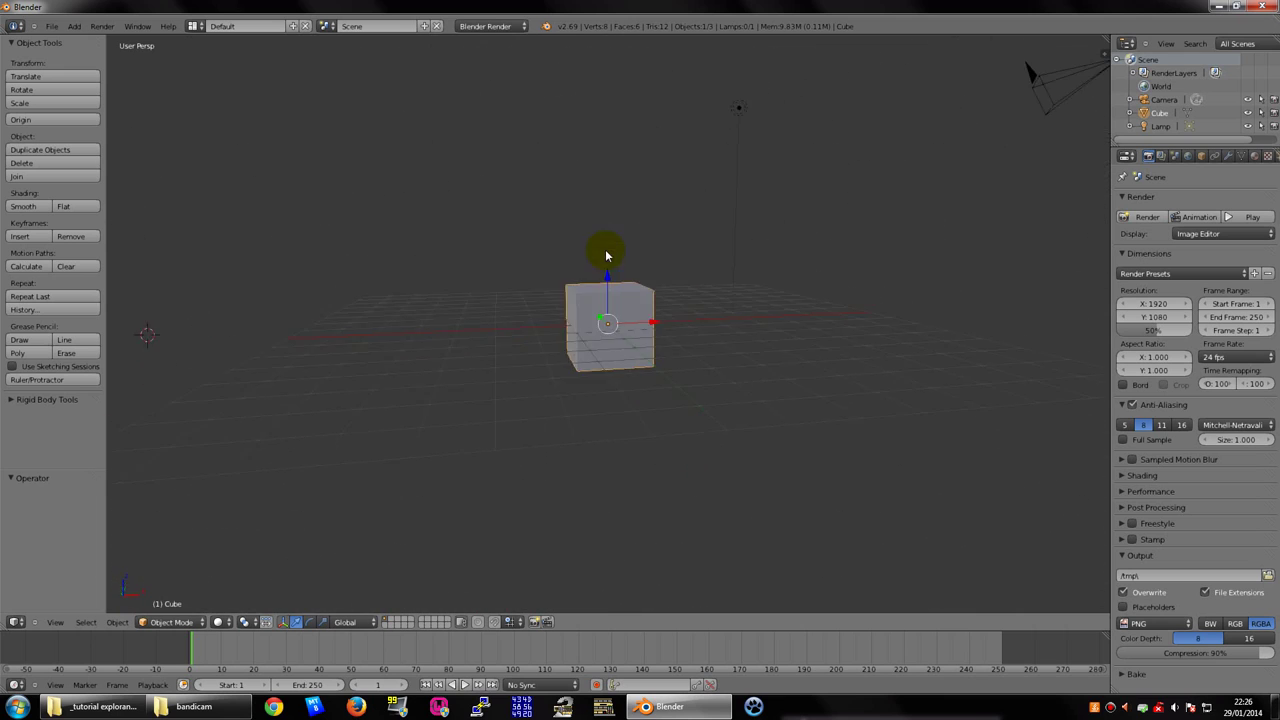
key("KP_3")
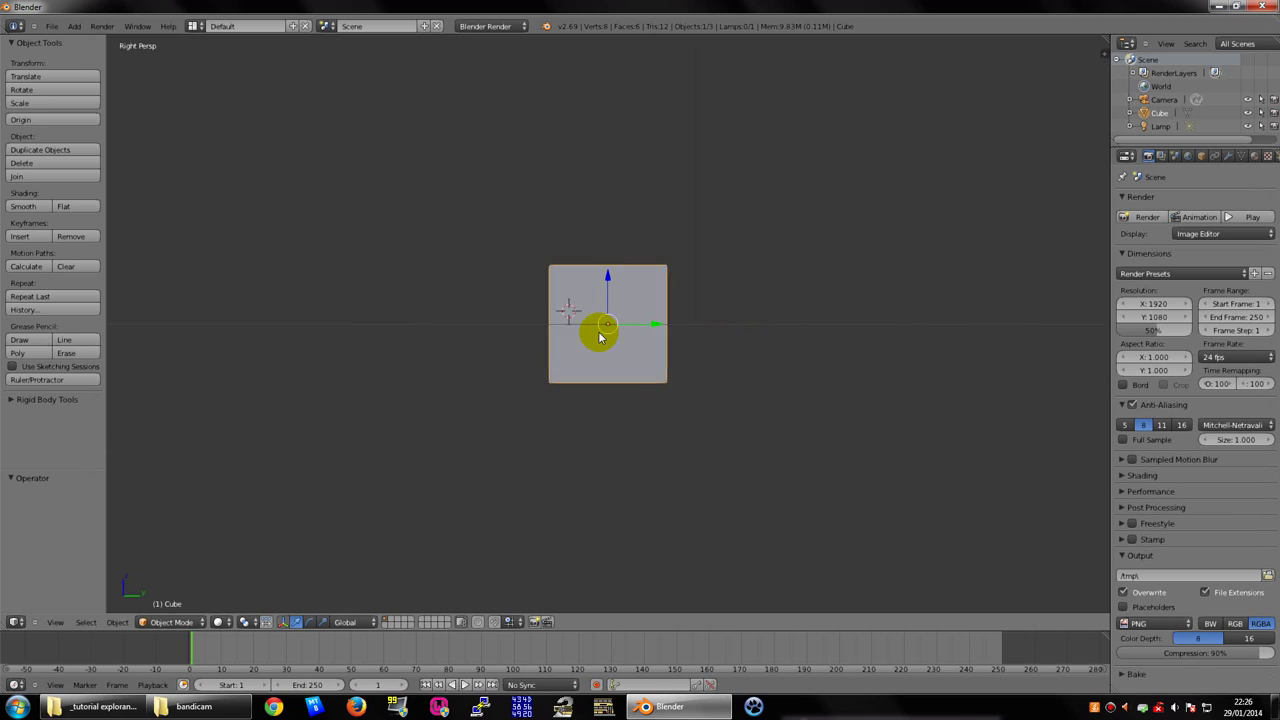
scroll(600, 329, "up", 4)
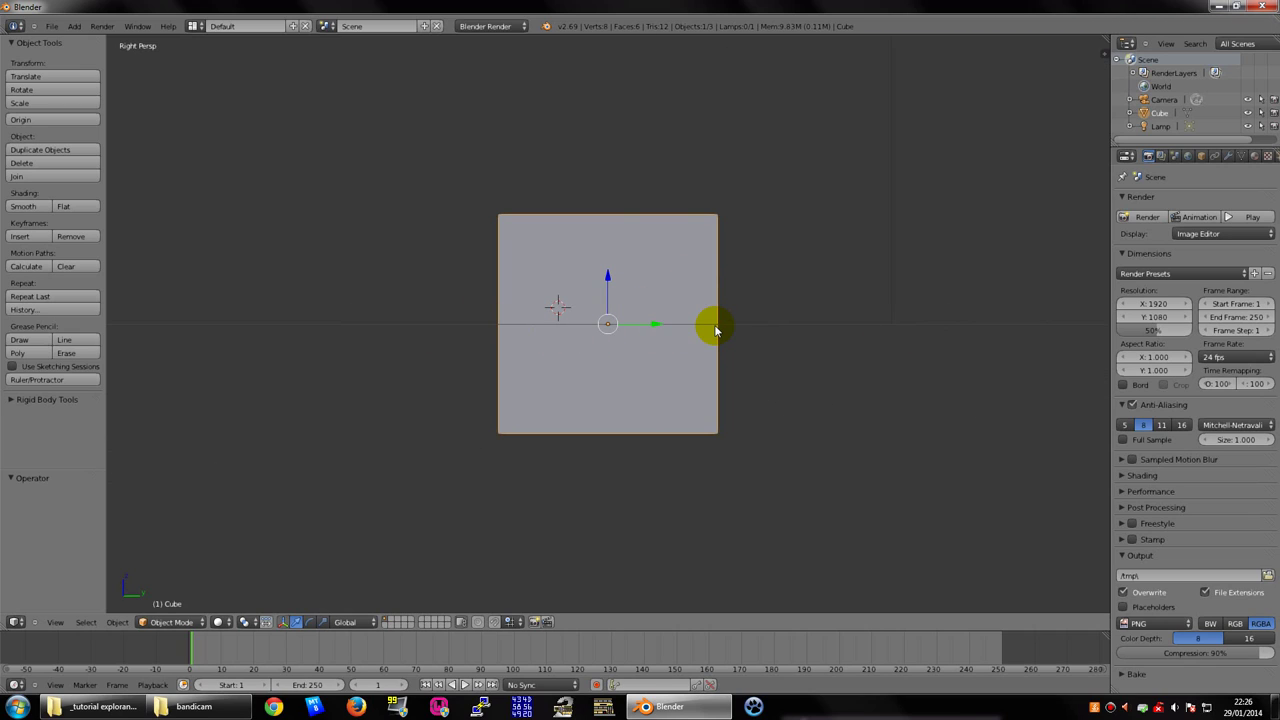
key("KP_1")
scroll(700, 322, "down", 3)
mouse_move(677, 314)
middle_mouse_down()
mouse_move(683, 257)
mouse_move(606, 217)
middle_mouse_up()
scroll(686, 243, "up", 3)
scroll(612, 231, "up", 4)
scroll(606, 217, "down", 4)
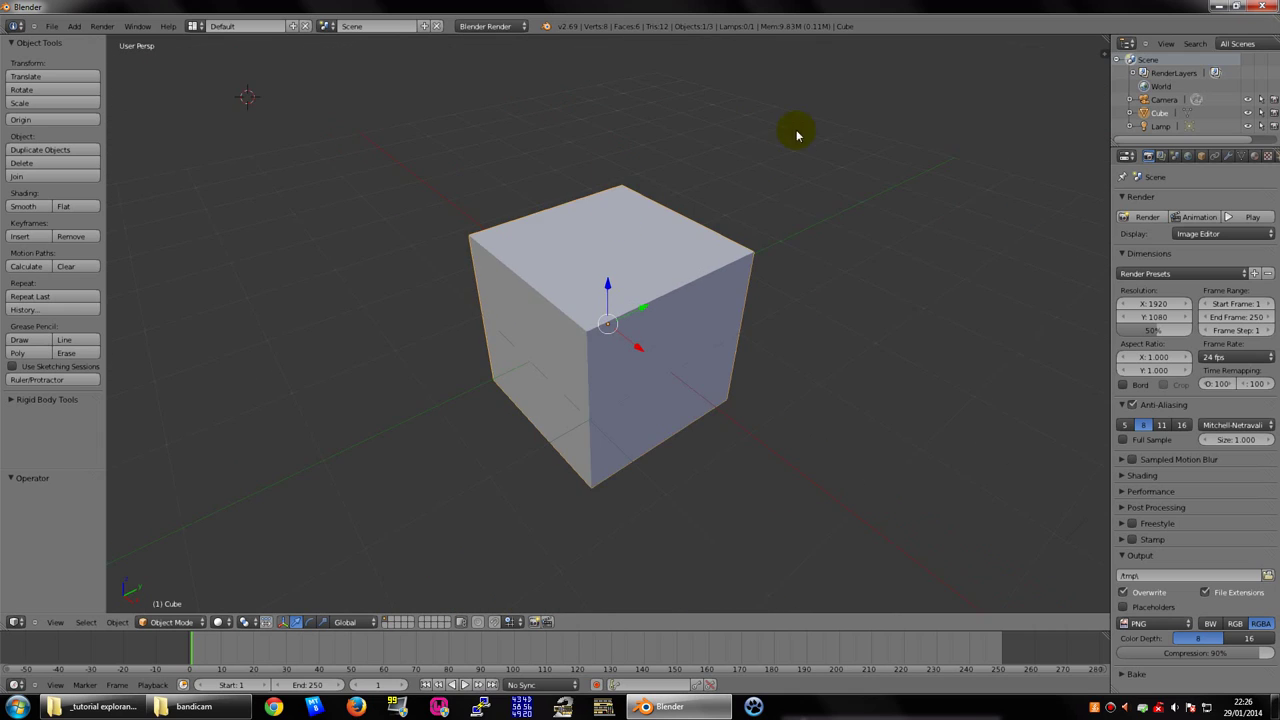
middle_click_drag(797, 135, 668, 147)
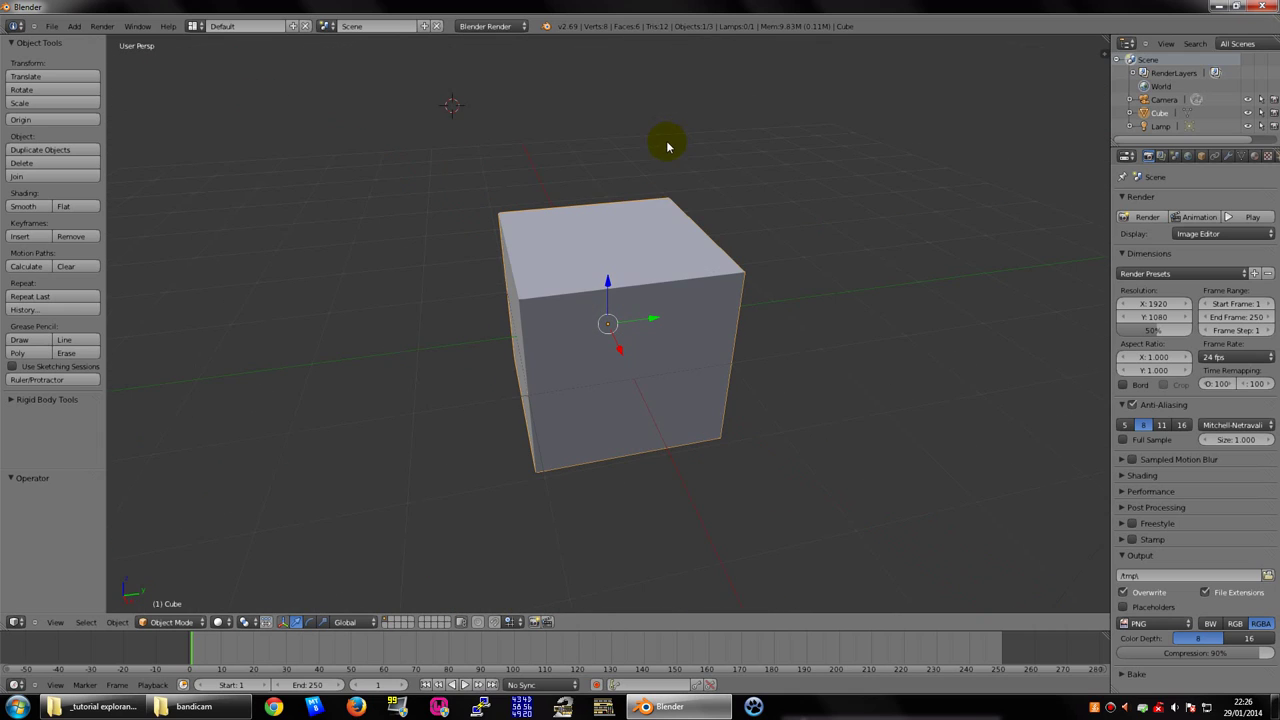
Start a second Blender, open recent frente.blend and switch its layout from UV Editing to Default
left_click(668, 706)
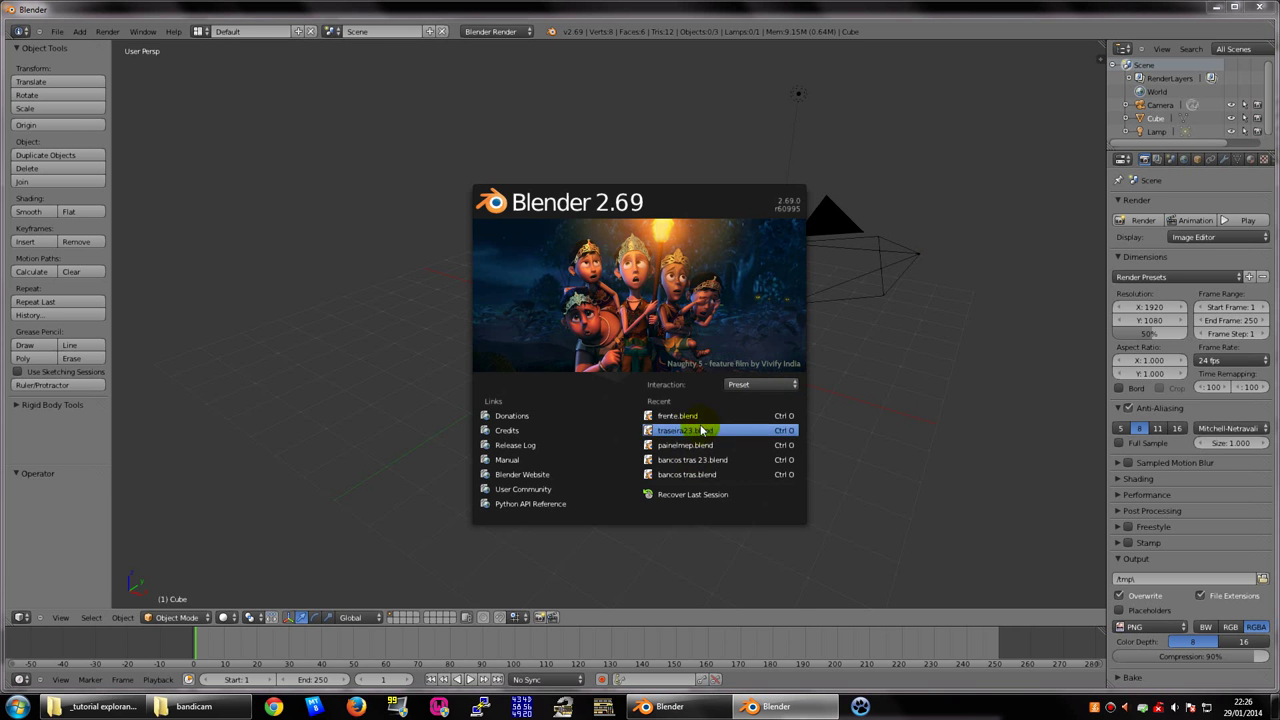
left_click(703, 418)
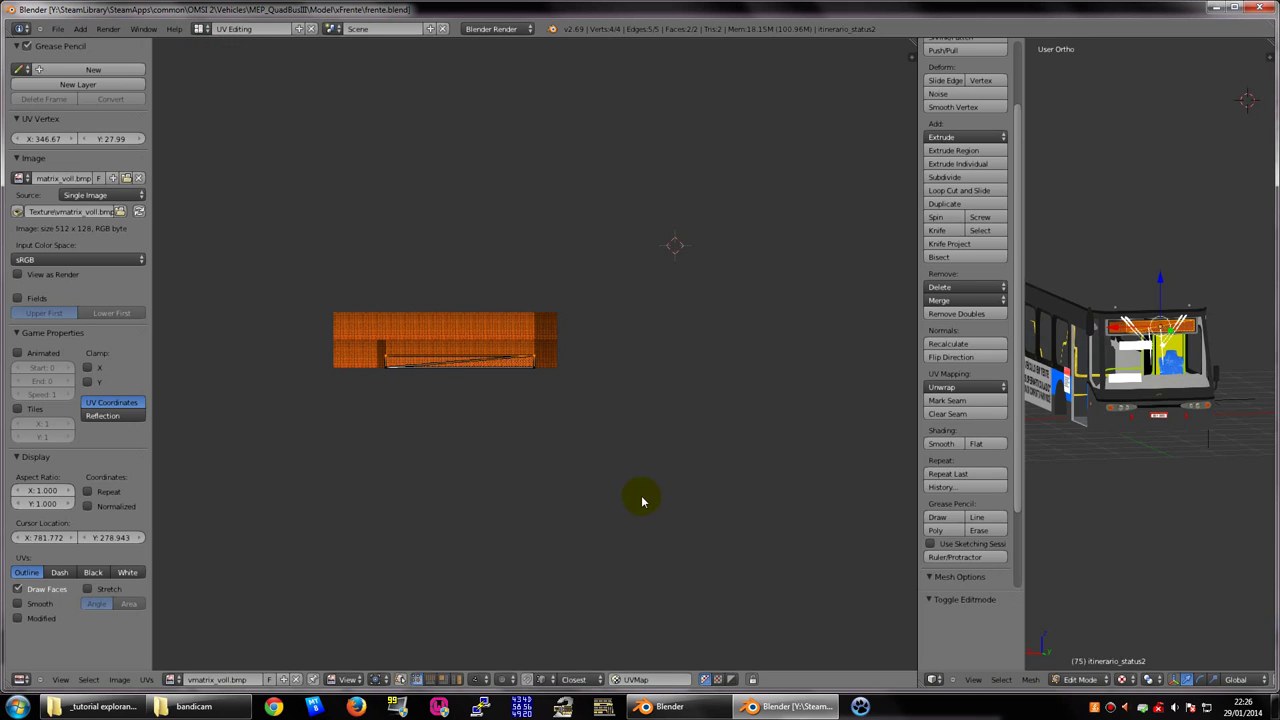
left_click(201, 28)
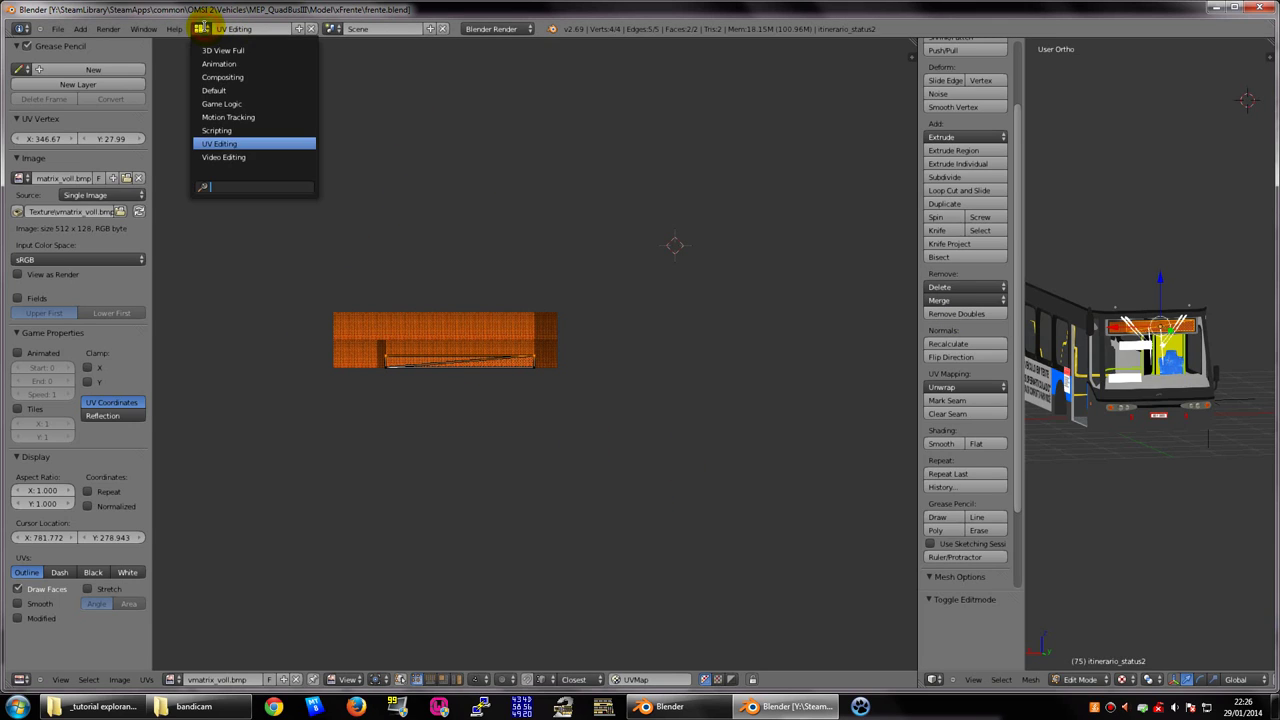
left_click(228, 90)
scroll(568, 404, "down", 4)
scroll(577, 410, "down", 3)
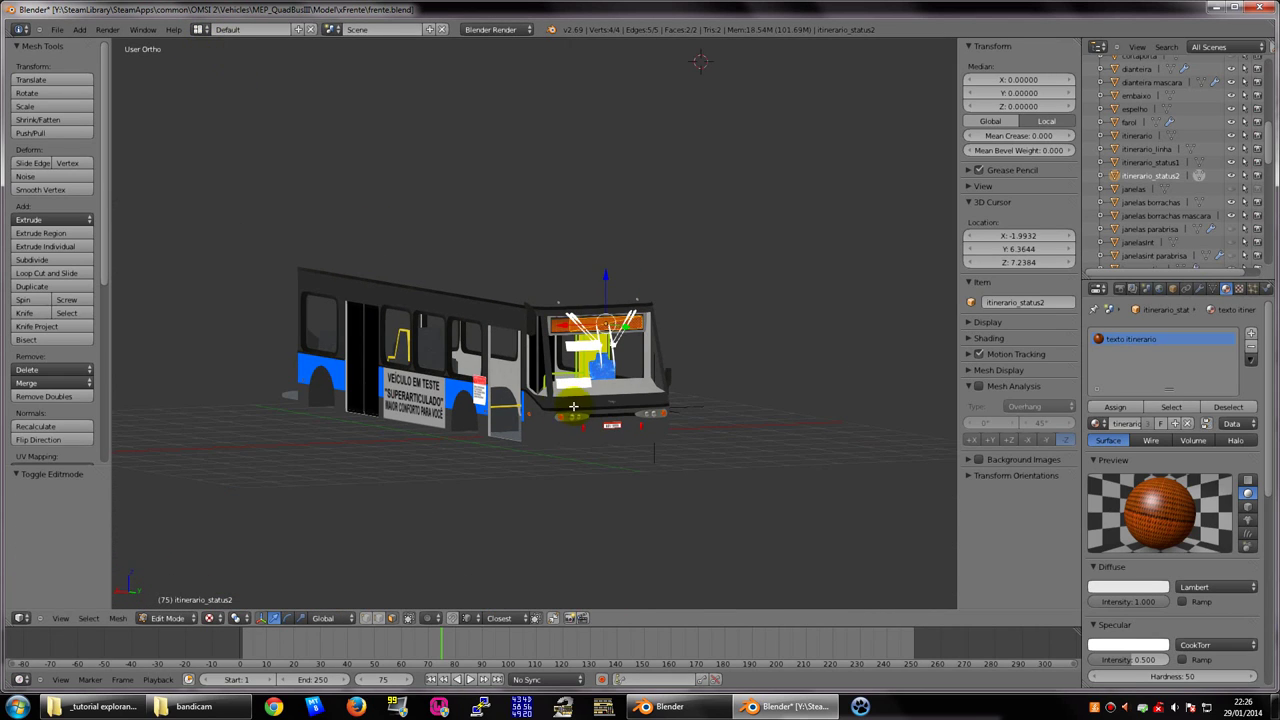
mouse_move(575, 405)
middle_mouse_down()
mouse_move(547, 422)
mouse_move(594, 424)
middle_mouse_up()
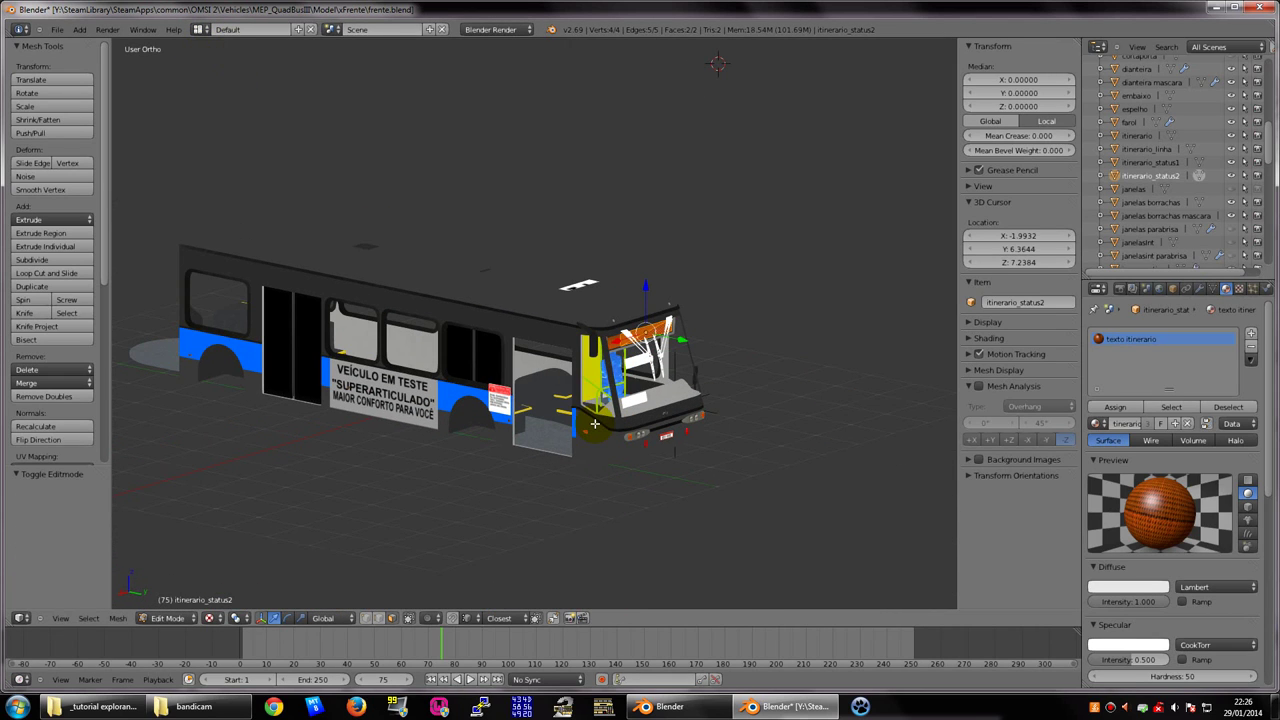
key("KP_3")
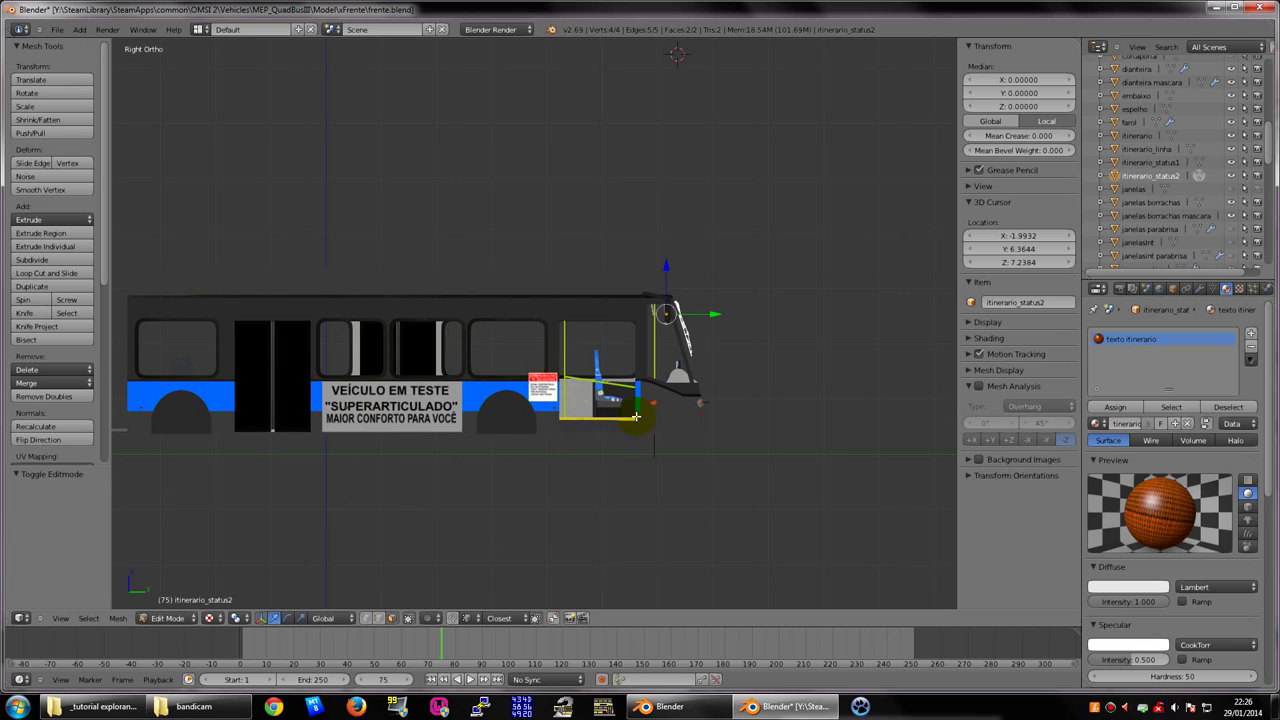
key("KP_1")
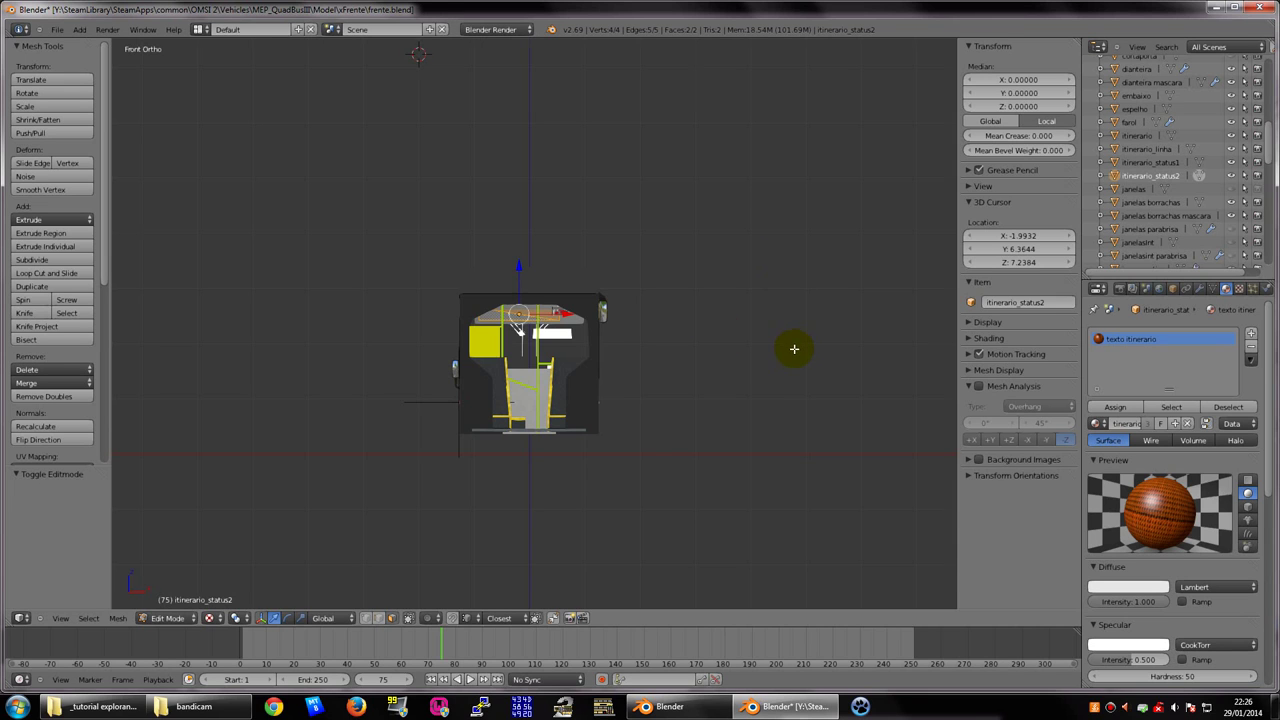
middle_click_drag(794, 348, 491, 356)
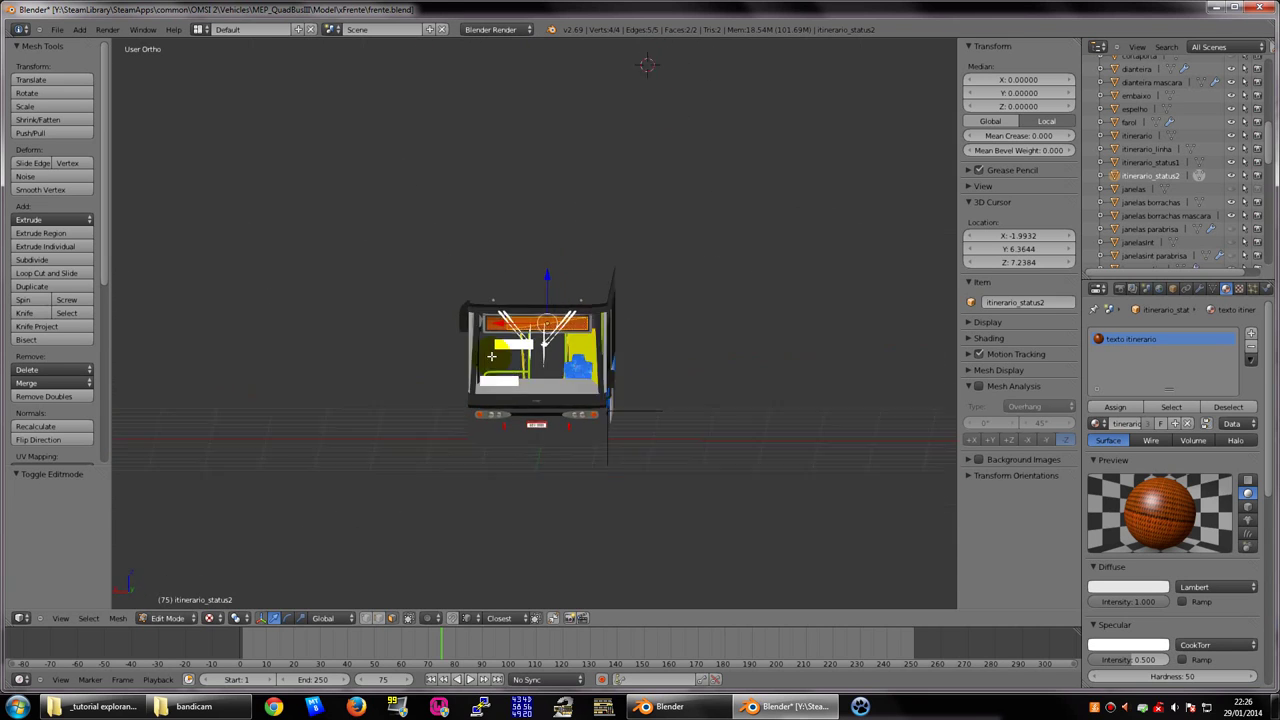
scroll(491, 356, "up", 3)
middle_click_drag(491, 356, 560, 360)
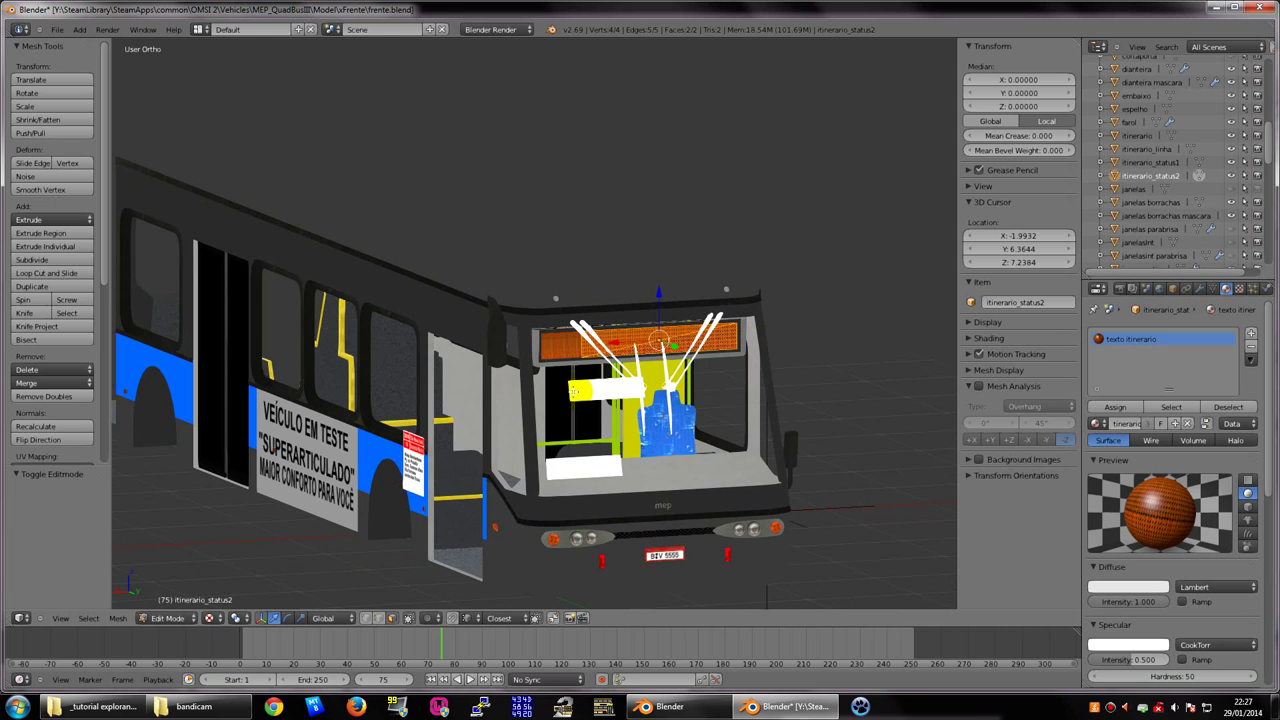
key("ctrl+KP_1")
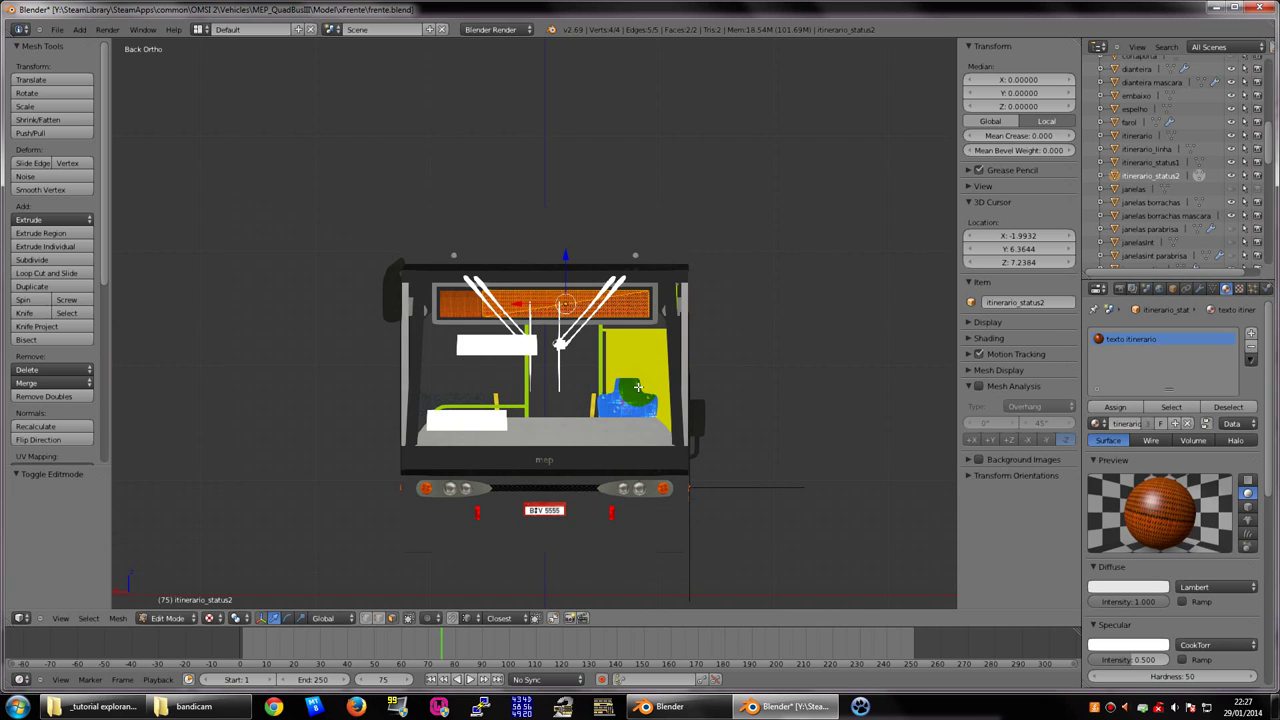
key("KP_7")
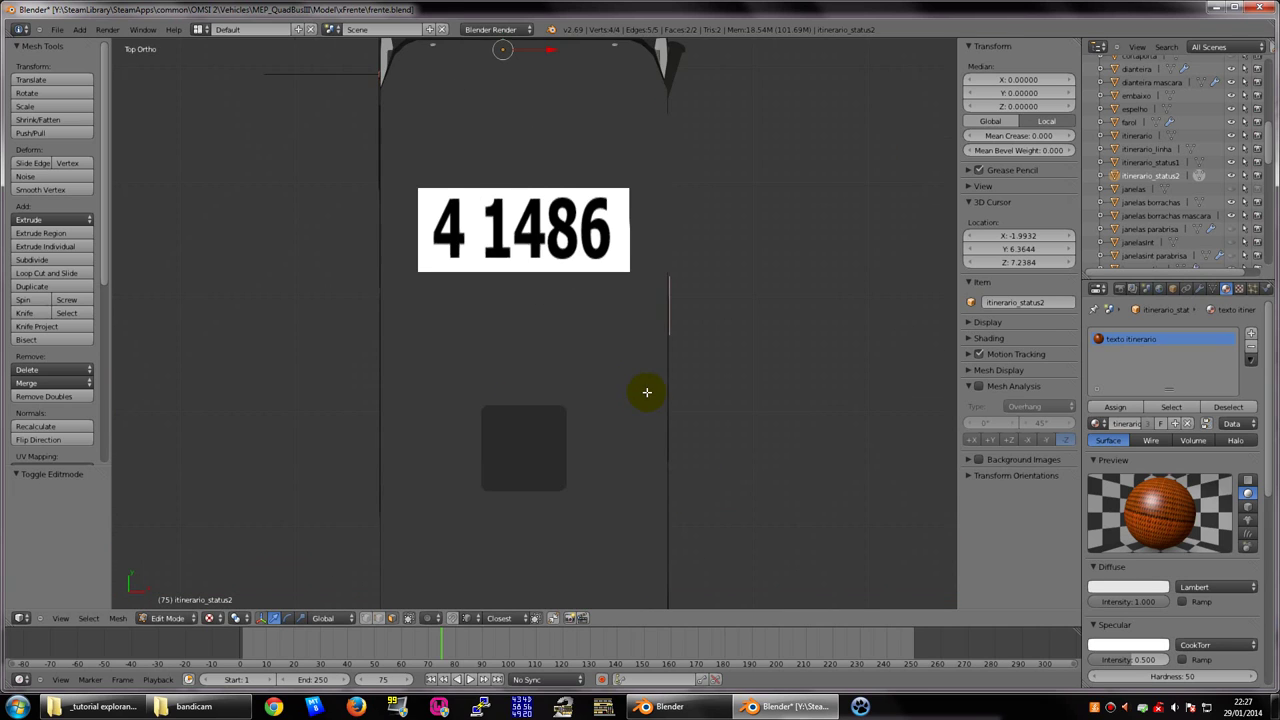
scroll(646, 392, "down", 2)
scroll(647, 396, "down", 4)
scroll(636, 407, "down", 3)
scroll(628, 412, "up", 3)
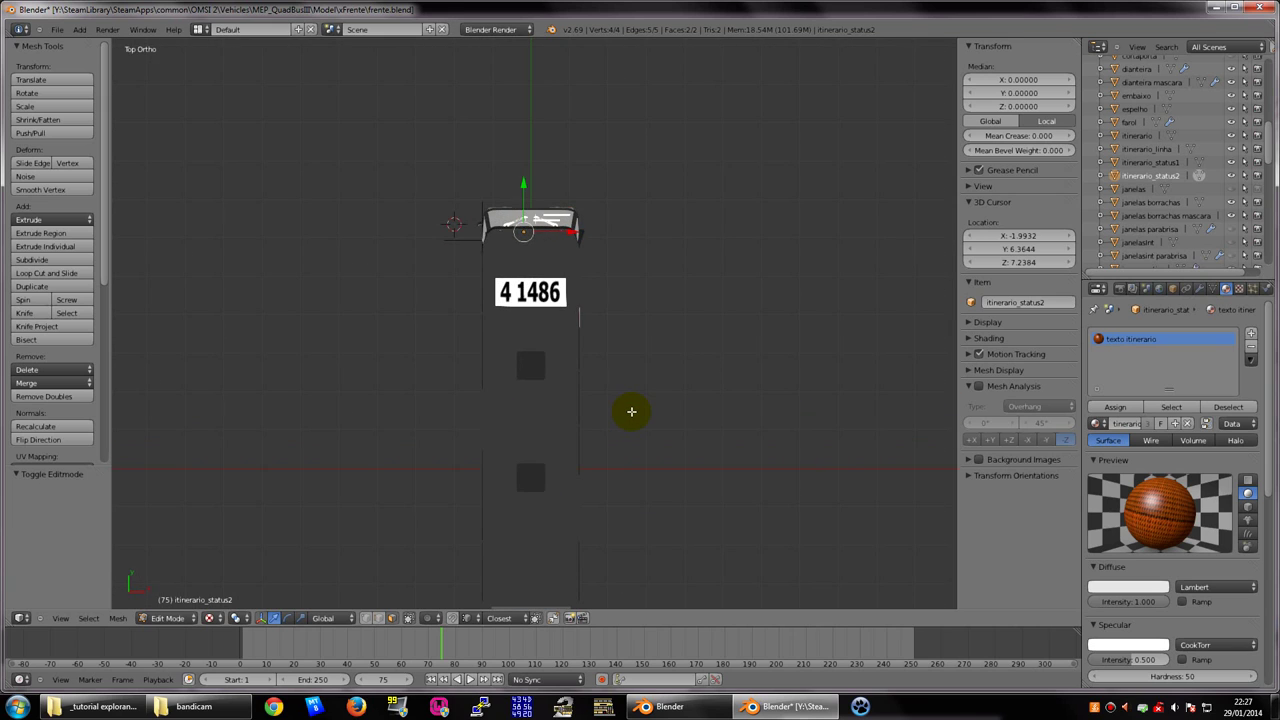
scroll(631, 411, "up", 1)
key("ctrl+KP_7")
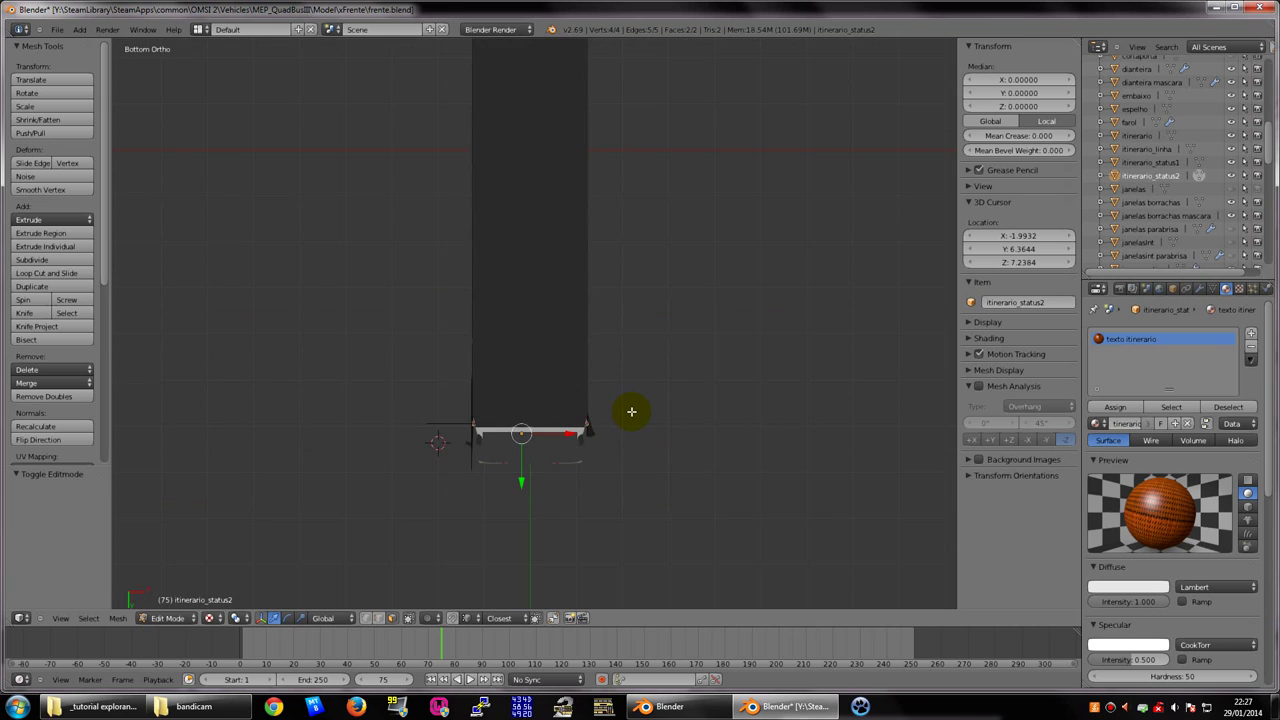
scroll(630, 405, "down", 3)
scroll(634, 397, "down", 3)
scroll(637, 396, "up", 6)
mouse_move(638, 395)
middle_mouse_down()
mouse_move(551, 289)
mouse_move(500, 354)
mouse_move(660, 360)
mouse_move(477, 409)
mouse_move(493, 419)
mouse_move(595, 345)
mouse_move(546, 400)
mouse_move(571, 400)
mouse_move(563, 371)
mouse_move(569, 442)
mouse_move(518, 439)
middle_mouse_up()
key("KP_5")
scroll(499, 421, "down", 3)
scroll(540, 390, "up", 3)
scroll(595, 345, "up", 4)
scroll(595, 345, "down", 5)
scroll(546, 400, "down", 5)
scroll(571, 400, "up", 3)
scroll(563, 371, "up", 2)
scroll(569, 442, "down", 2)
Switch to orthographic view and orbit, pan and zoom around the bus model
key("KP_5")
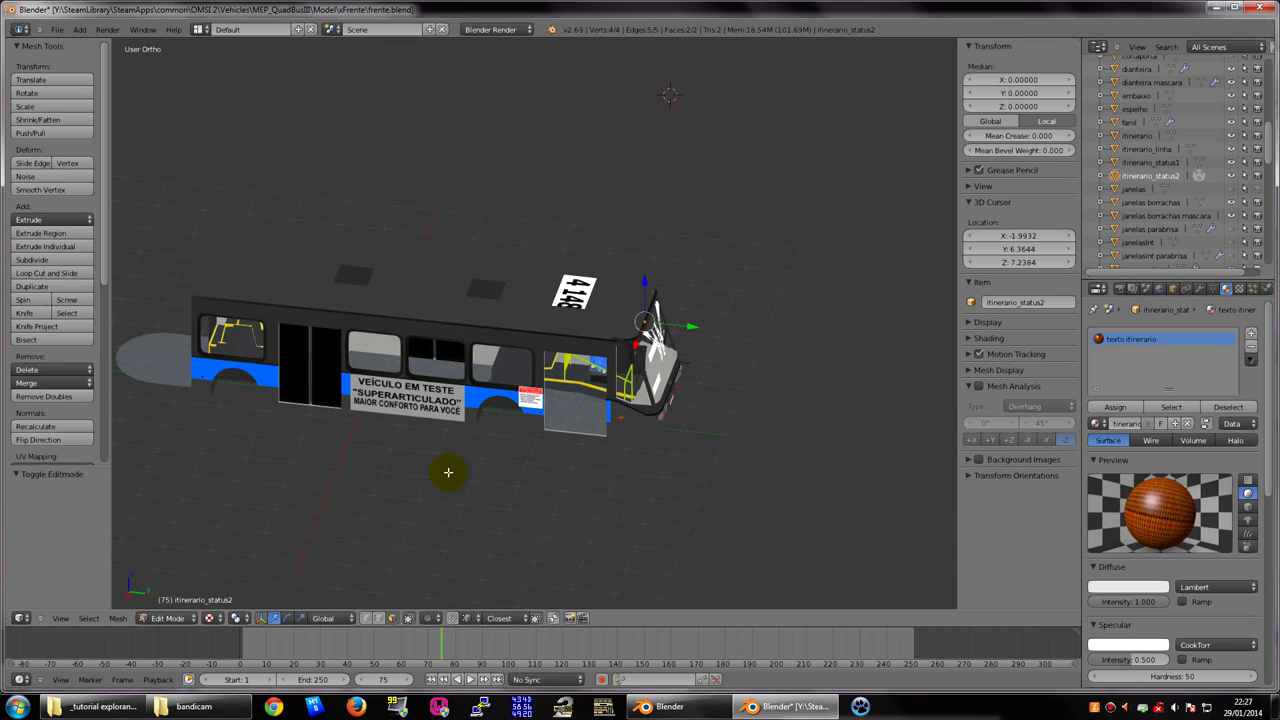
middle_click_drag(448, 472, 611, 480, "shift")
mouse_move(704, 475)
middle_mouse_down()
mouse_move(669, 483)
mouse_move(634, 449)
mouse_move(620, 467)
mouse_move(646, 466)
middle_mouse_up()
scroll(684, 467, "up", 2)
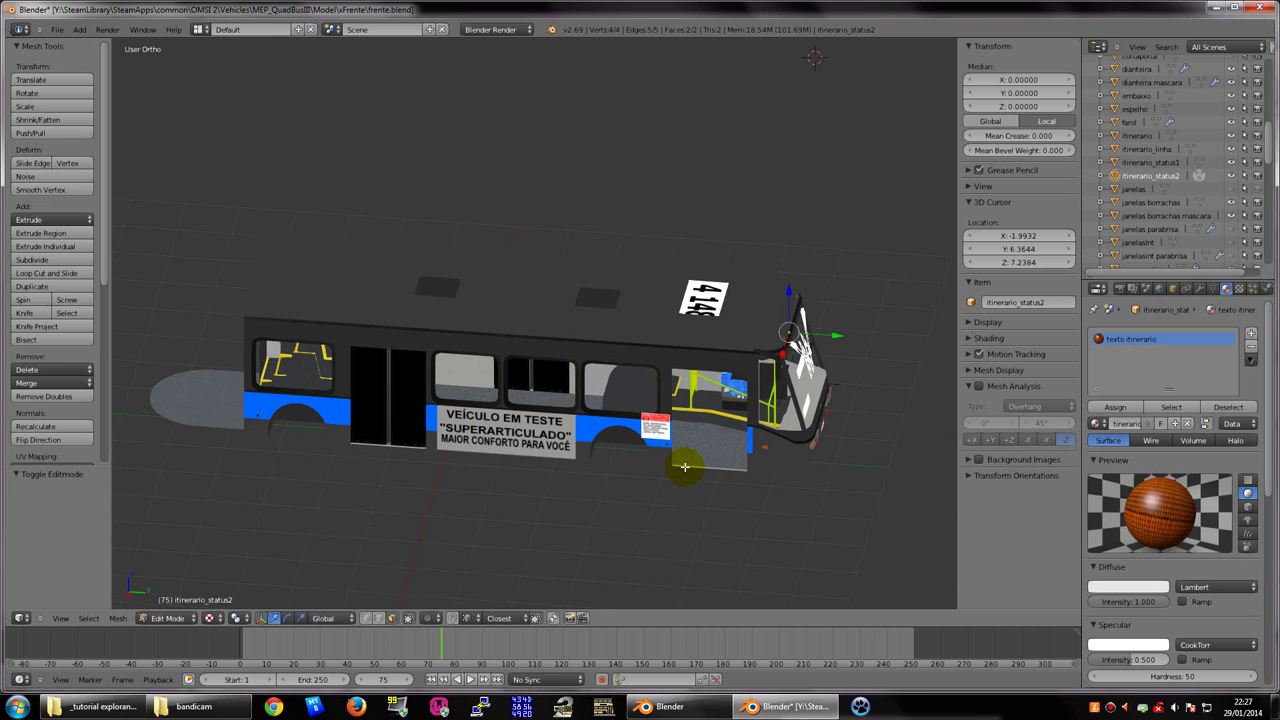
scroll(505, 460, "up", 4, "ctrl")
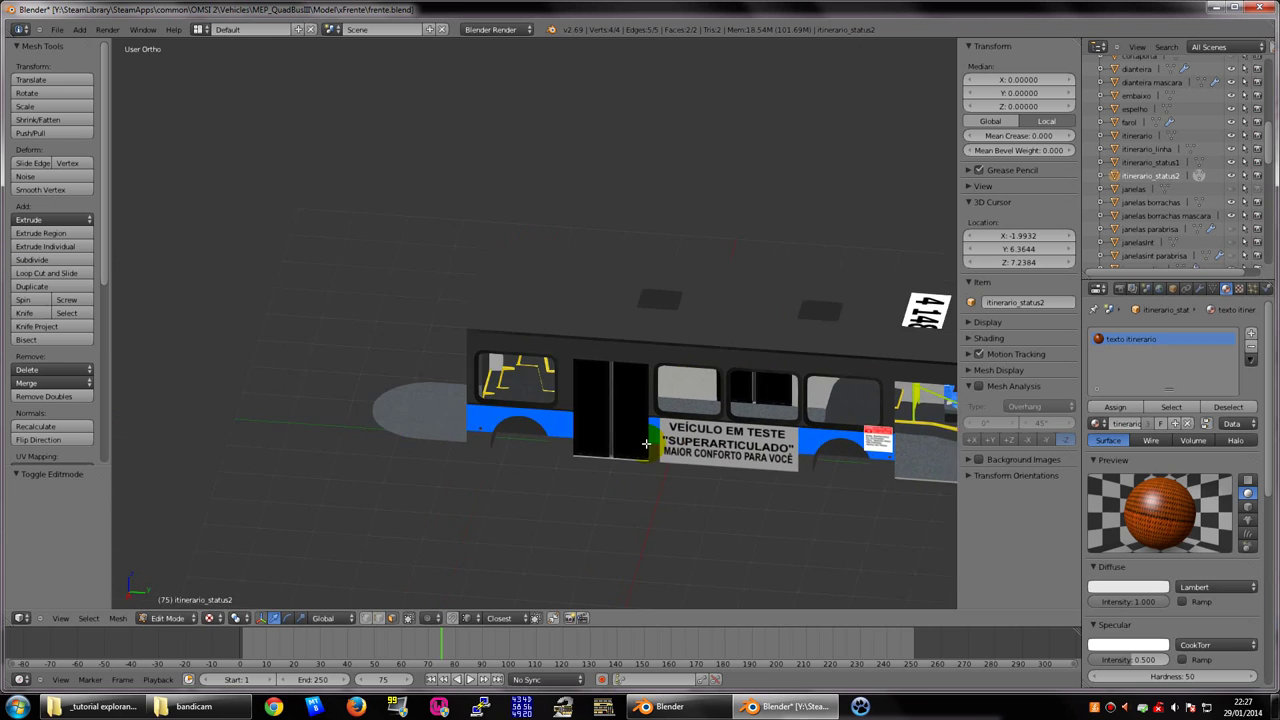
scroll(517, 446, "down", 5, "ctrl")
mouse_move(452, 432)
middle_mouse_down("shift")
mouse_move(566, 434)
mouse_move(618, 457)
middle_mouse_up("shift")
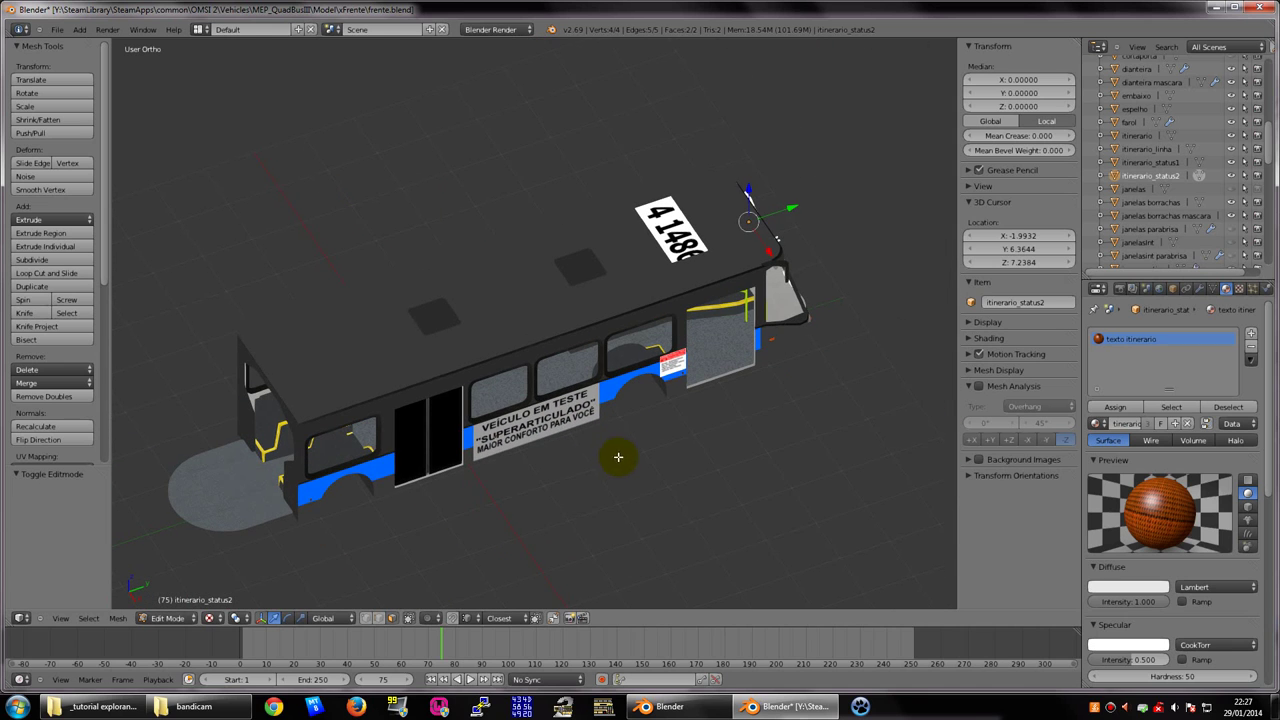
mouse_move(488, 488)
middle_mouse_down()
mouse_move(413, 420)
mouse_move(450, 450)
middle_mouse_up()
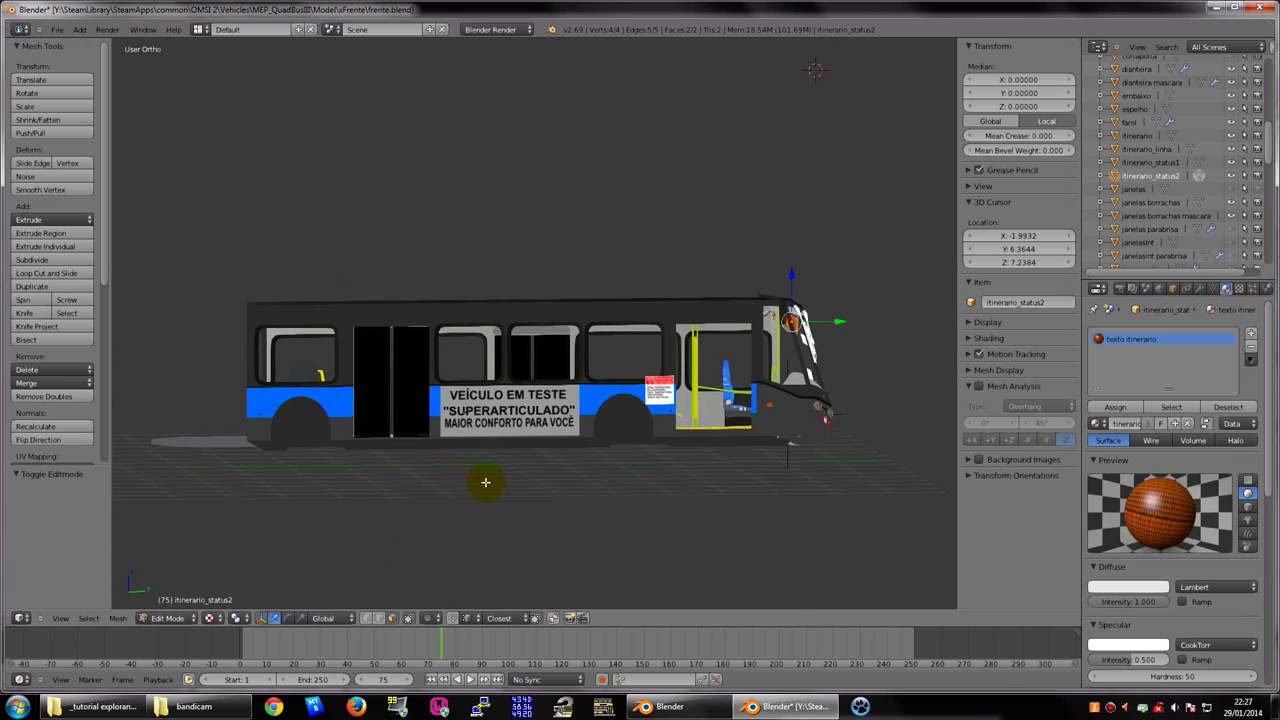
mouse_move(566, 491)
middle_mouse_down()
mouse_move(639, 510)
mouse_move(466, 520)
mouse_move(471, 480)
mouse_move(468, 493)
mouse_move(674, 449)
mouse_move(480, 449)
mouse_move(871, 434)
mouse_move(537, 434)
mouse_move(559, 457)
mouse_move(477, 491)
mouse_move(571, 443)
mouse_move(563, 486)
mouse_move(617, 435)
mouse_move(743, 237)
mouse_move(660, 203)
mouse_move(637, 291)
middle_mouse_up()
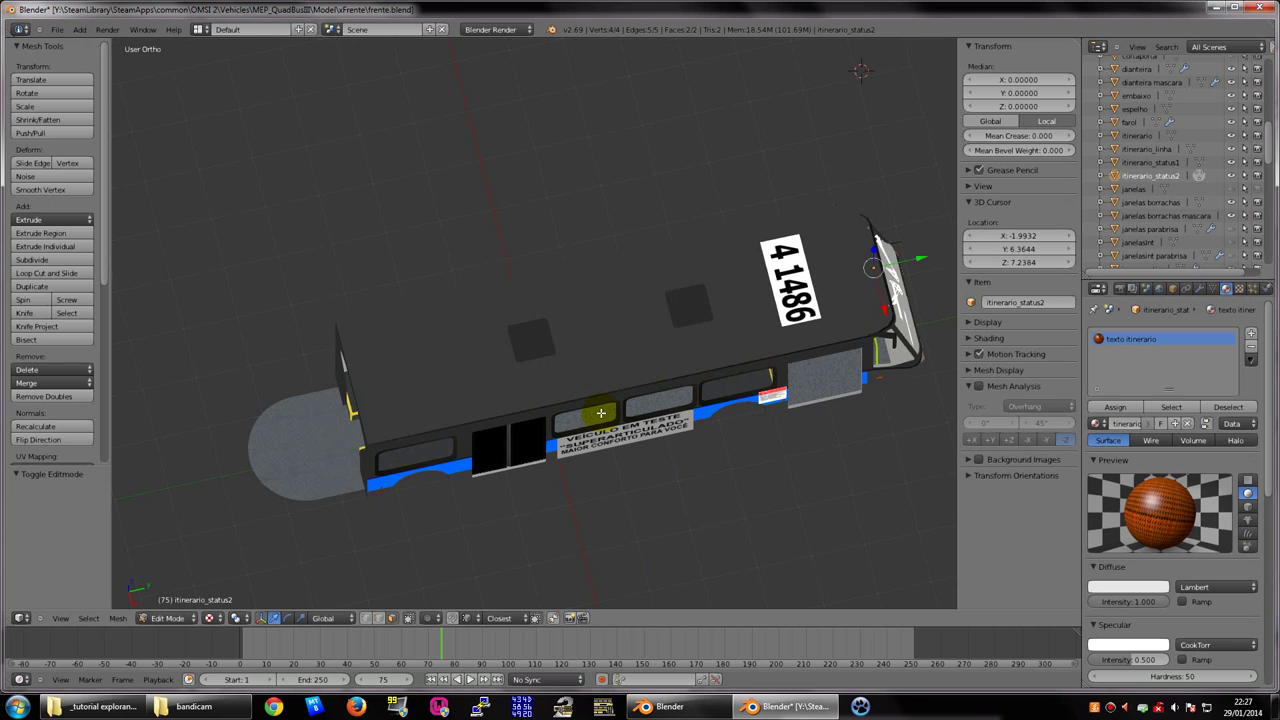
mouse_move(603, 404)
middle_mouse_down()
mouse_move(557, 309)
mouse_move(629, 386)
mouse_move(609, 391)
middle_mouse_up()
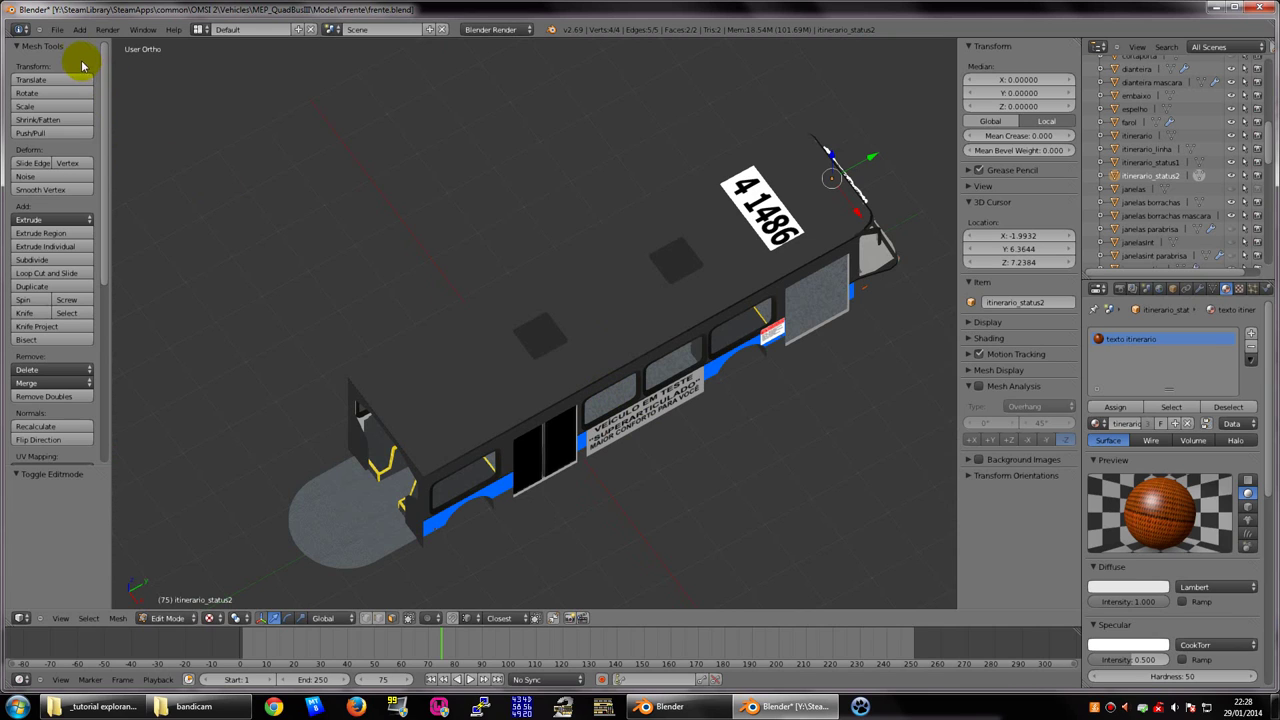
Open the File menu and orbit the bus to steep top-down and side-on views
left_click(54, 29)
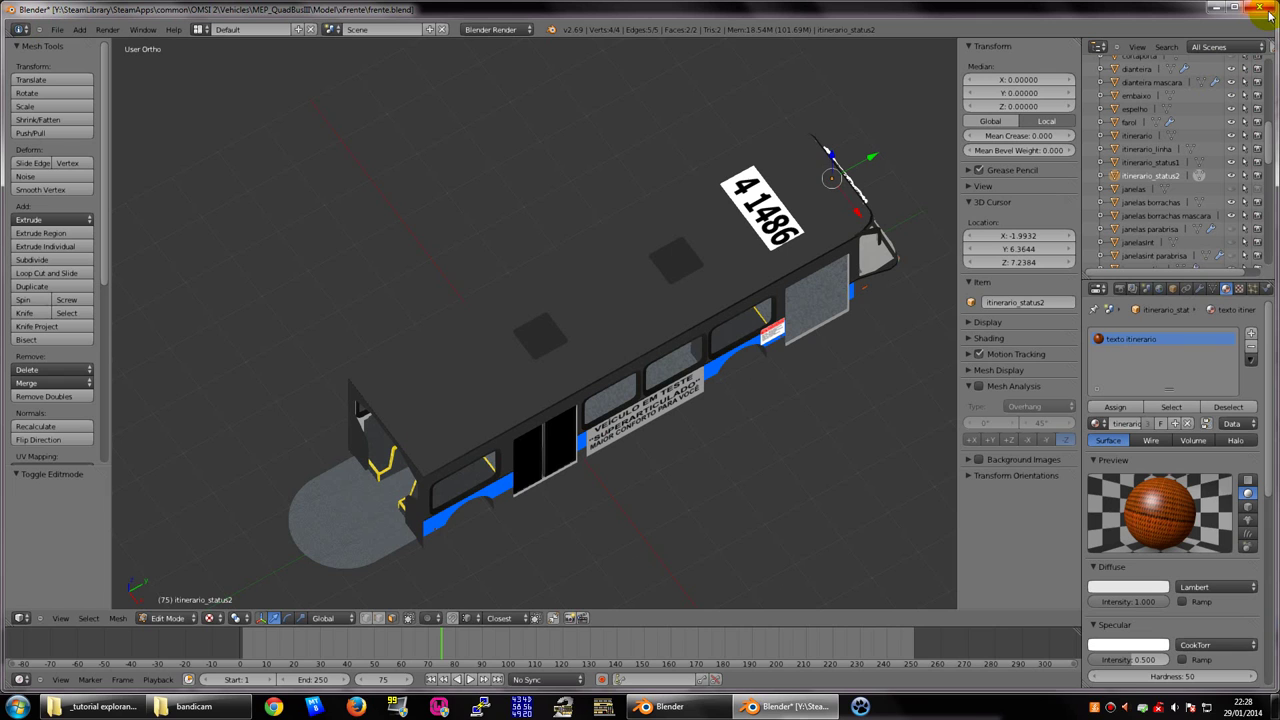
mouse_move(846, 386)
middle_mouse_down()
mouse_move(768, 360)
mouse_move(748, 480)
middle_mouse_up()
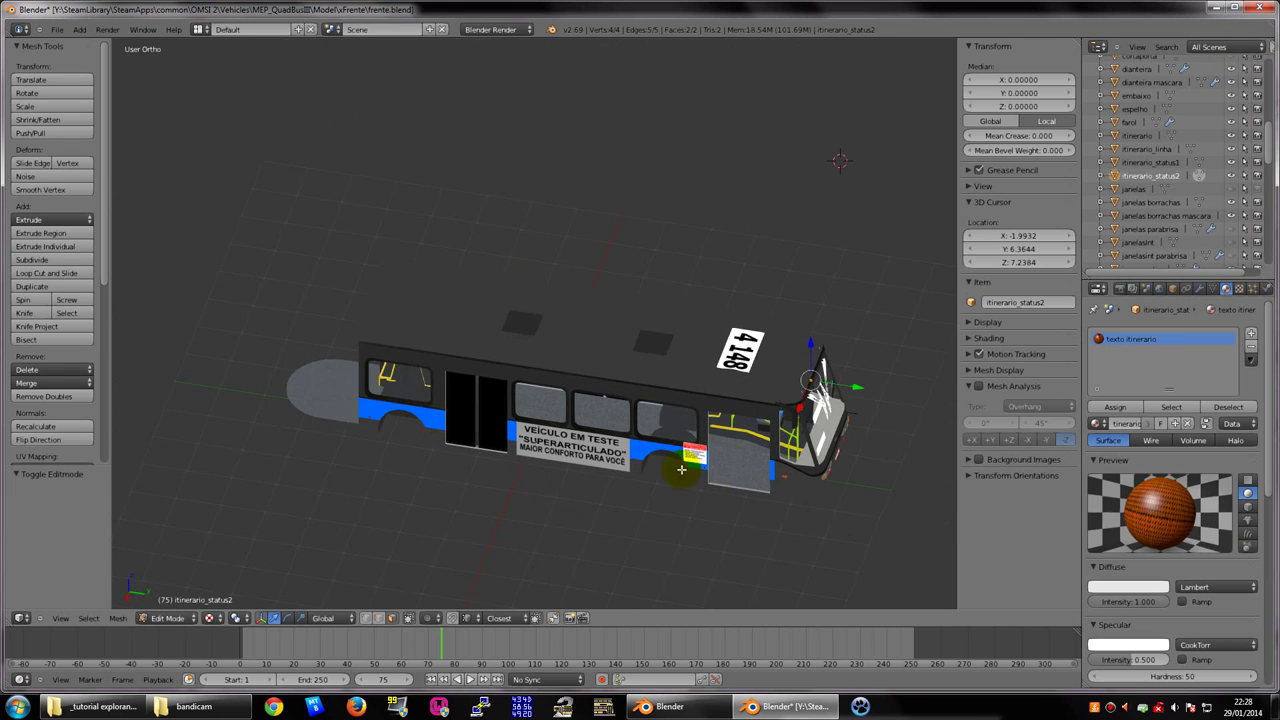
mouse_move(657, 480)
middle_mouse_down()
mouse_move(455, 254)
mouse_move(663, 320)
mouse_move(608, 286)
mouse_move(666, 357)
middle_mouse_up()
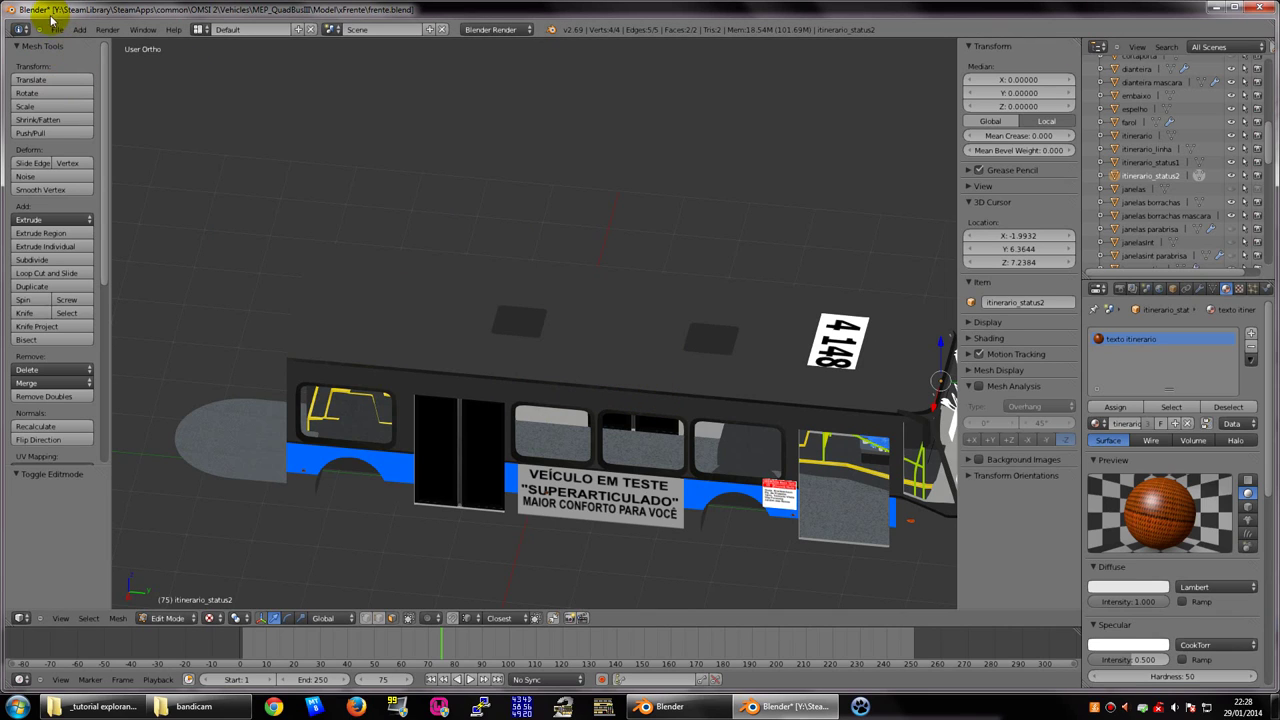
mouse_move(443, 274)
middle_mouse_down()
mouse_move(580, 300)
mouse_move(553, 290)
middle_mouse_up()
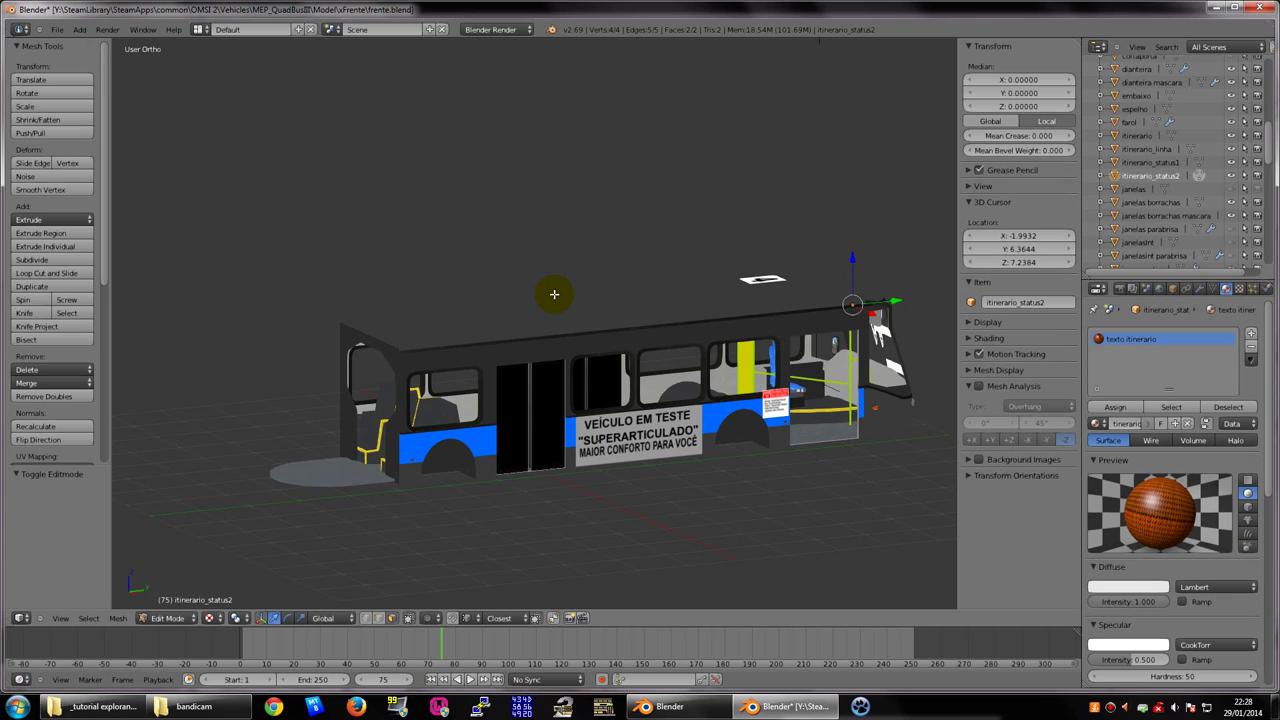
middle_click_drag(594, 343, 601, 332)
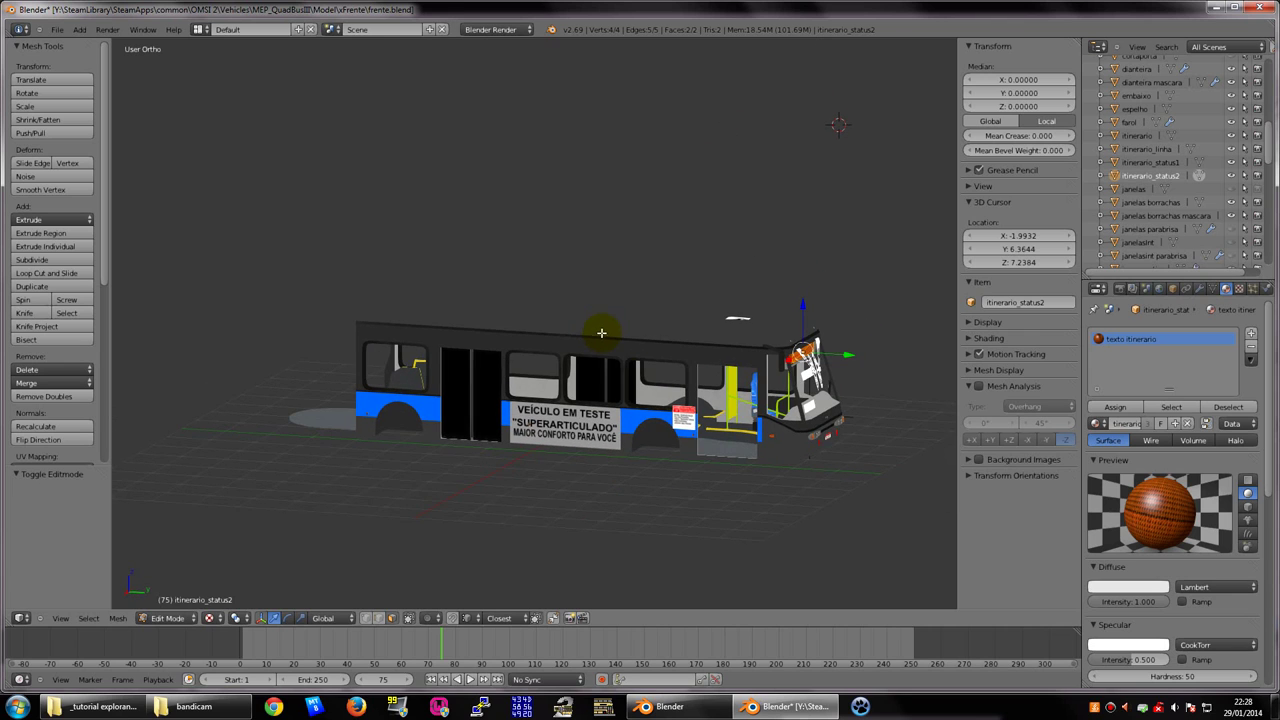
mouse_move(542, 286)
middle_mouse_down()
mouse_move(649, 437)
mouse_move(1268, 26)
middle_mouse_up()
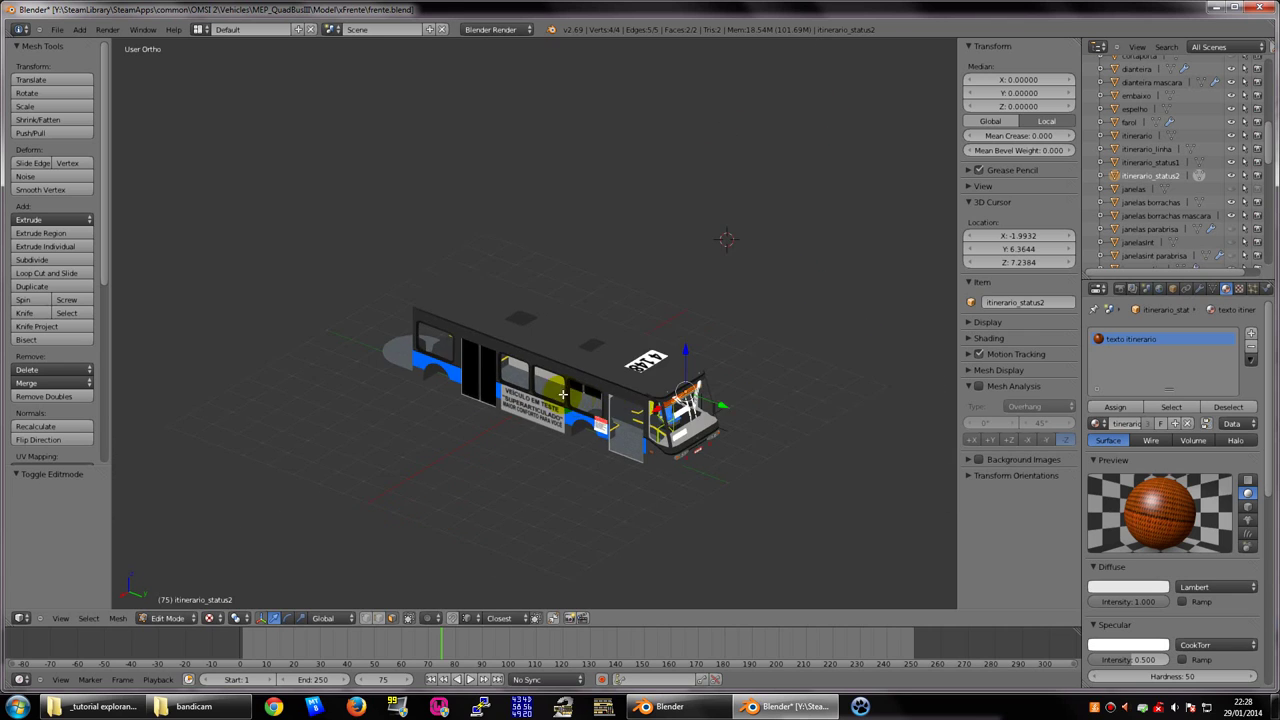
Close the bus file's Blender window and orbit around the default cube
left_click(1259, 7)
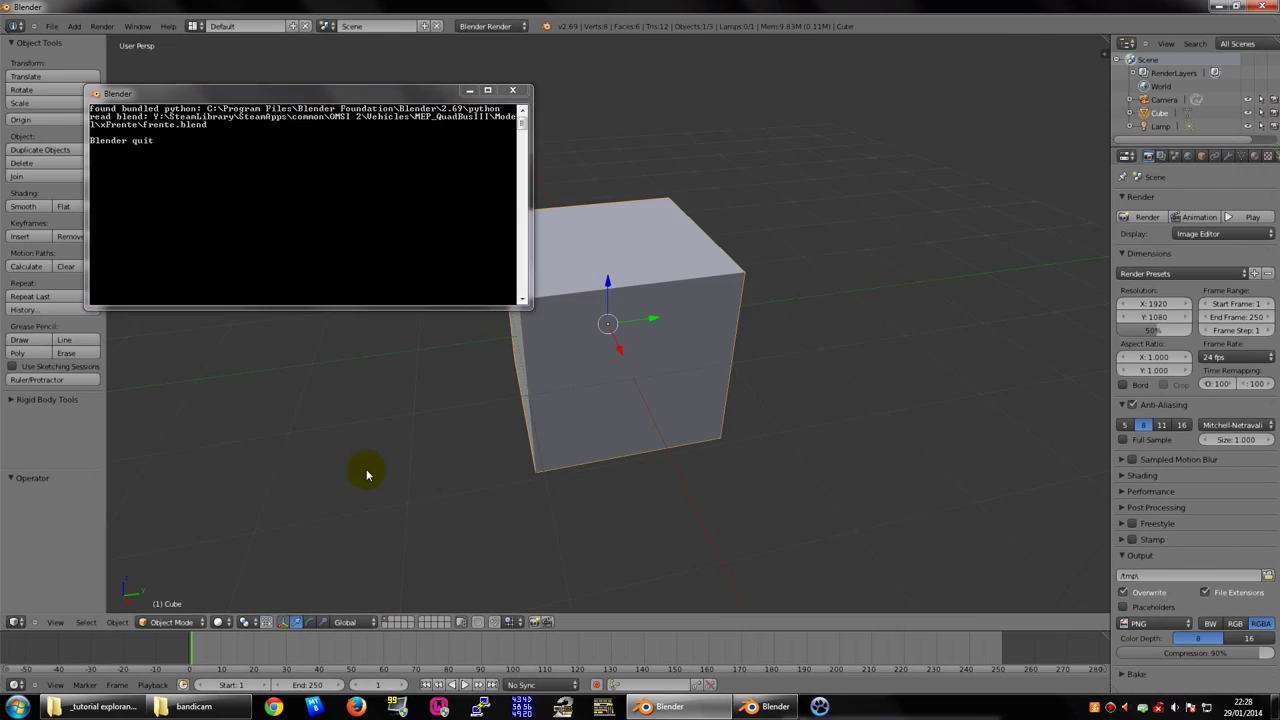
middle_click_drag(581, 376, 721, 362)
key("KP_5")
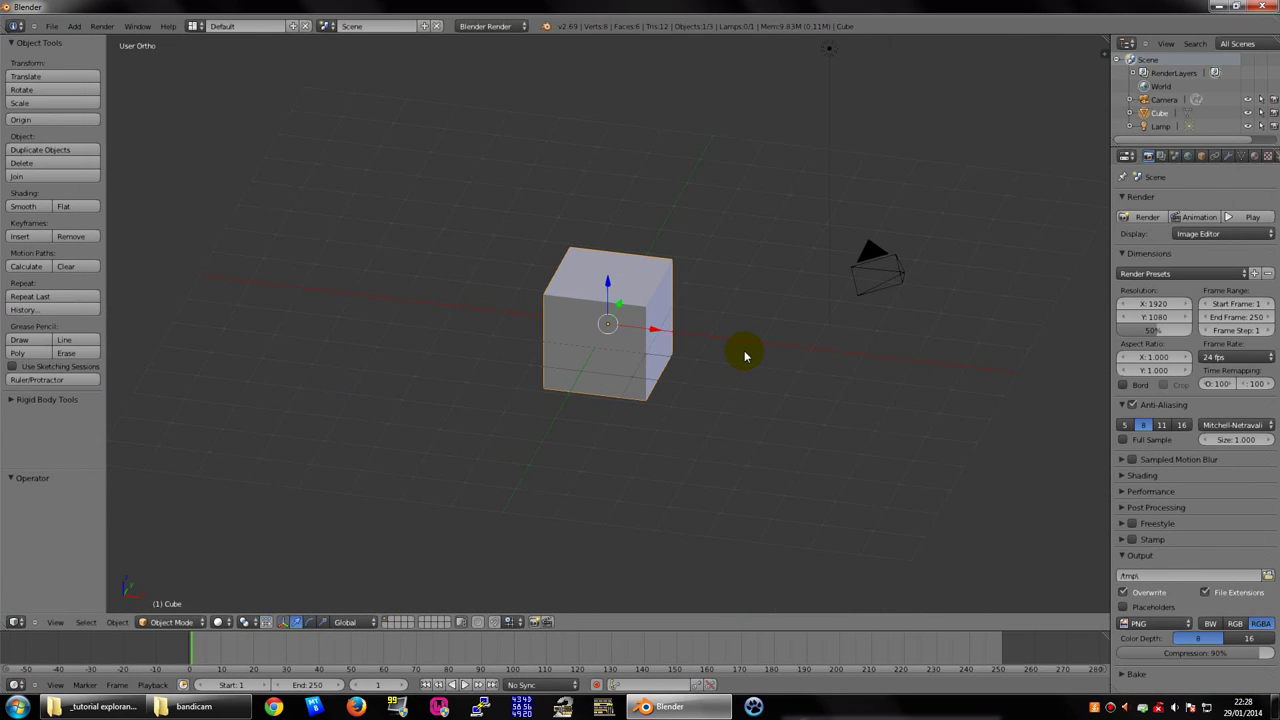
key("KP_5")
key("KP_5")
scroll(741, 294, "down", 3)
middle_click_drag(688, 358, 849, 311)
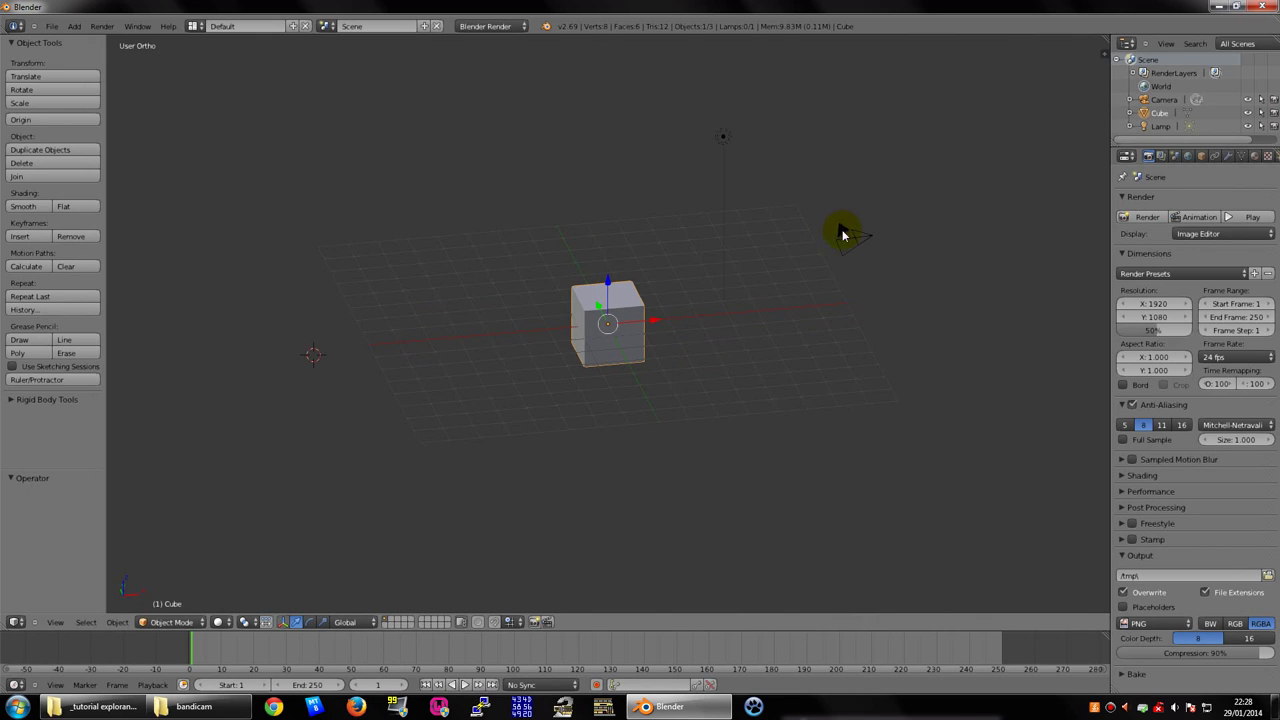
Delete the lamp and then the camera one at a time
right_click(727, 140)
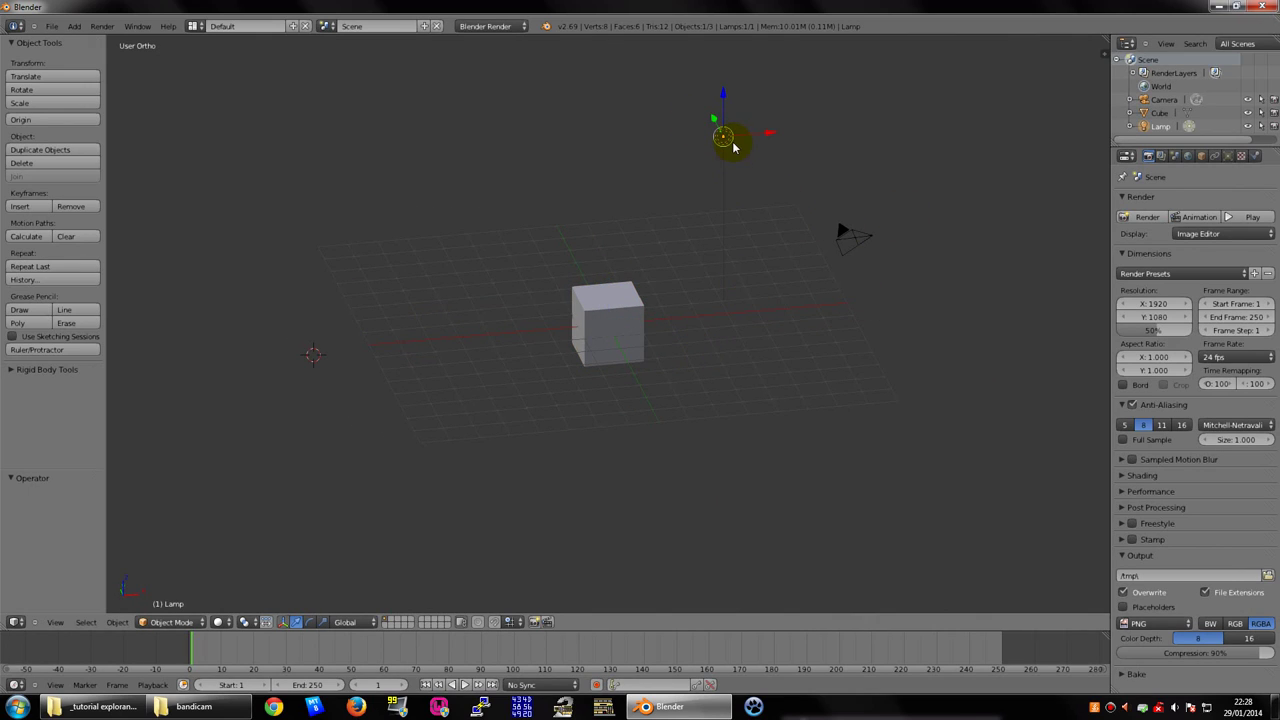
key("x")
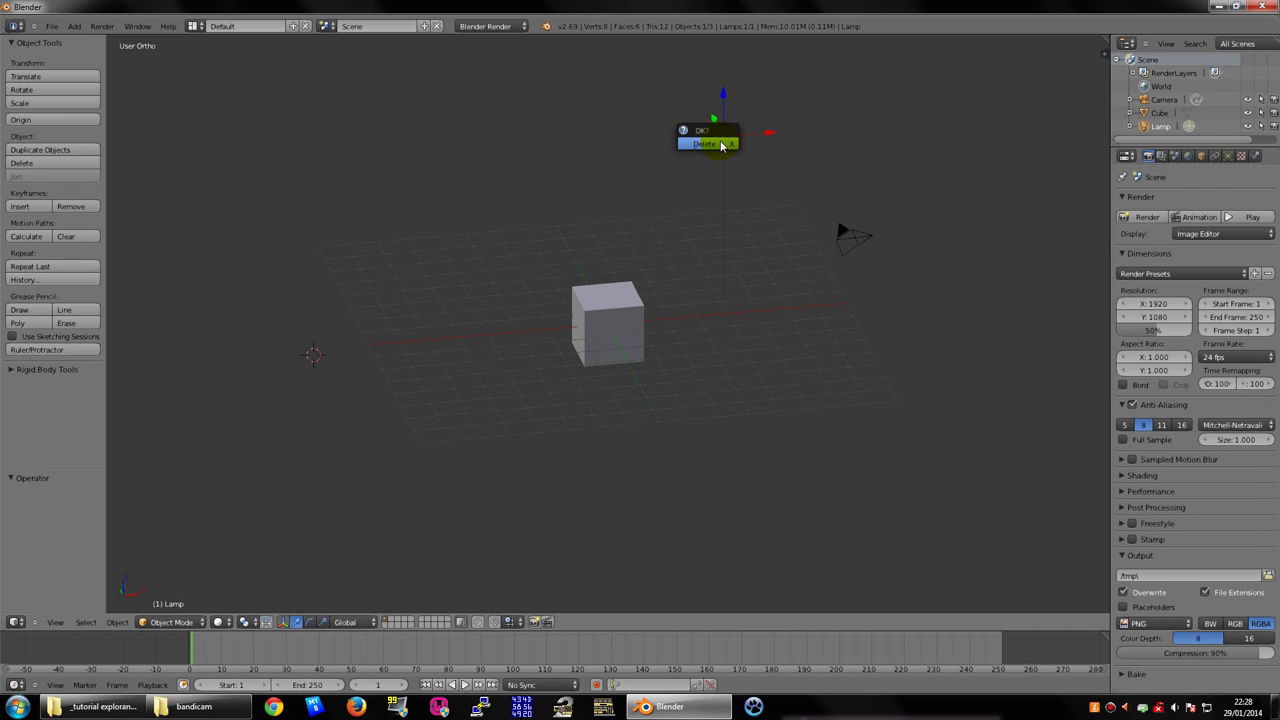
left_click(721, 145)
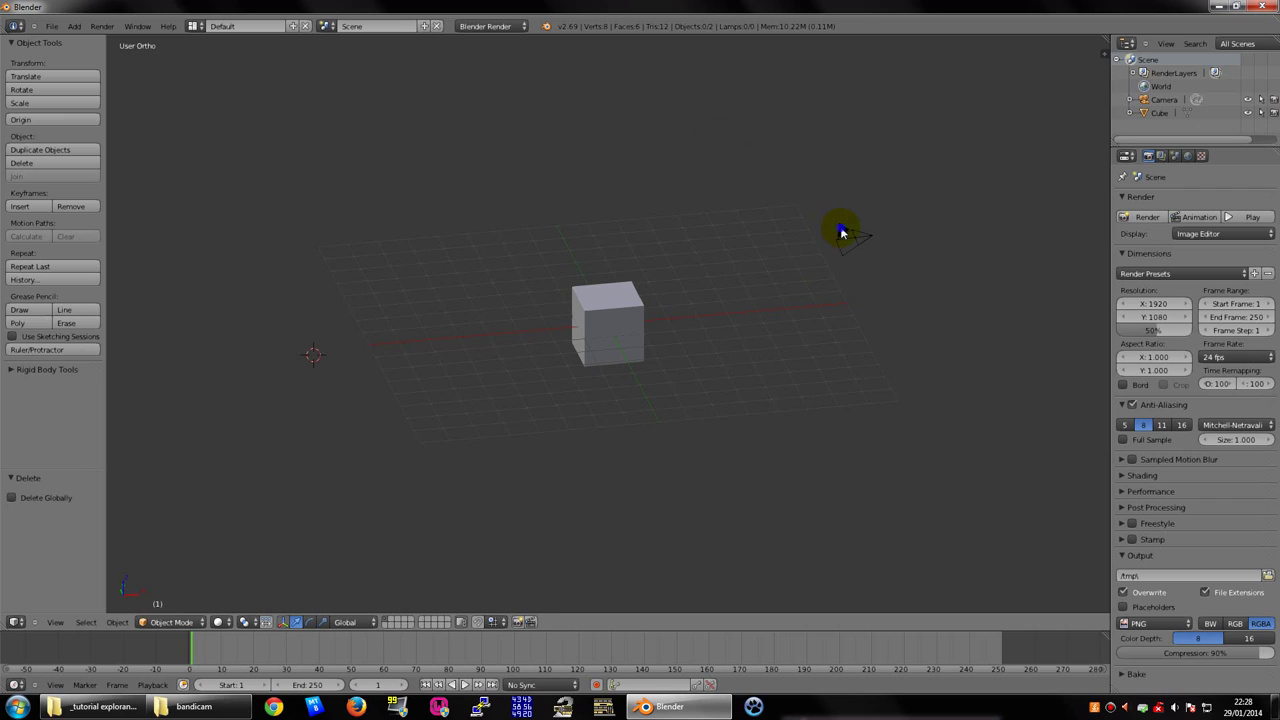
left_click(841, 232)
key("x")
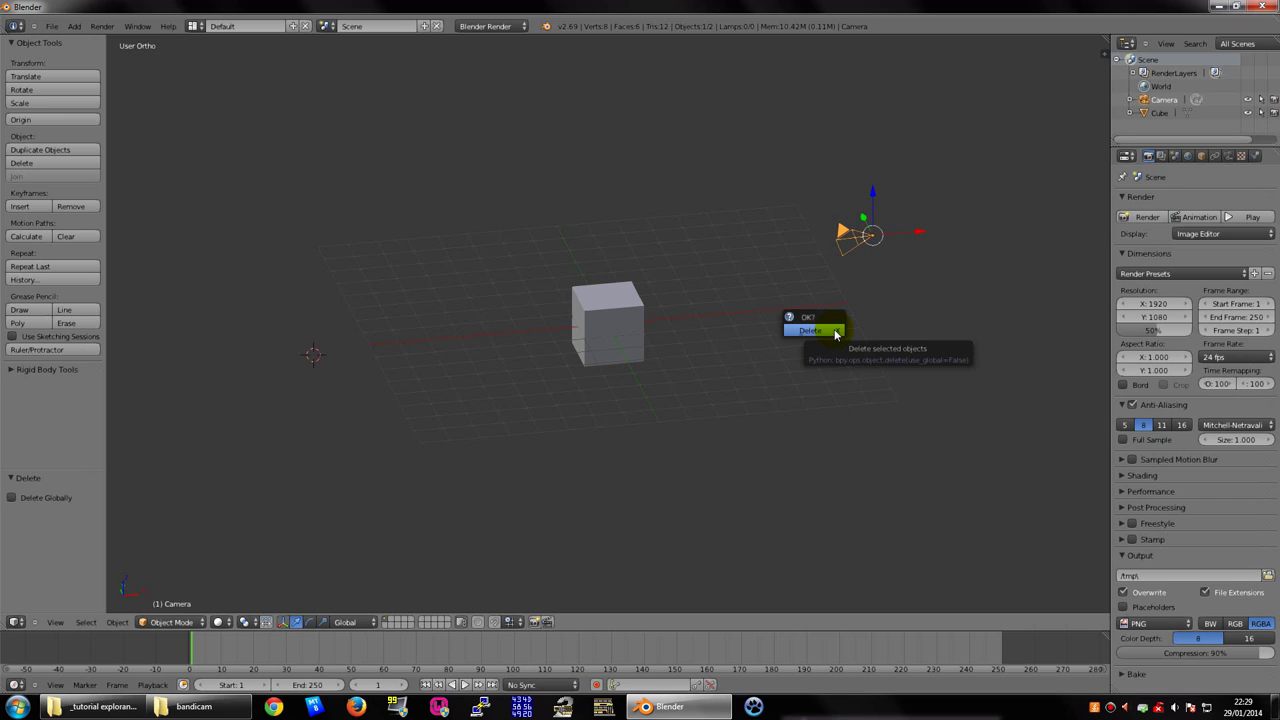
left_click(836, 334)
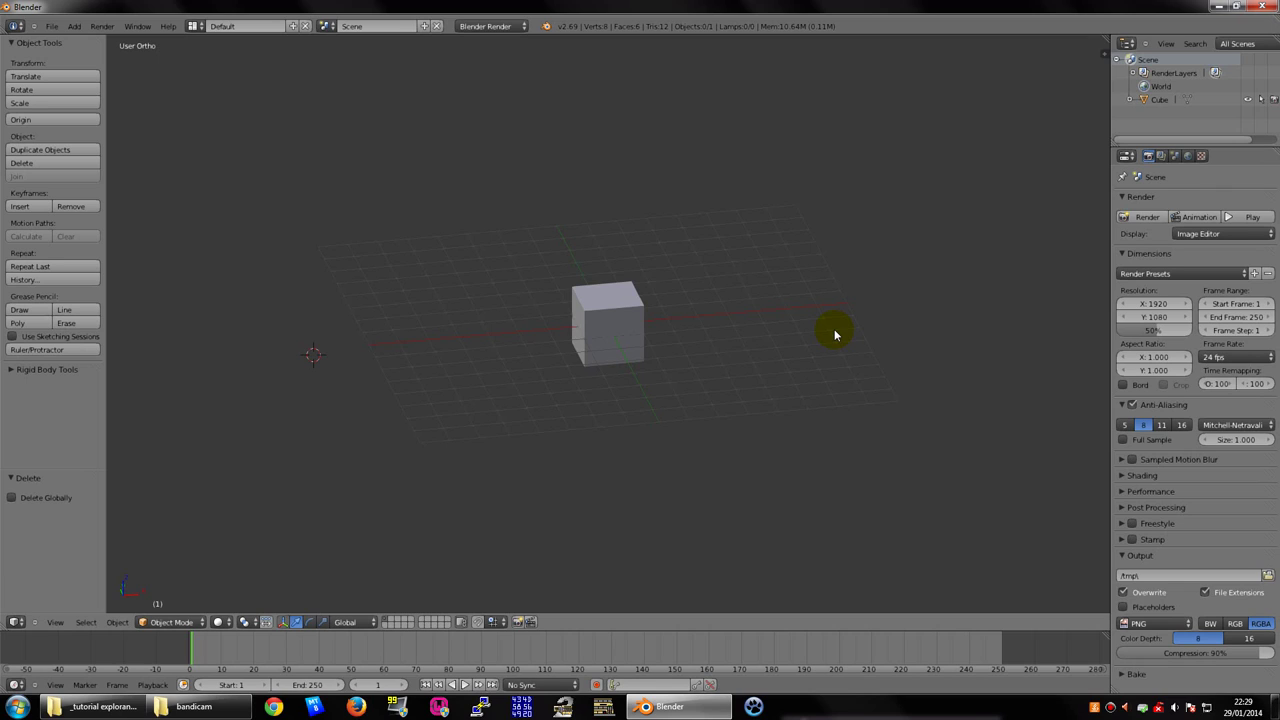
Undo both deletions, then select camera and lamp together and delete them
key("ctrl+z")
key("ctrl+z")
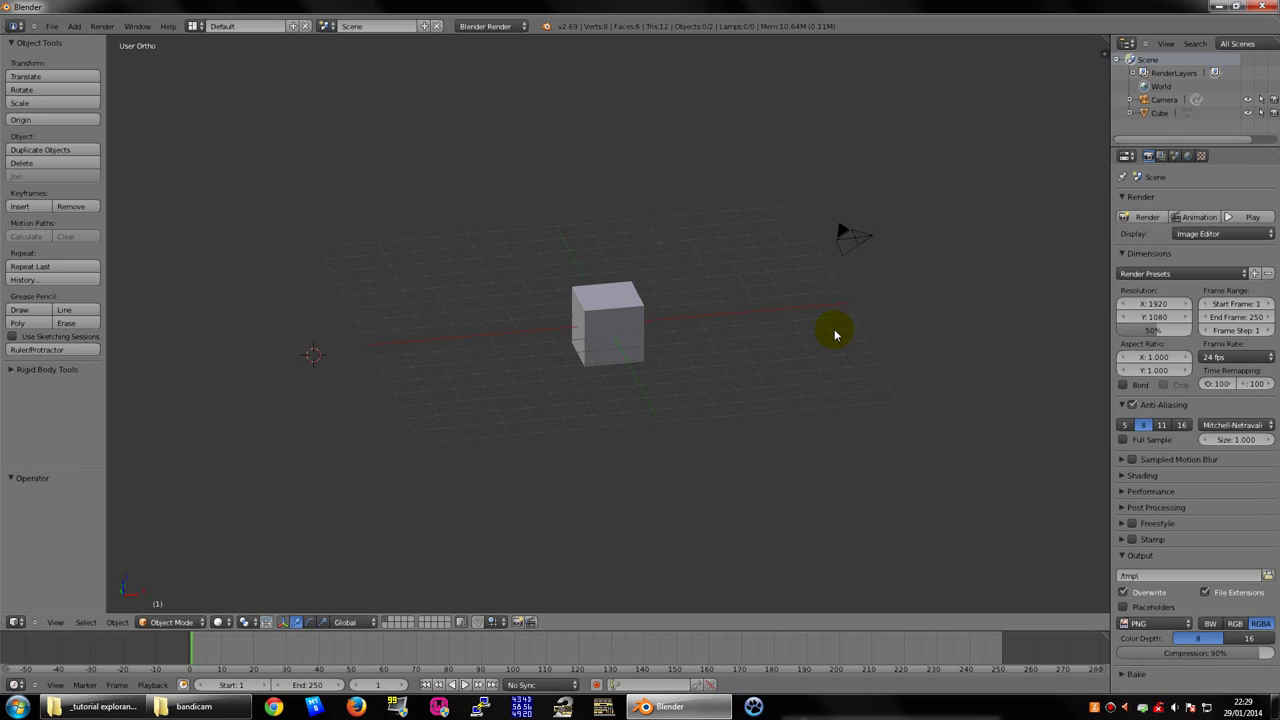
key("ctrl+z")
key("ctrl+z")
right_click(873, 267)
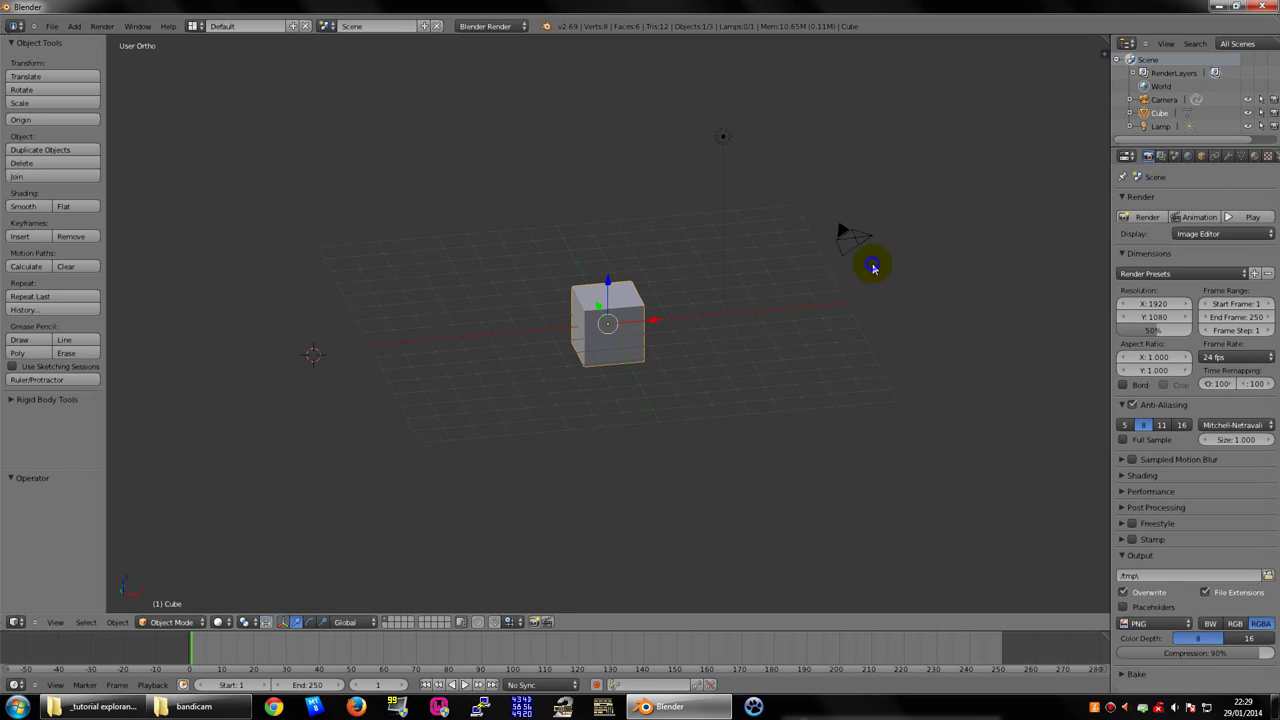
right_click(870, 252)
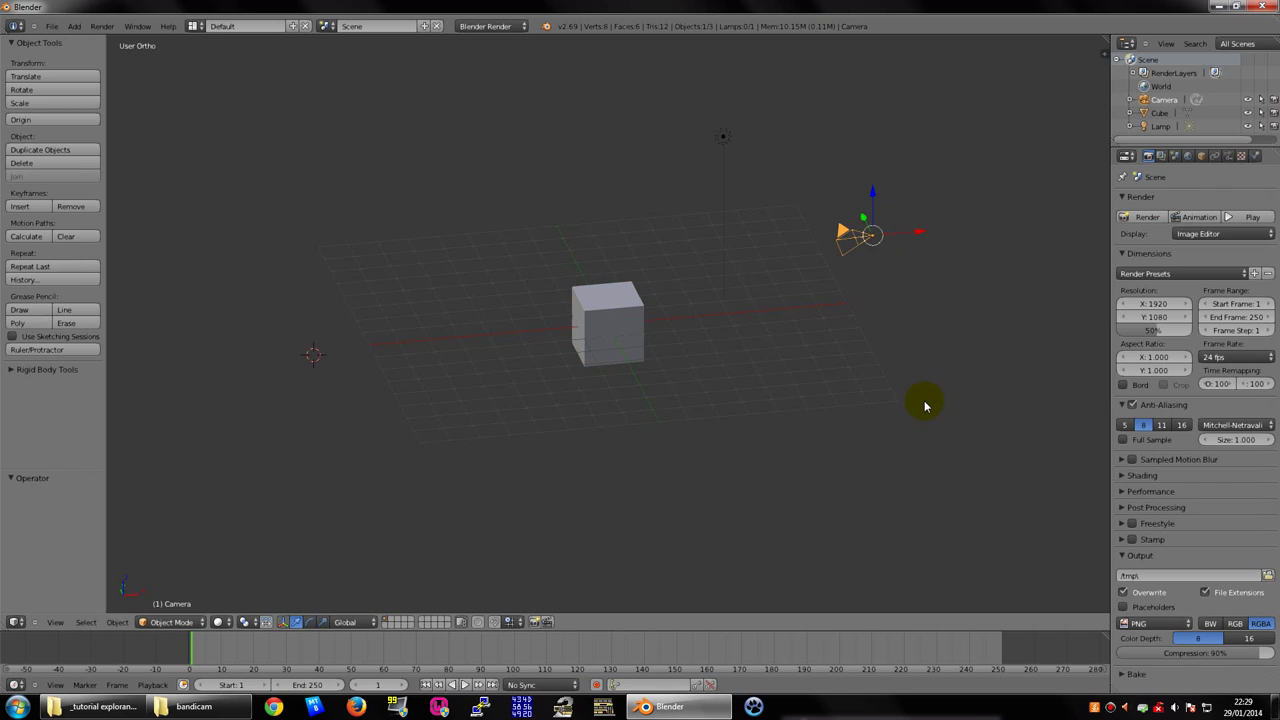
right_click(721, 137)
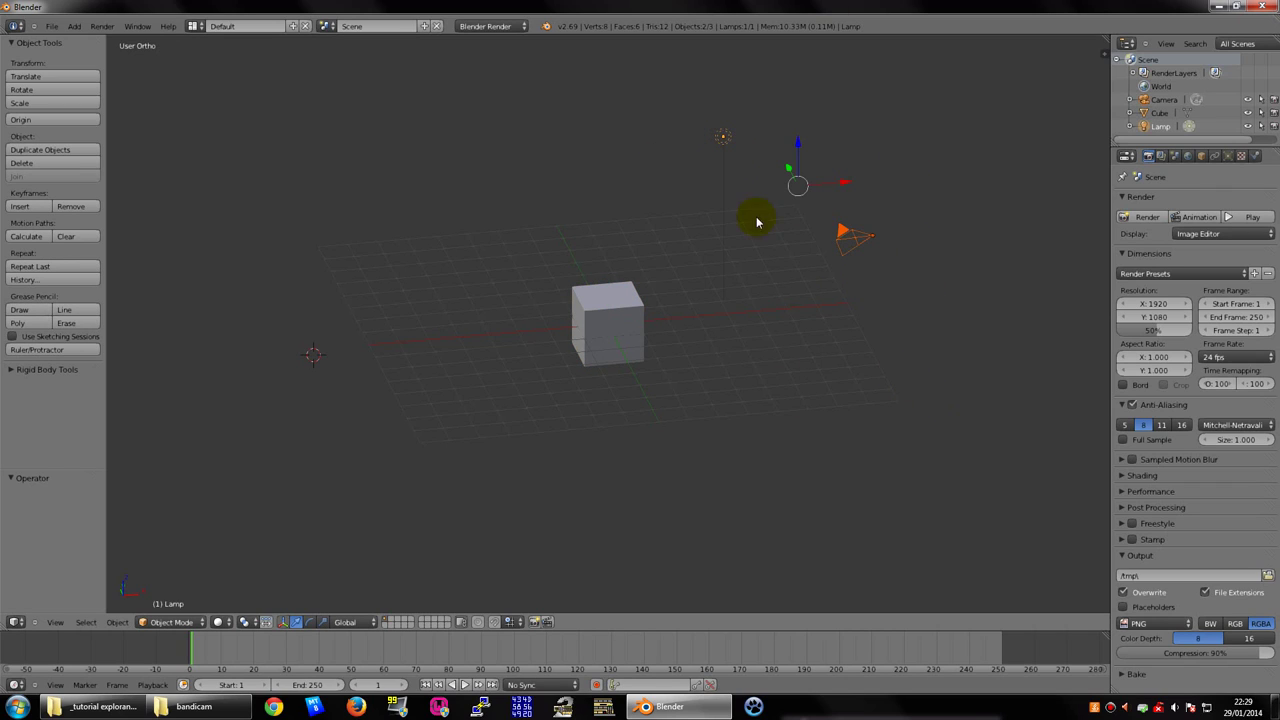
key("x")
left_click(810, 313)
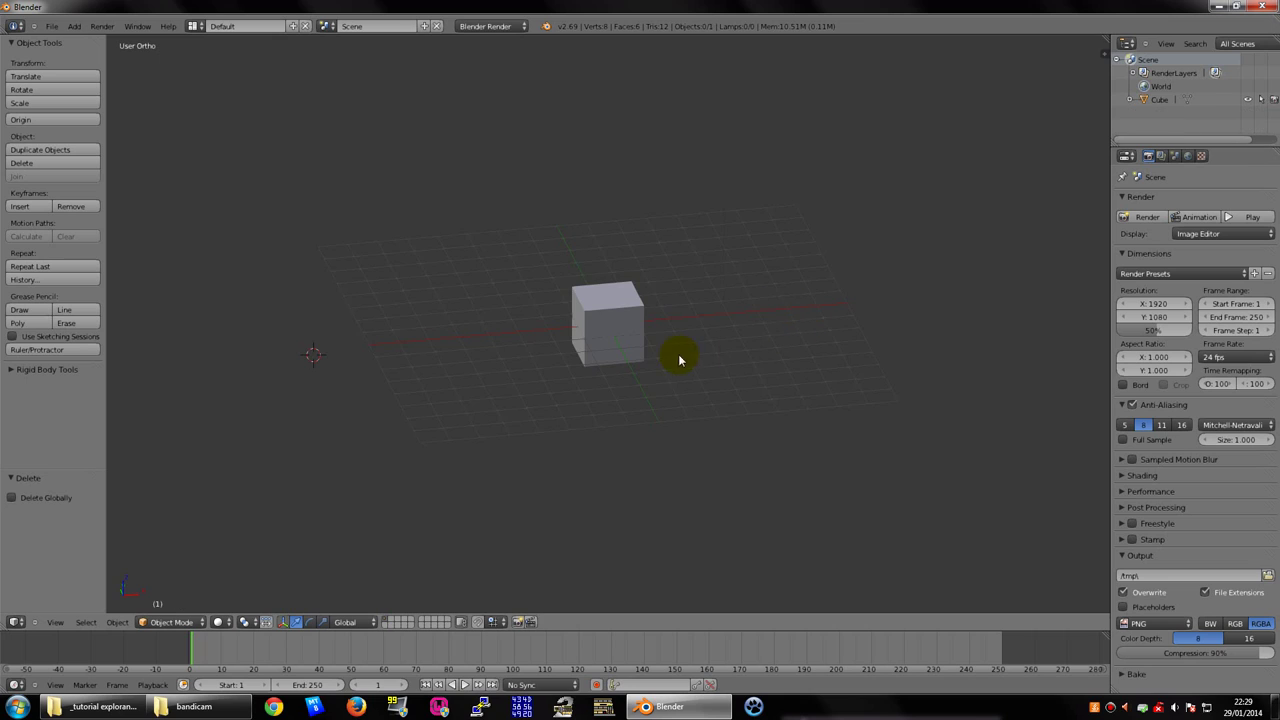
mouse_move(683, 353)
middle_mouse_down()
mouse_move(571, 354)
mouse_move(612, 378)
mouse_move(651, 380)
mouse_move(290, 145)
middle_mouse_up()
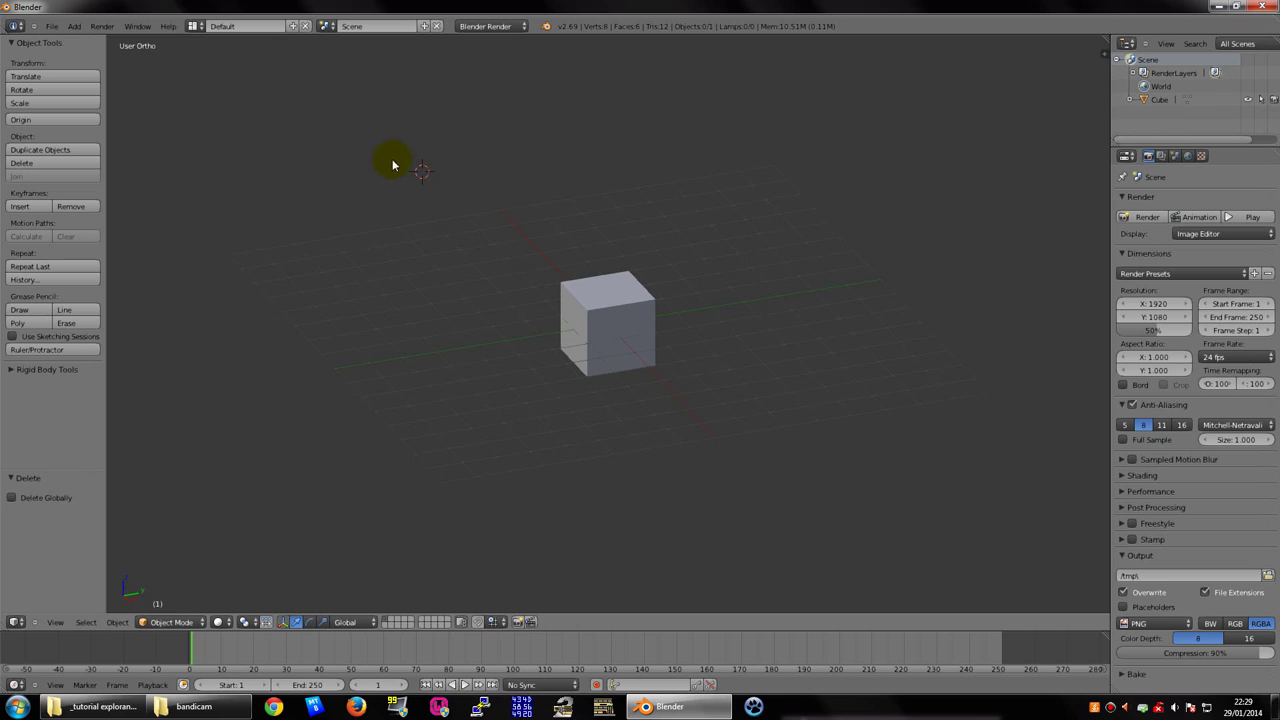
Place the 3D cursor at several spots, ending near the cube
left_click(397, 409)
left_click(416, 318)
left_click(543, 429)
left_click(928, 343)
left_click(432, 319)
Select the cube and open the Object Mode interaction-mode dropdown
mouse_move(207, 161)
middle_mouse_down()
mouse_move(466, 297)
mouse_move(480, 234)
mouse_move(426, 306)
mouse_move(701, 376)
mouse_move(586, 309)
mouse_move(603, 300)
mouse_move(678, 316)
mouse_move(706, 277)
mouse_move(700, 317)
mouse_move(589, 340)
mouse_move(607, 328)
mouse_move(663, 340)
mouse_move(563, 354)
mouse_move(594, 371)
mouse_move(712, 372)
middle_mouse_up()
scroll(603, 300, "down", 4)
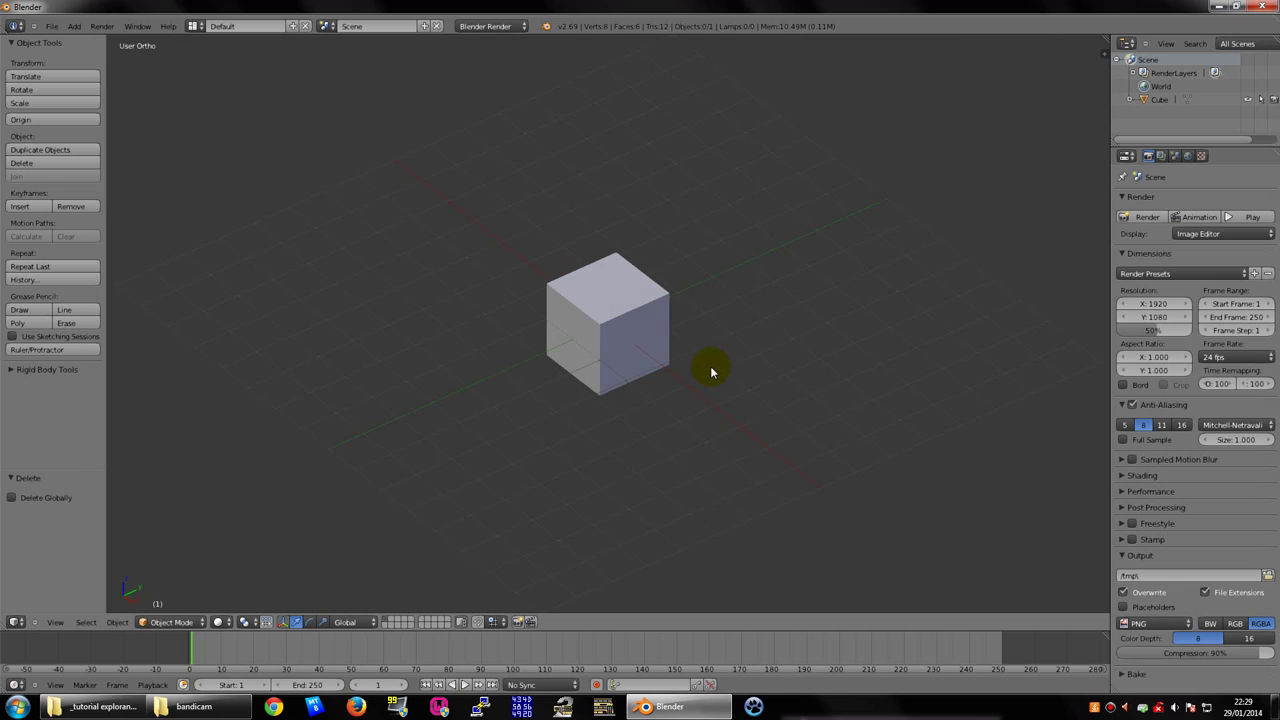
right_click(633, 313)
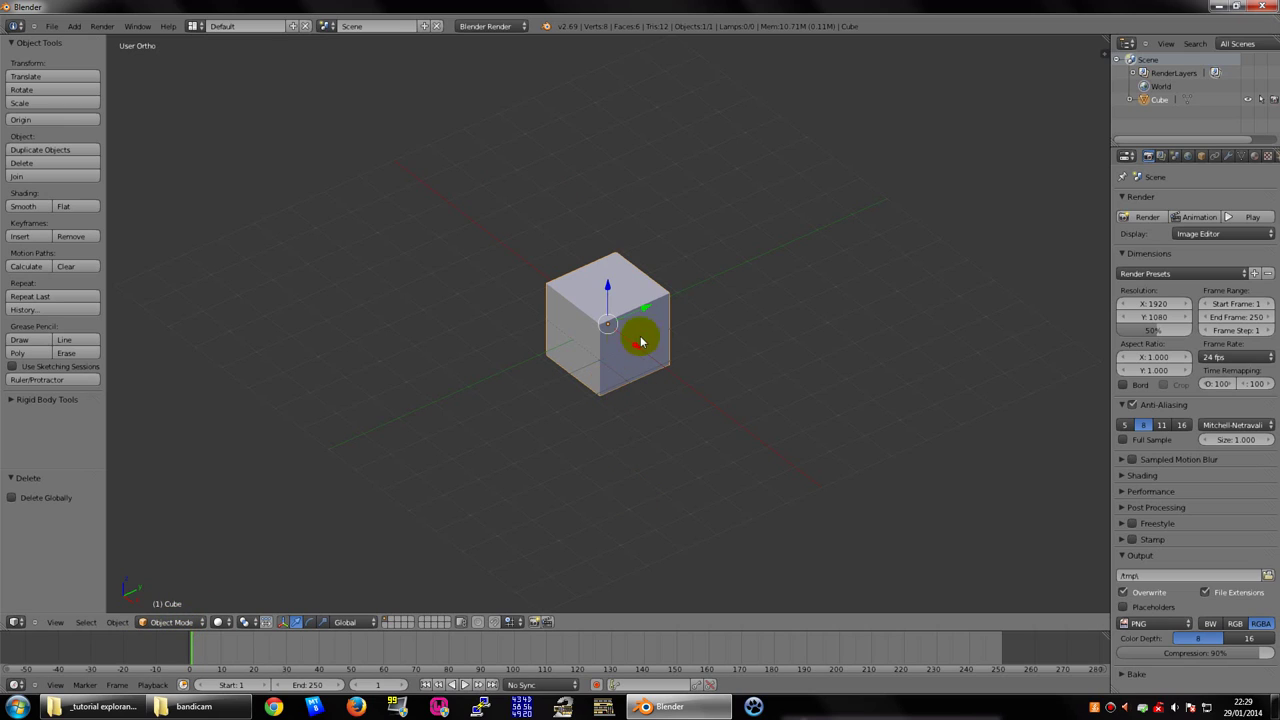
left_click(166, 624)
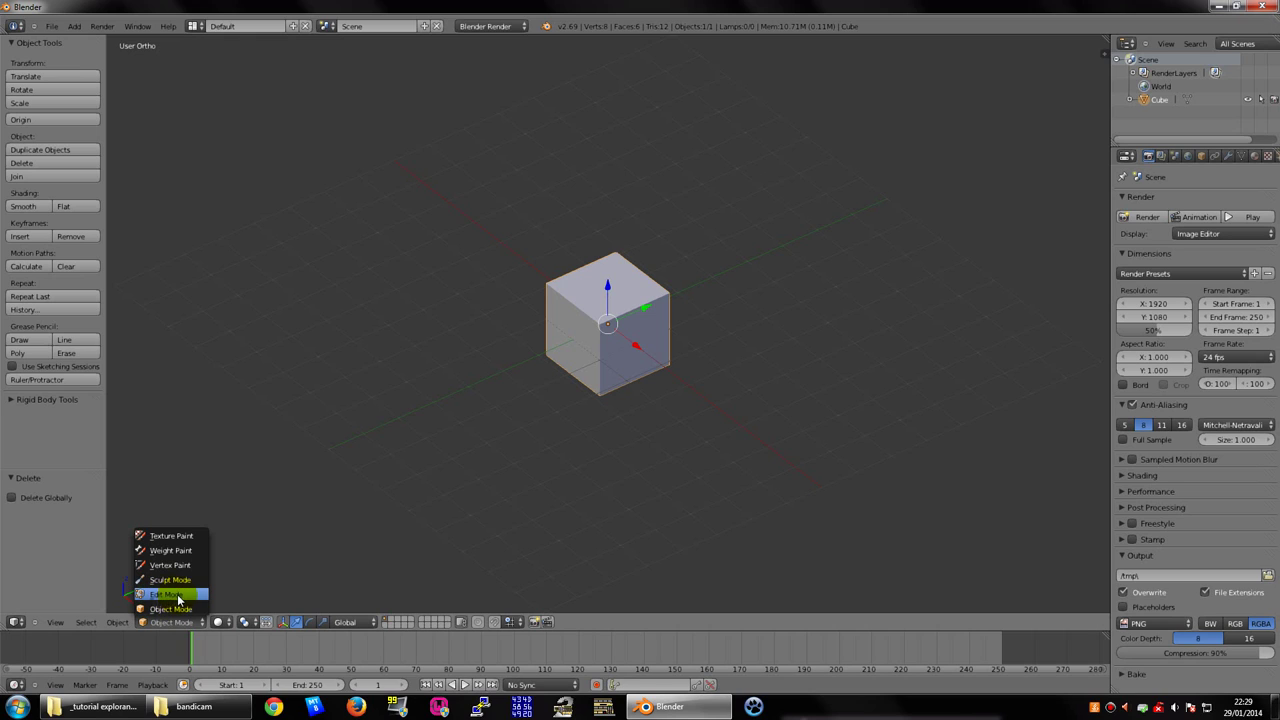
left_click(178, 598)
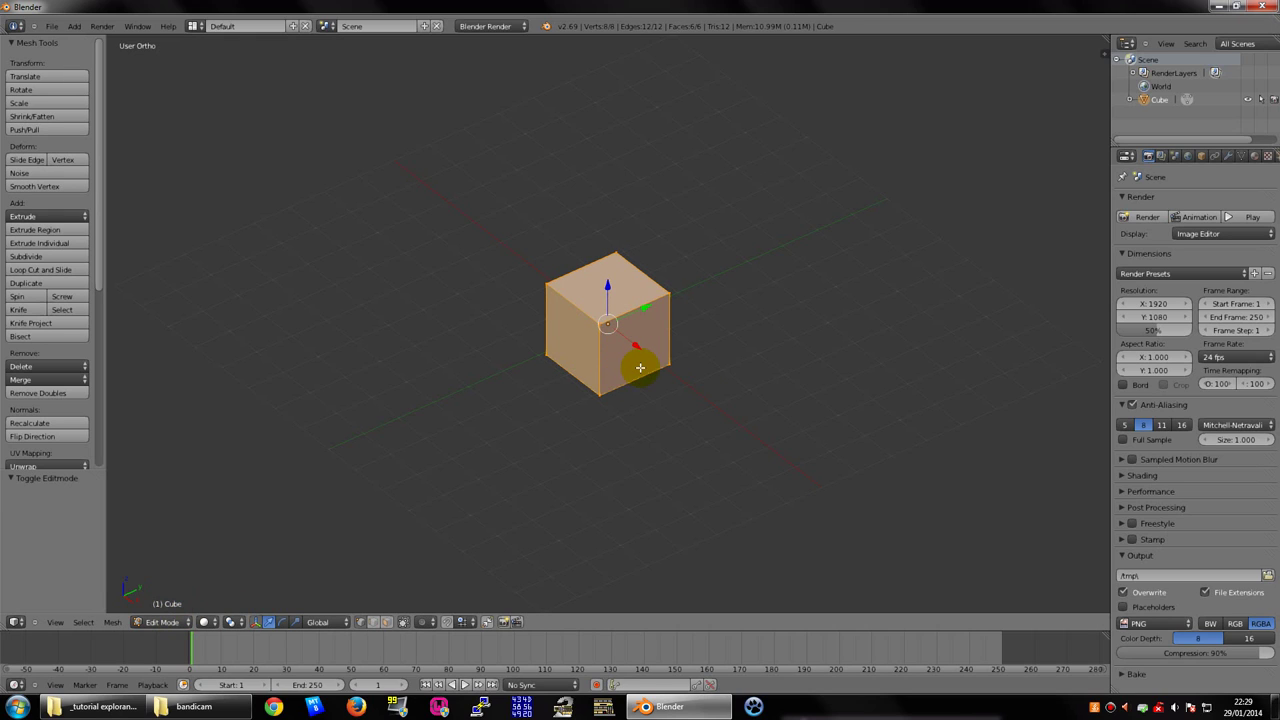
scroll(523, 476, "down", 2)
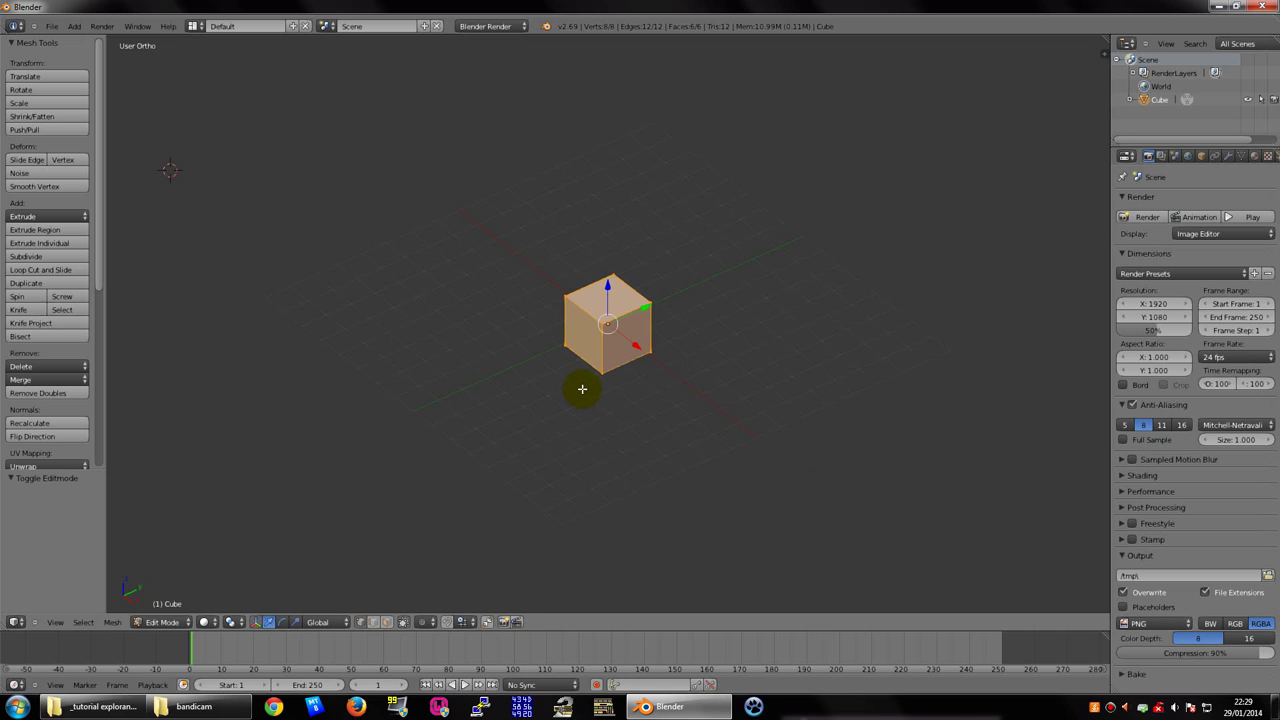
scroll(583, 386, "up", 2)
key("Tab")
key("Tab")
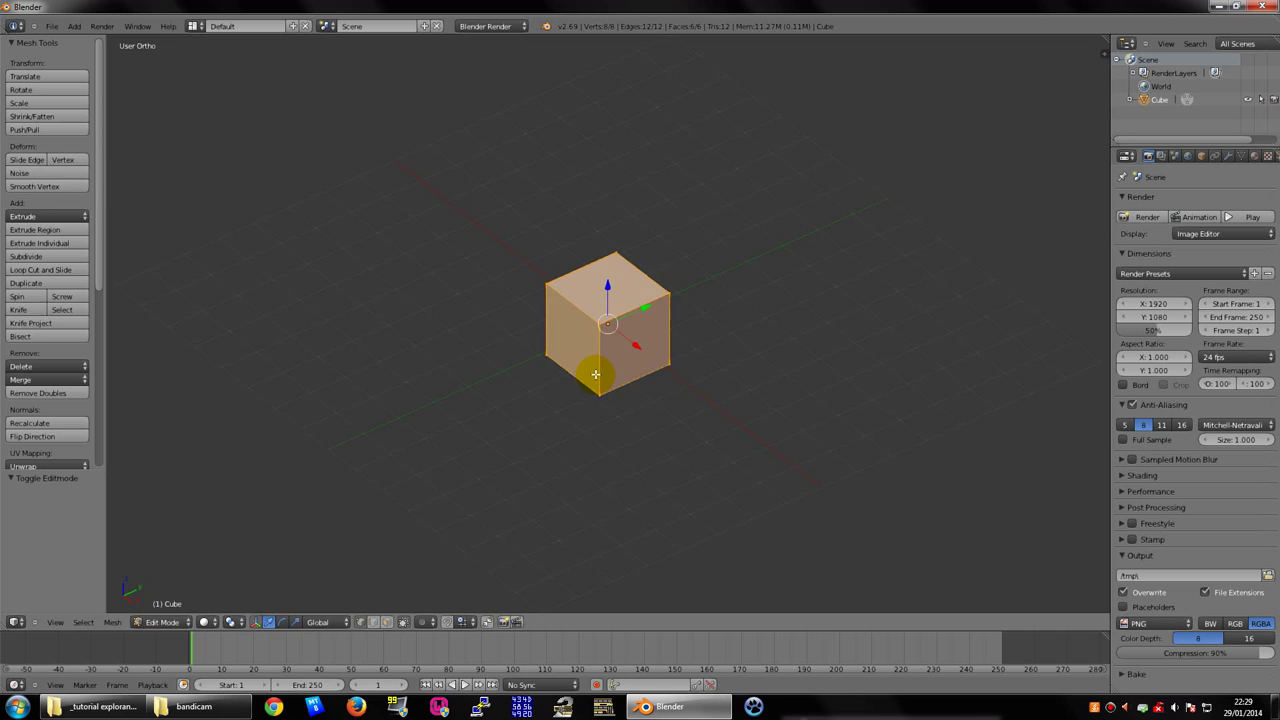
key("Tab")
key("Tab")
key("Tab")
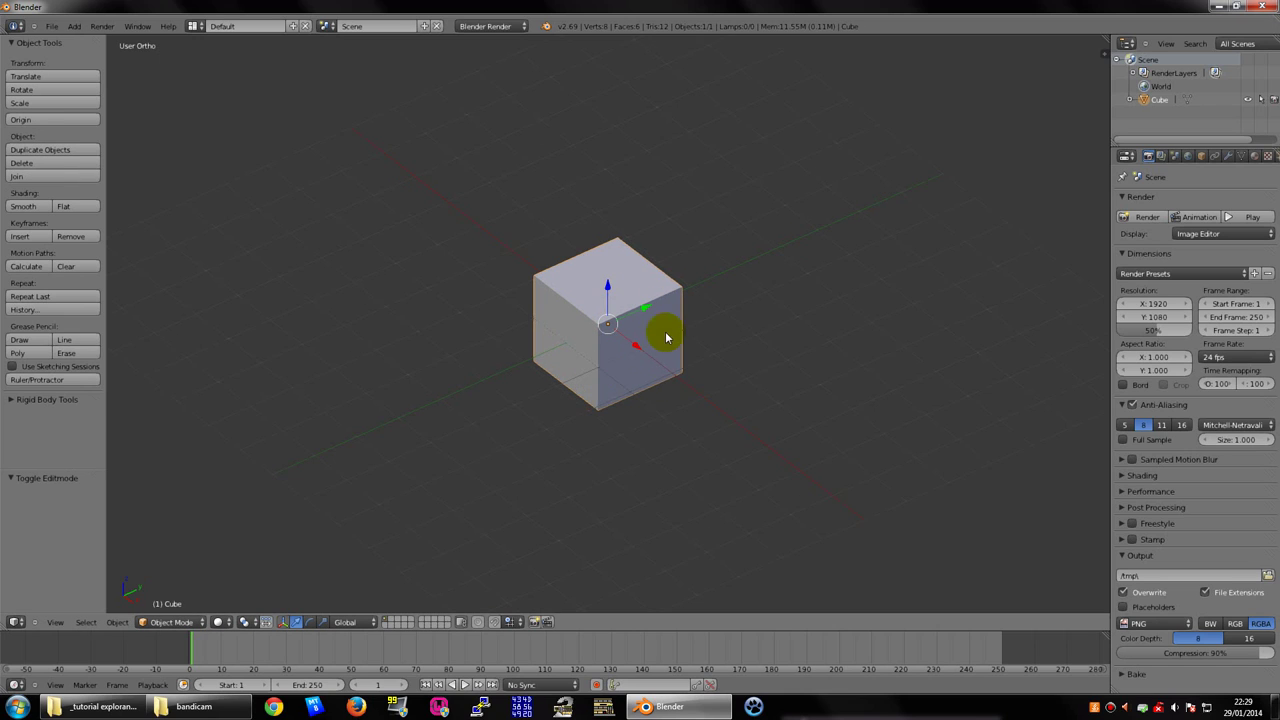
scroll(663, 334, "up", 3)
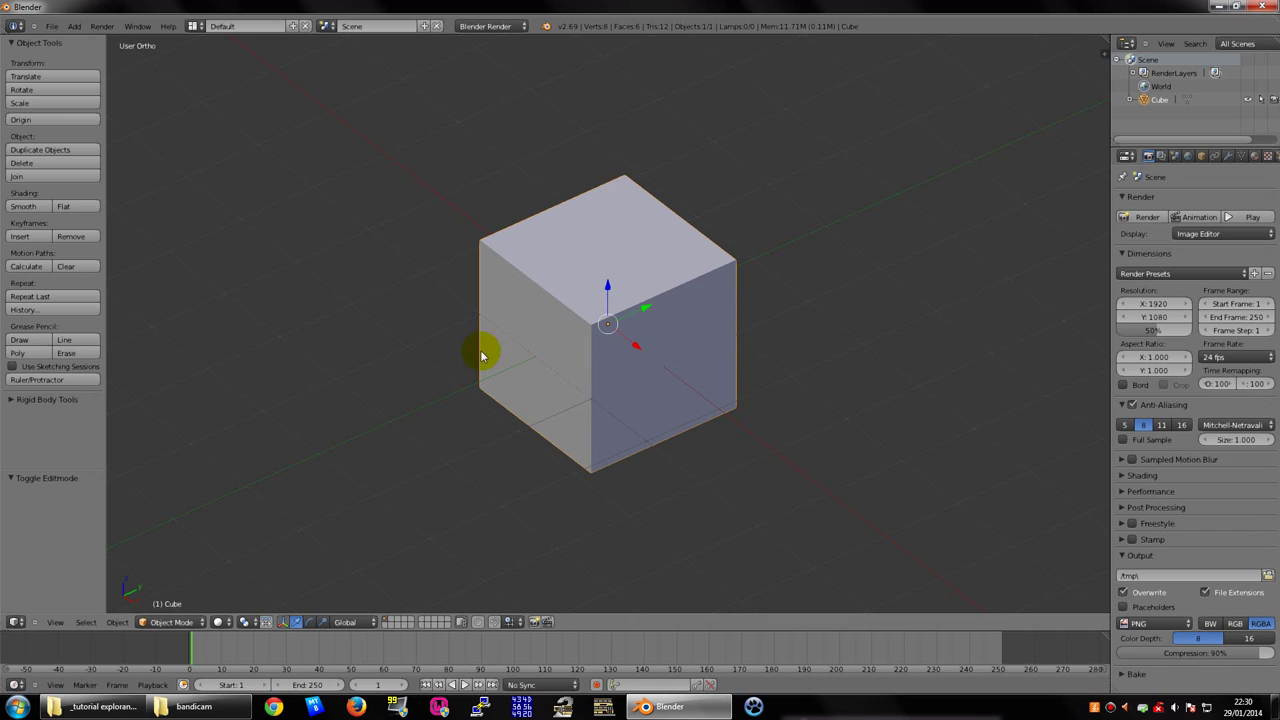
Enter Edit Mode on the cube with Tab and orbit to look down on it
key("Tab")
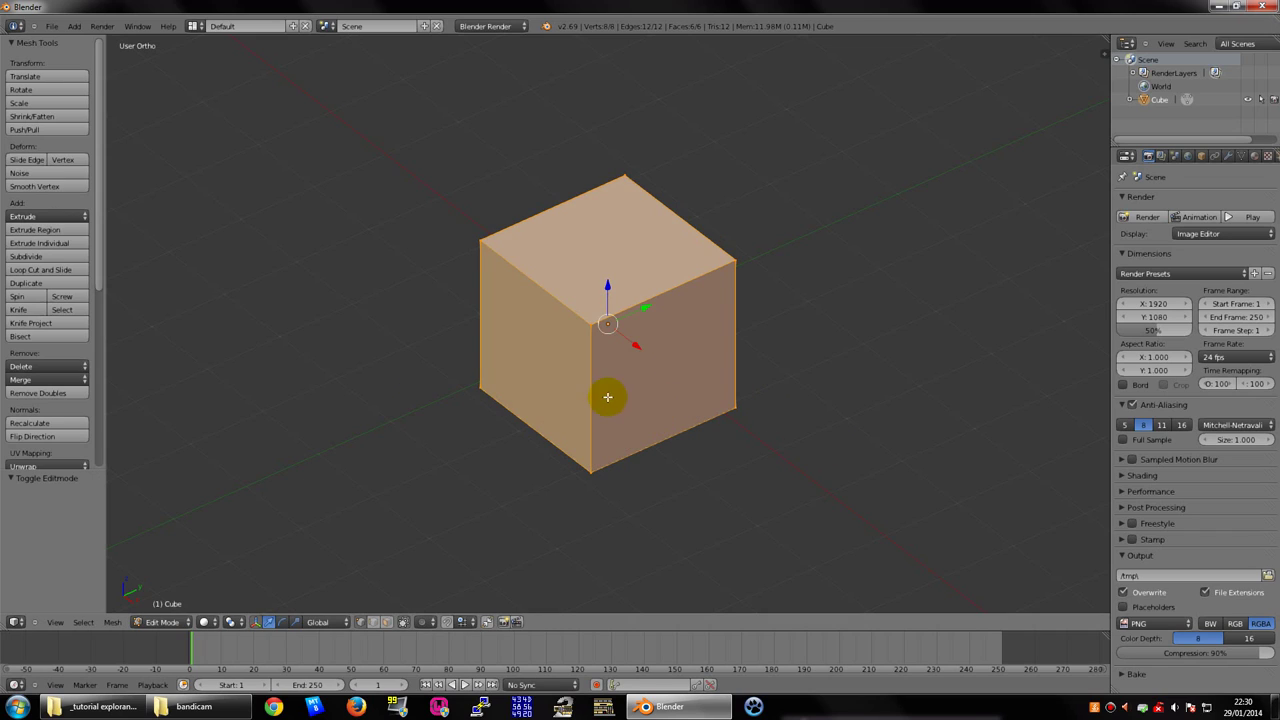
mouse_move(811, 366)
middle_mouse_down()
mouse_move(529, 334)
mouse_move(671, 343)
mouse_move(721, 328)
mouse_move(643, 343)
mouse_move(627, 272)
middle_mouse_up()
mouse_move(697, 186)
middle_mouse_down()
mouse_move(689, 243)
mouse_move(734, 229)
mouse_move(706, 280)
mouse_move(634, 323)
mouse_move(546, 346)
mouse_move(771, 323)
mouse_move(593, 279)
middle_mouse_up()
scroll(703, 286, "up", 2)
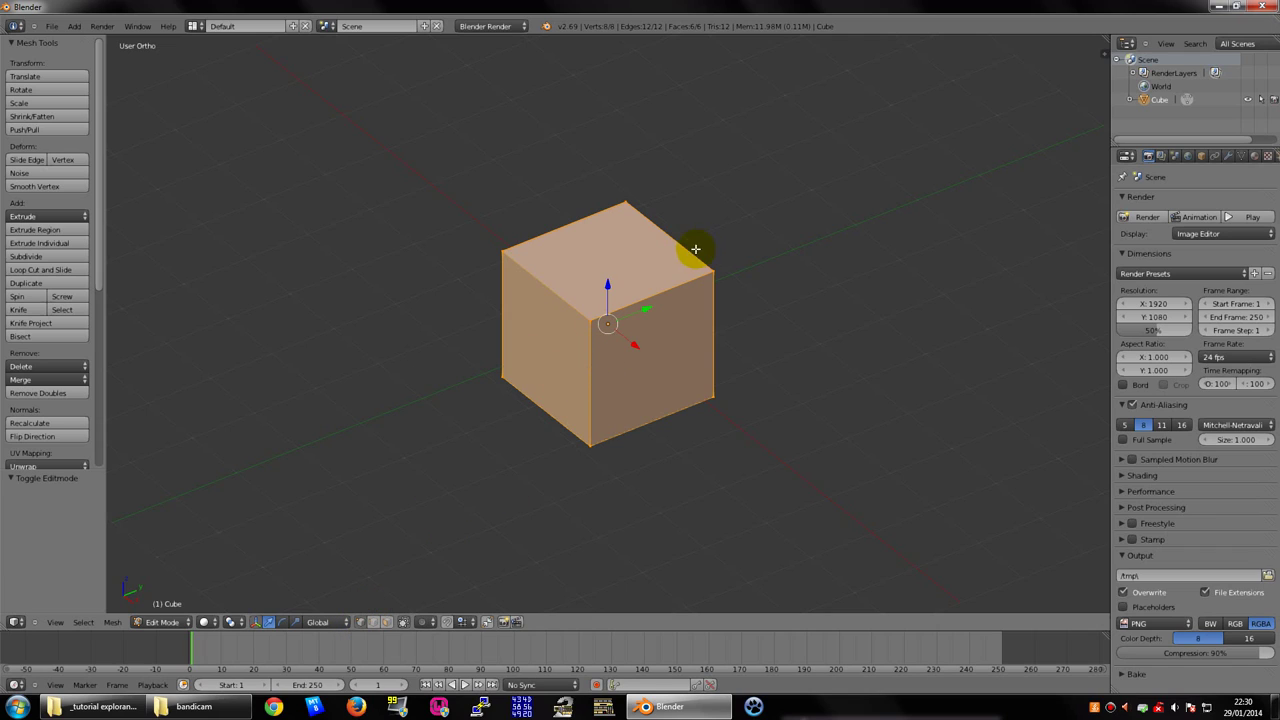
Select individual vertices and edges of the cube, building up an edge selection
right_click(590, 321)
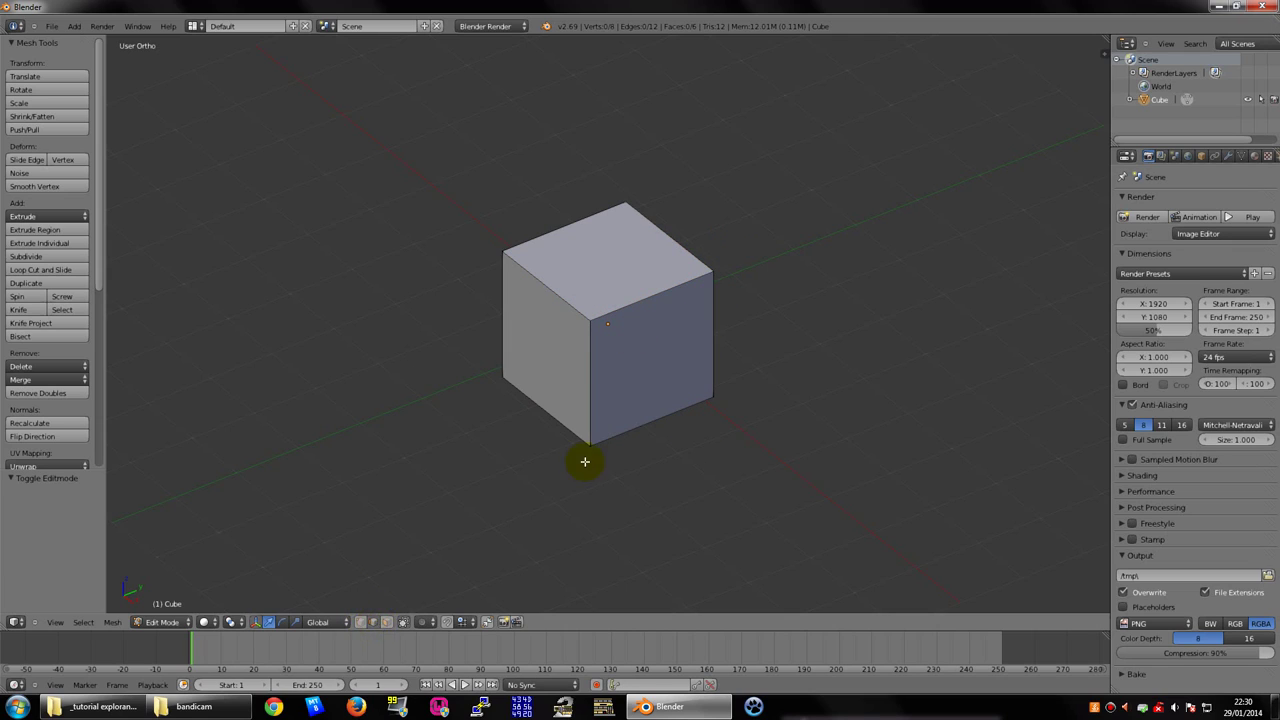
right_click(585, 320)
right_click(639, 304)
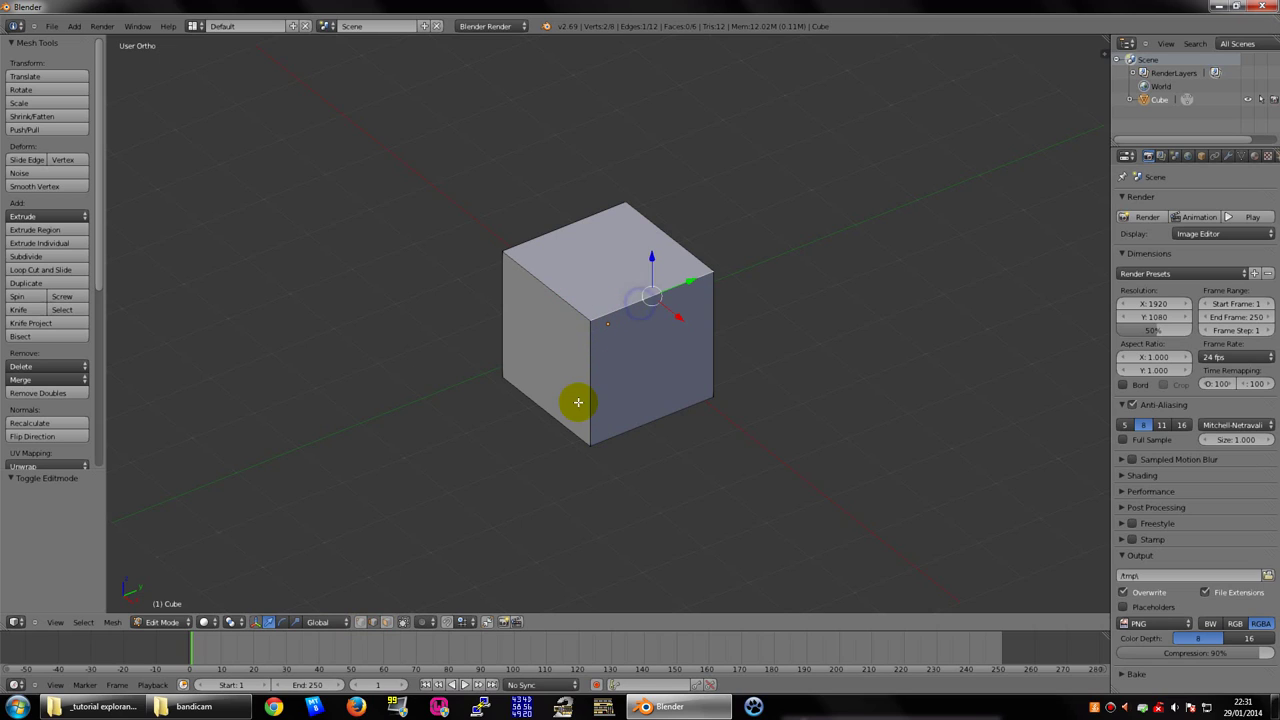
right_click(588, 400)
right_click(646, 416)
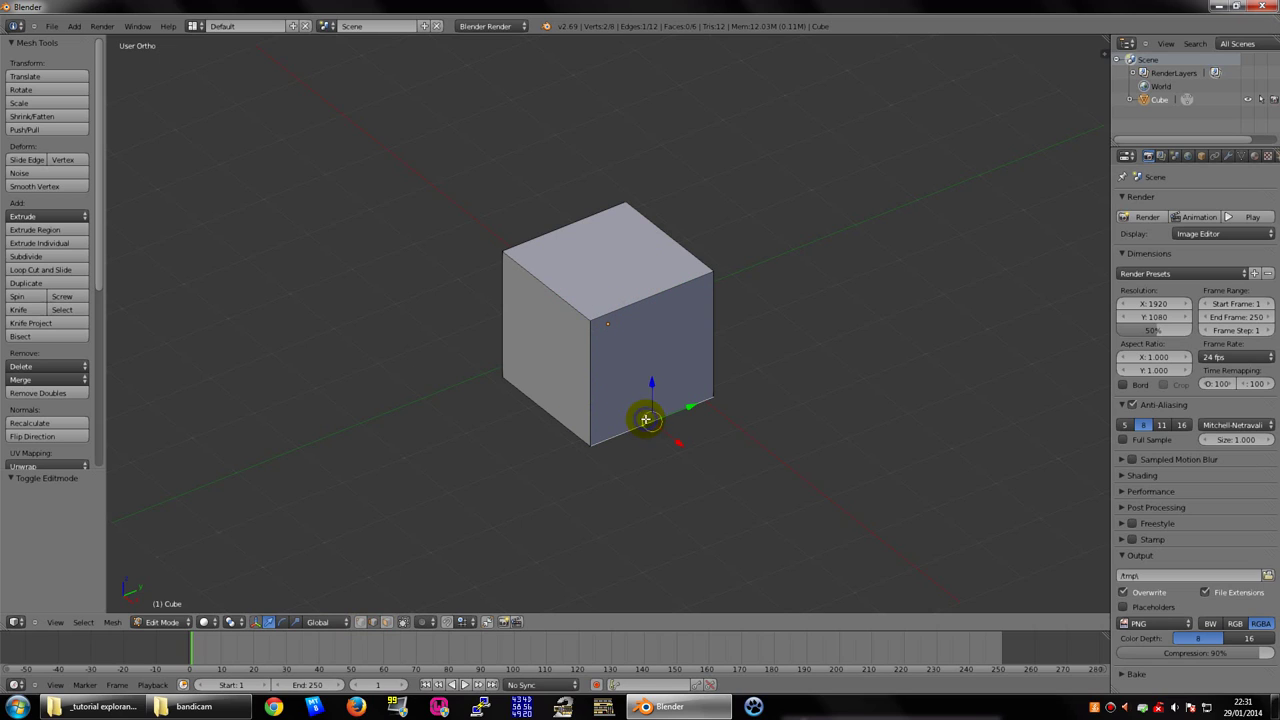
right_click(592, 383)
right_click(640, 331)
right_click(663, 346)
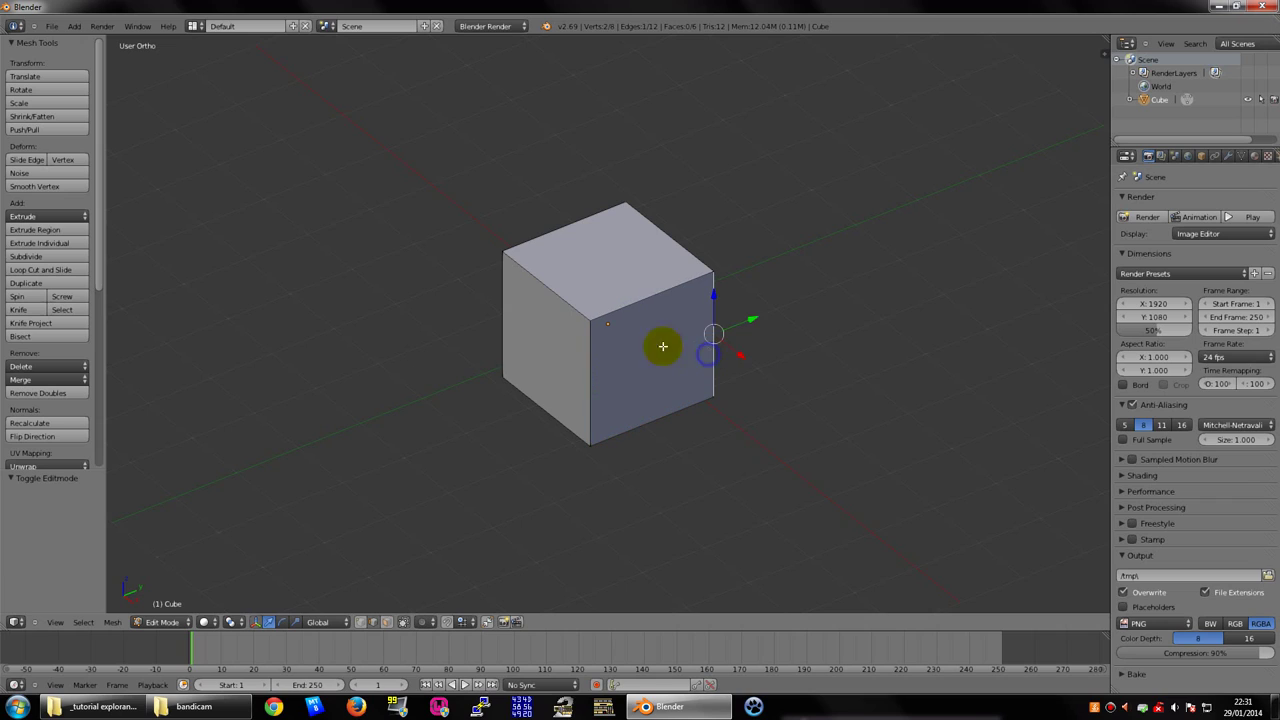
right_click(608, 330, "shift")
right_click(591, 365, "shift")
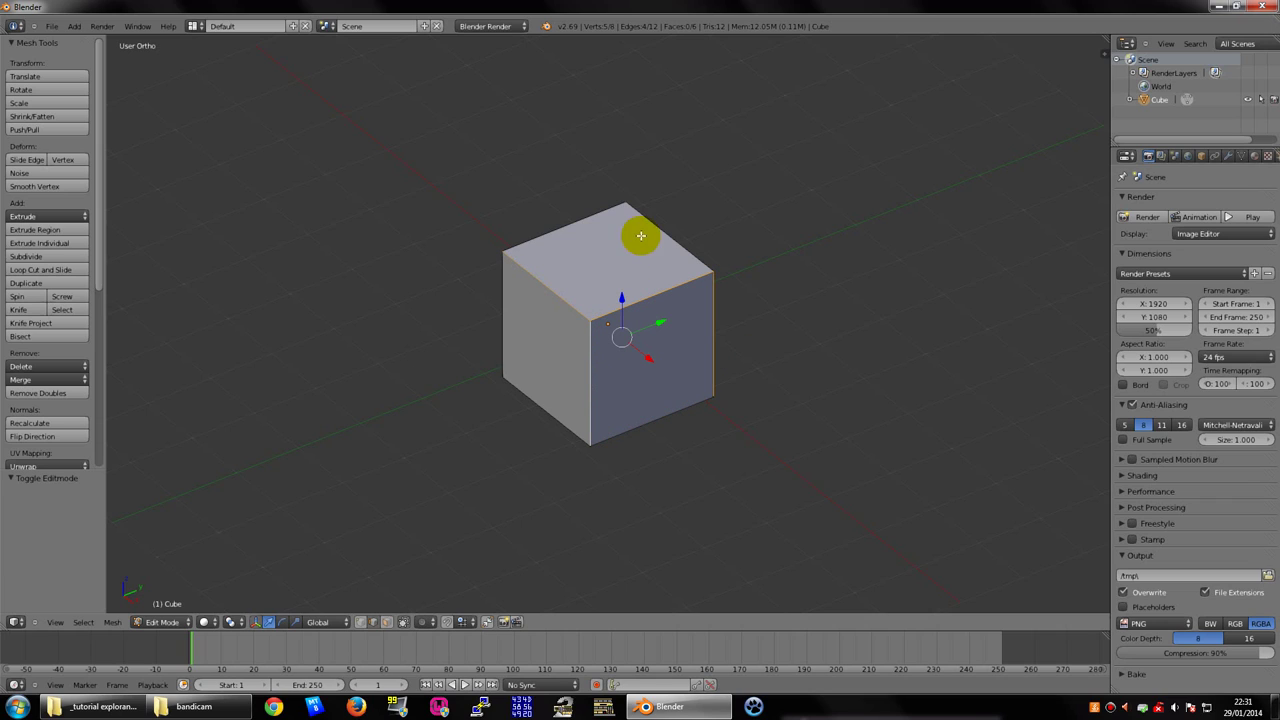
right_click(686, 240, "shift")
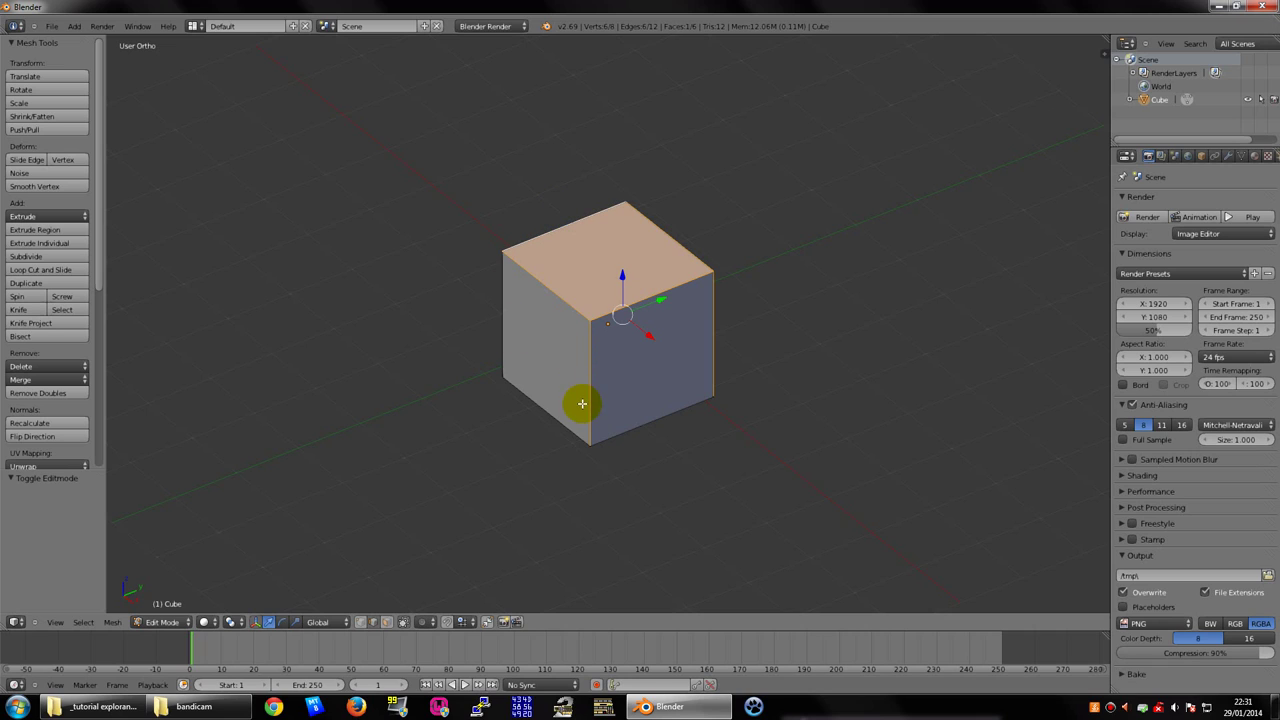
right_click(578, 304, "shift")
right_click(600, 322, "shift")
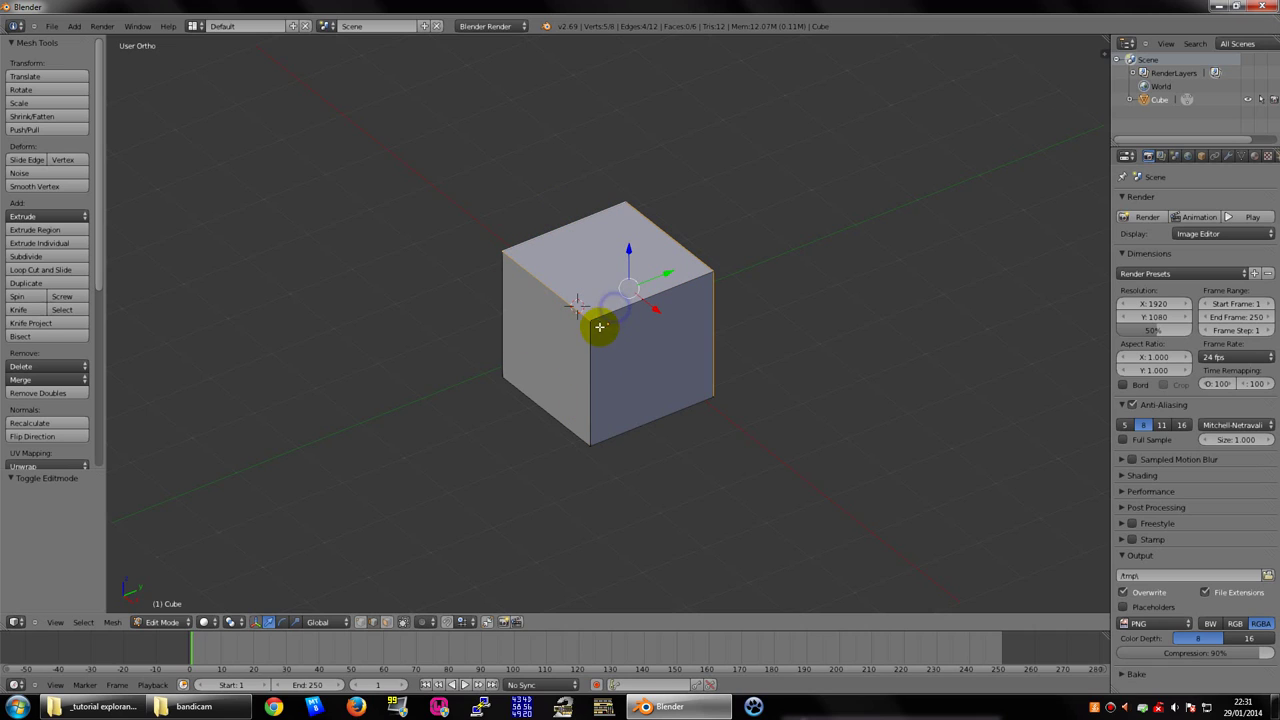
Orbit around the cube and try selecting faces, ending with only the top face selected
scroll(640, 385, "down", 1)
scroll(627, 402, "up", 1)
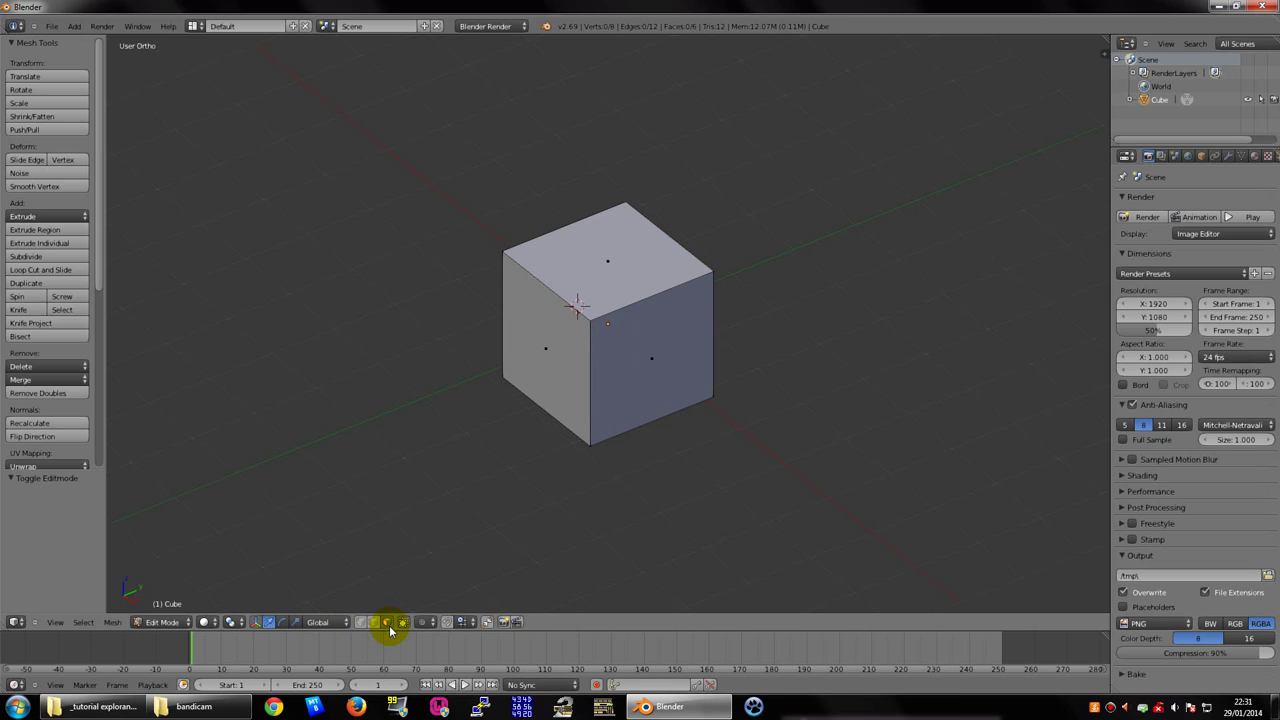
mouse_move(618, 264)
middle_mouse_down()
mouse_move(591, 297)
mouse_move(634, 300)
mouse_move(686, 531)
mouse_move(706, 449)
mouse_move(523, 403)
middle_mouse_up()
scroll(606, 257, "up", 2)
right_click(608, 268)
right_click(686, 531)
right_click(523, 403)
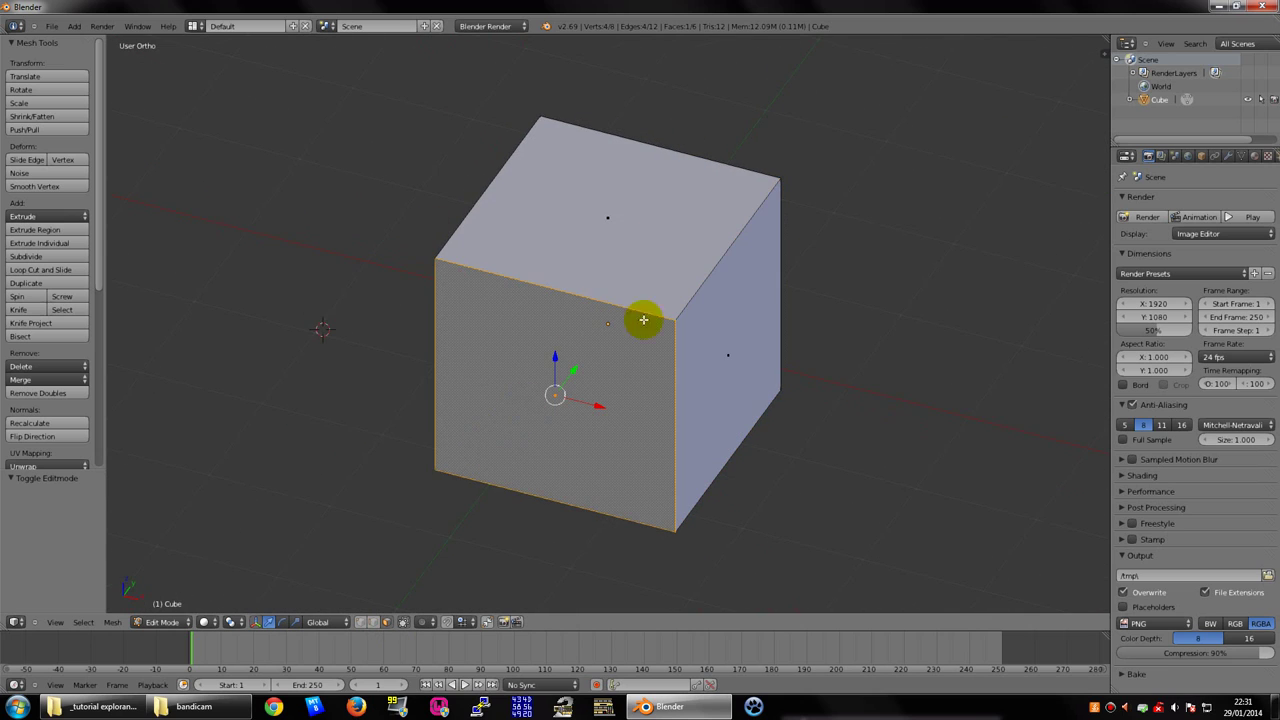
mouse_move(646, 320)
middle_mouse_down()
mouse_move(543, 280)
mouse_move(623, 352)
middle_mouse_up()
scroll(600, 403, "up", 1)
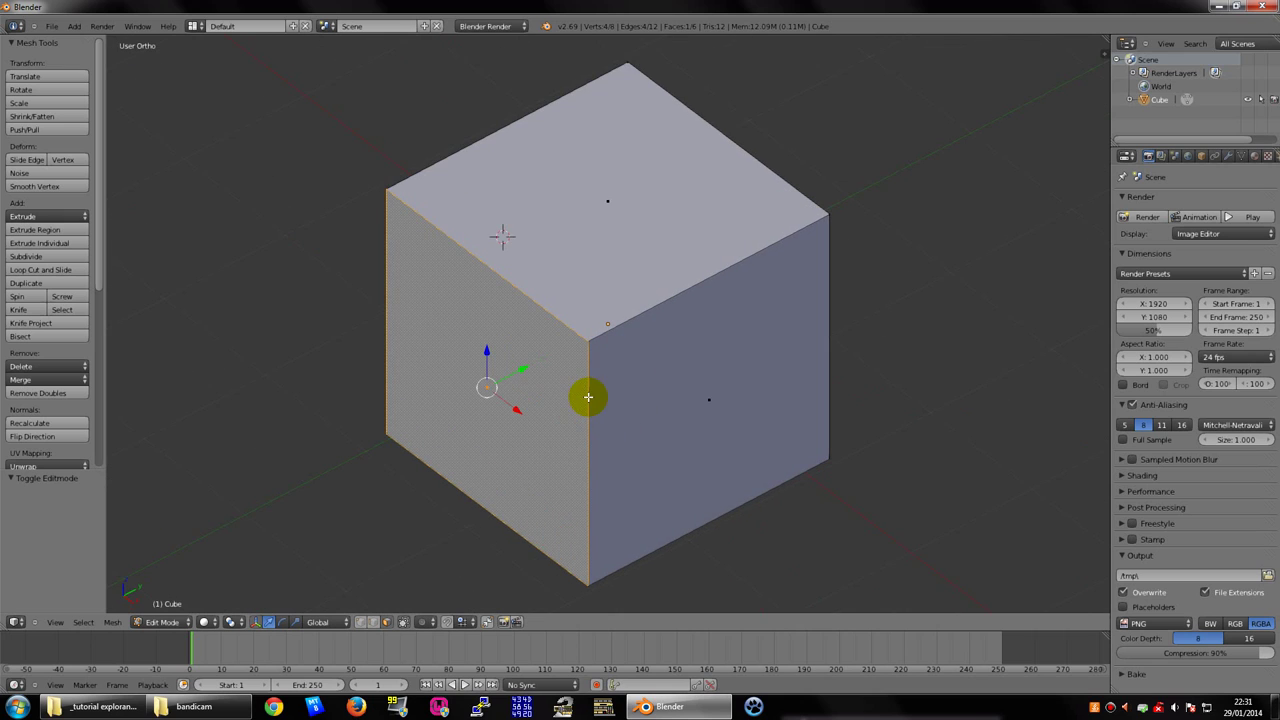
mouse_move(583, 397)
middle_mouse_down()
mouse_move(546, 389)
mouse_move(652, 309)
mouse_move(511, 297)
mouse_move(620, 297)
mouse_move(623, 229)
middle_mouse_up()
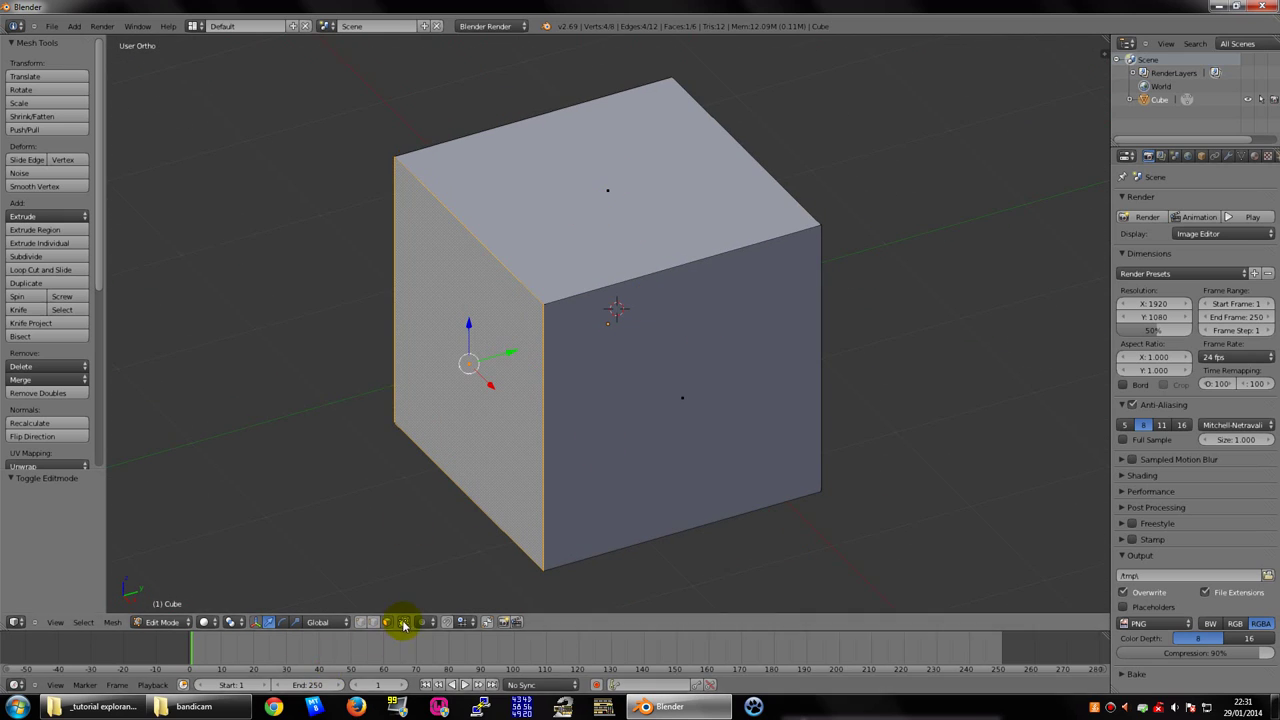
right_click(609, 186)
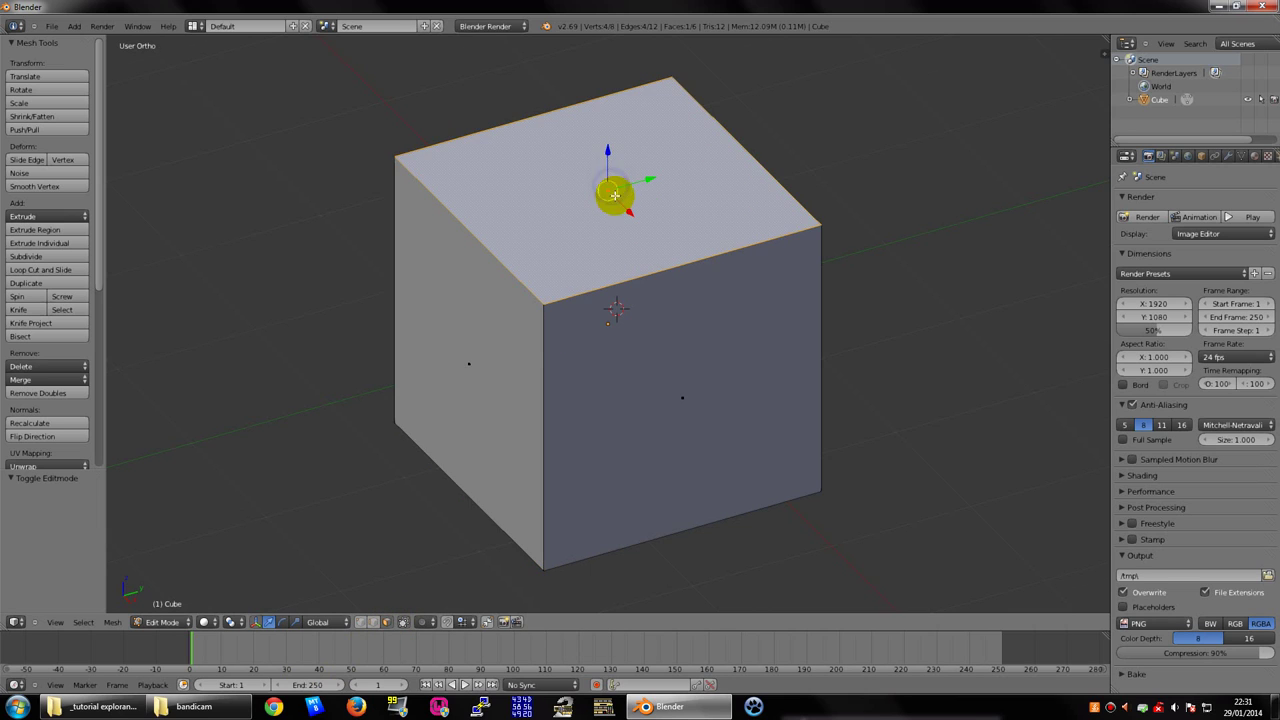
scroll(640, 215, "down", 3)
mouse_move(654, 223)
middle_mouse_down()
mouse_move(786, 194)
mouse_move(665, 203)
middle_mouse_up()
scroll(665, 203, "down", 3)
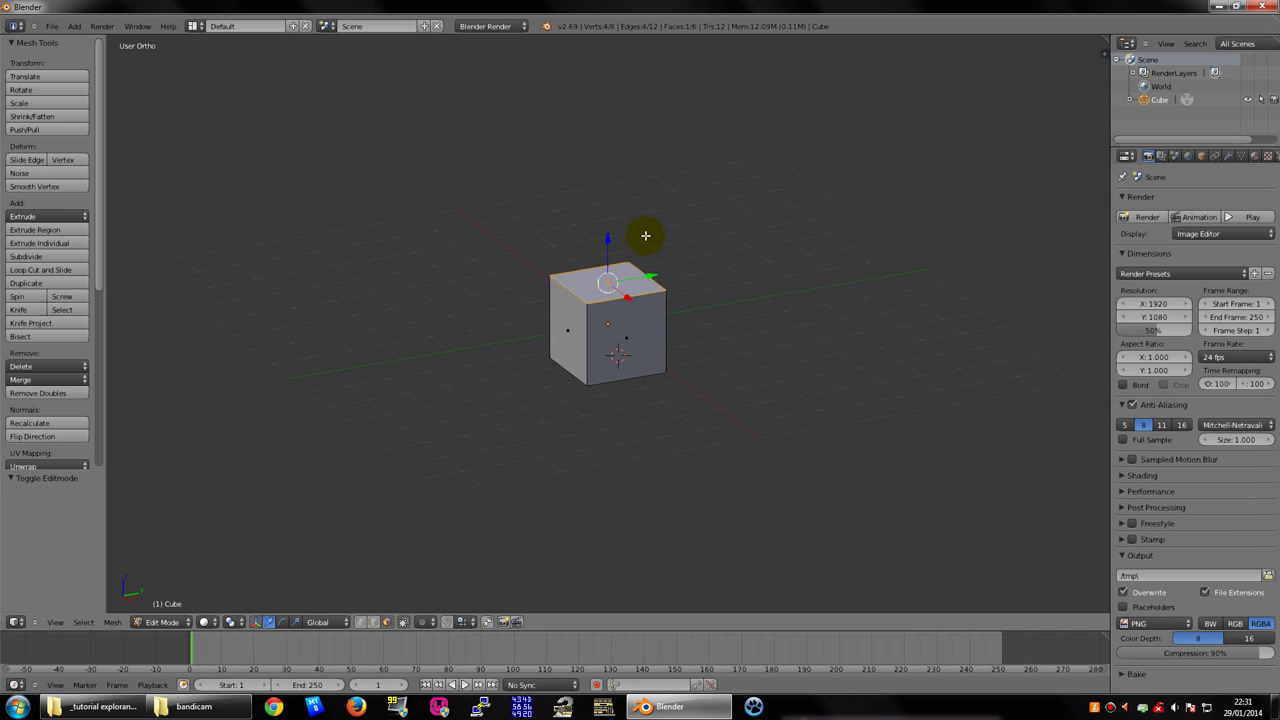
Extrude the cube's top face upward twice, undoing each extrusion
key("e")
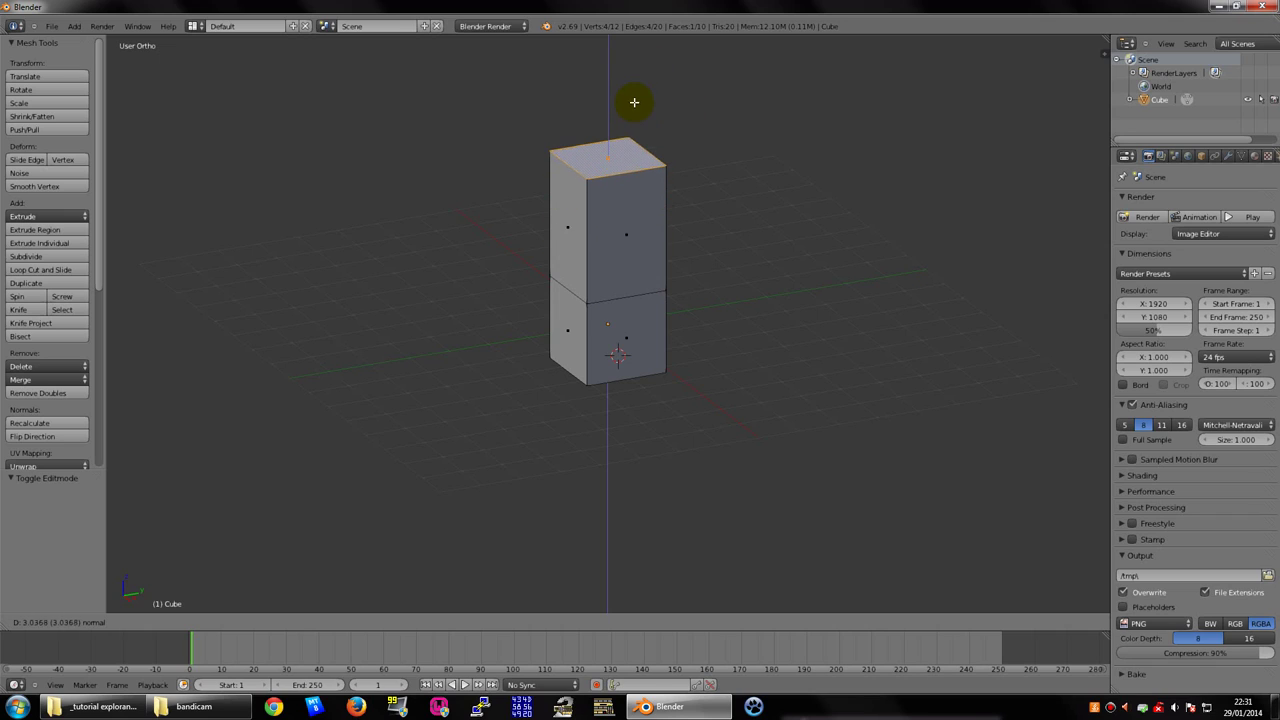
left_click(634, 65)
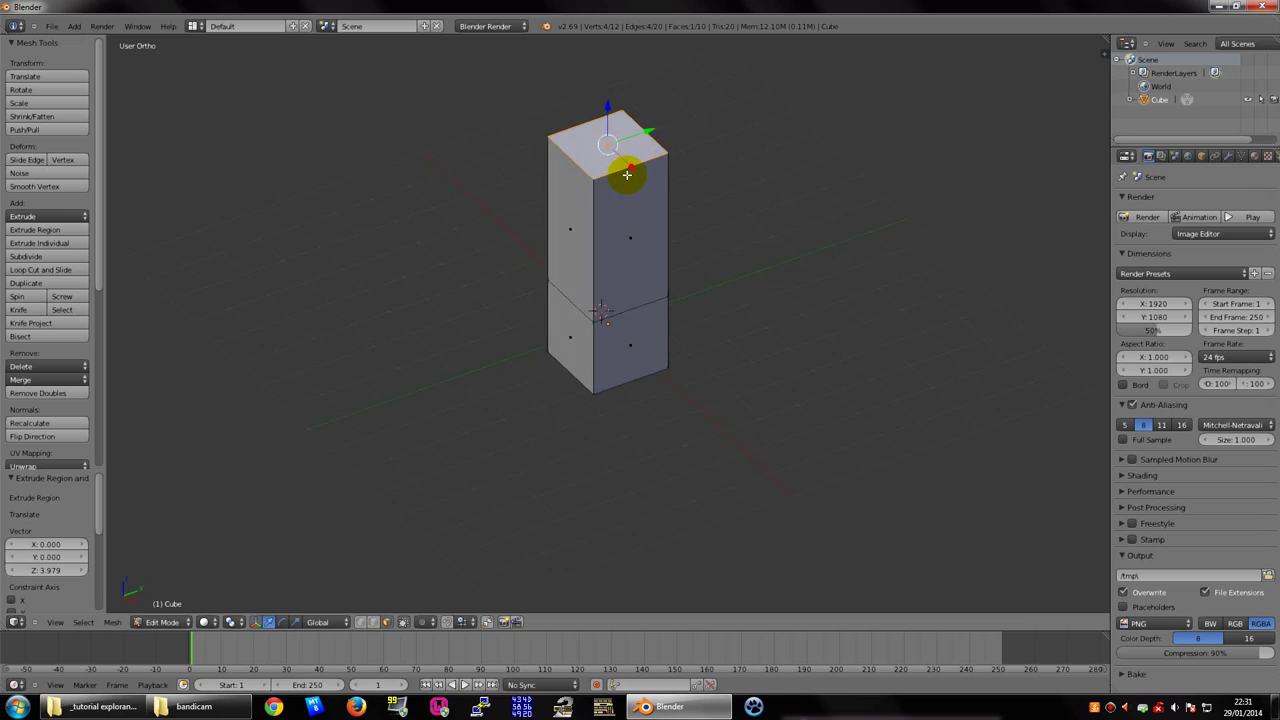
scroll(630, 218, "down", 2)
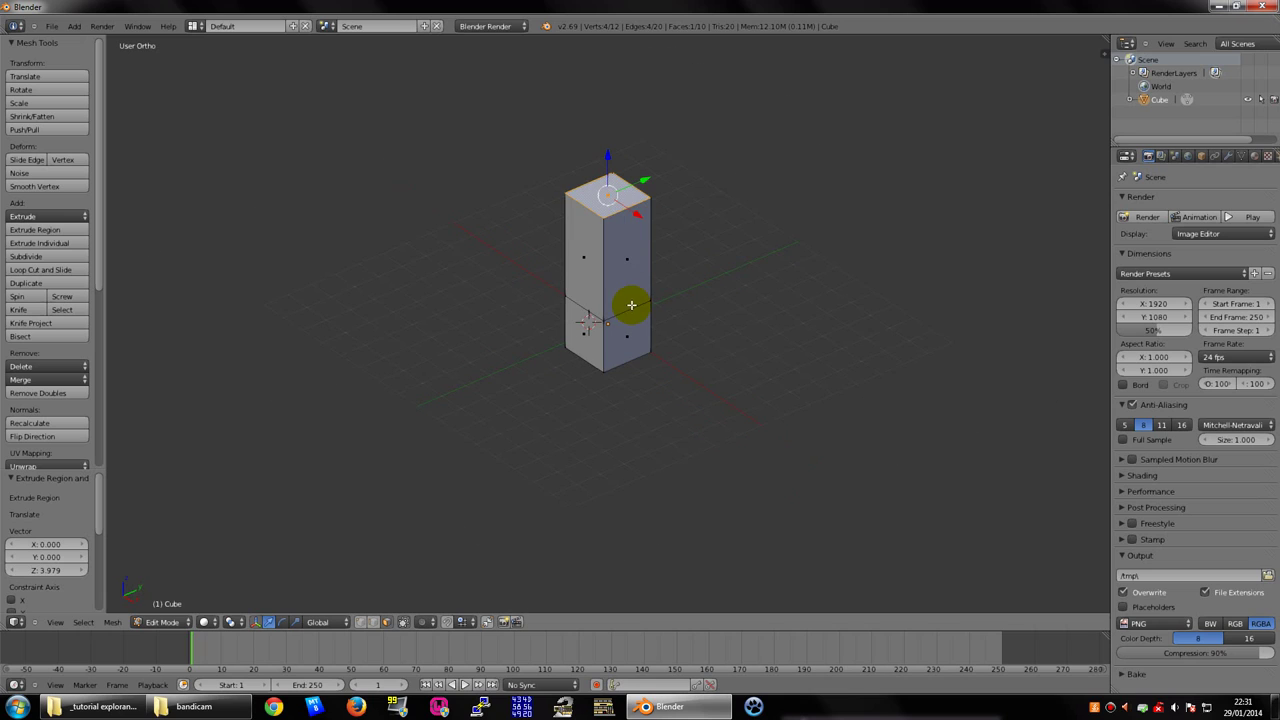
key("ctrl+z")
scroll(640, 333, "up", 1)
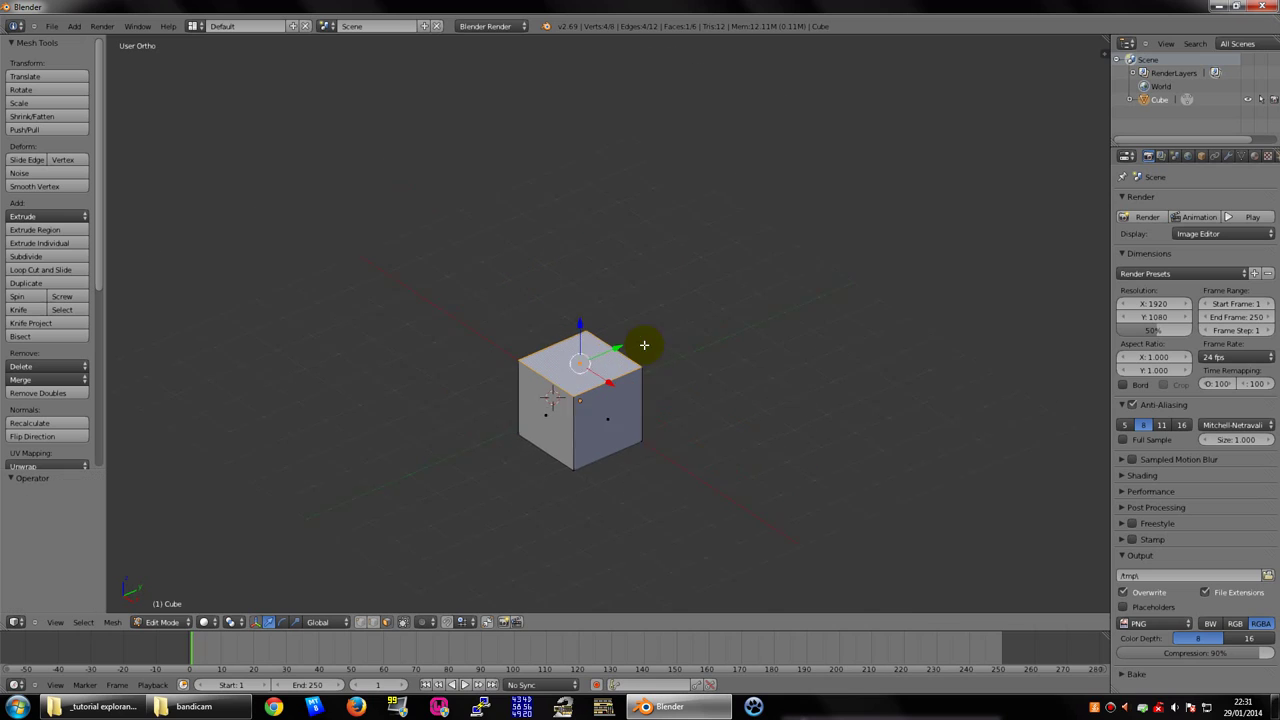
scroll(600, 360, "up", 2)
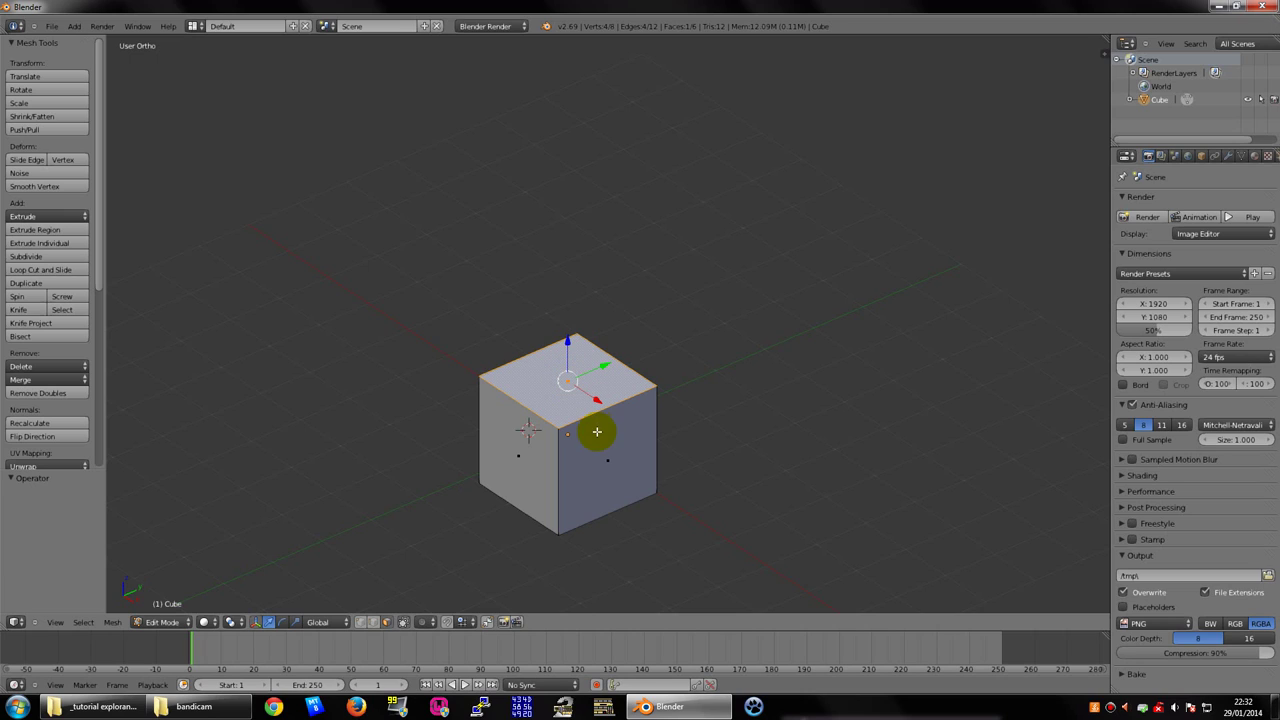
key("e")
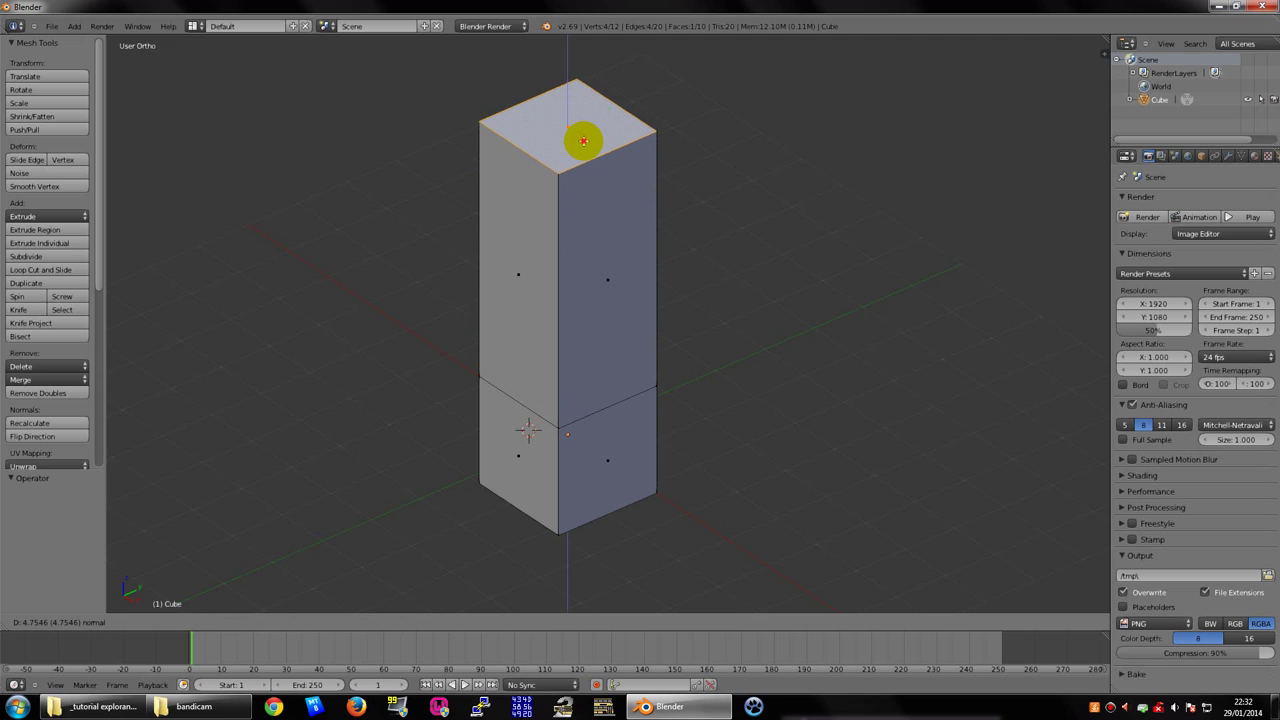
left_click(582, 140)
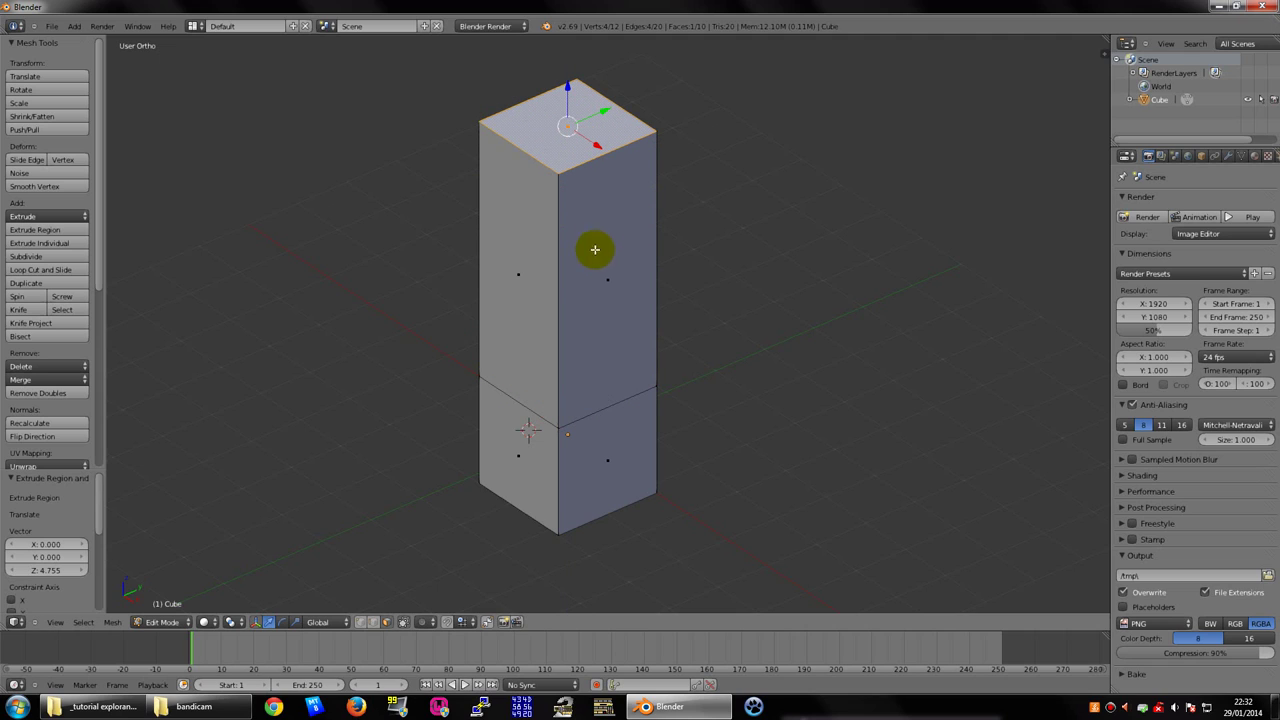
key("ctrl+z")
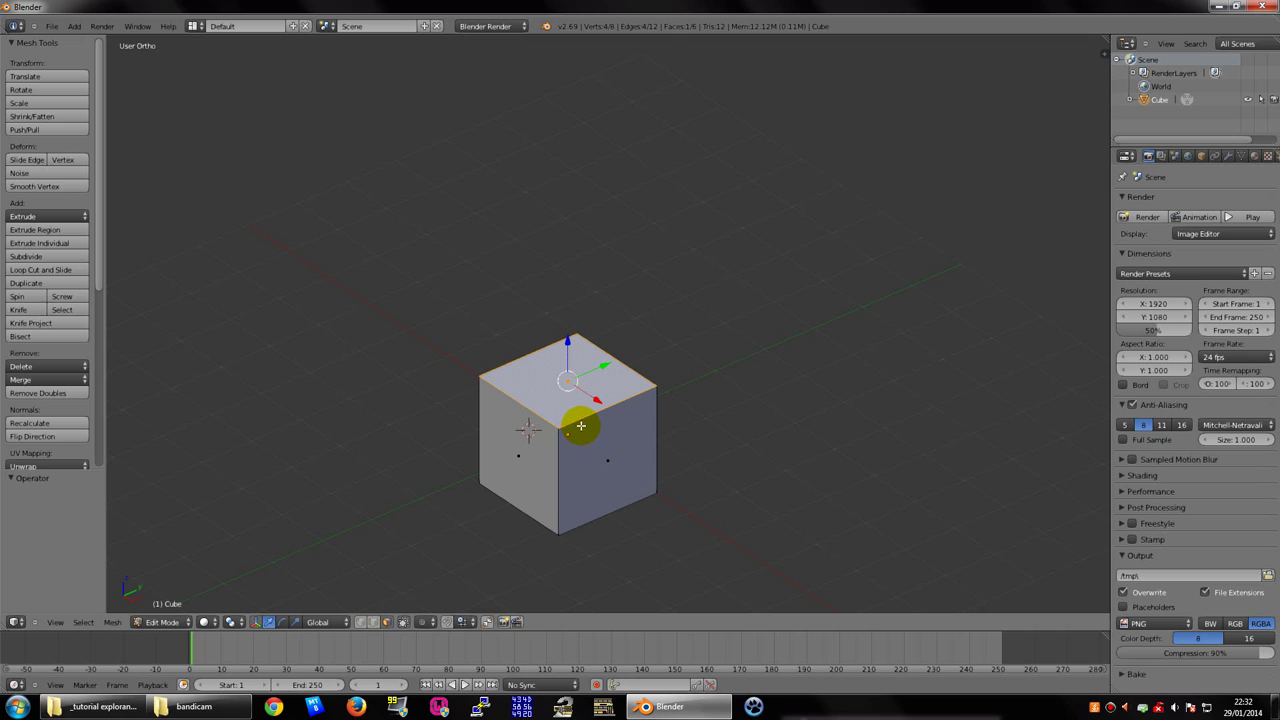
Select the cube's right face
right_click(528, 450)
right_click(588, 457)
scroll(605, 455, "down", 2)
Extrude the right face sideways, then undo that extrusion
key("KP_4")
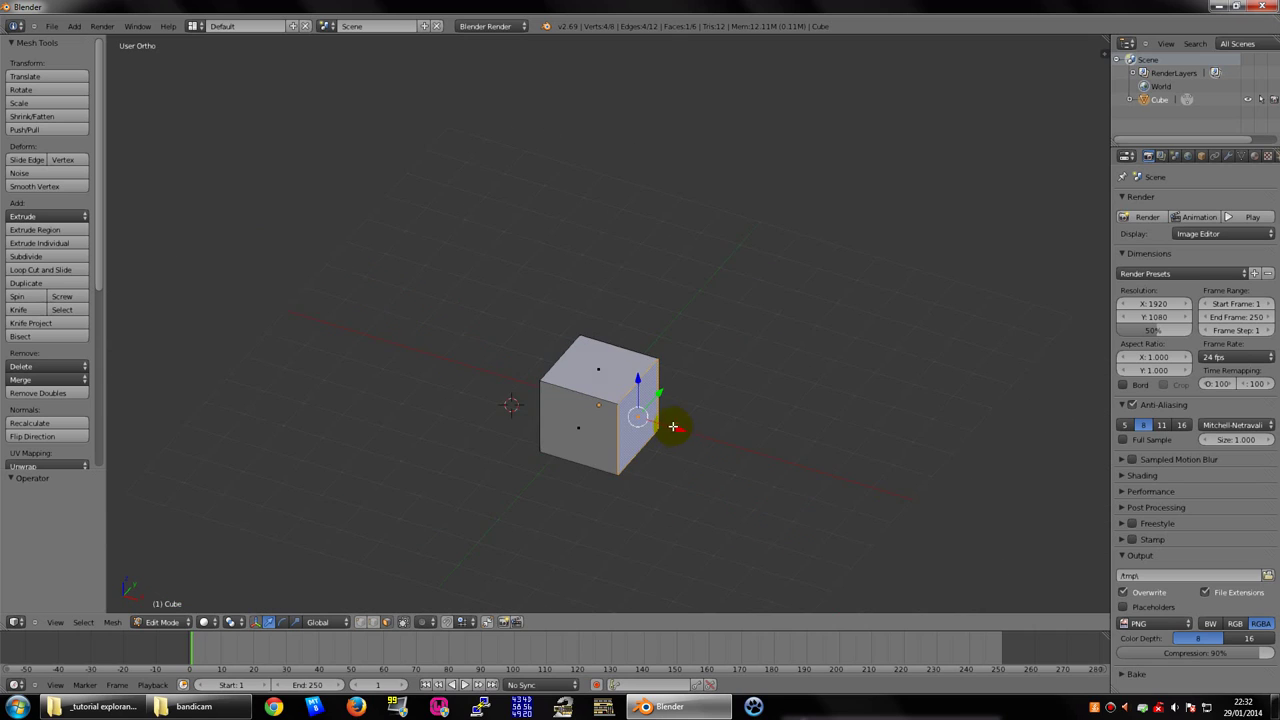
key("KP_4")
key("e")
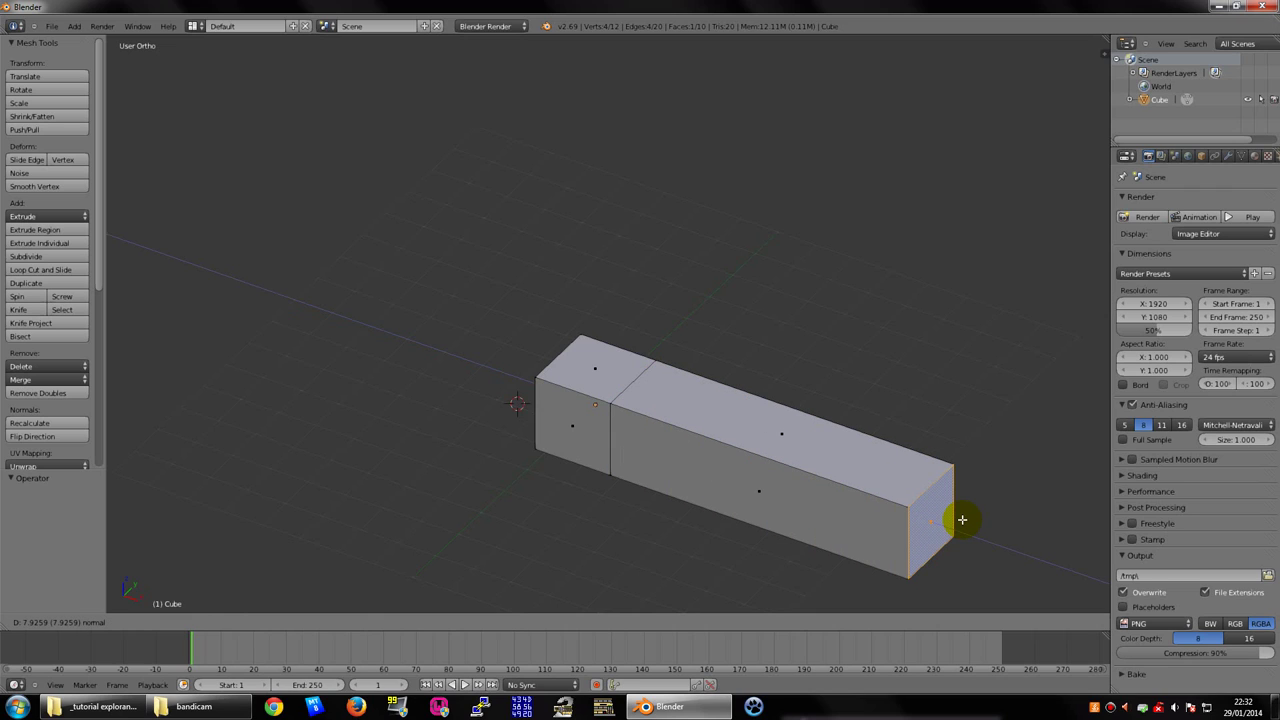
left_click(962, 519)
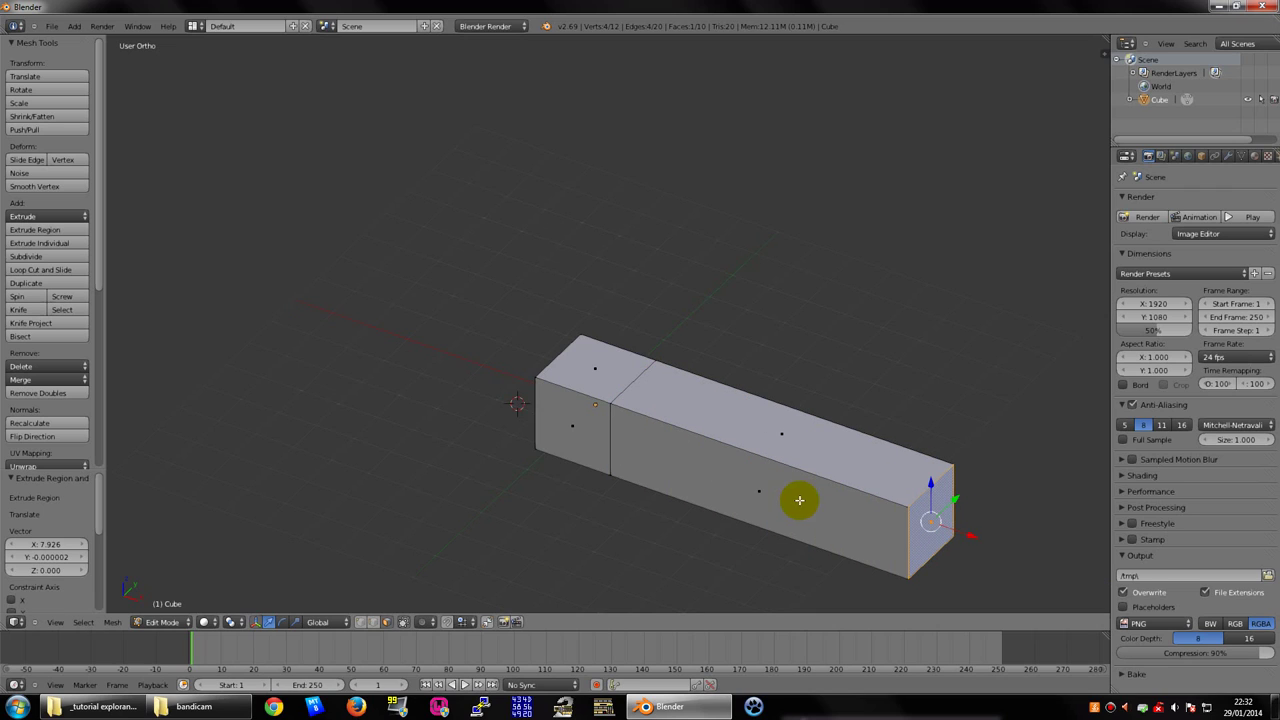
mouse_move(800, 500)
middle_mouse_down()
mouse_move(737, 357)
mouse_move(721, 431)
mouse_move(586, 417)
middle_mouse_up()
key("ctrl+z")
scroll(610, 357, "up", 3)
Switch the cube back to Object Mode
mouse_move(618, 359)
middle_mouse_down()
mouse_move(598, 323)
mouse_move(601, 390)
middle_mouse_up()
key("Tab")
scroll(601, 390, "down", 2)
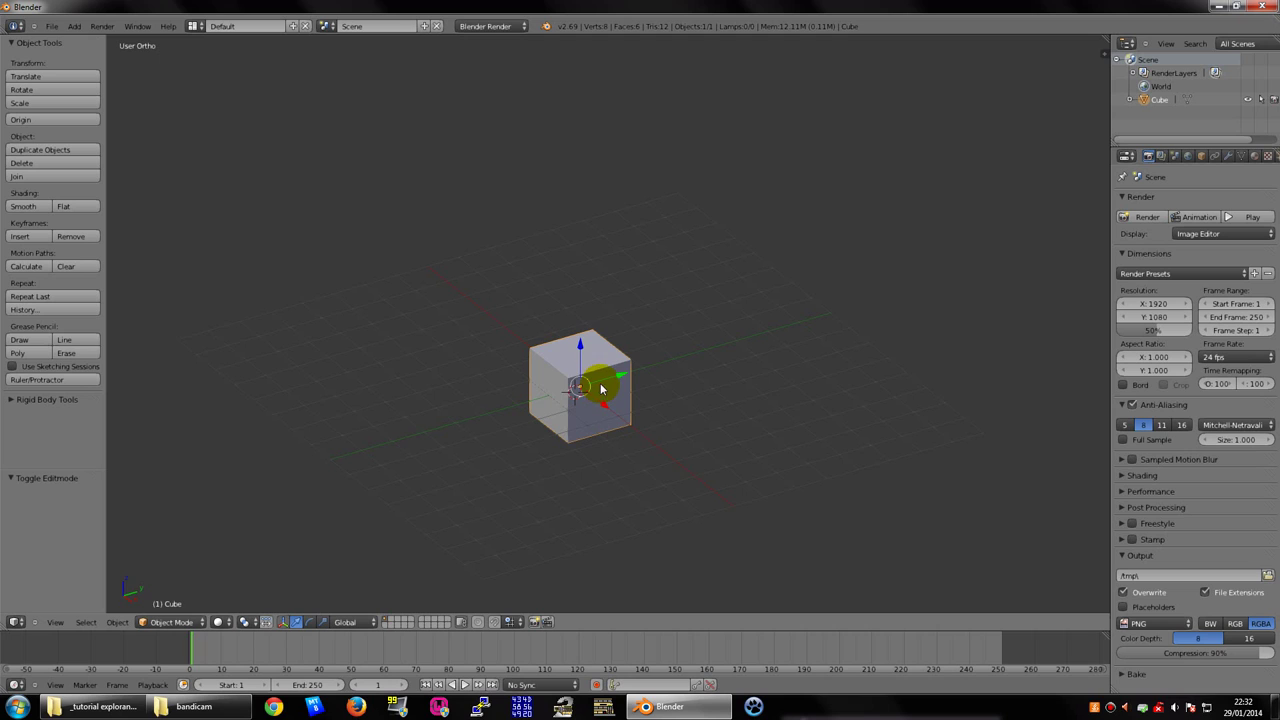
Return to Edit Mode and extrude the top face up 5.544 units into a column
left_click(190, 622)
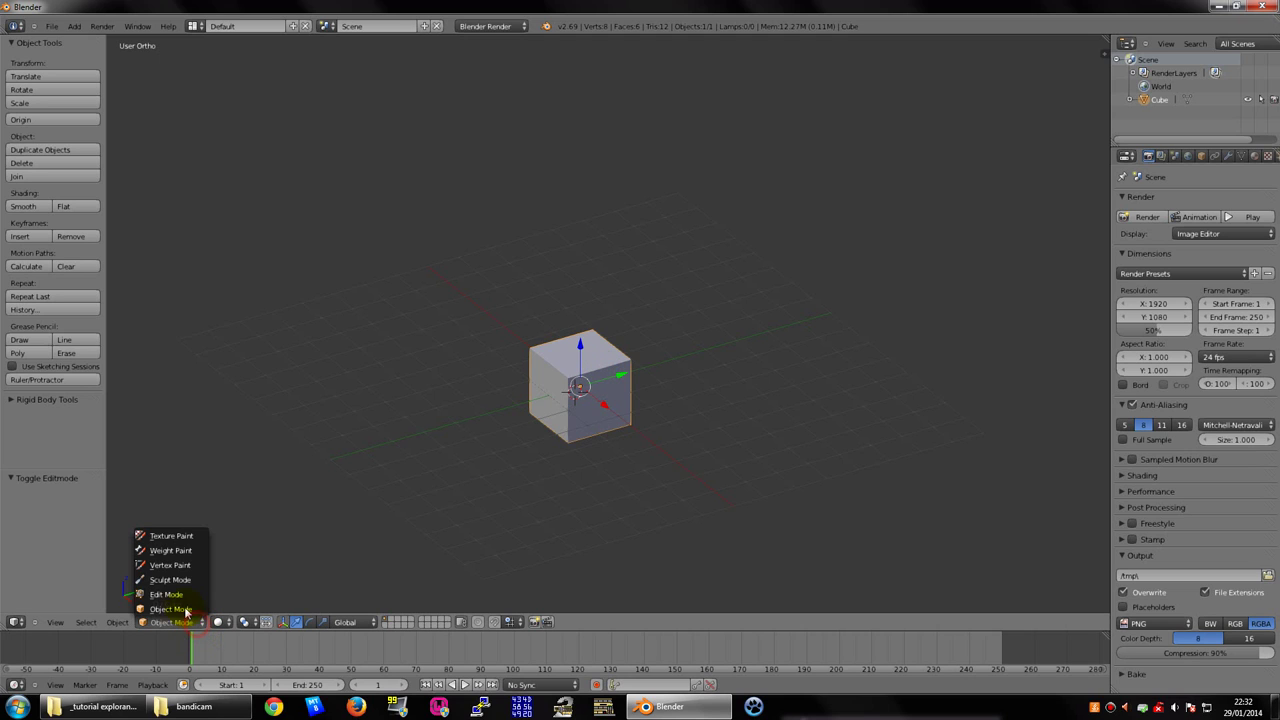
left_click(182, 597)
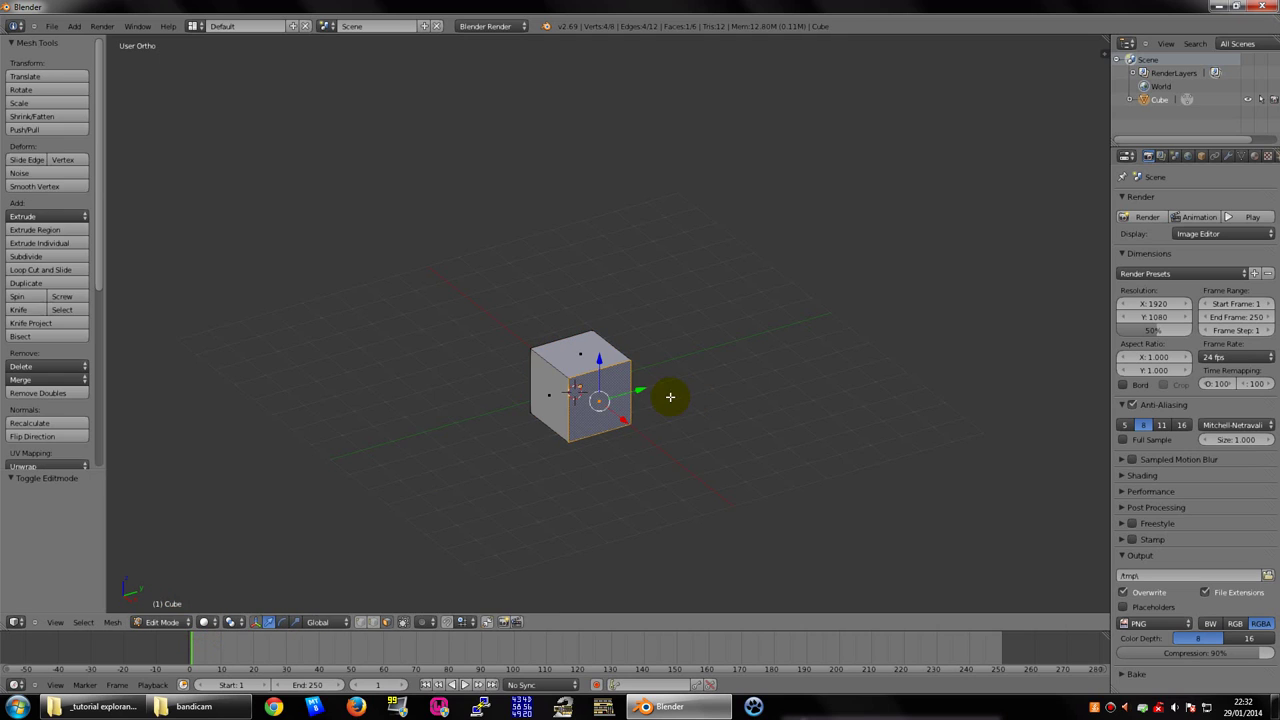
scroll(634, 417, "up", 3)
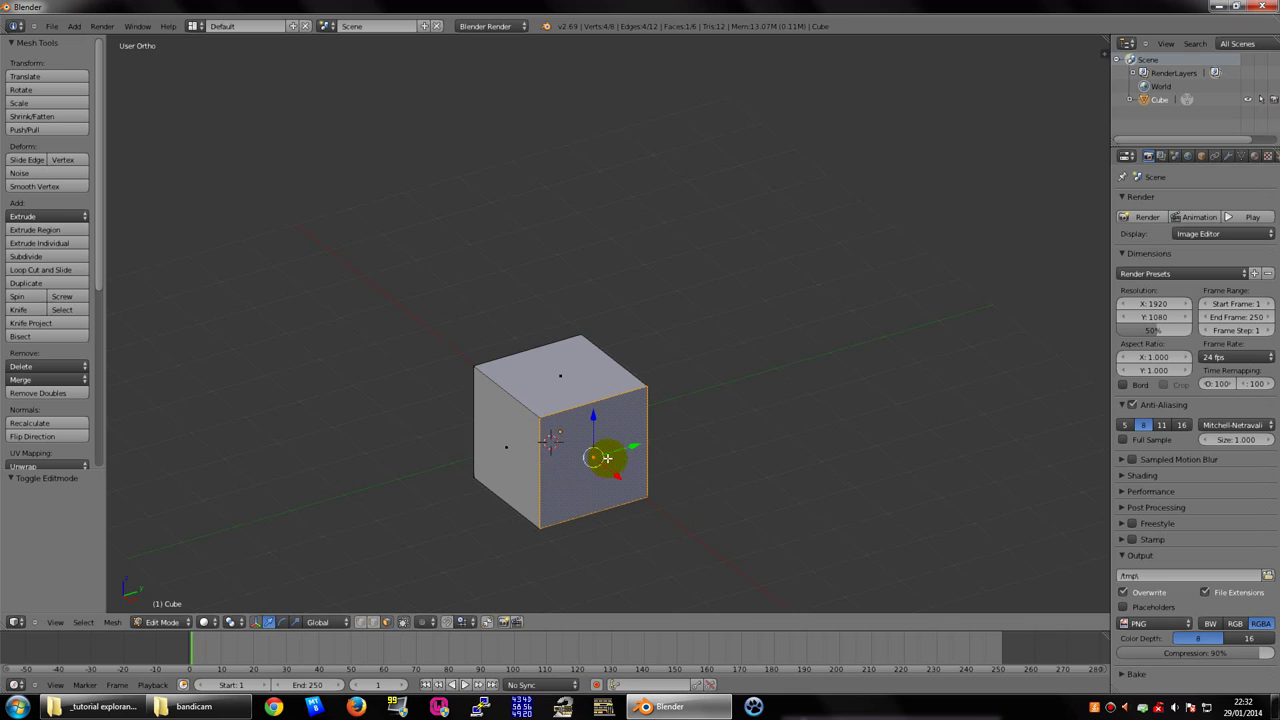
right_click(566, 377)
scroll(705, 287, "down", 2)
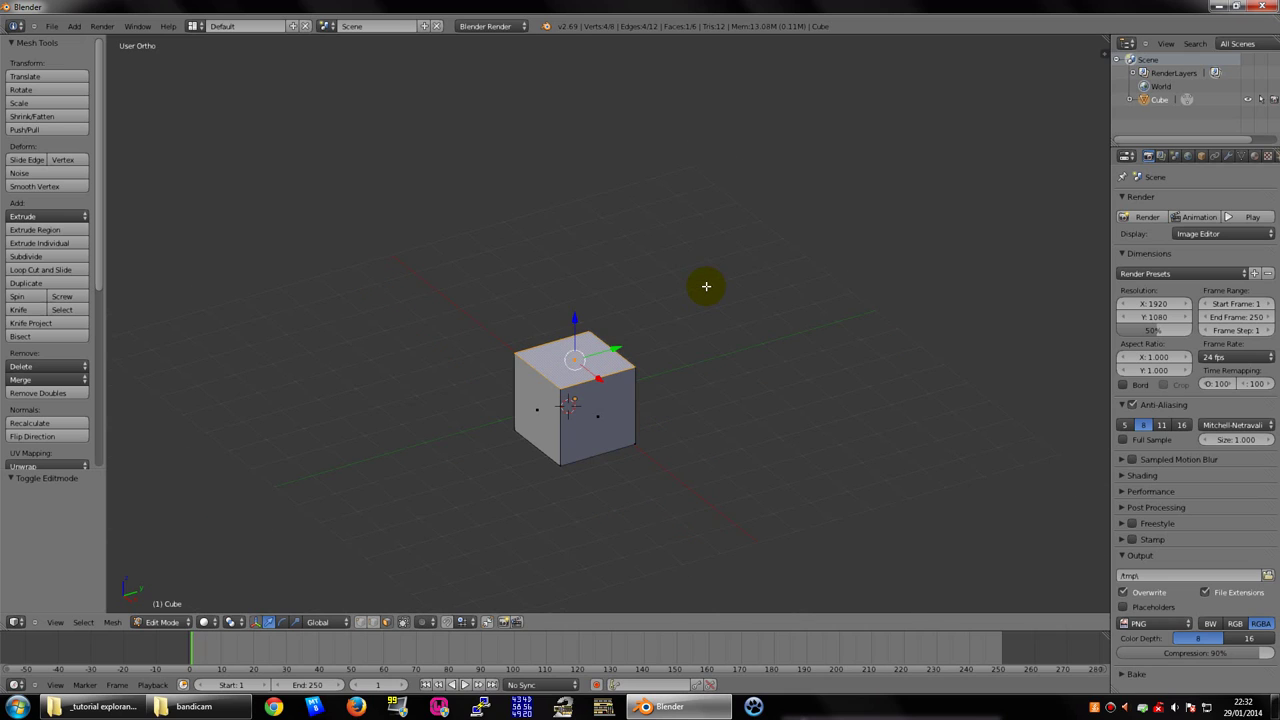
key("e")
key("e")
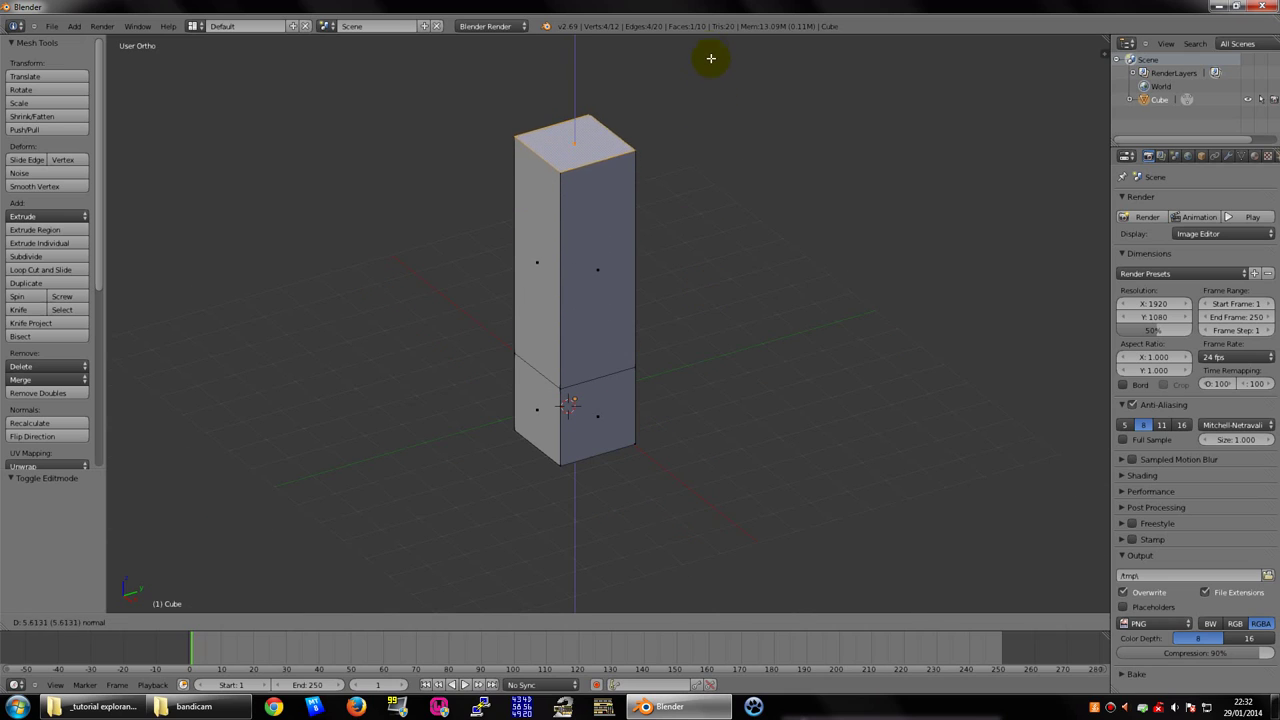
left_click(689, 95)
scroll(683, 100, "down", 3)
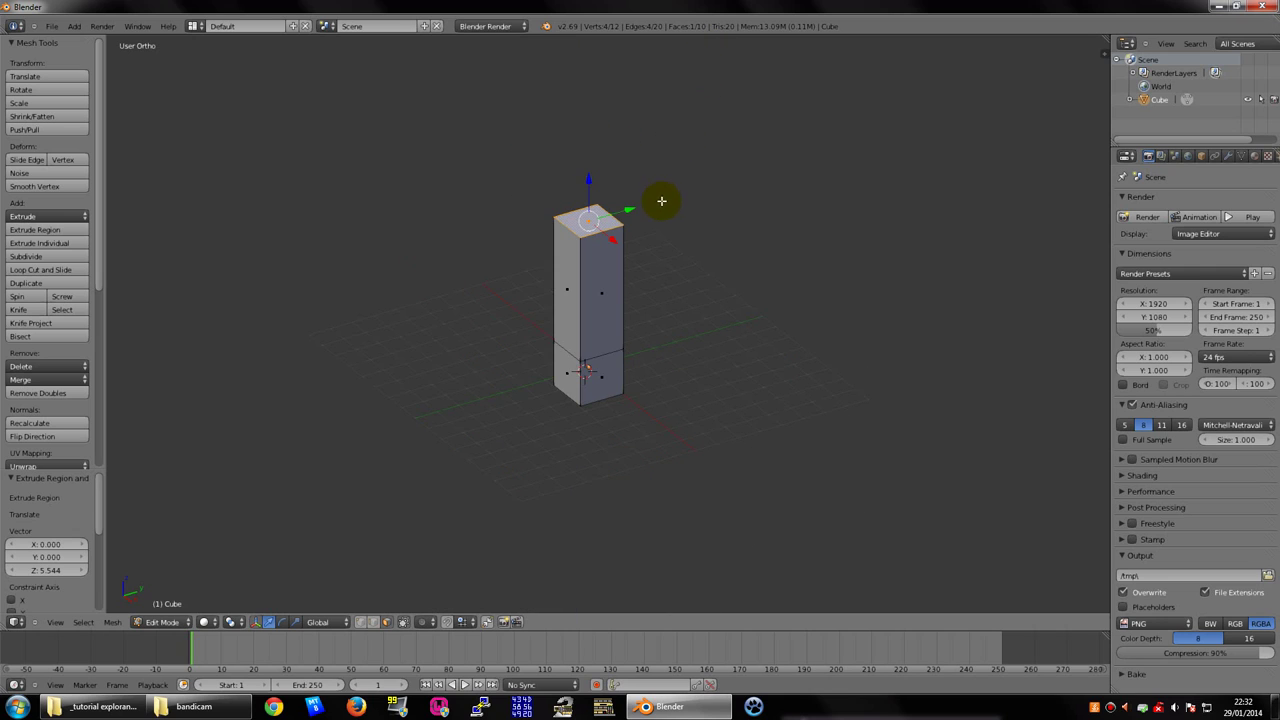
Inspect the column from several angles, then undo the column extrusion
middle_click_drag(617, 213, 676, 315)
mouse_move(659, 464)
middle_mouse_down()
mouse_move(500, 431)
mouse_move(685, 393)
mouse_move(691, 429)
mouse_move(666, 380)
mouse_move(537, 391)
mouse_move(737, 366)
mouse_move(654, 389)
mouse_move(620, 347)
mouse_move(677, 363)
mouse_move(615, 389)
middle_mouse_up()
scroll(666, 366, "up", 1)
scroll(654, 380, "up", 2)
scroll(632, 390, "up", 2)
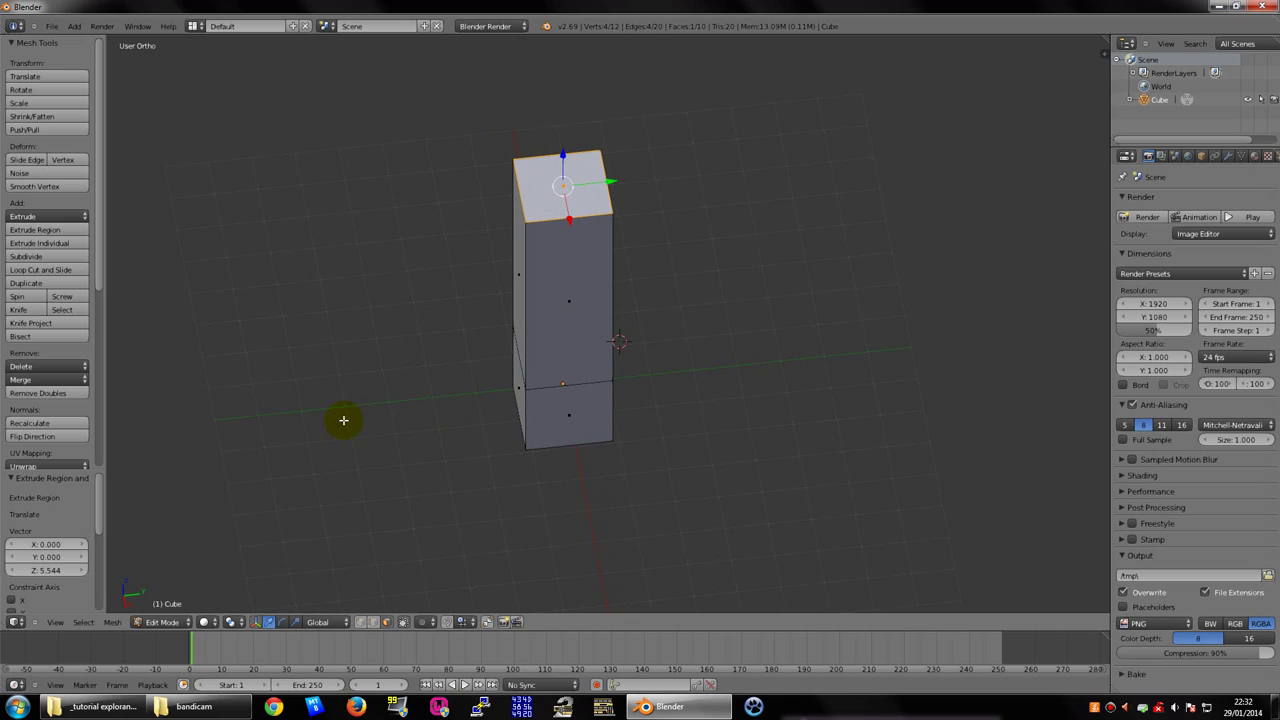
middle_click_drag(343, 420, 385, 418)
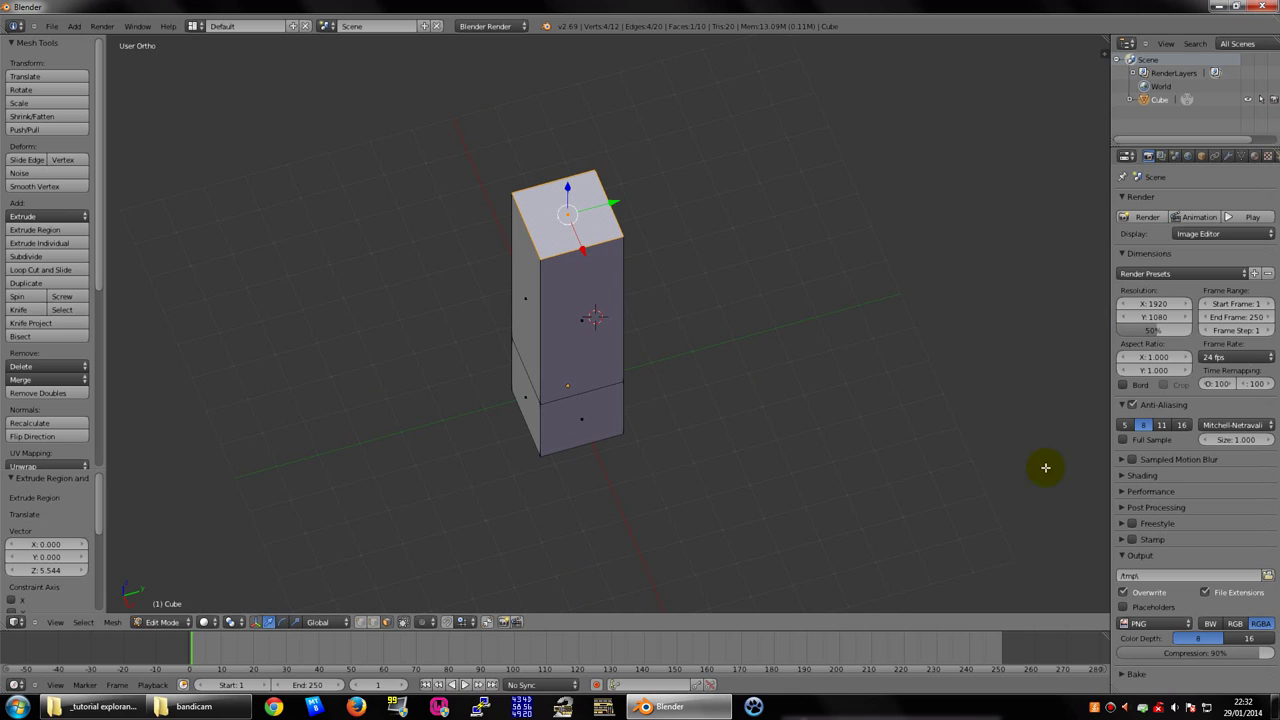
mouse_move(811, 319)
middle_mouse_down()
mouse_move(800, 369)
mouse_move(629, 306)
mouse_move(777, 346)
mouse_move(840, 336)
middle_mouse_up()
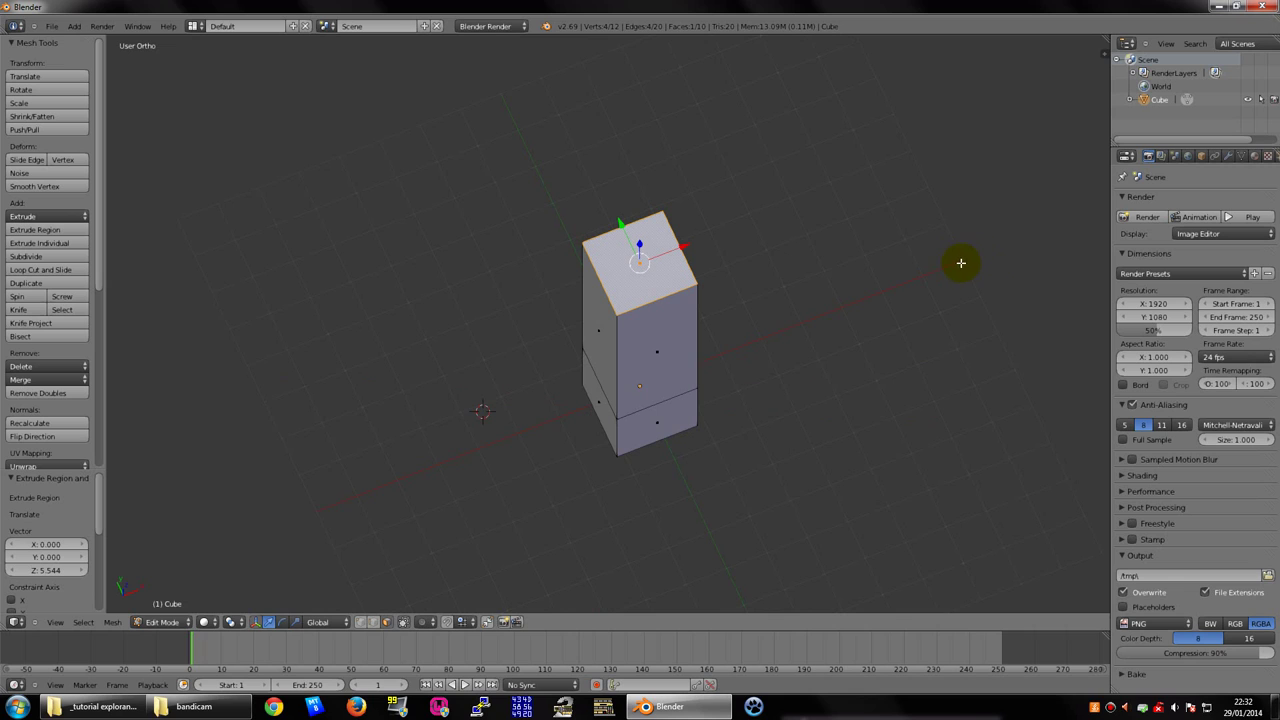
mouse_move(477, 449)
middle_mouse_down()
mouse_move(740, 349)
mouse_move(660, 300)
middle_mouse_up()
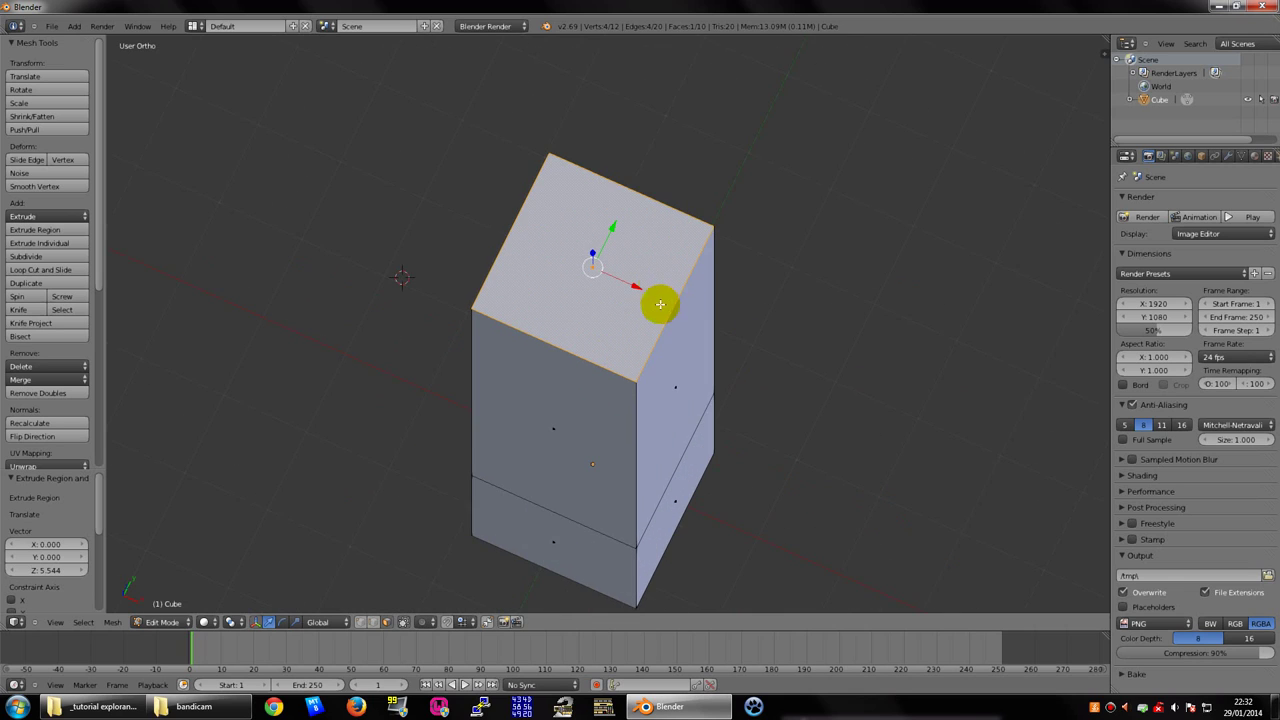
scroll(597, 241, "up", 3)
scroll(596, 208, "down", 3)
mouse_move(586, 280)
middle_mouse_down()
mouse_move(620, 134)
mouse_move(579, 52)
middle_mouse_up()
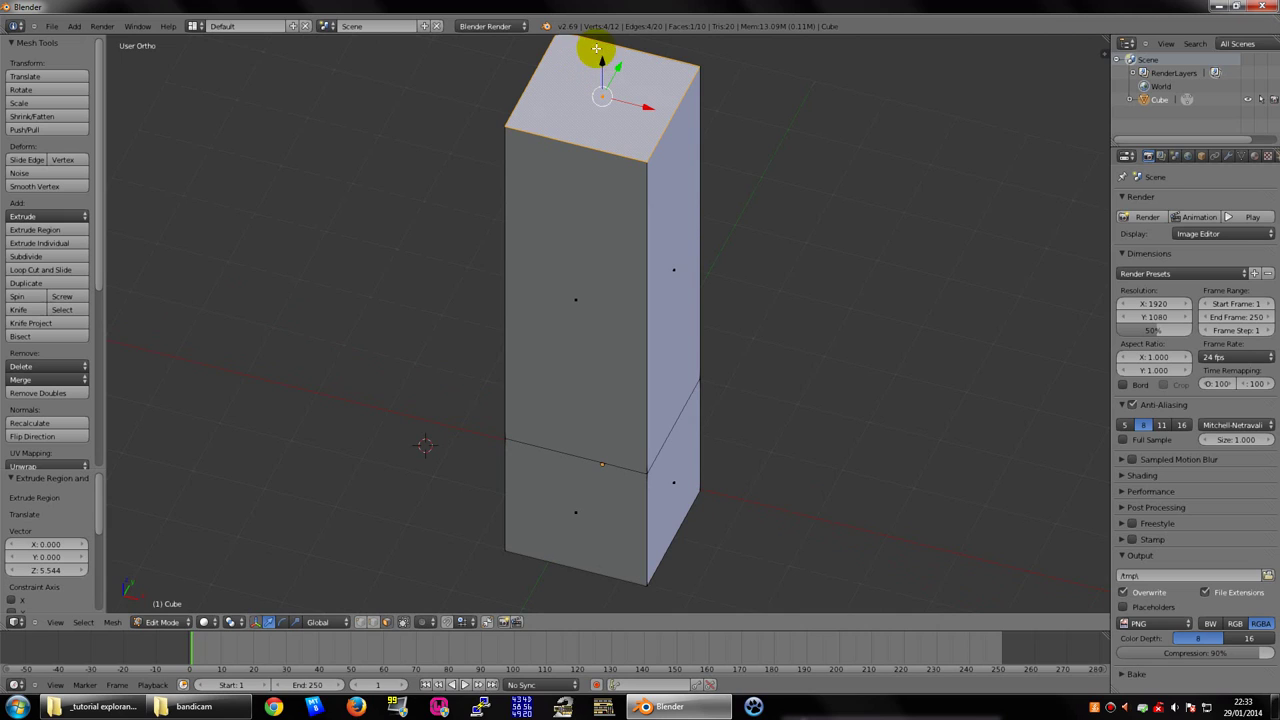
middle_click_drag(640, 114, 651, 138)
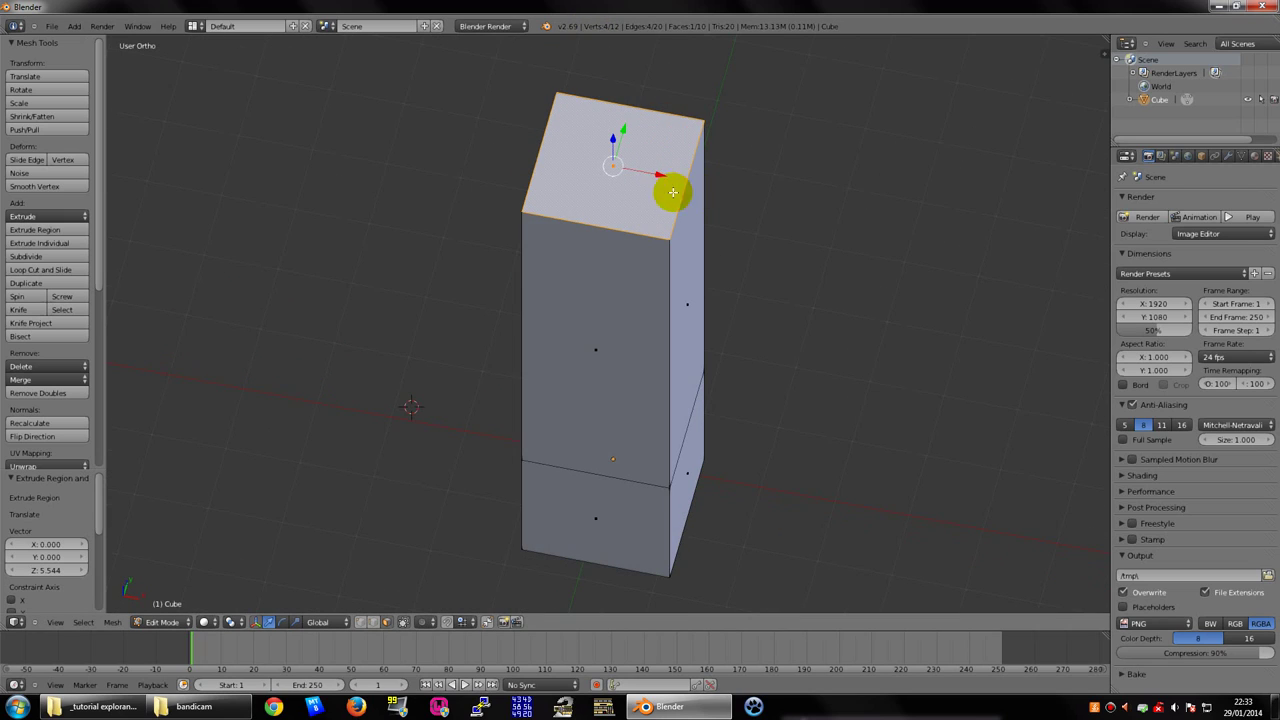
mouse_move(673, 192)
middle_mouse_down()
mouse_move(737, 217)
mouse_move(734, 256)
mouse_move(623, 257)
mouse_move(577, 230)
middle_mouse_up()
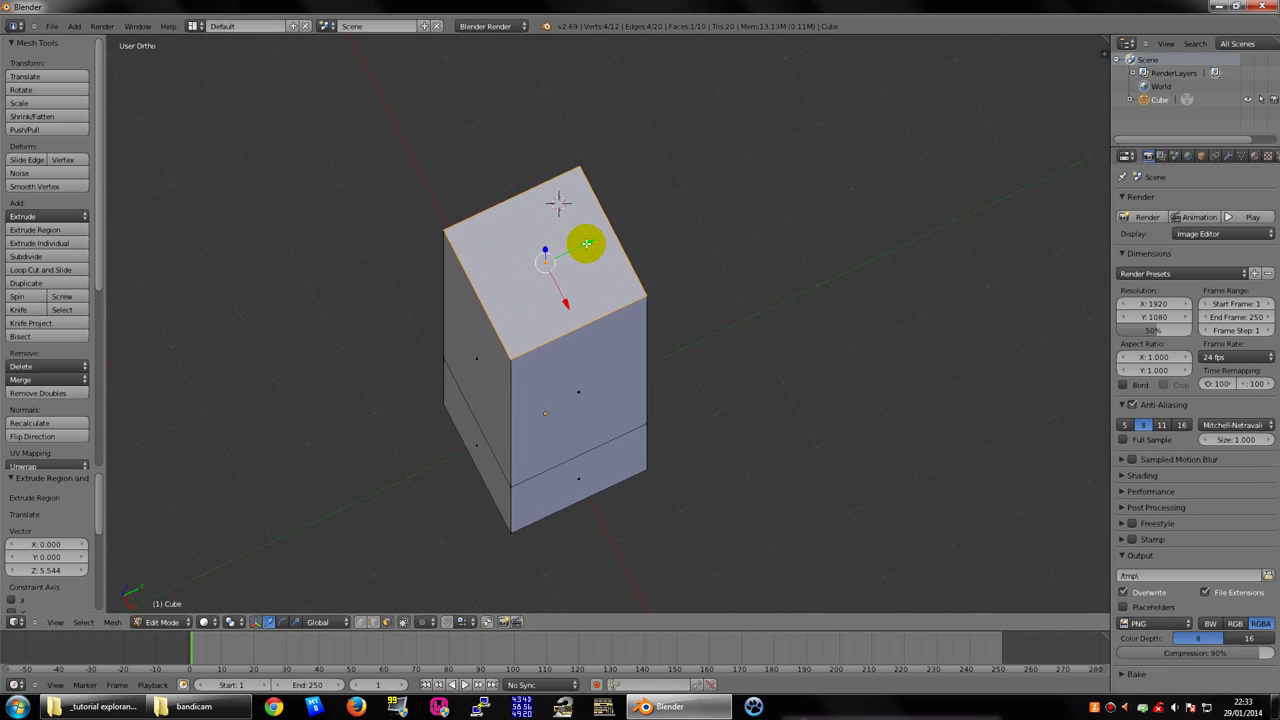
mouse_move(724, 307)
middle_mouse_down()
mouse_move(594, 329)
mouse_move(623, 329)
mouse_move(634, 298)
middle_mouse_up()
scroll(647, 275, "down", 4)
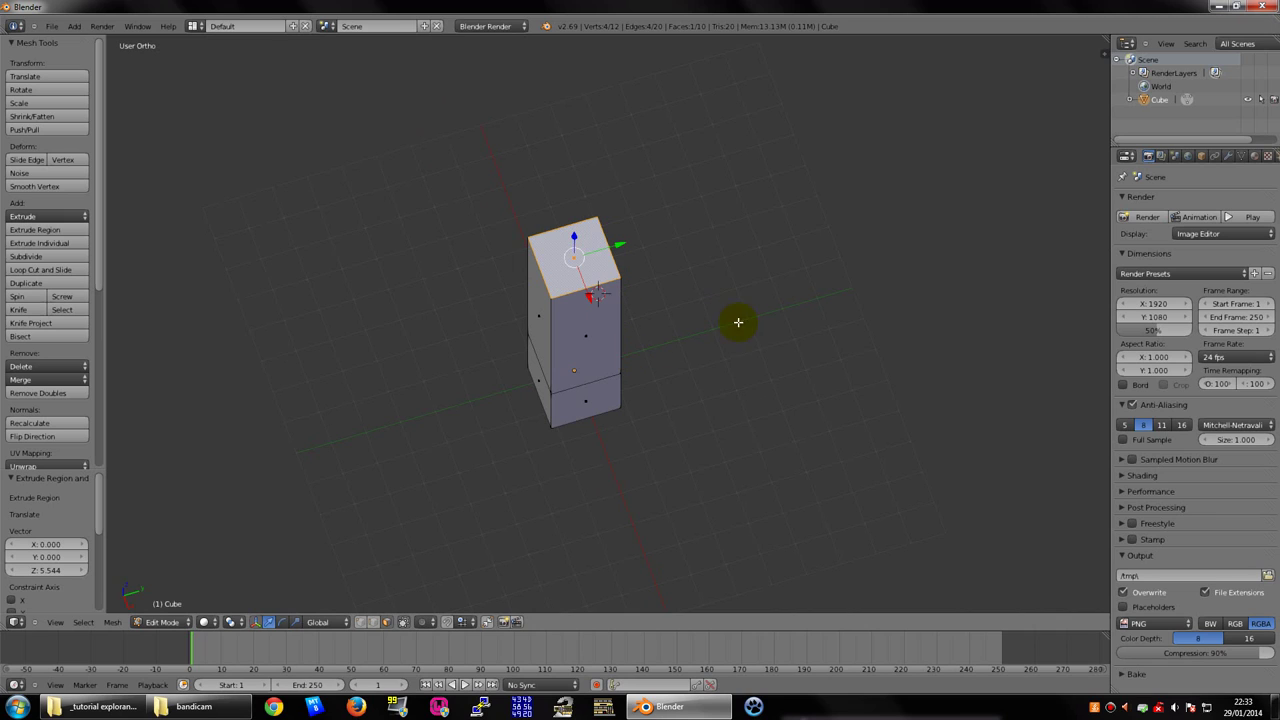
mouse_move(769, 307)
middle_mouse_down()
mouse_move(780, 283)
mouse_move(557, 323)
middle_mouse_up()
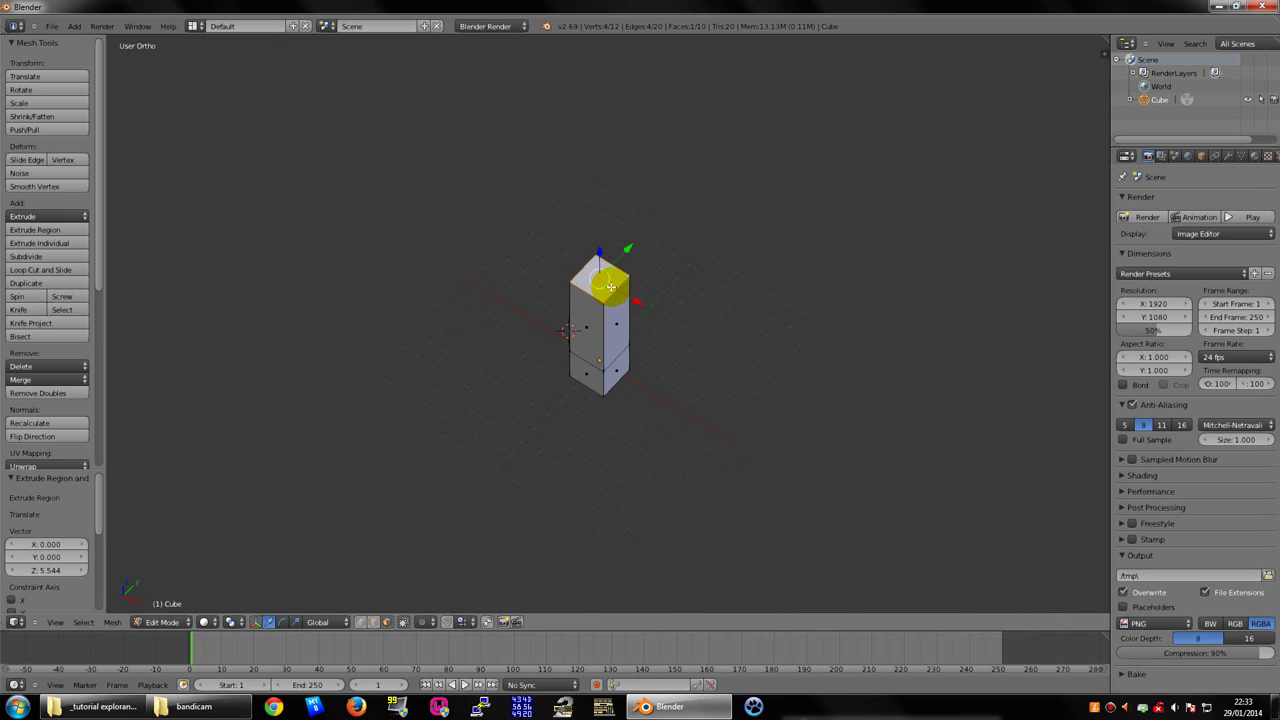
scroll(610, 287, "up", 2)
mouse_move(602, 256)
middle_mouse_down()
mouse_move(600, 323)
mouse_move(693, 264)
middle_mouse_up()
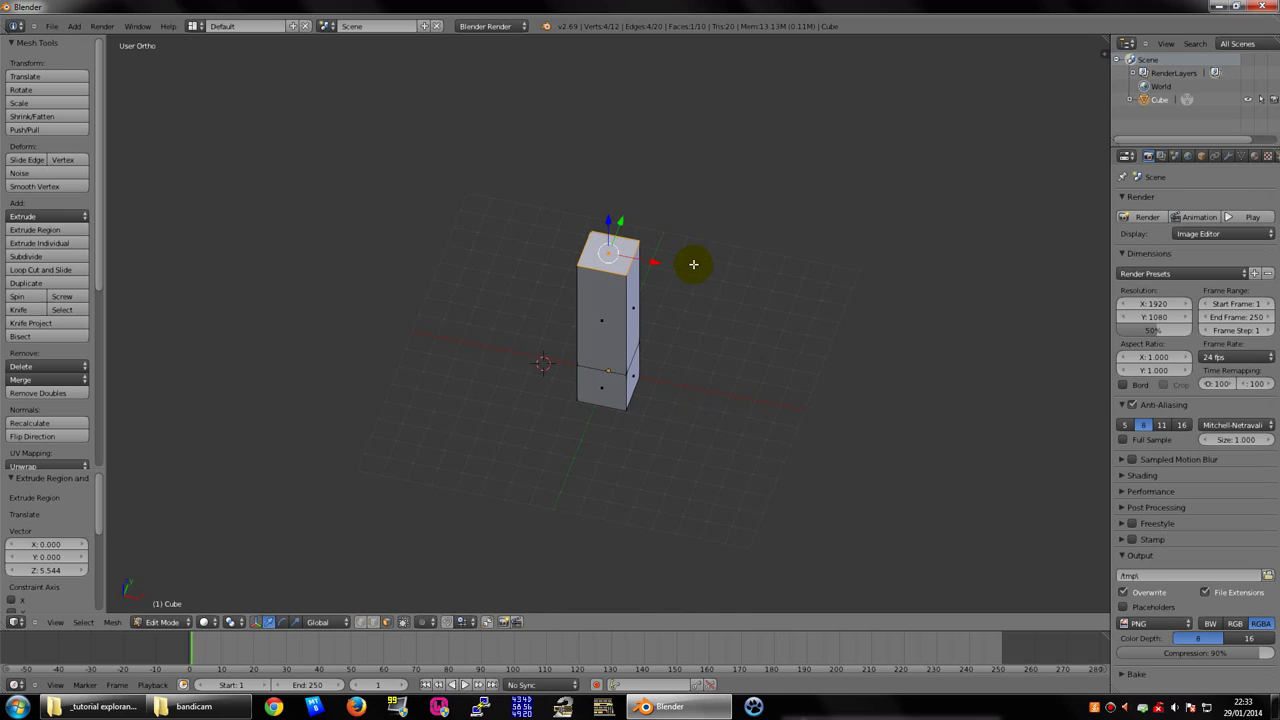
key("ctrl+z")
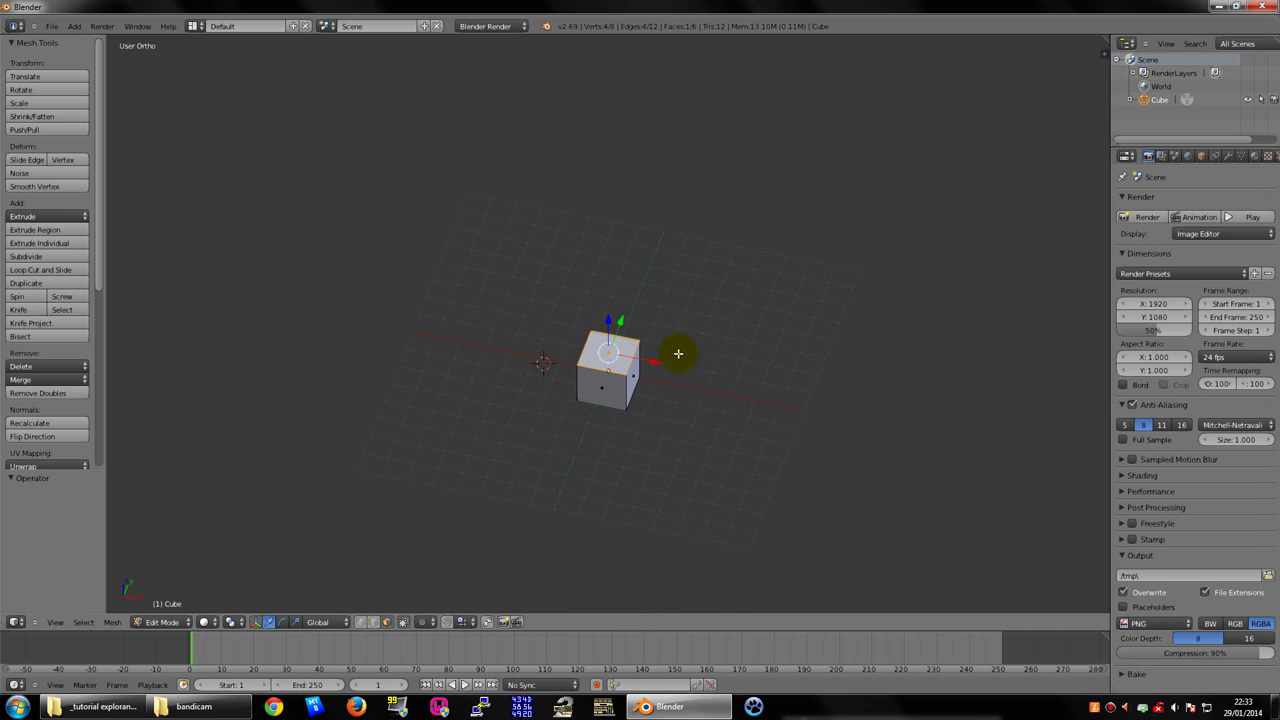
Extrude the top face freely into a slanted bar (X 2.421, Y 3.955, Z 2.235)
mouse_move(678, 353)
middle_mouse_down()
mouse_move(649, 406)
mouse_move(614, 409)
mouse_move(647, 272)
mouse_move(623, 329)
middle_mouse_up()
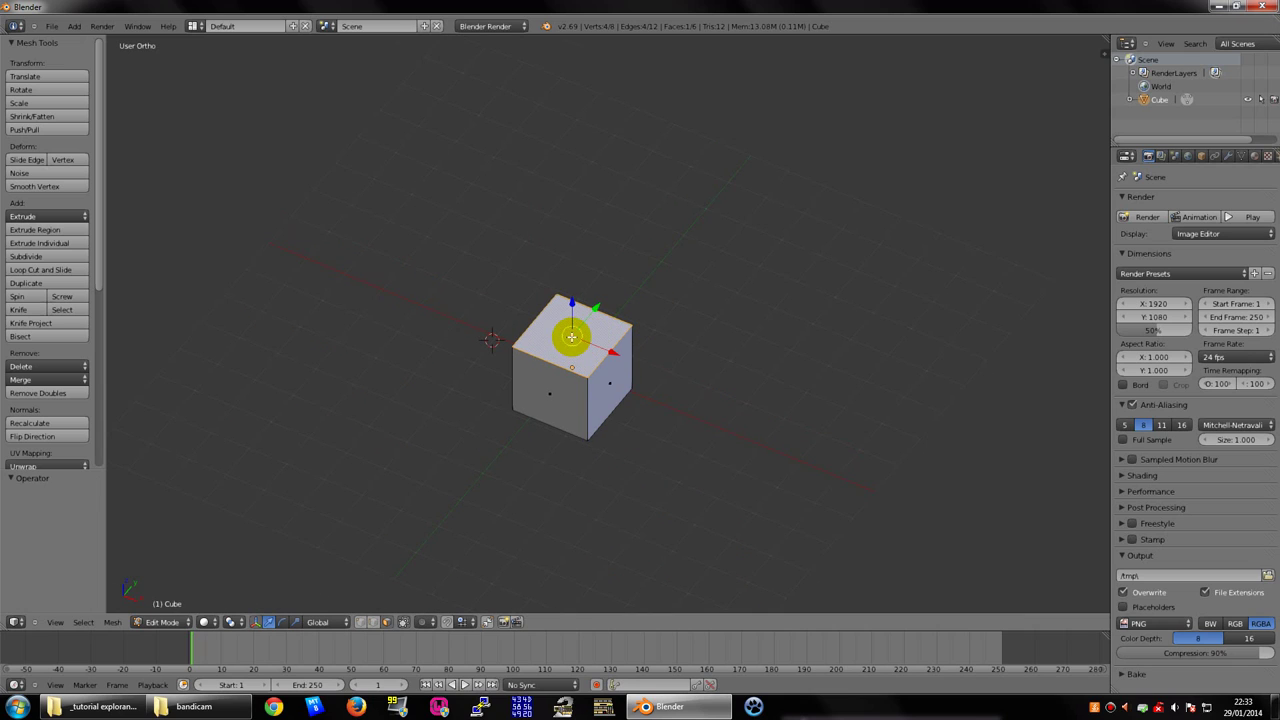
key("e")
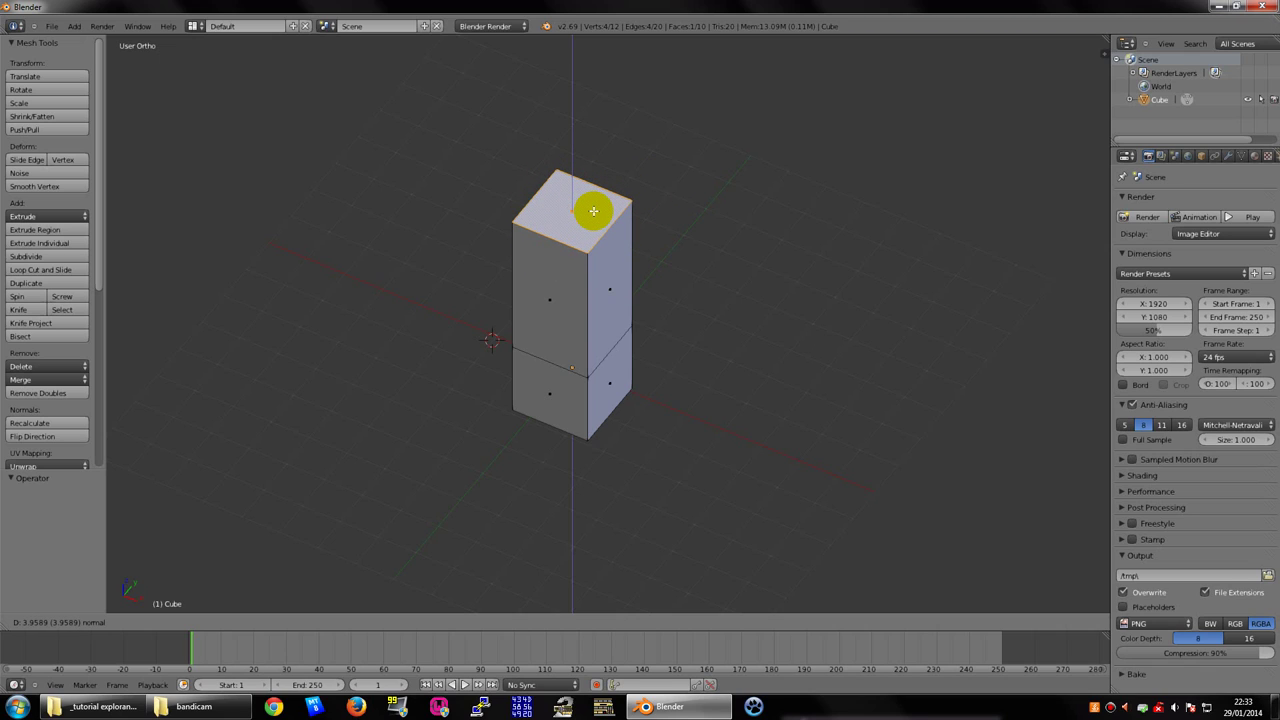
key("x")
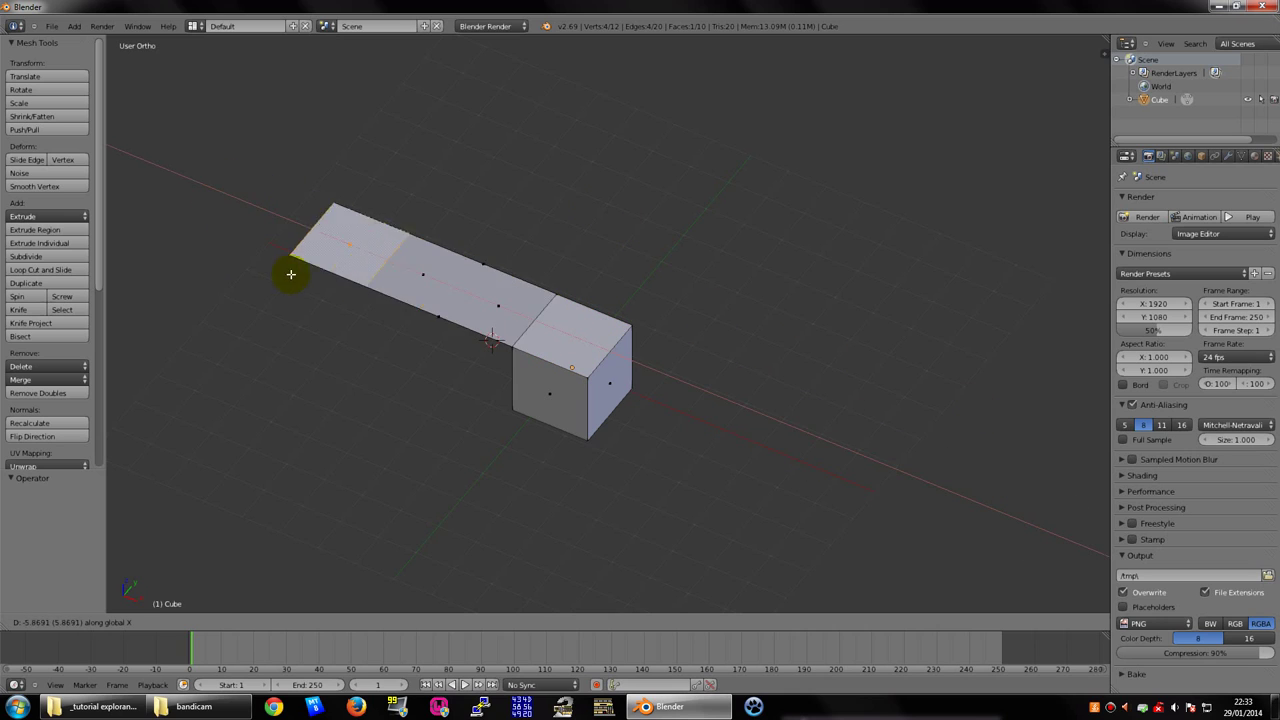
key("y")
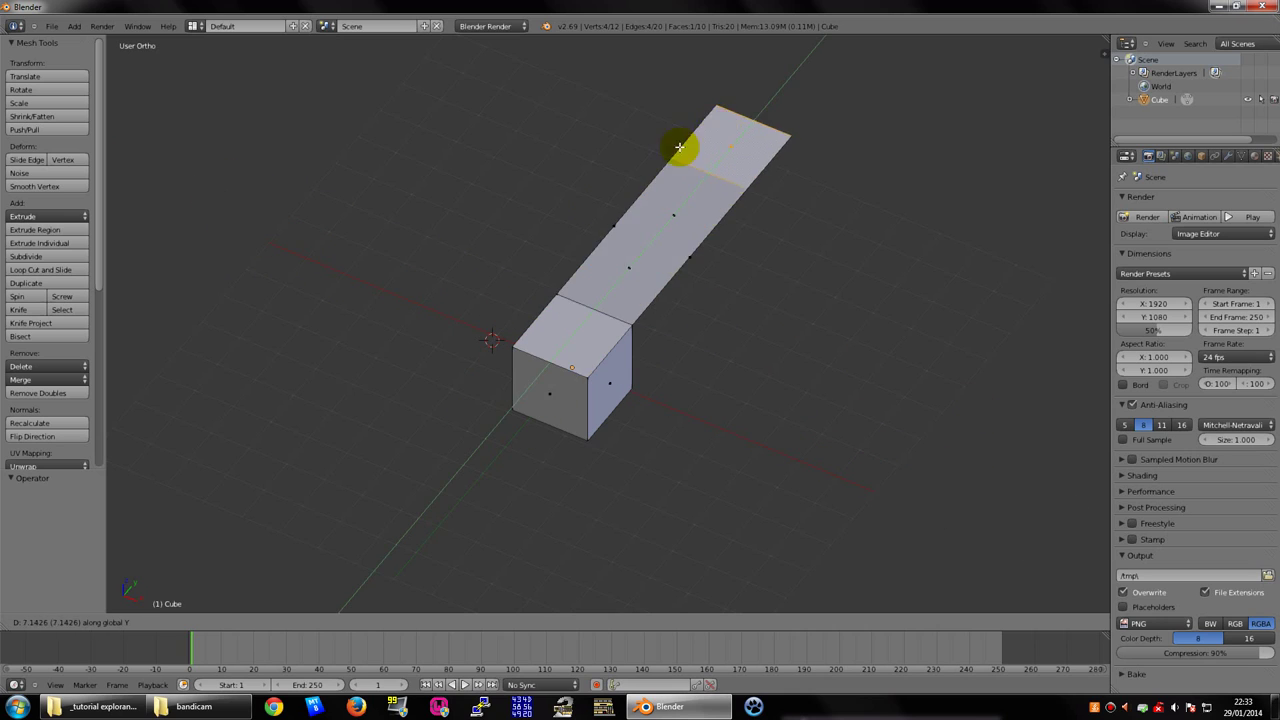
key("z")
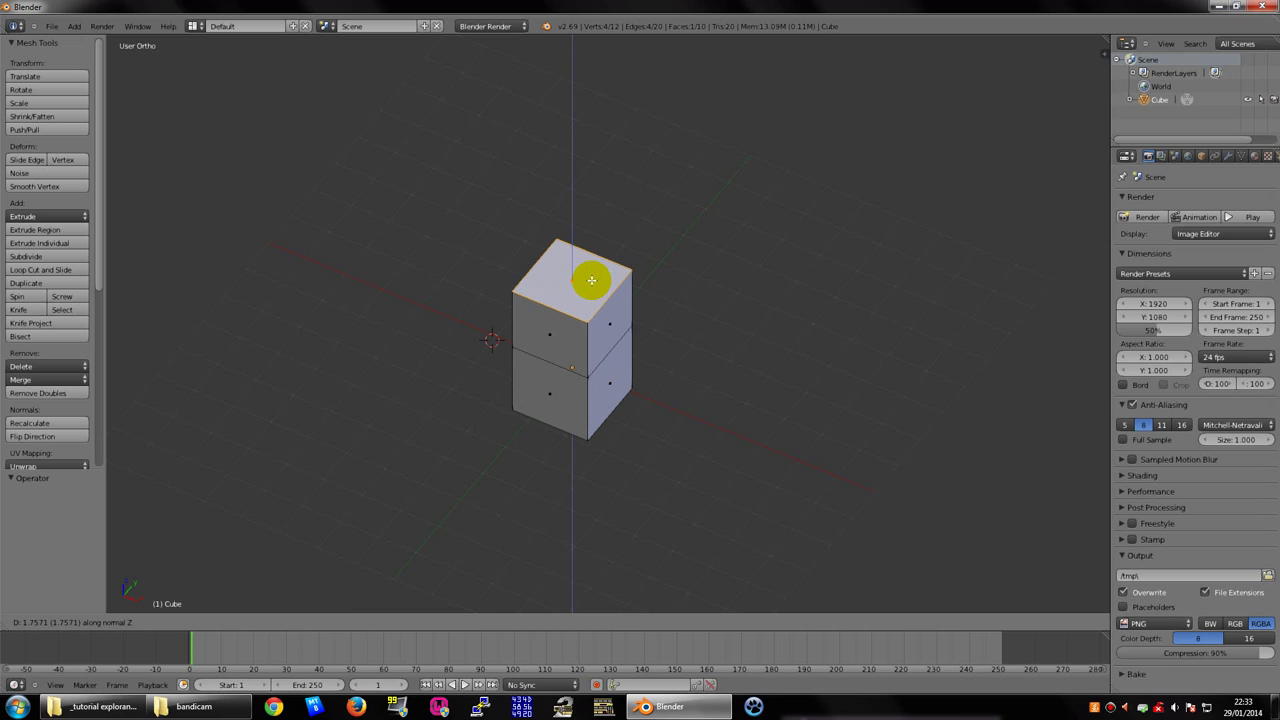
key("z")
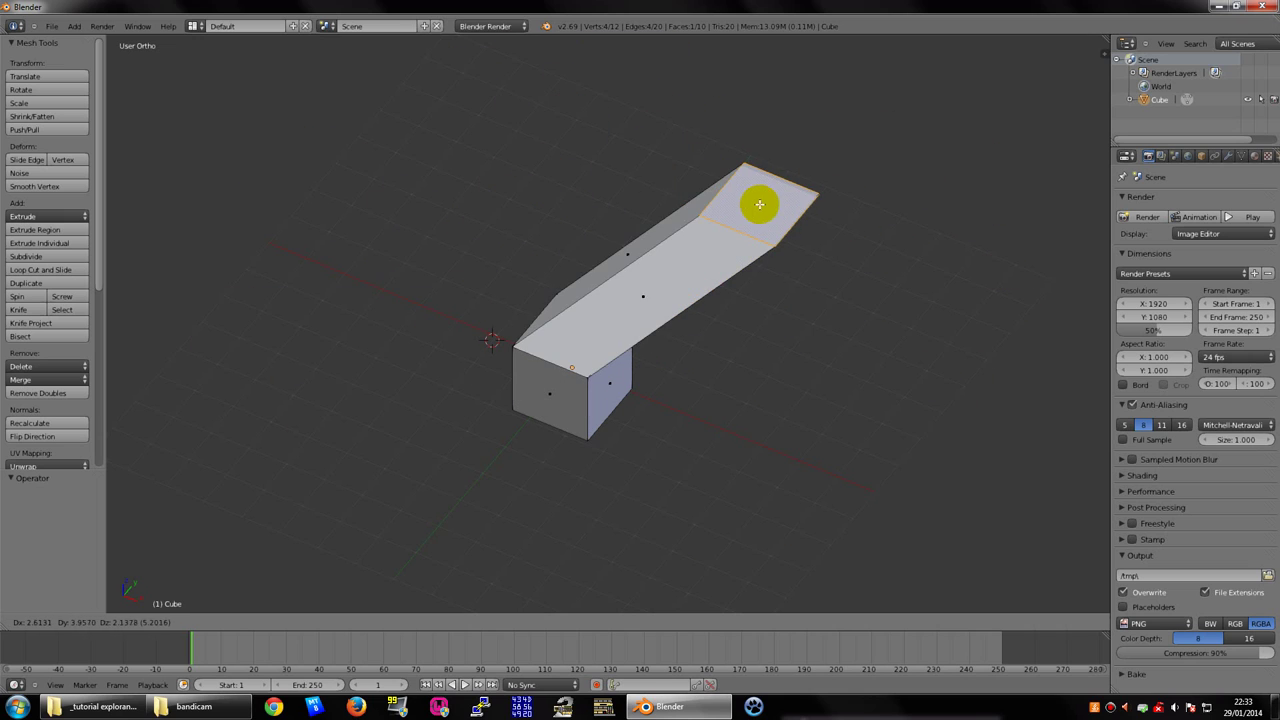
left_click(760, 204)
scroll(749, 194, "down", 3)
mouse_move(749, 194)
middle_mouse_down()
mouse_move(777, 217)
mouse_move(674, 224)
mouse_move(594, 200)
mouse_move(529, 219)
mouse_move(723, 223)
mouse_move(814, 240)
mouse_move(728, 231)
middle_mouse_up()
scroll(649, 217, "up", 2)
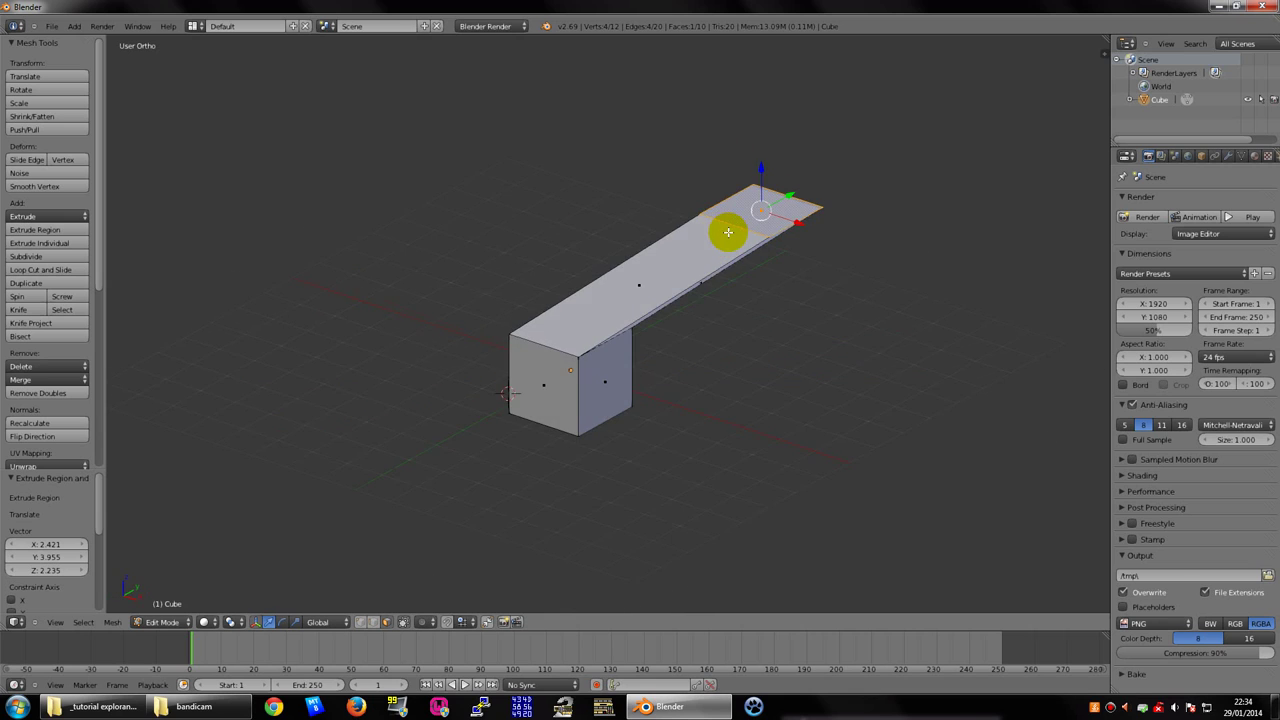
In the right side view, slide the bar's end face along the Y axis
key("KP_3")
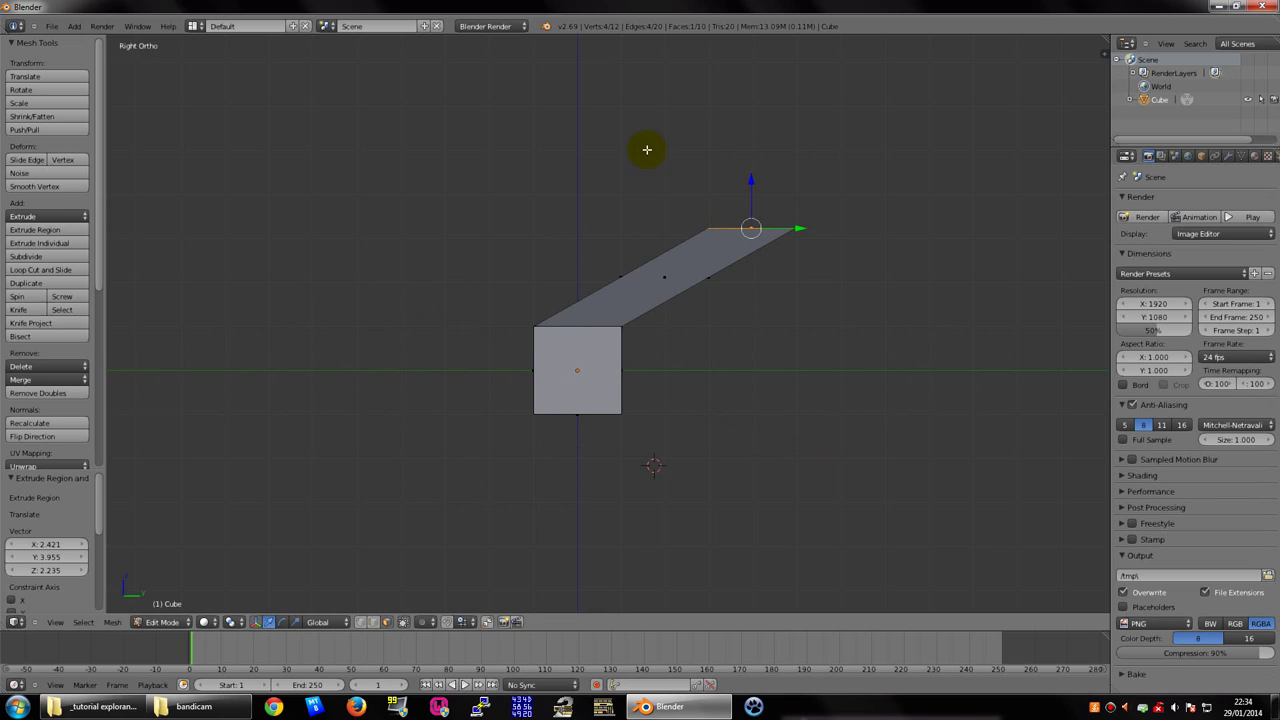
key("g")
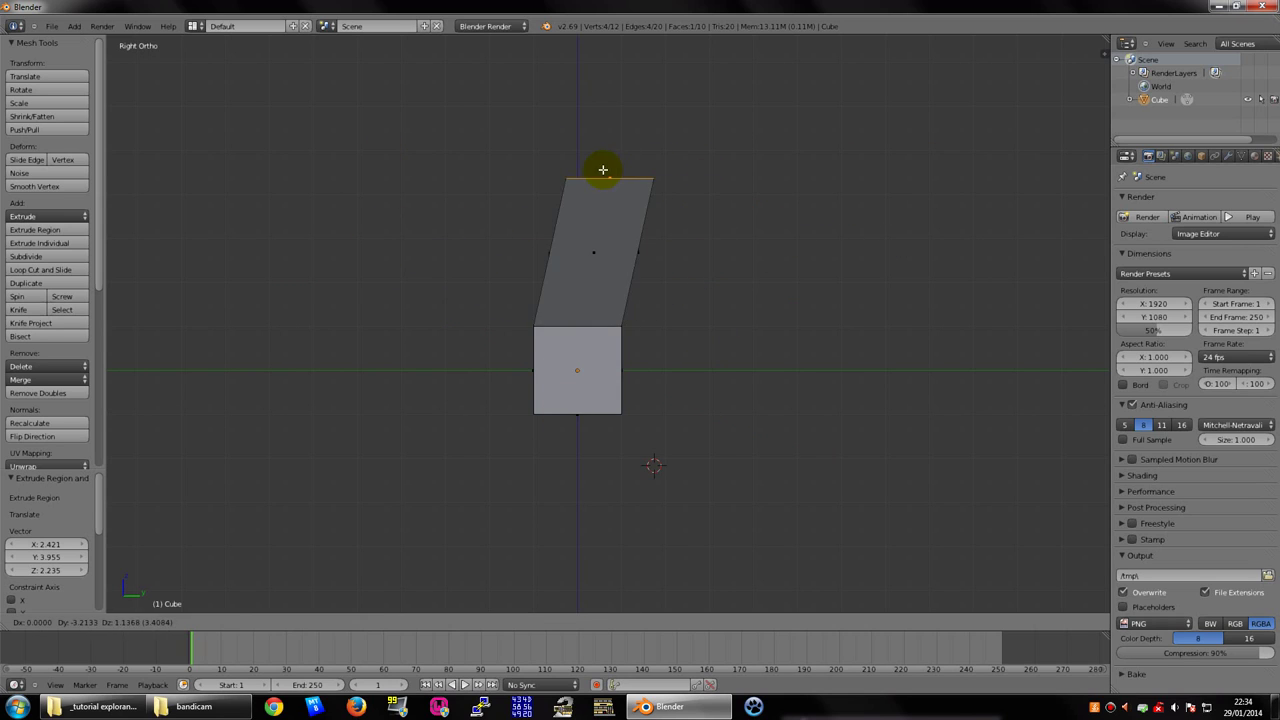
key("y")
left_click(711, 209)
mouse_move(711, 209)
middle_mouse_down()
mouse_move(499, 361)
mouse_move(612, 374)
middle_mouse_up()
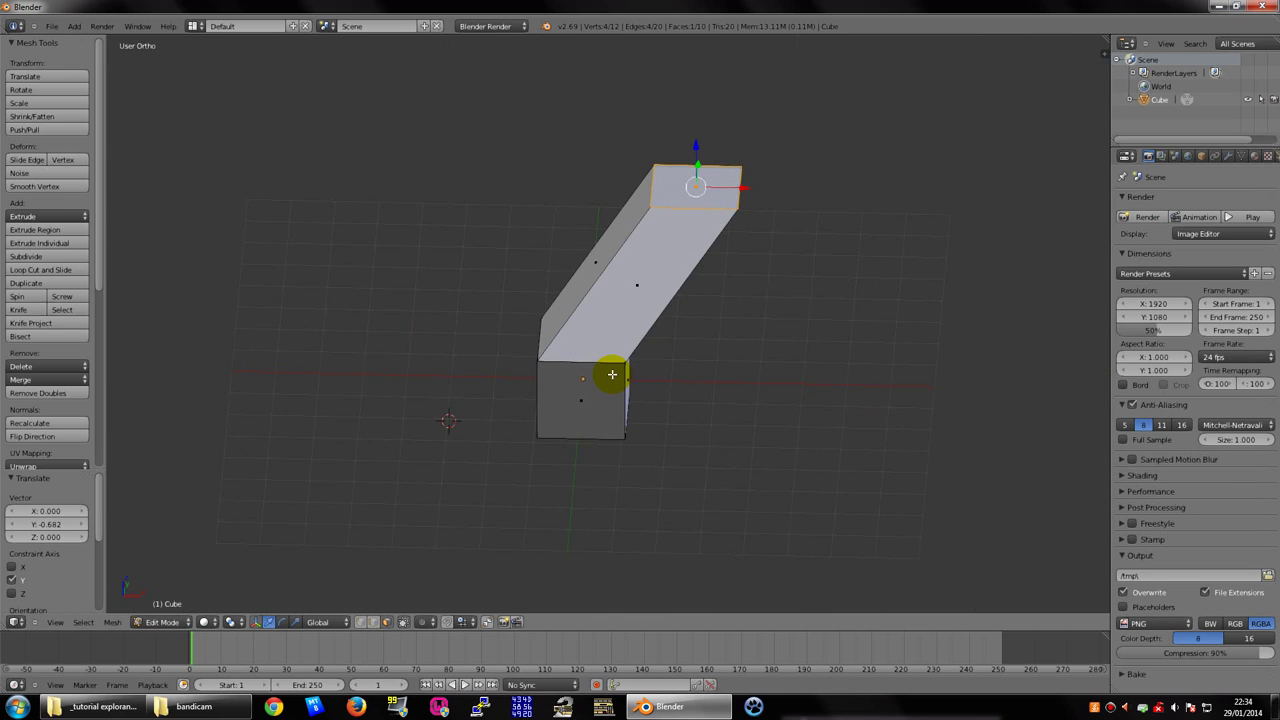
Undo the slanted arm and extrude the top face 6.117 units straight up along Z
key("ctrl+z")
key("ctrl+z")
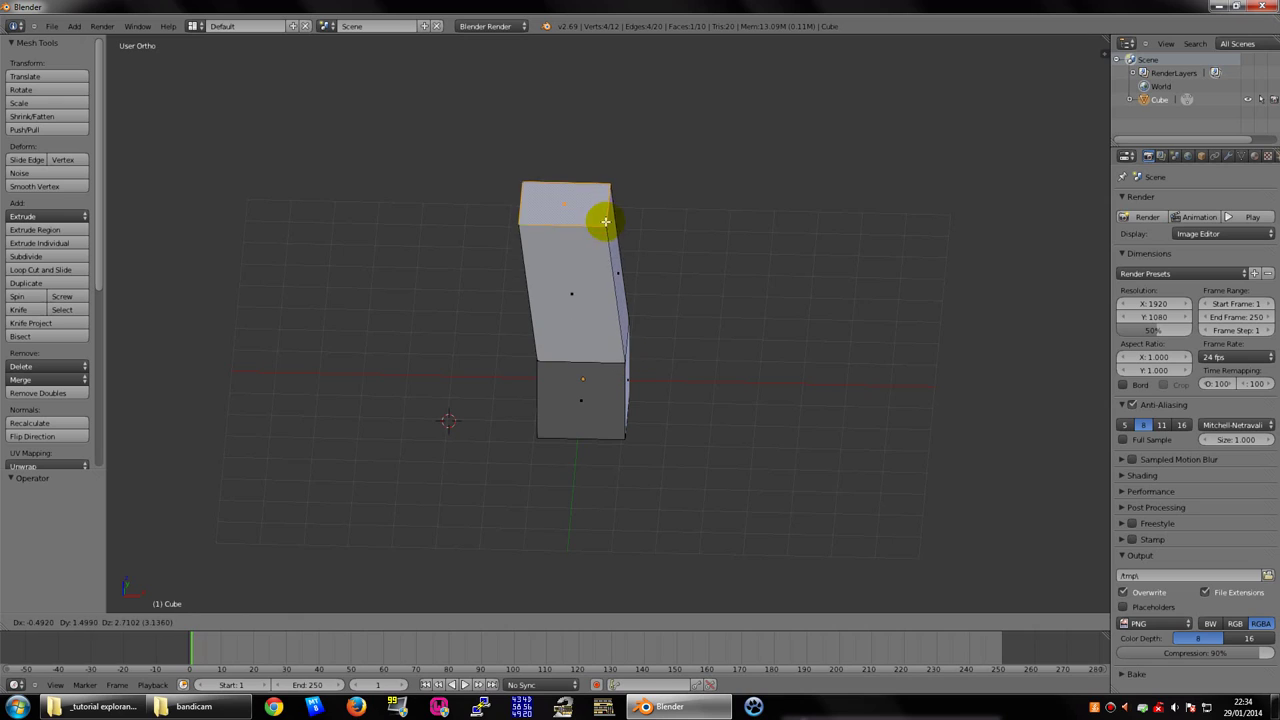
key("z")
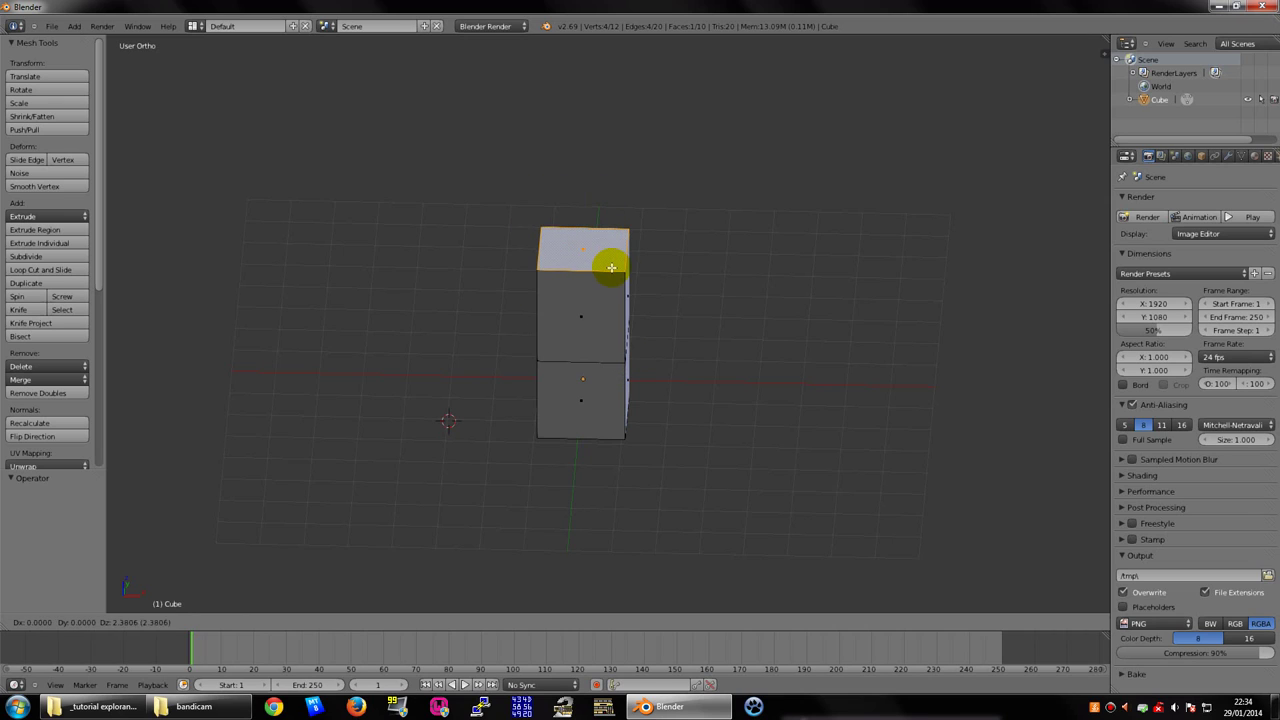
key("z")
key("z")
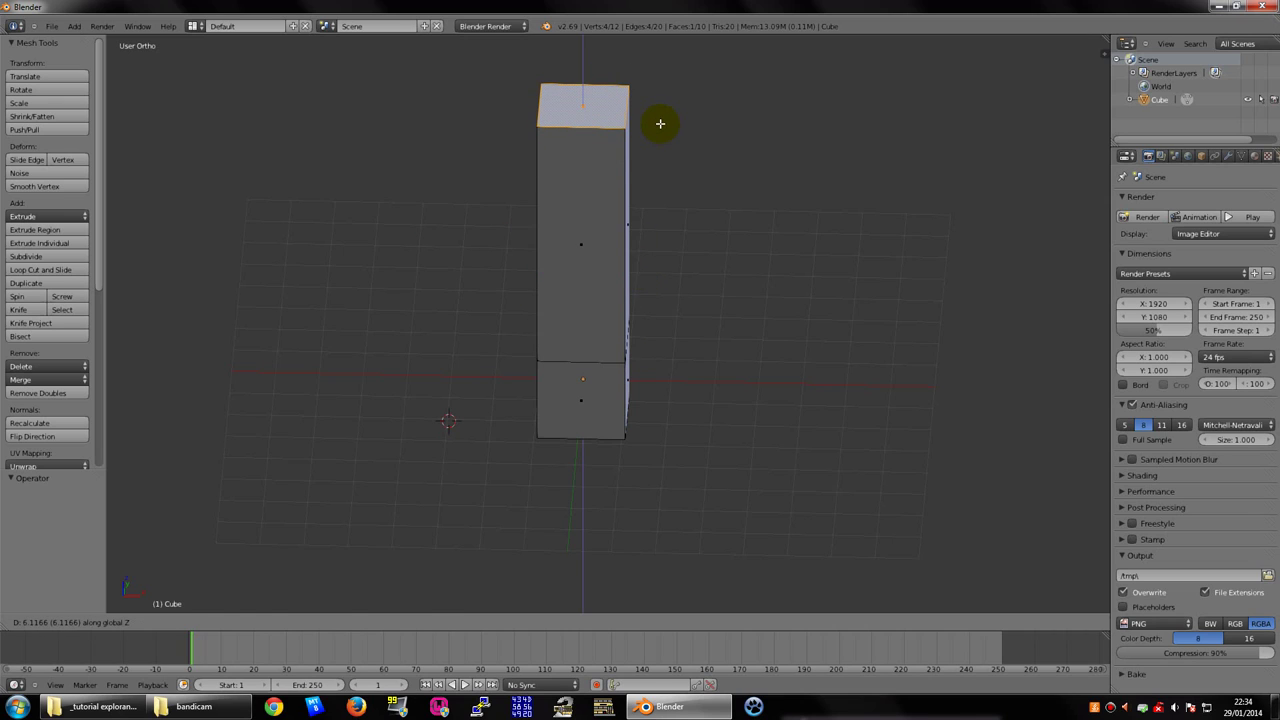
left_click(660, 125)
scroll(668, 169, "down", 3)
mouse_move(668, 169)
middle_mouse_down()
mouse_move(494, 234)
mouse_move(435, 214)
mouse_move(663, 229)
mouse_move(846, 217)
mouse_move(666, 263)
mouse_move(575, 245)
mouse_move(643, 229)
mouse_move(603, 317)
mouse_move(690, 361)
mouse_move(646, 370)
middle_mouse_up()
scroll(690, 361, "up", 1)
scroll(700, 362, "up", 2)
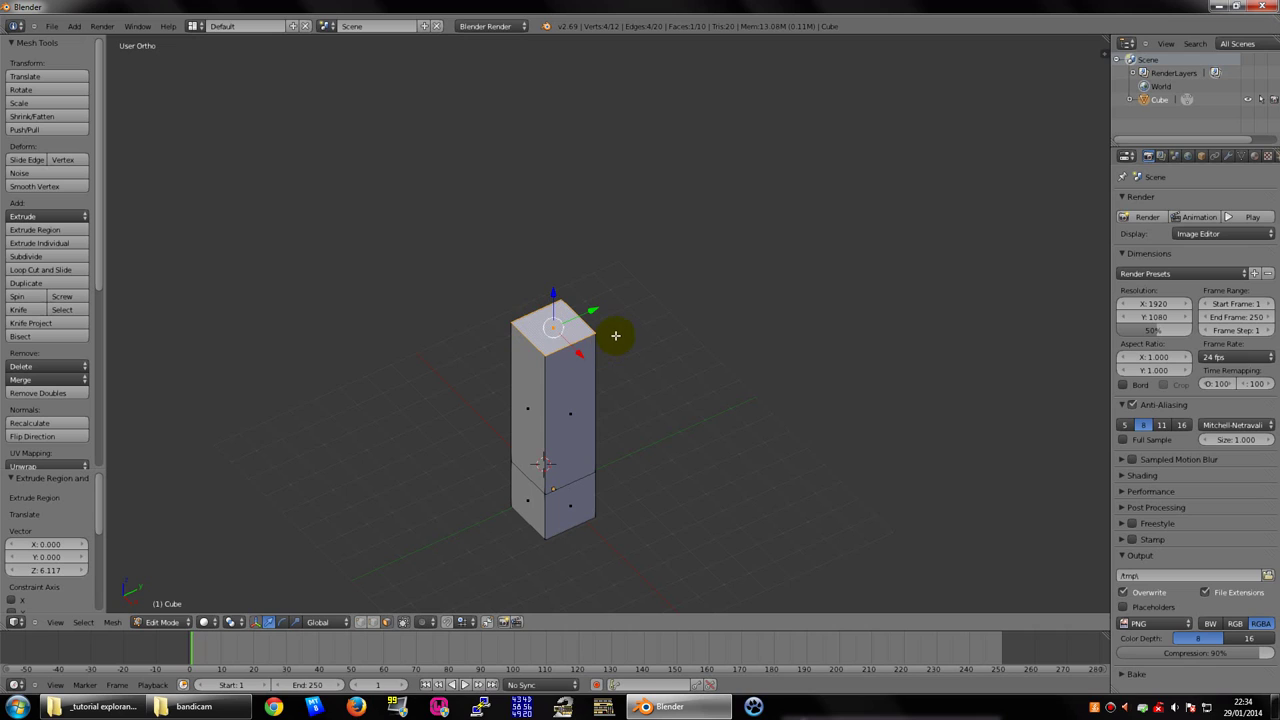
Extrude the column's top face another 2.166 units straight up along global Z
middle_click_drag(623, 335, 640, 329)
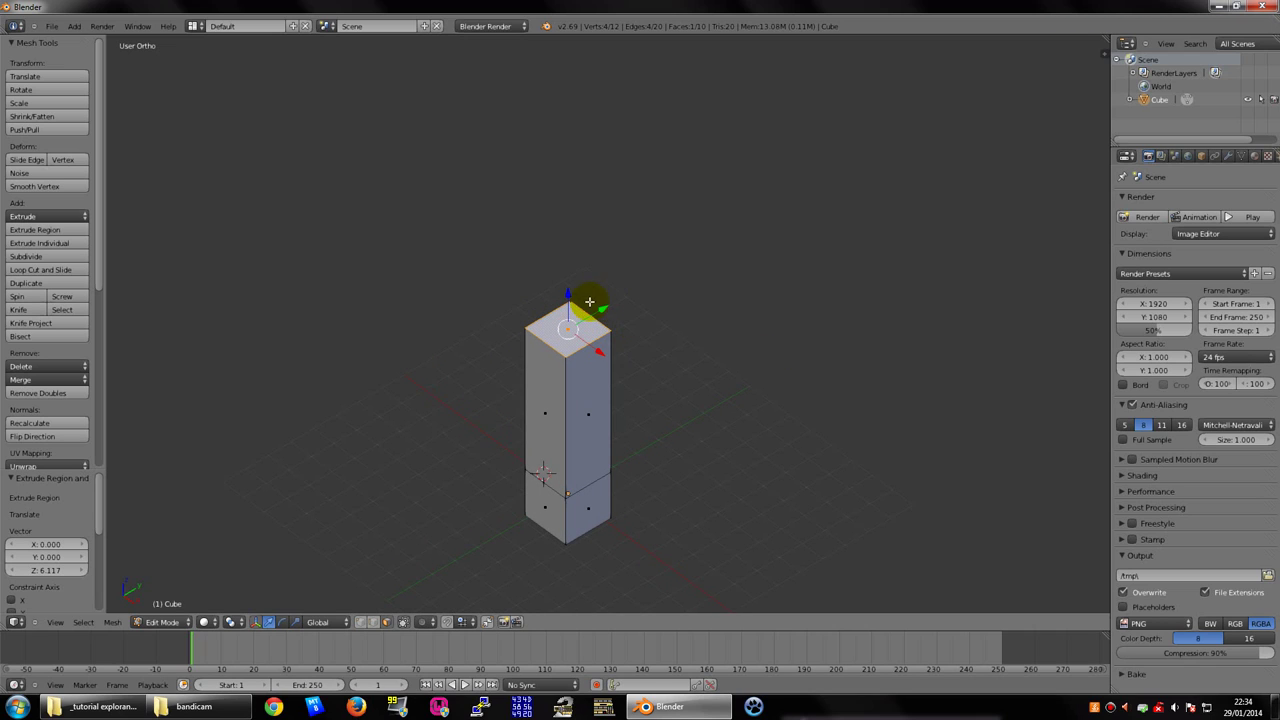
scroll(711, 354, "up", 1)
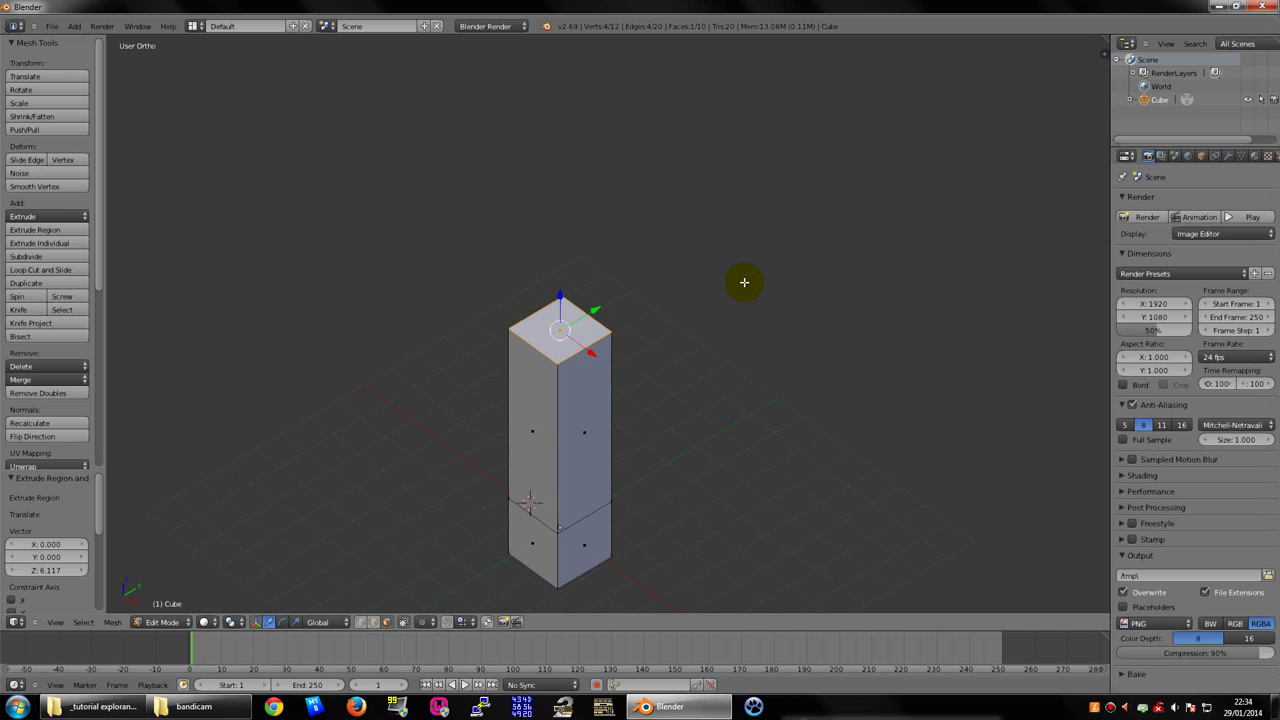
key("e")
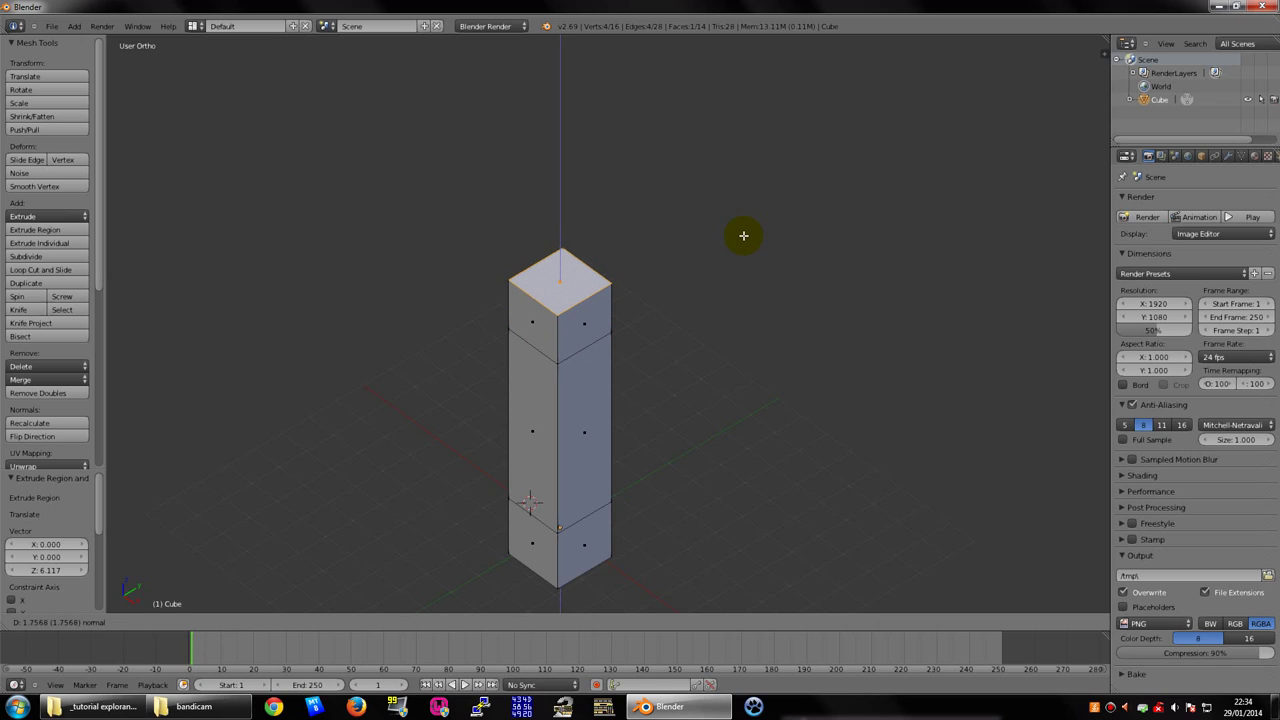
key("z")
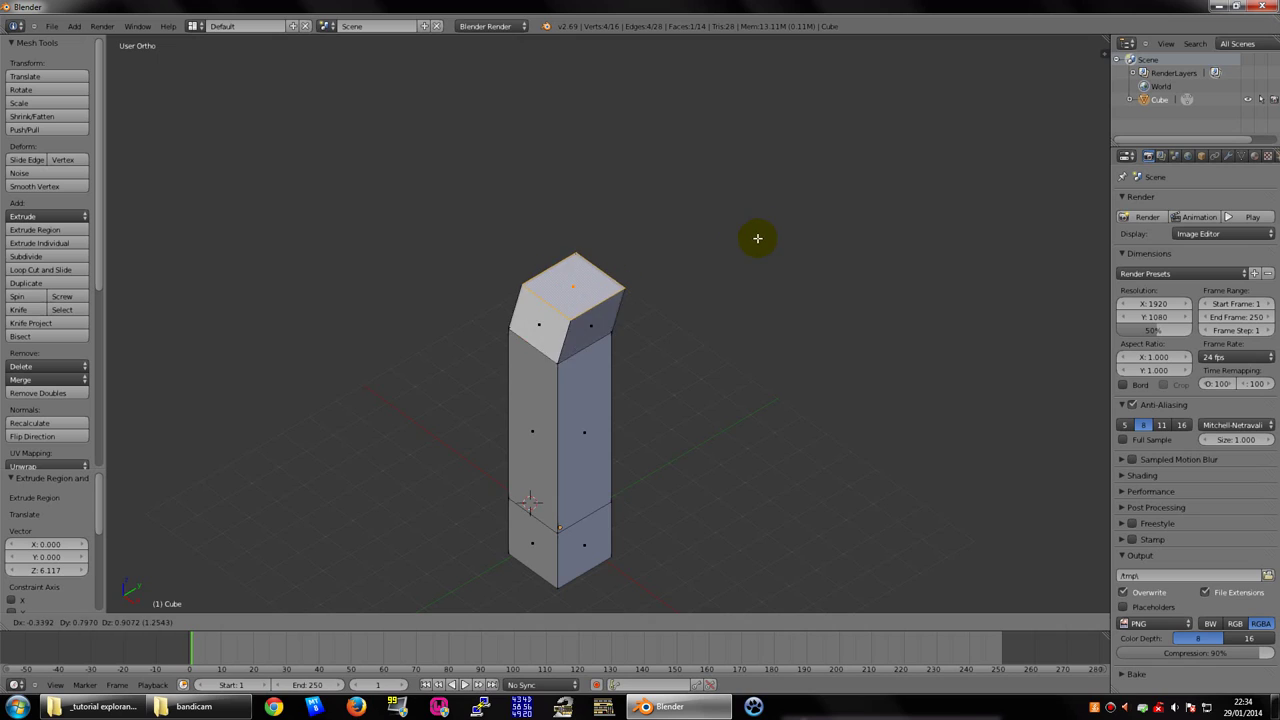
key("z")
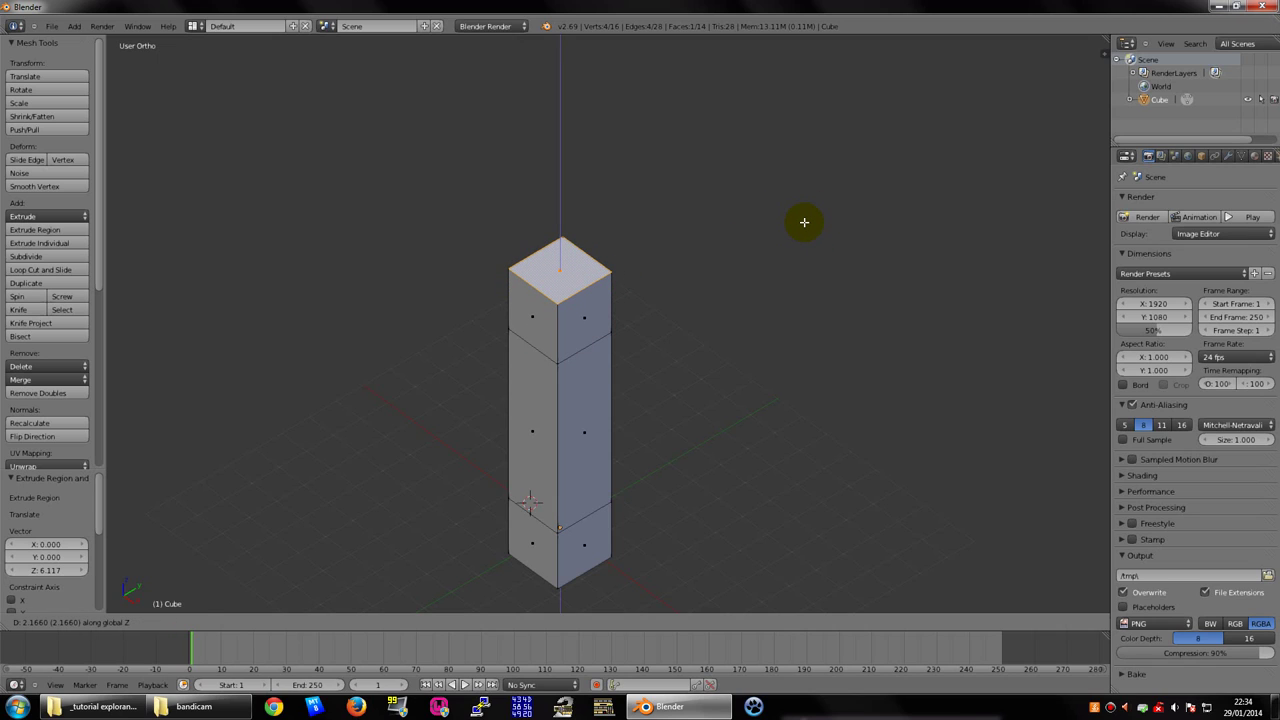
left_click(804, 222)
mouse_move(804, 222)
middle_mouse_down()
mouse_move(551, 228)
mouse_move(777, 229)
mouse_move(731, 249)
mouse_move(543, 254)
mouse_move(534, 242)
mouse_move(563, 229)
mouse_move(611, 251)
mouse_move(836, 253)
mouse_move(571, 271)
mouse_move(446, 246)
mouse_move(798, 238)
mouse_move(729, 363)
mouse_move(731, 340)
mouse_move(820, 320)
mouse_move(652, 355)
mouse_move(731, 351)
mouse_move(643, 371)
mouse_move(531, 371)
mouse_move(609, 311)
mouse_move(817, 323)
mouse_move(758, 309)
middle_mouse_up()
scroll(758, 309, "up", 2)
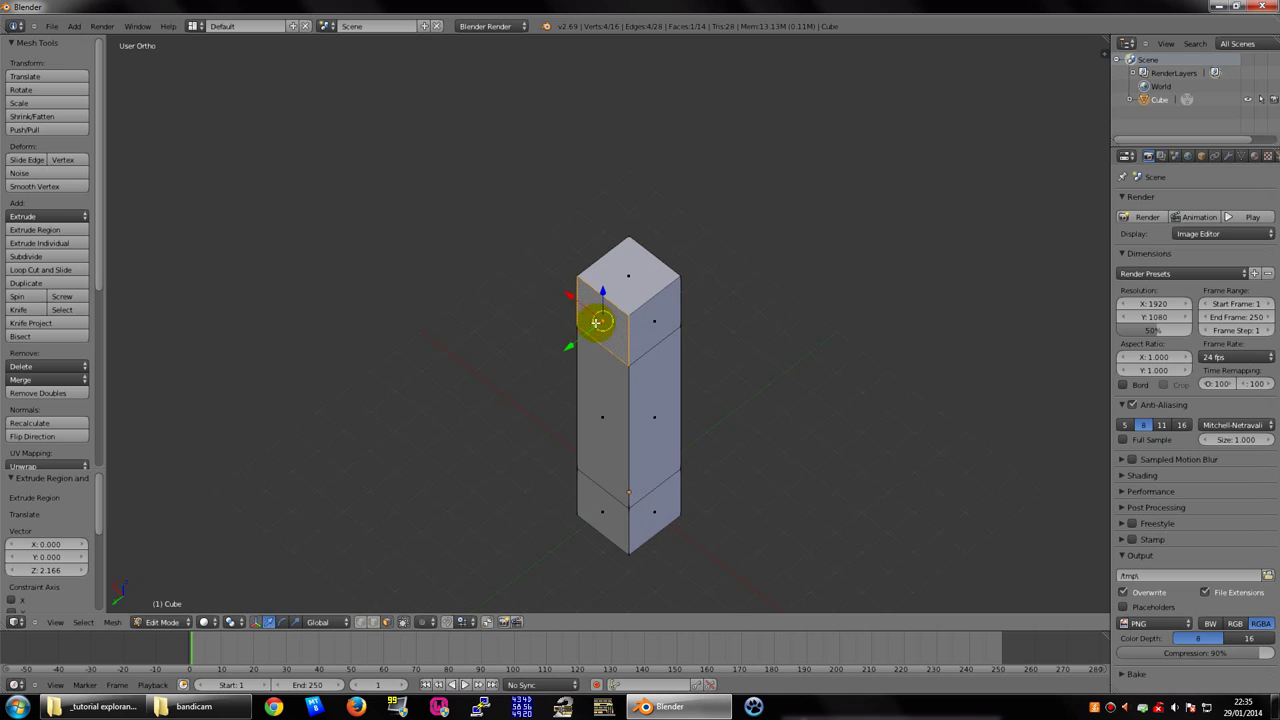
Pick the top section's side faces one by one, orbiting around the column between picks
right_click(654, 320, "shift")
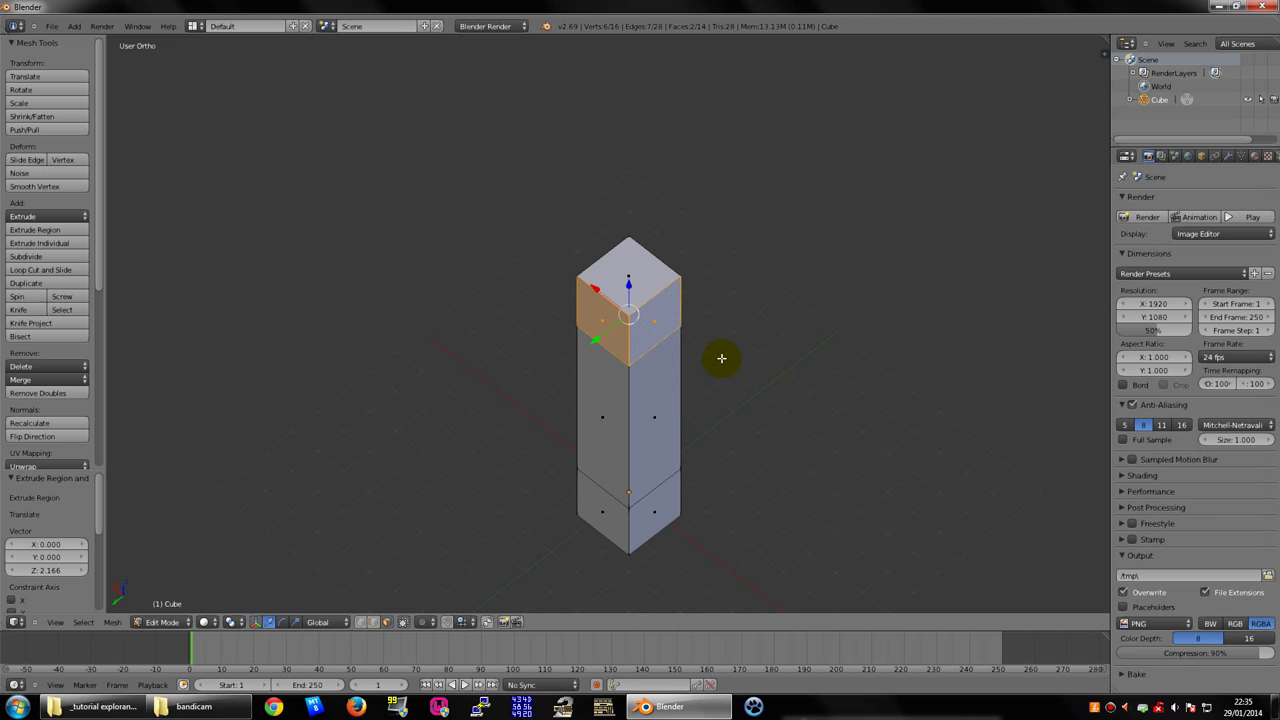
mouse_move(782, 328)
middle_mouse_down()
mouse_move(749, 366)
mouse_move(634, 354)
mouse_move(573, 322)
mouse_move(582, 390)
middle_mouse_up()
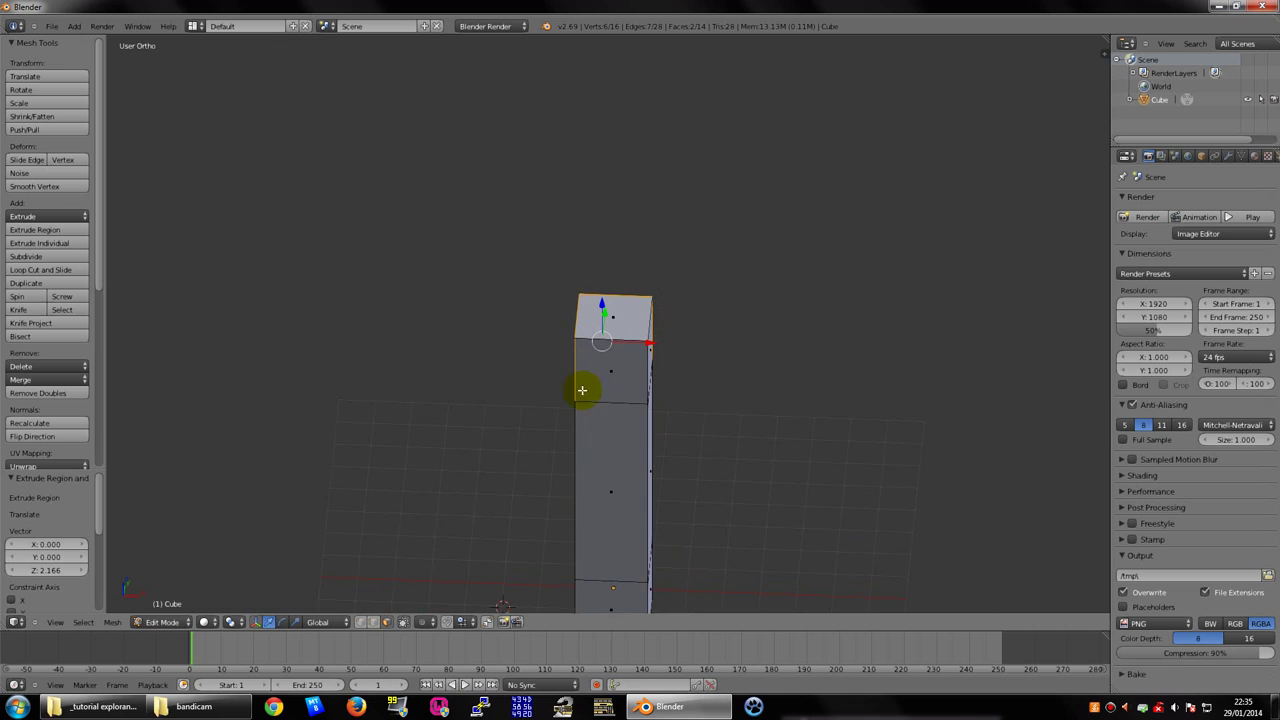
right_click(611, 369, "shift")
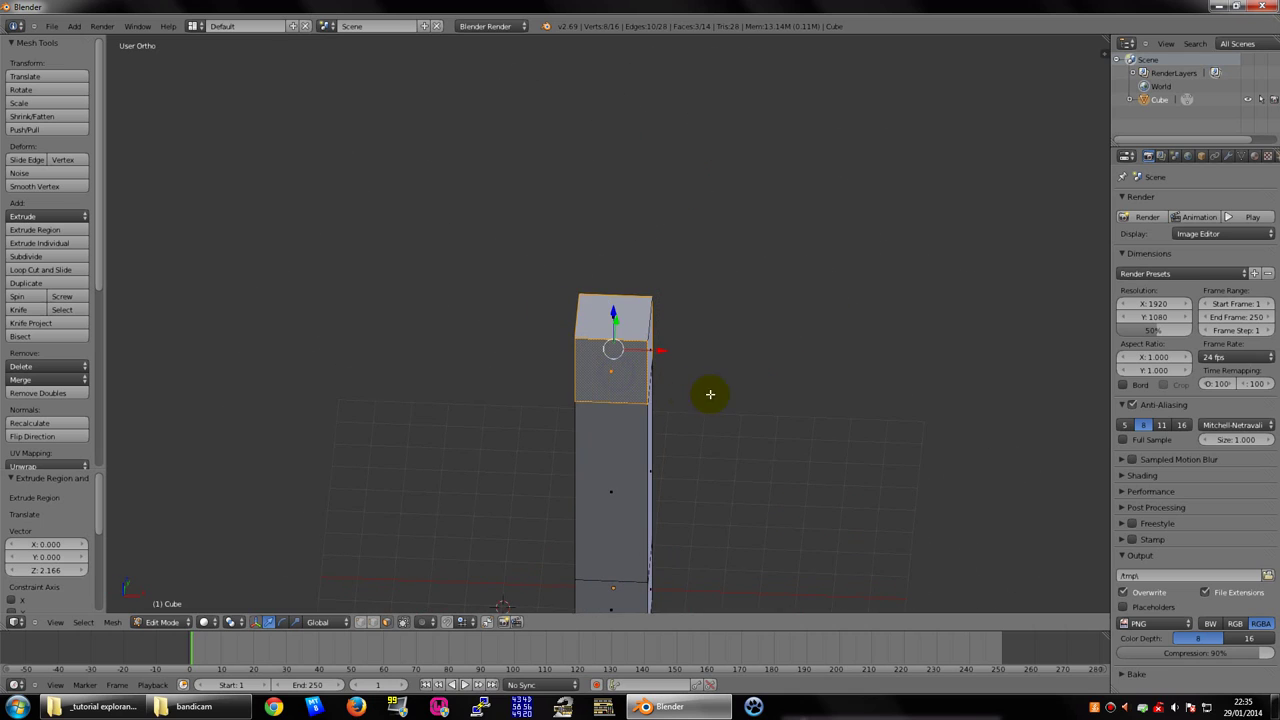
mouse_move(823, 357)
middle_mouse_down()
mouse_move(709, 400)
mouse_move(546, 360)
middle_mouse_up()
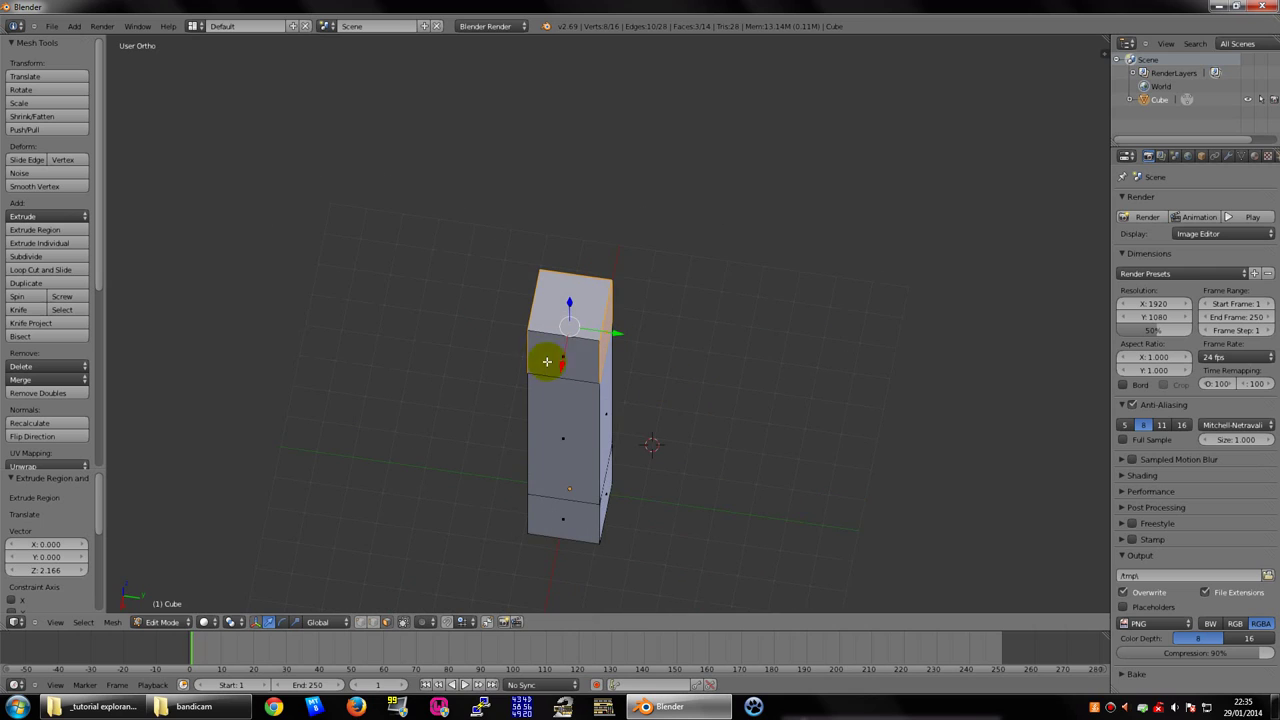
right_click(563, 349, "shift")
mouse_move(694, 388)
middle_mouse_down()
mouse_move(837, 380)
mouse_move(883, 326)
mouse_move(809, 393)
mouse_move(757, 357)
mouse_move(788, 357)
middle_mouse_up()
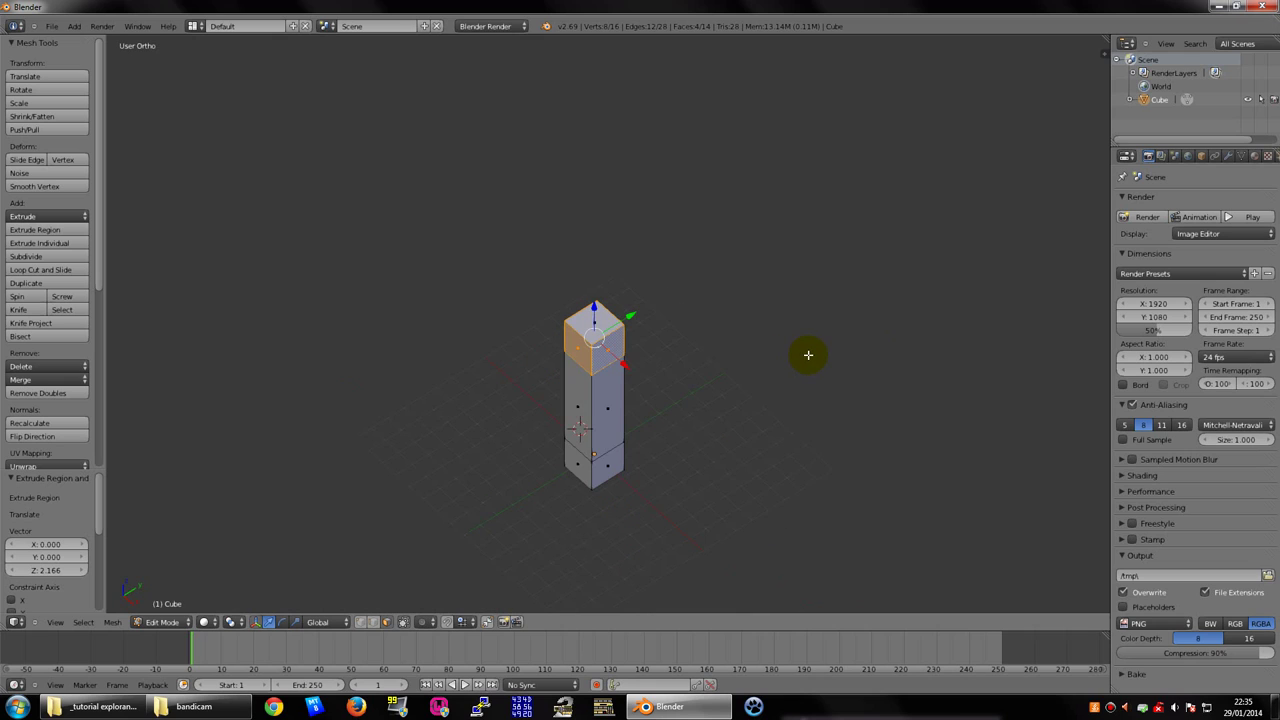
mouse_move(745, 303)
middle_mouse_down()
mouse_move(748, 315)
mouse_move(789, 317)
mouse_move(695, 323)
middle_mouse_up()
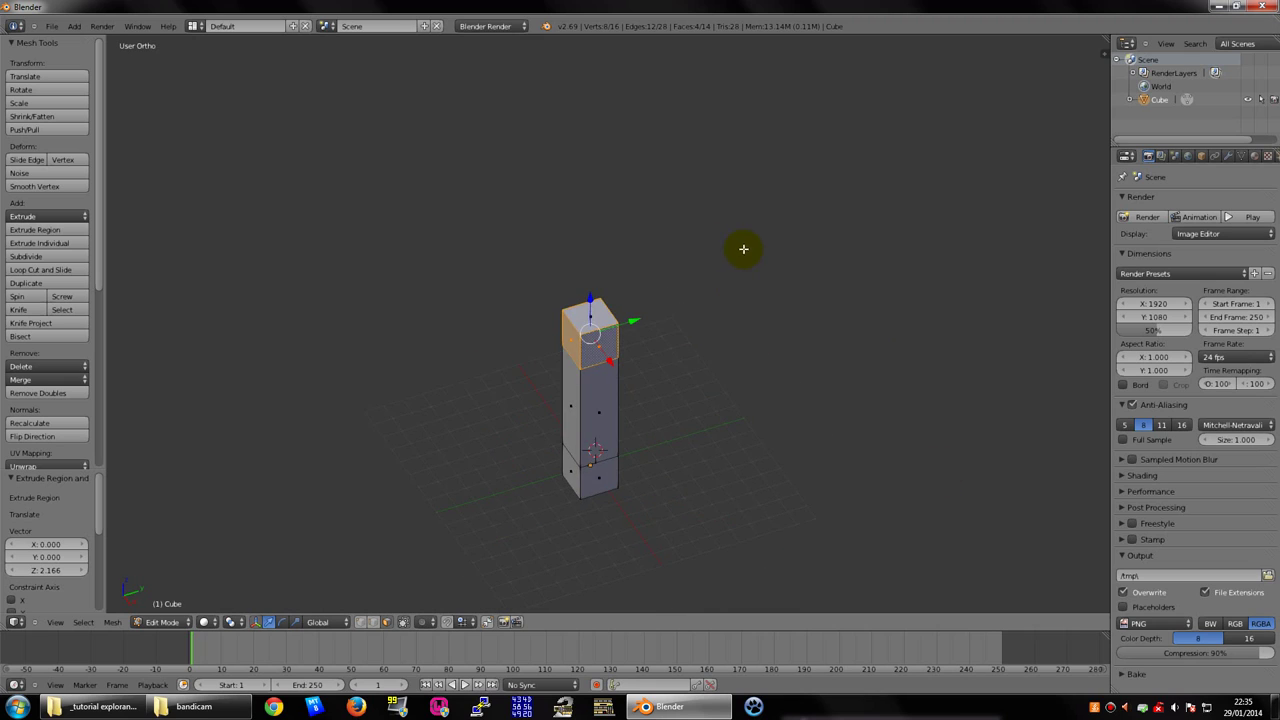
key("s")
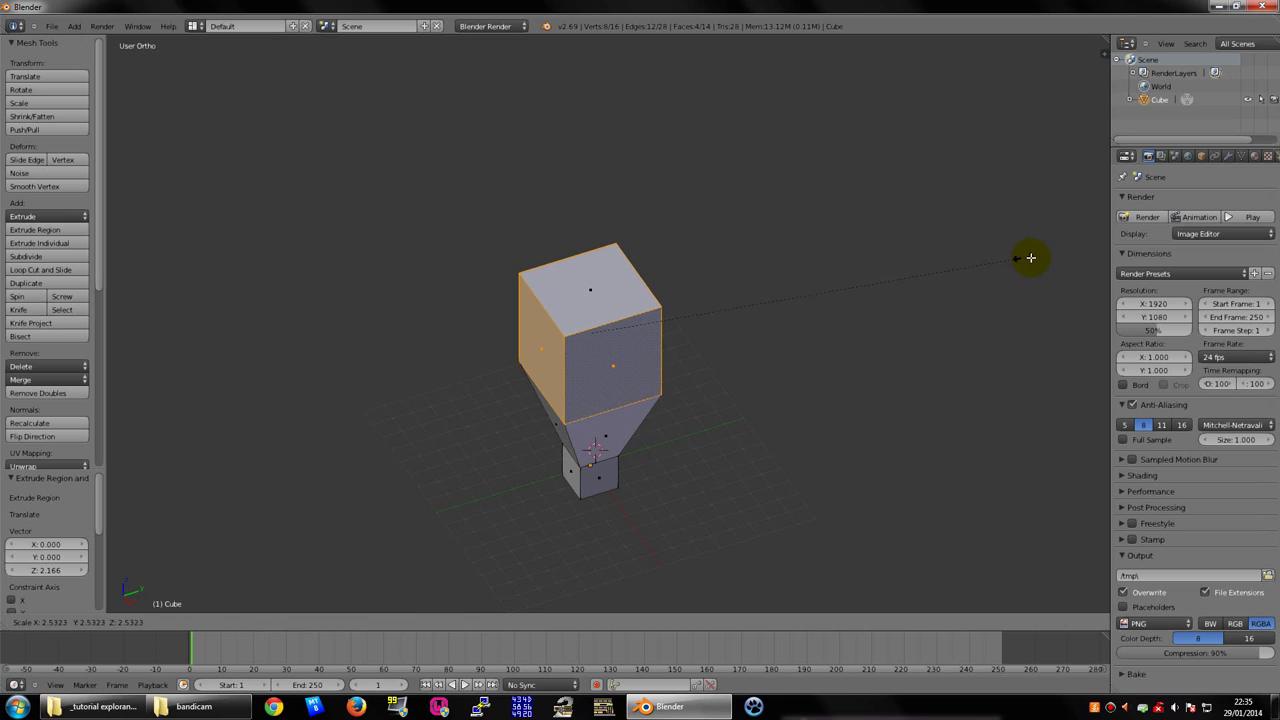
left_click(1074, 261)
key("s")
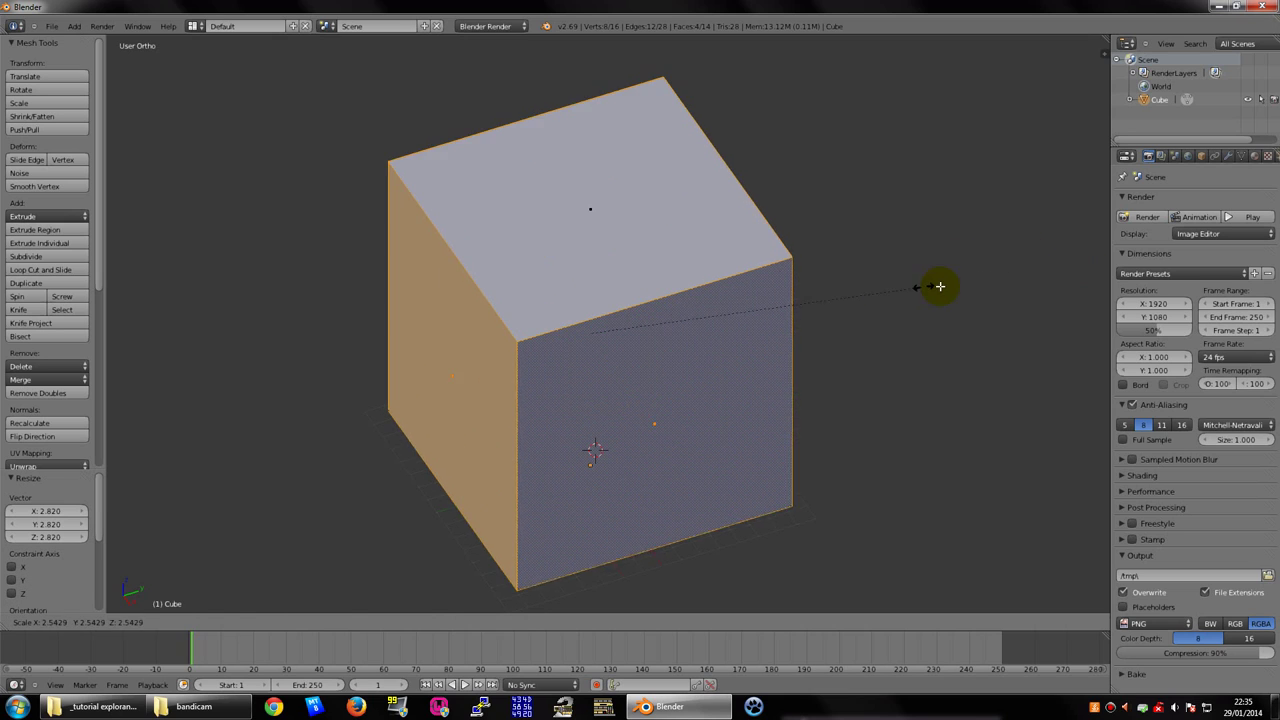
left_click(943, 289)
key("ctrl+z")
mouse_move(803, 331)
middle_mouse_down()
mouse_move(823, 267)
mouse_move(809, 283)
middle_mouse_up()
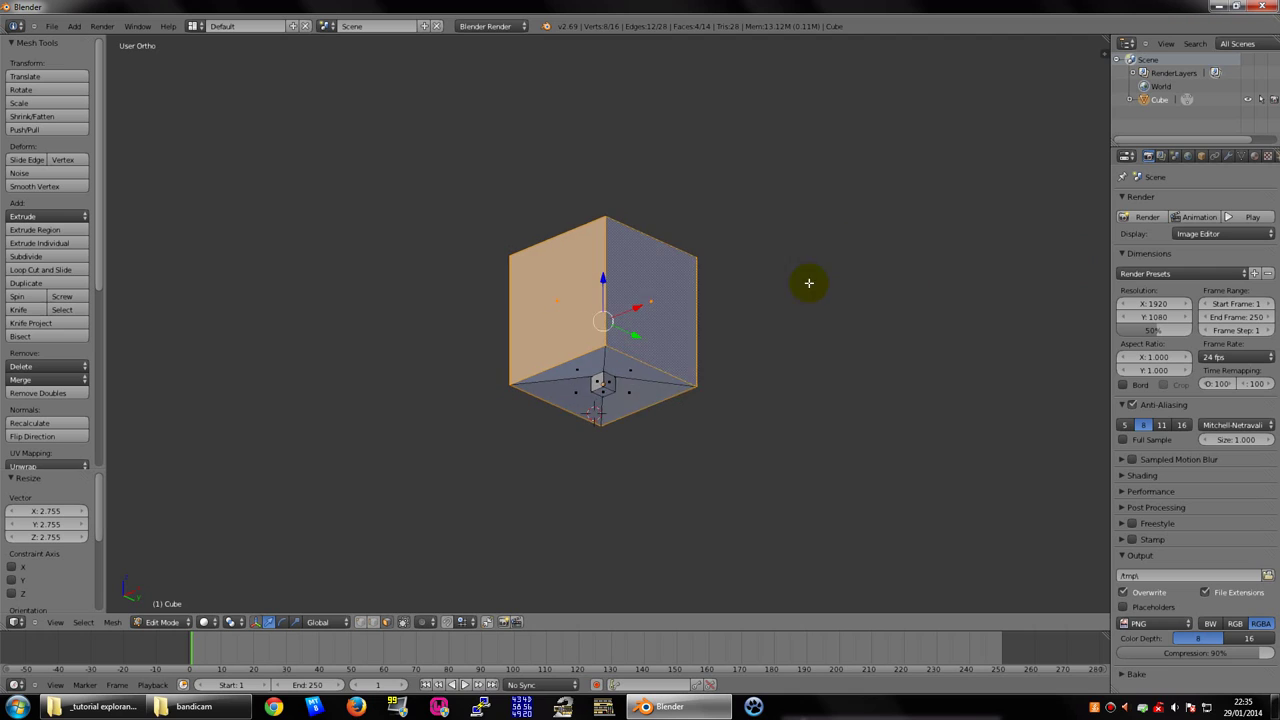
scroll(790, 320, "up", 5)
mouse_move(771, 357)
middle_mouse_down()
mouse_move(791, 320)
mouse_move(797, 343)
mouse_move(714, 391)
mouse_move(786, 400)
mouse_move(706, 329)
middle_mouse_up()
scroll(816, 311, "down", 5)
scroll(715, 346, "up", 5)
scroll(706, 329, "down", 1)
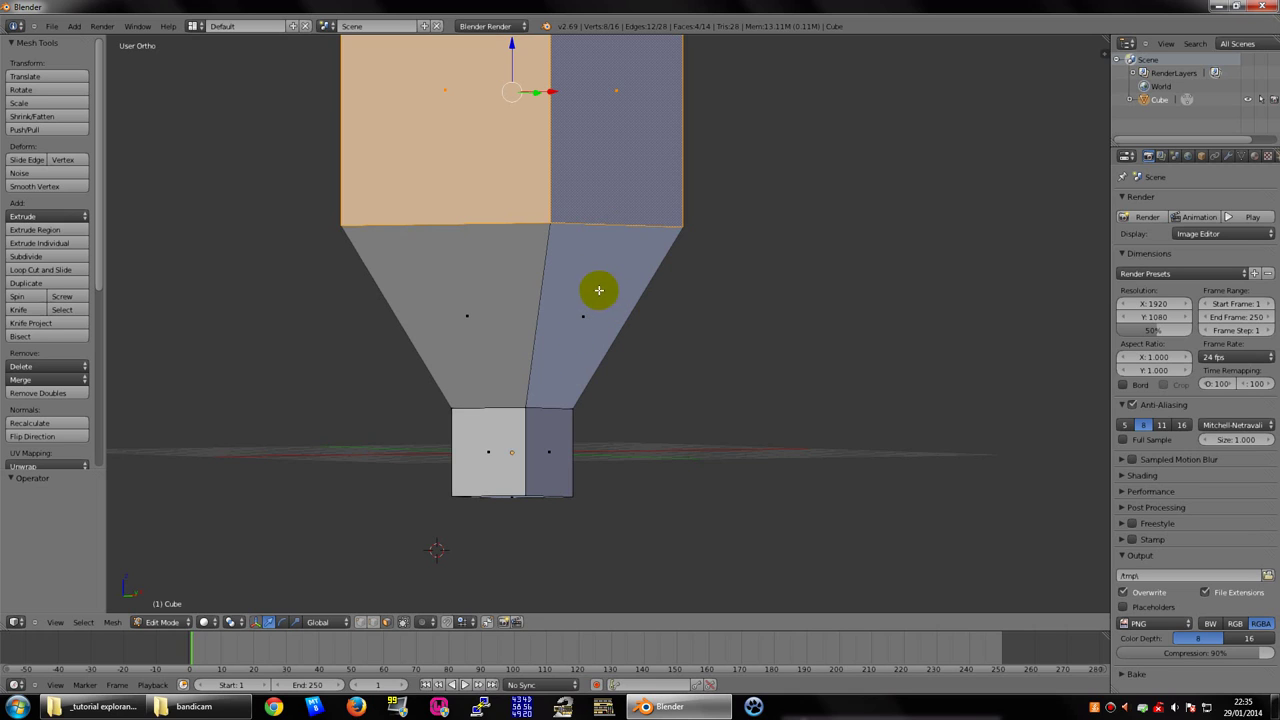
scroll(797, 274, "down", 4)
mouse_move(797, 274)
middle_mouse_down()
mouse_move(523, 295)
mouse_move(729, 283)
mouse_move(751, 320)
middle_mouse_up()
scroll(726, 351, "up", 3)
scroll(761, 380, "up", 1)
scroll(761, 380, "down", 4)
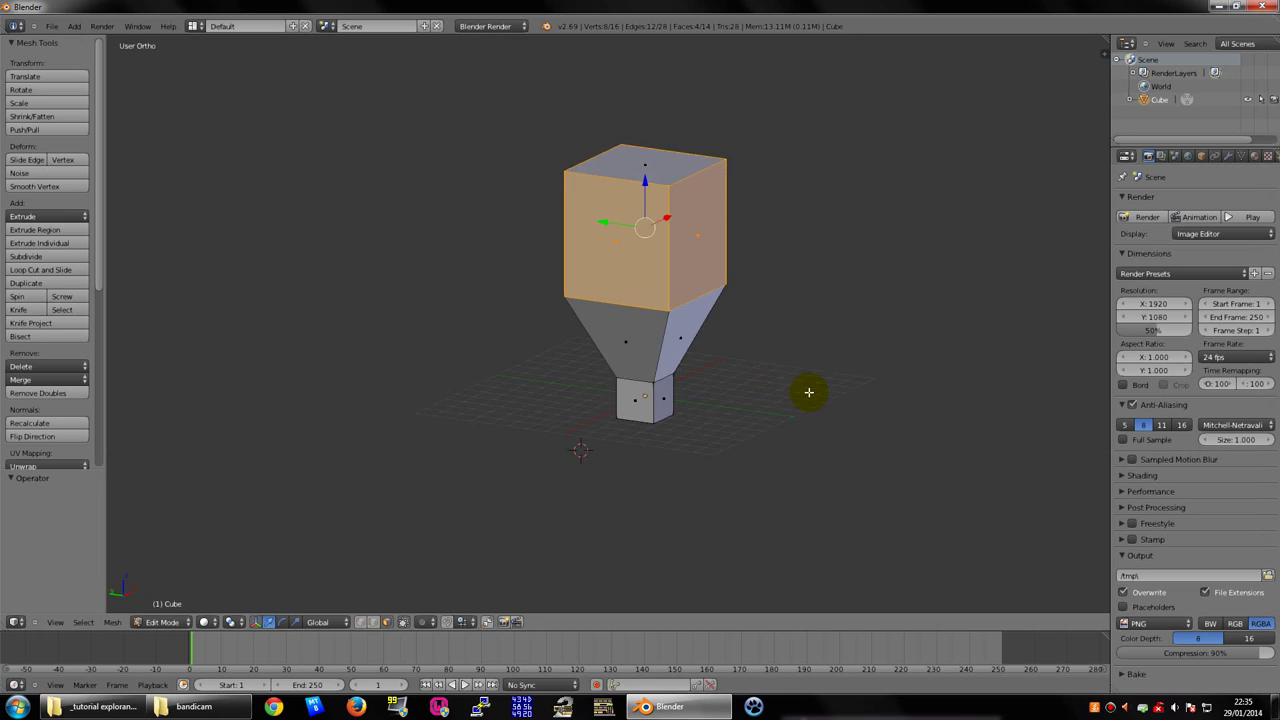
mouse_move(808, 391)
middle_mouse_down()
mouse_move(789, 407)
mouse_move(780, 386)
mouse_move(734, 386)
mouse_move(747, 375)
mouse_move(720, 368)
middle_mouse_up()
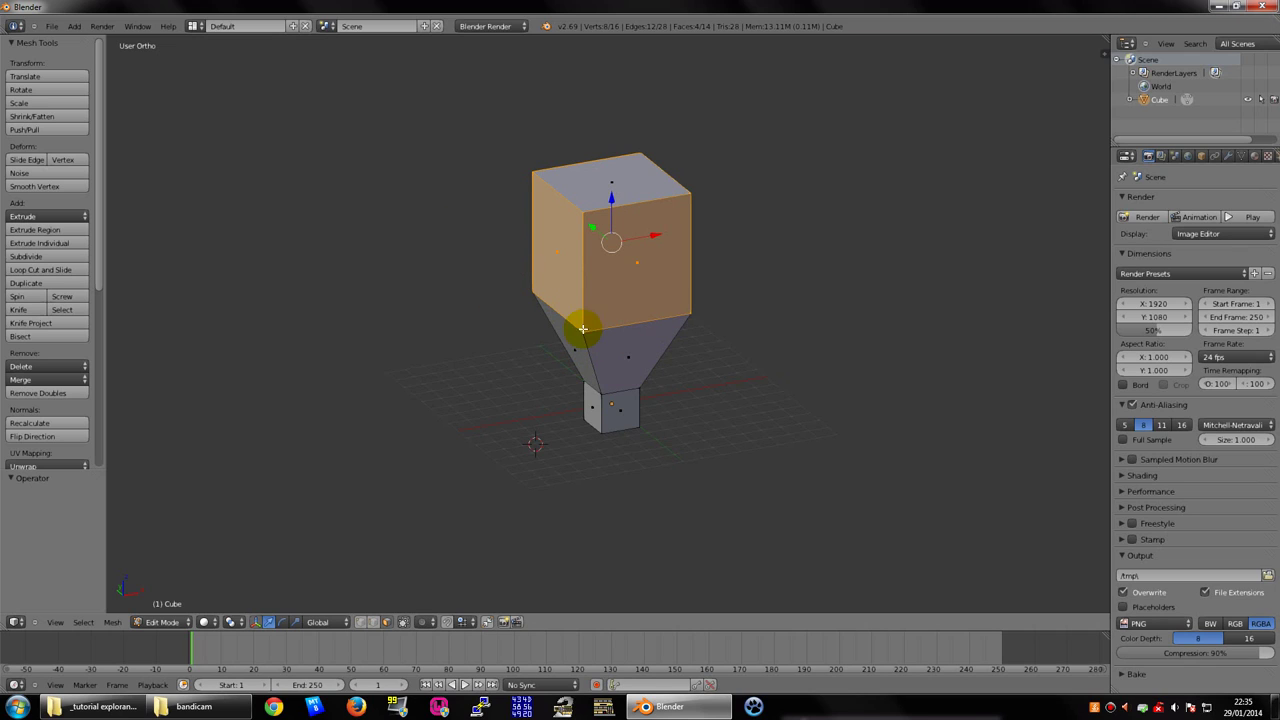
key("ctrl+z")
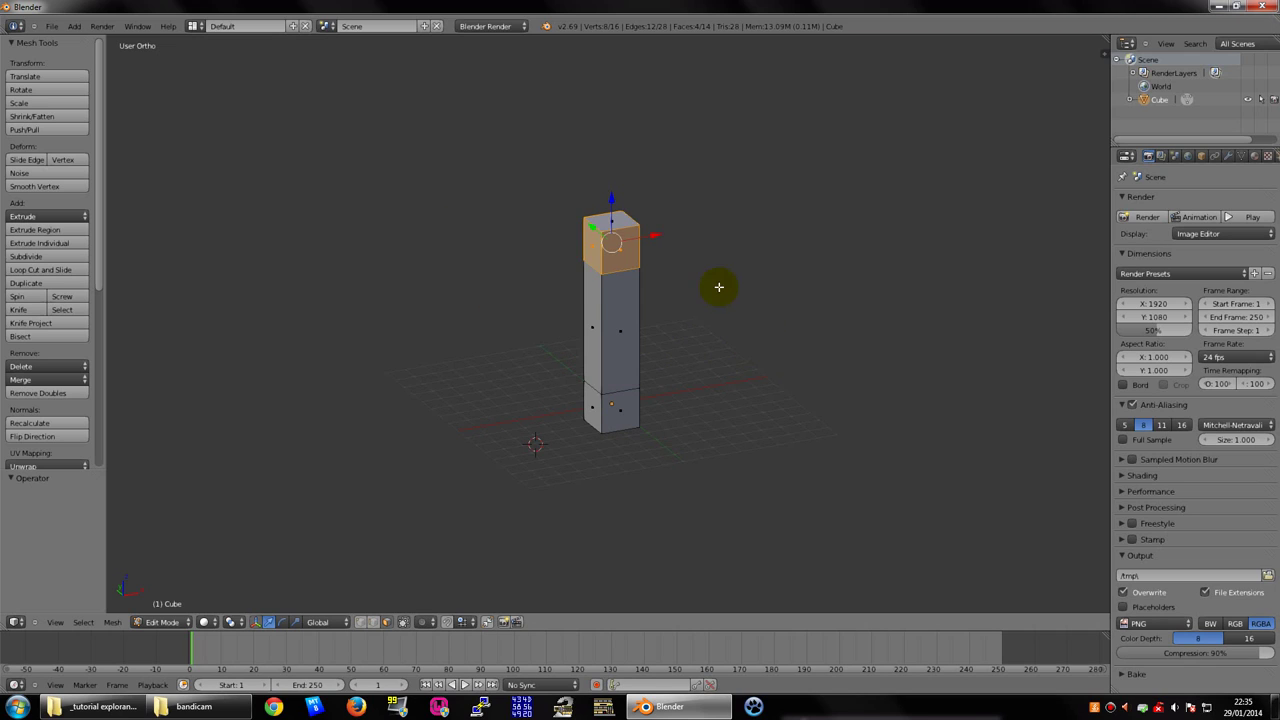
Select the column's top face and extrude a new 2.261-unit section up along Z
middle_click_drag(718, 287, 689, 403, "shift")
scroll(689, 403, "up", 1)
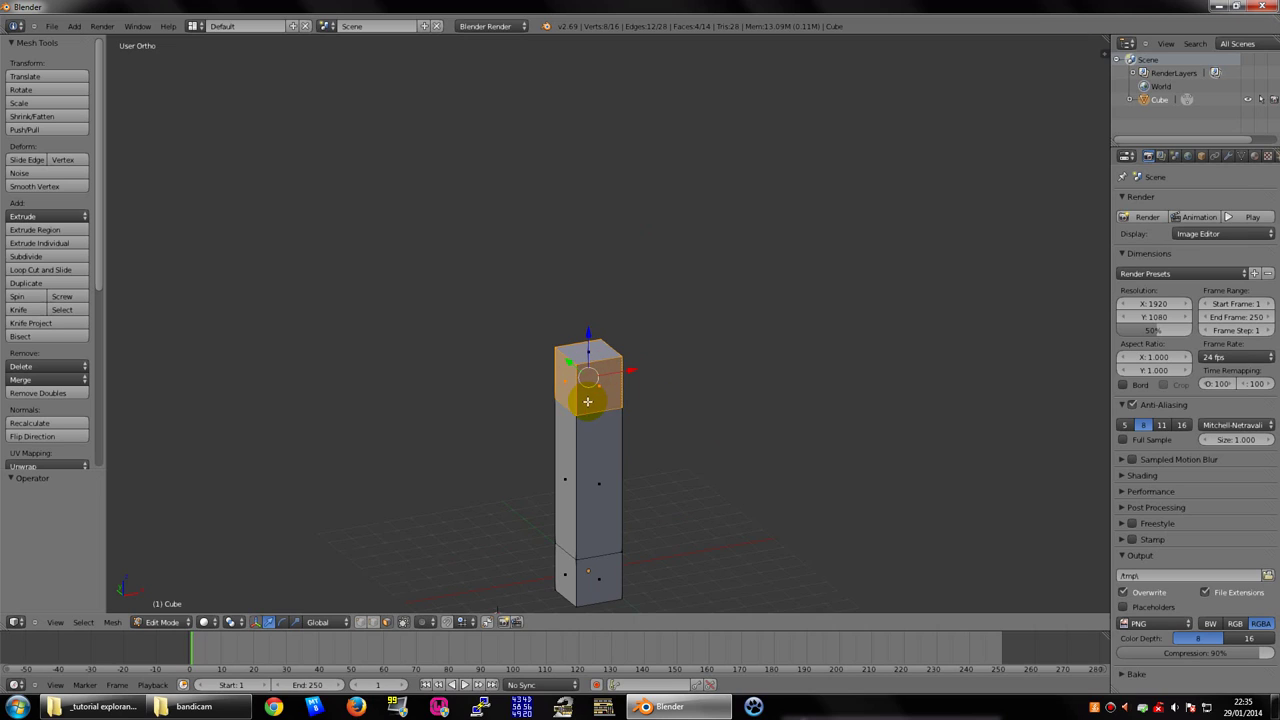
middle_click_drag(587, 401, 606, 400, "shift")
right_click(602, 352)
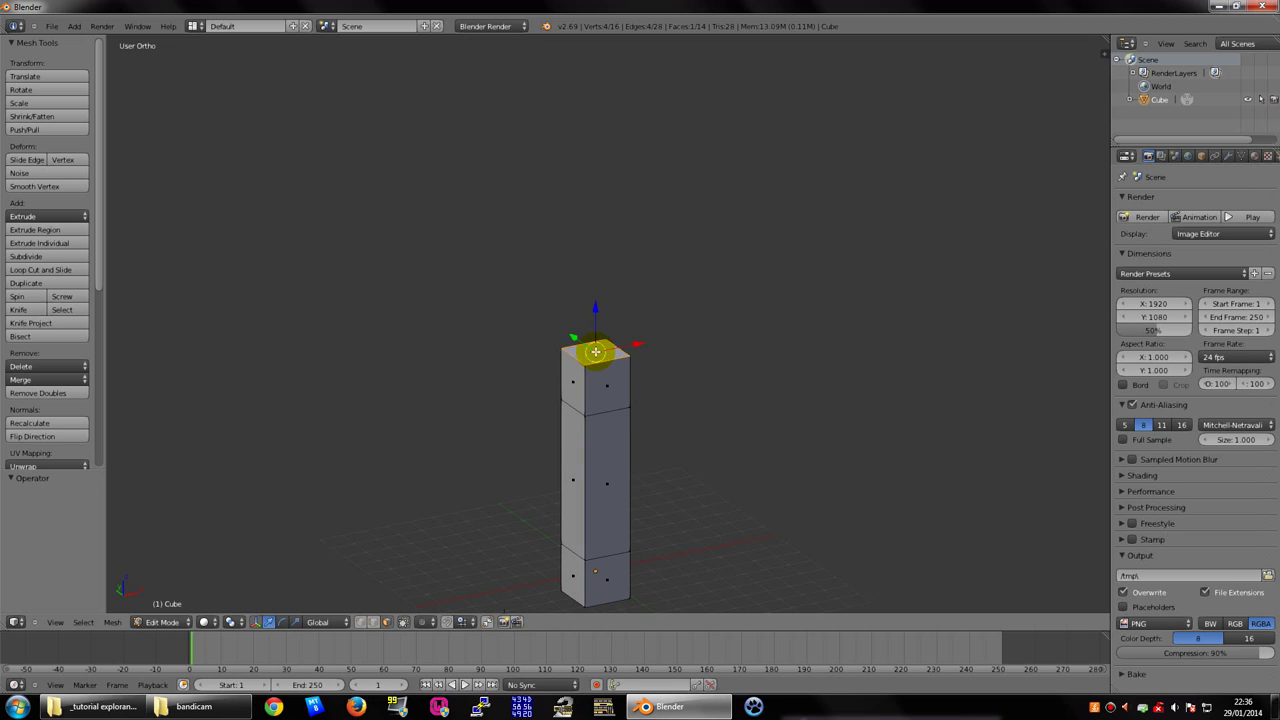
key("e")
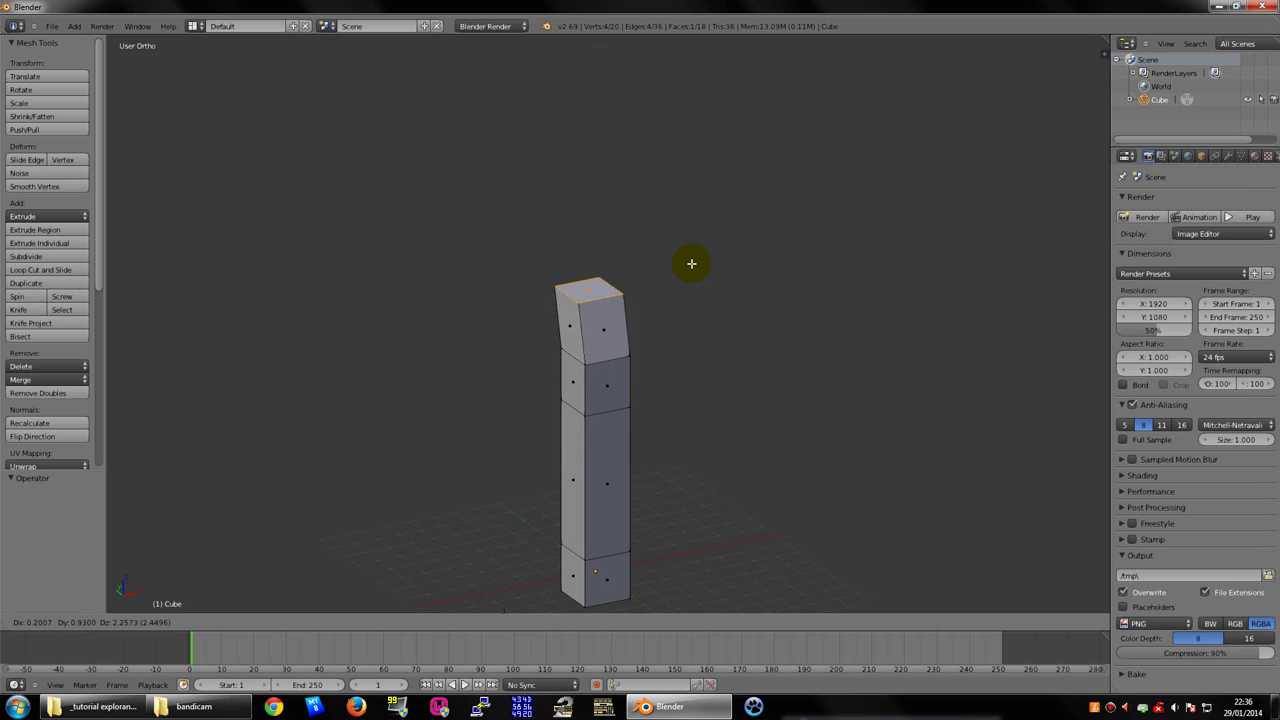
left_click(704, 272)
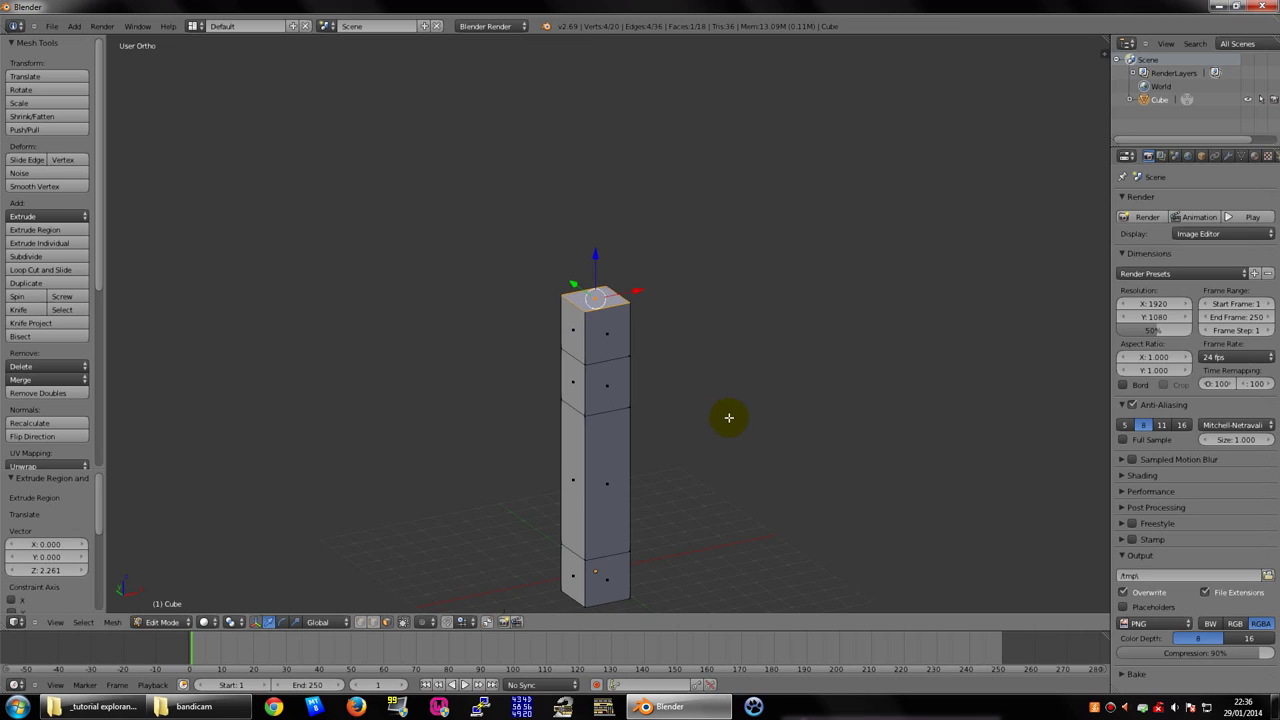
Select the four side faces of the new top block
middle_click_drag(729, 417, 750, 413, "shift")
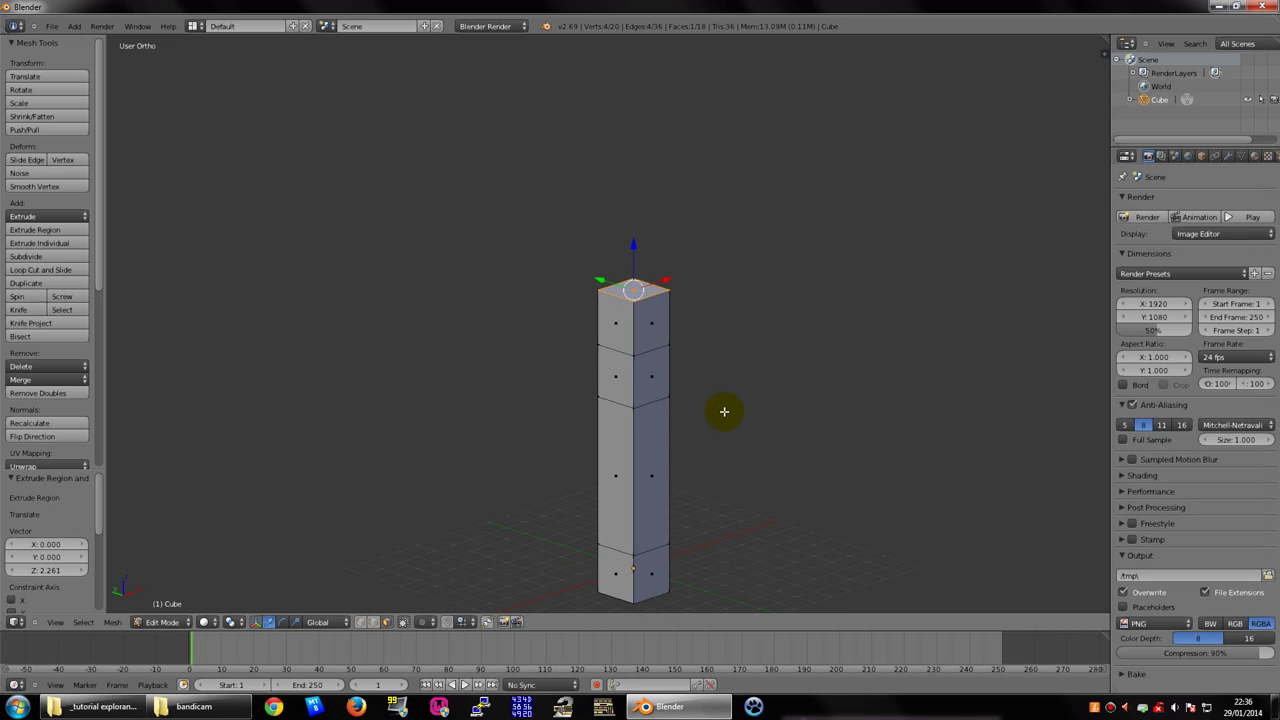
right_click(654, 377)
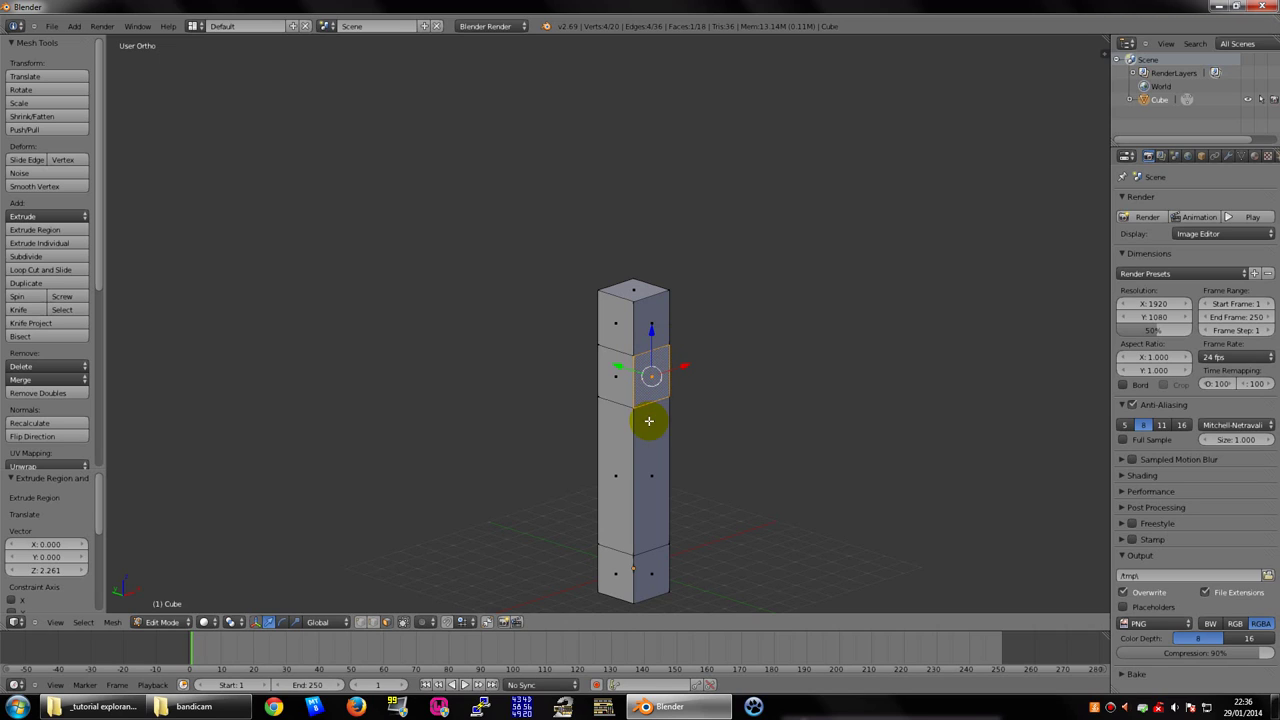
right_click(646, 472)
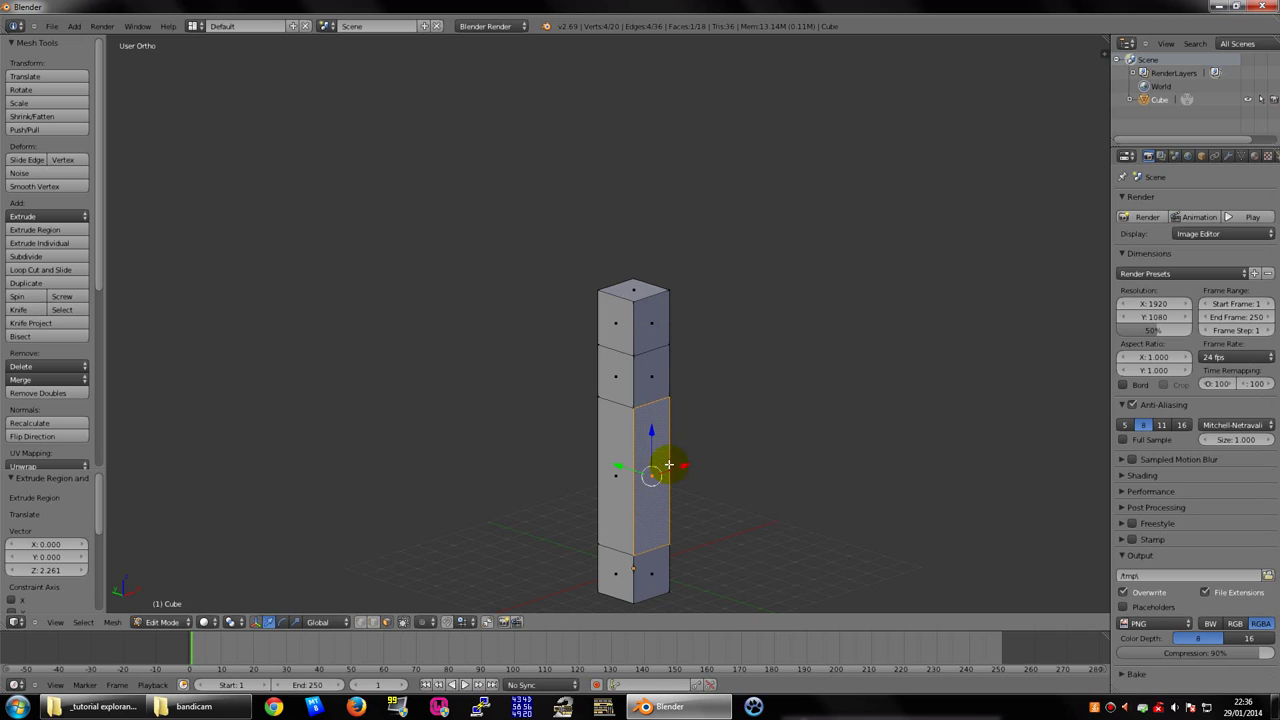
right_click(643, 322)
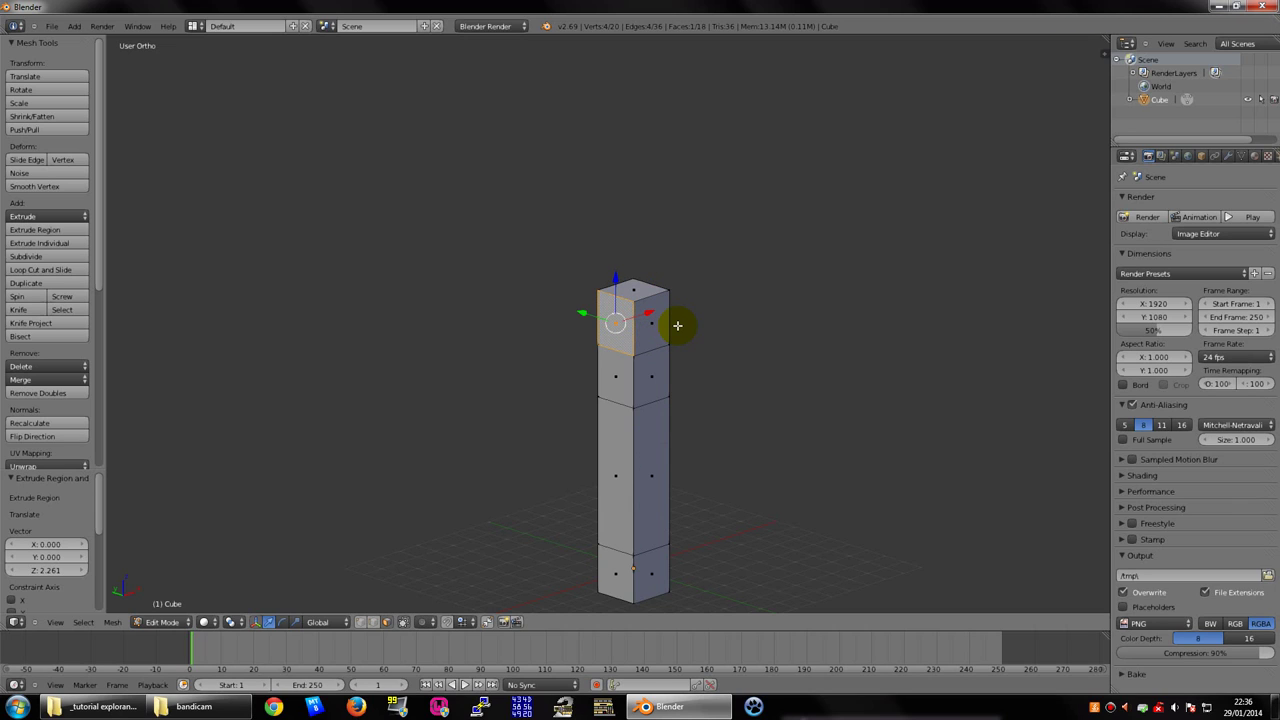
middle_click_drag(677, 325, 663, 330, "shift")
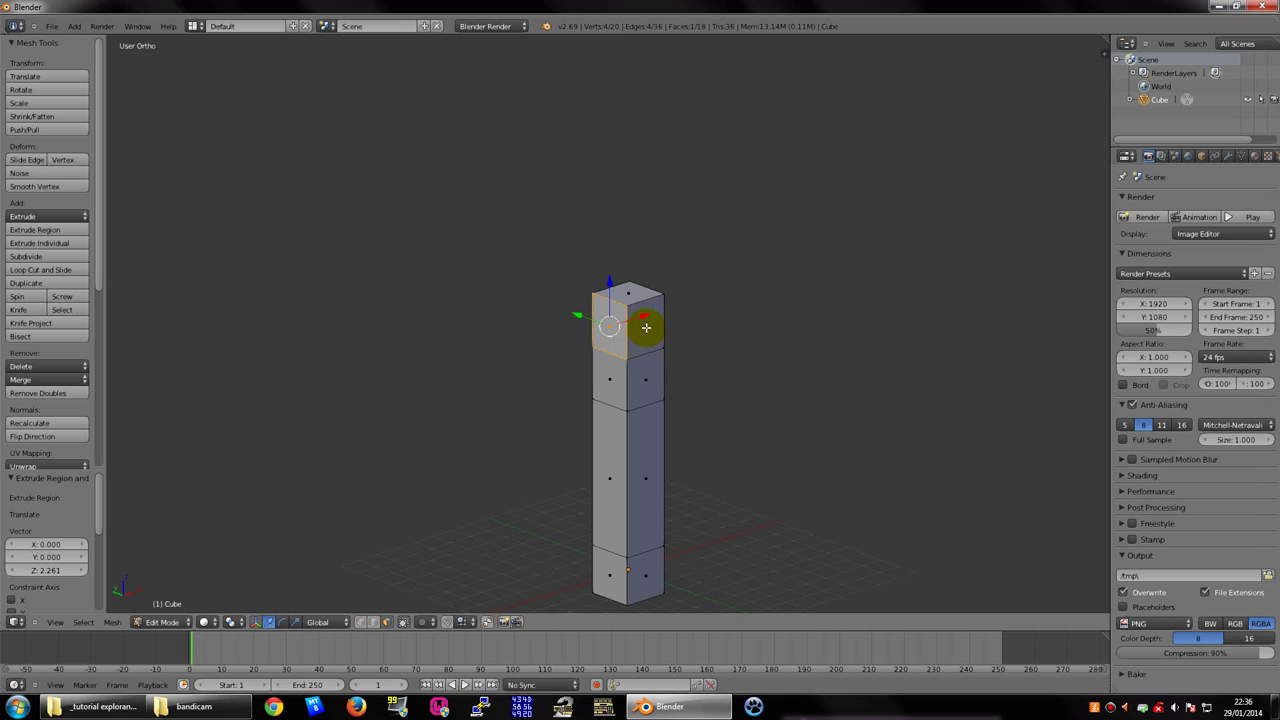
right_click(645, 329)
right_click(617, 320, "shift")
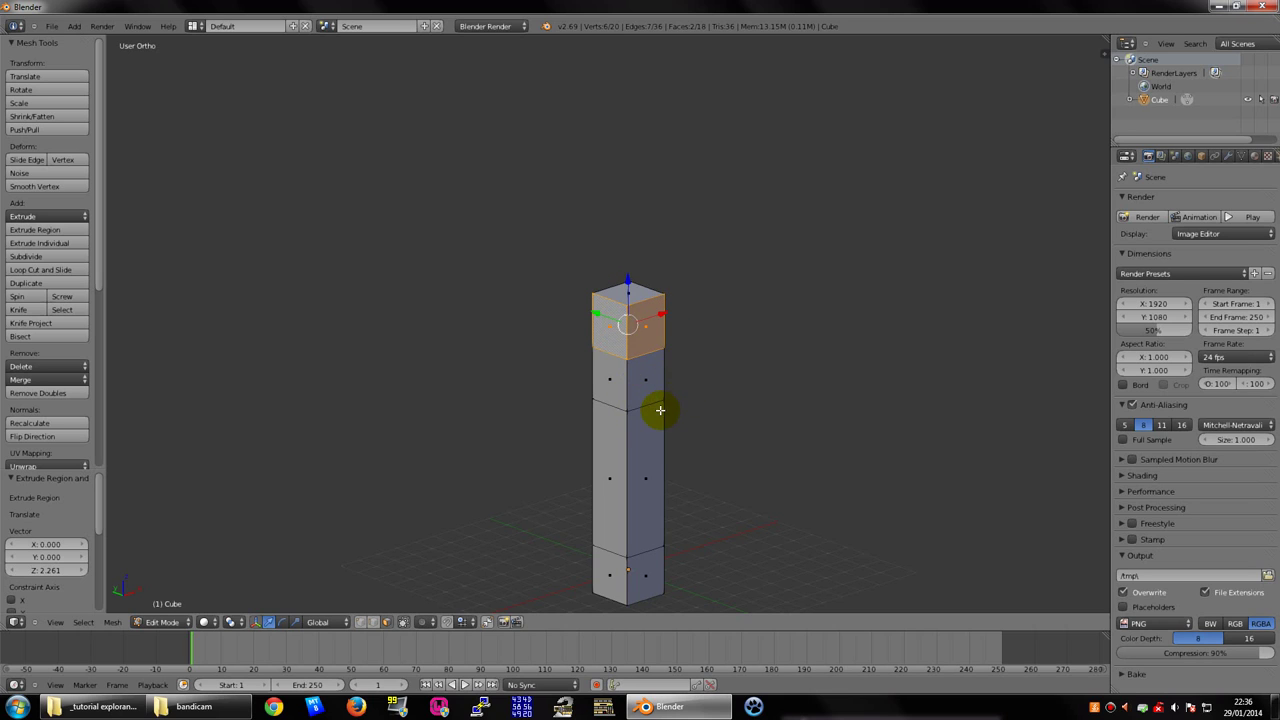
mouse_move(660, 408)
middle_mouse_down()
mouse_move(510, 429)
mouse_move(703, 363)
mouse_move(668, 470)
mouse_move(617, 420)
mouse_move(727, 311)
mouse_move(684, 385)
mouse_move(594, 380)
middle_mouse_up()
right_click(701, 358, "shift")
right_click(608, 372, "shift")
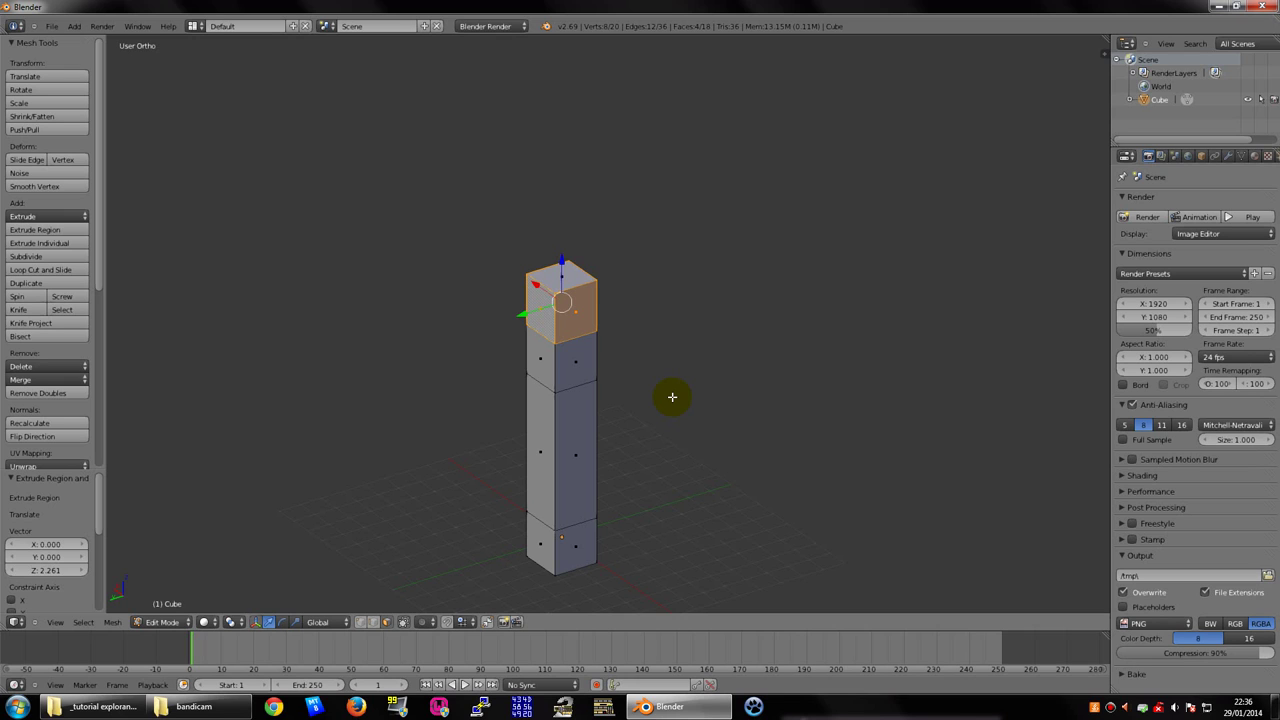
mouse_move(715, 416)
middle_mouse_down()
mouse_move(557, 437)
mouse_move(380, 429)
mouse_move(526, 437)
mouse_move(915, 343)
middle_mouse_up()
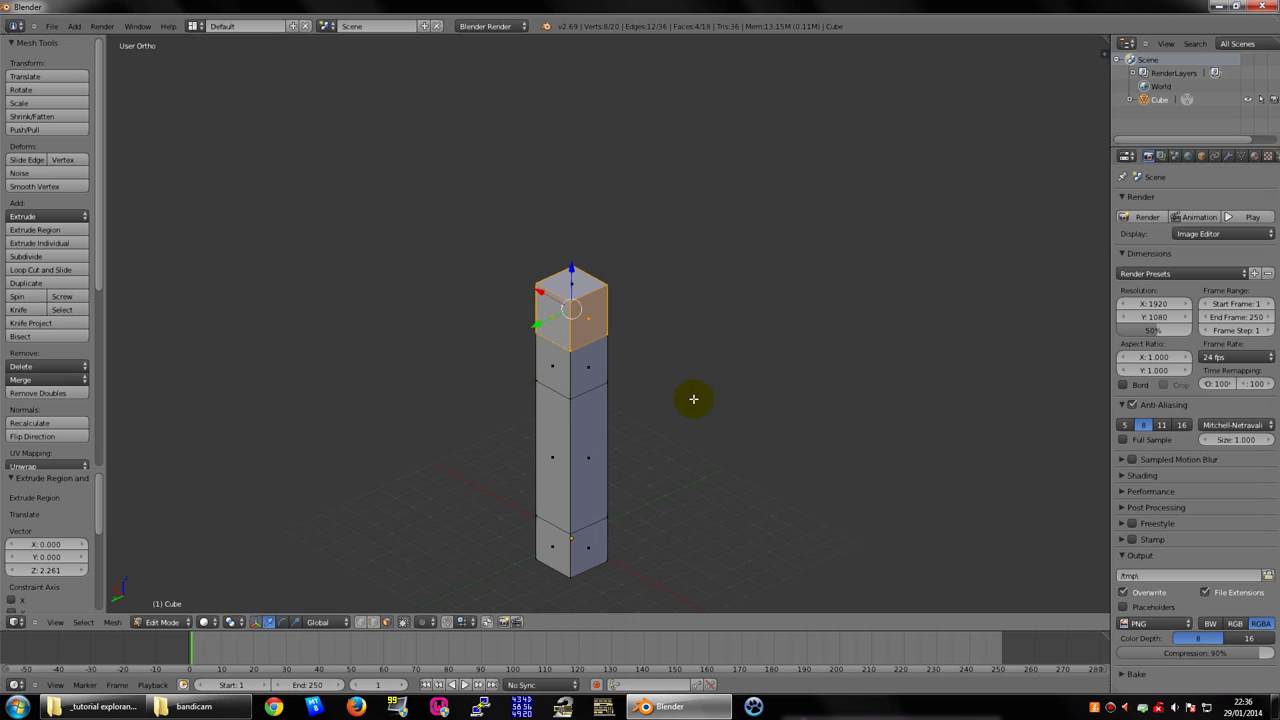
middle_click_drag(691, 400, 705, 400)
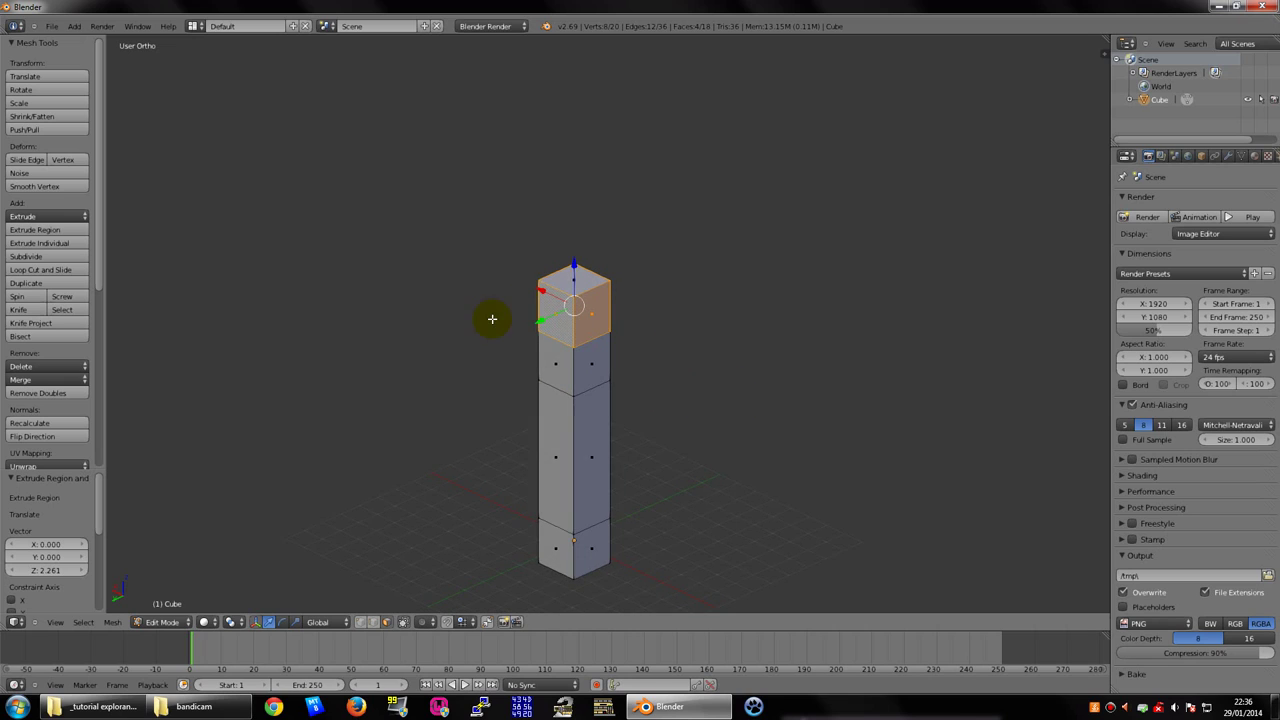
scroll(494, 320, "up", 1)
key("a")
right_click(586, 312)
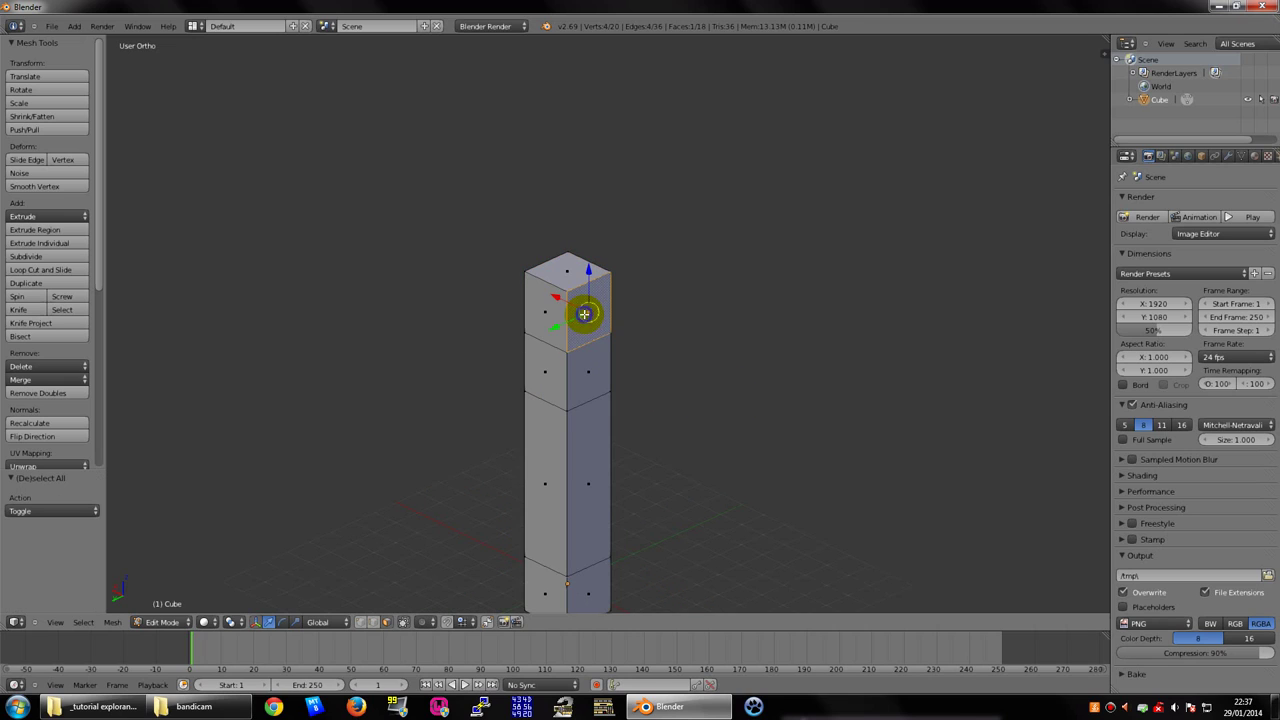
right_click(560, 318)
right_click(597, 311)
right_click(560, 323)
right_click(585, 313)
right_click(543, 312, "shift")
scroll(555, 320, "down", 3)
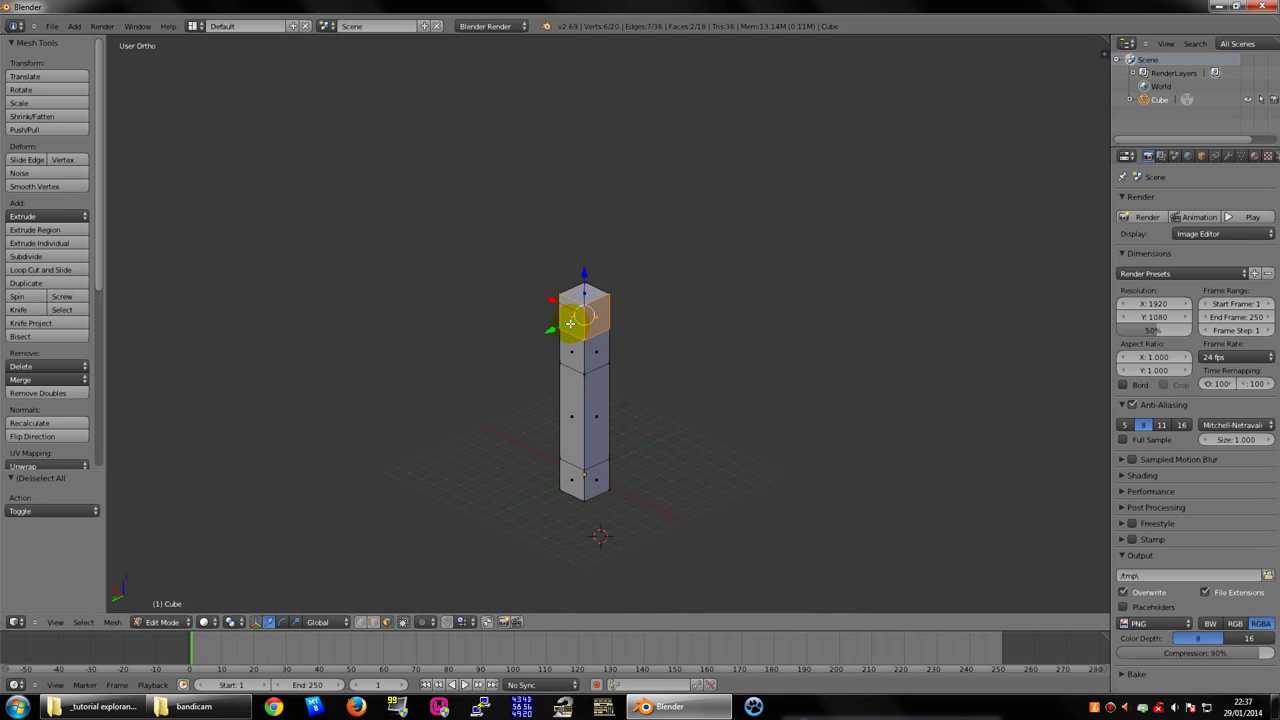
mouse_move(570, 328)
middle_mouse_down()
mouse_move(600, 366)
mouse_move(797, 343)
mouse_move(757, 331)
middle_mouse_up()
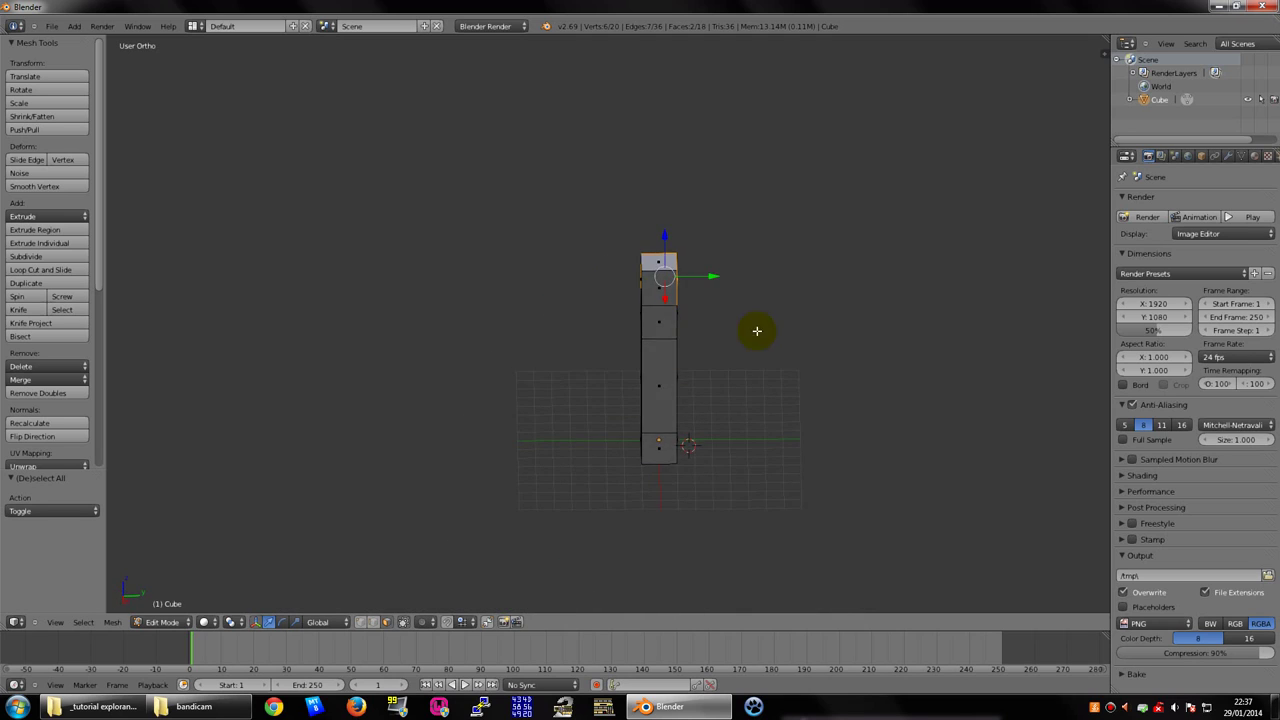
middle_click_drag(633, 296, 586, 380, "shift")
scroll(561, 438, "up", 4)
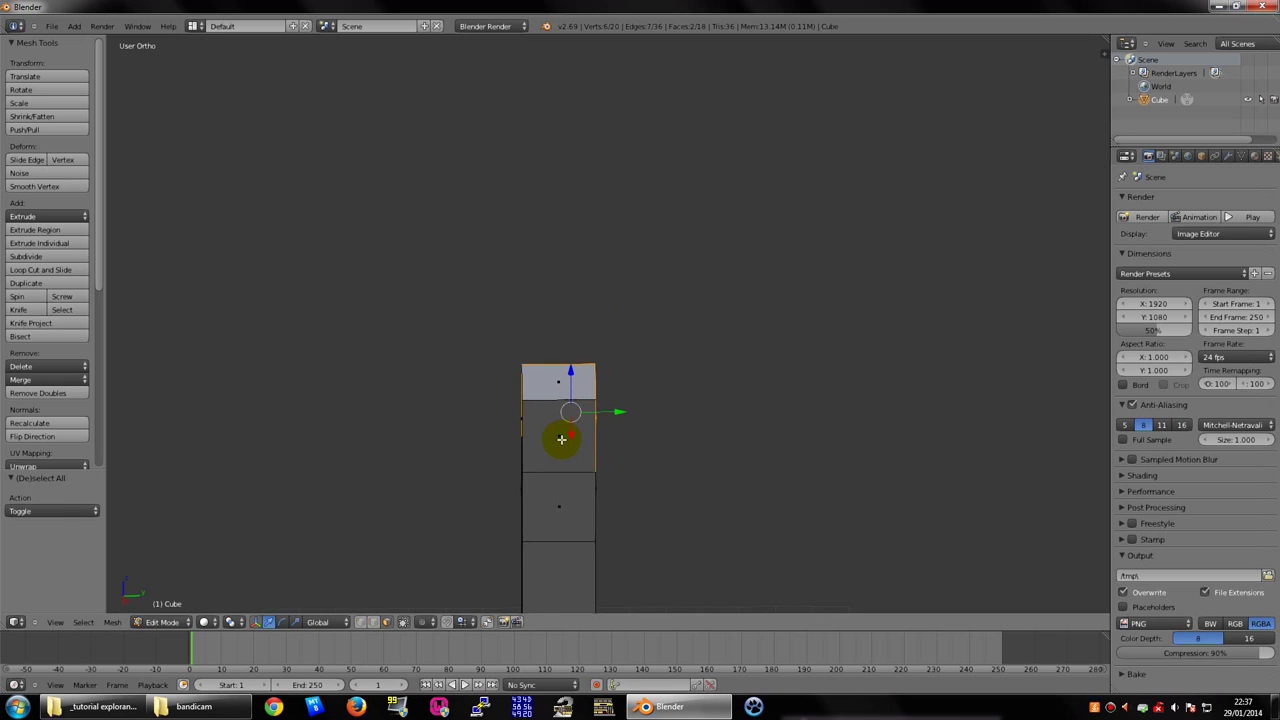
scroll(561, 437, "down", 3)
mouse_move(566, 437)
middle_mouse_down()
mouse_move(623, 443)
mouse_move(597, 386)
middle_mouse_up()
right_click(612, 392, "shift")
right_click(586, 390, "shift")
scroll(586, 390, "down", 3)
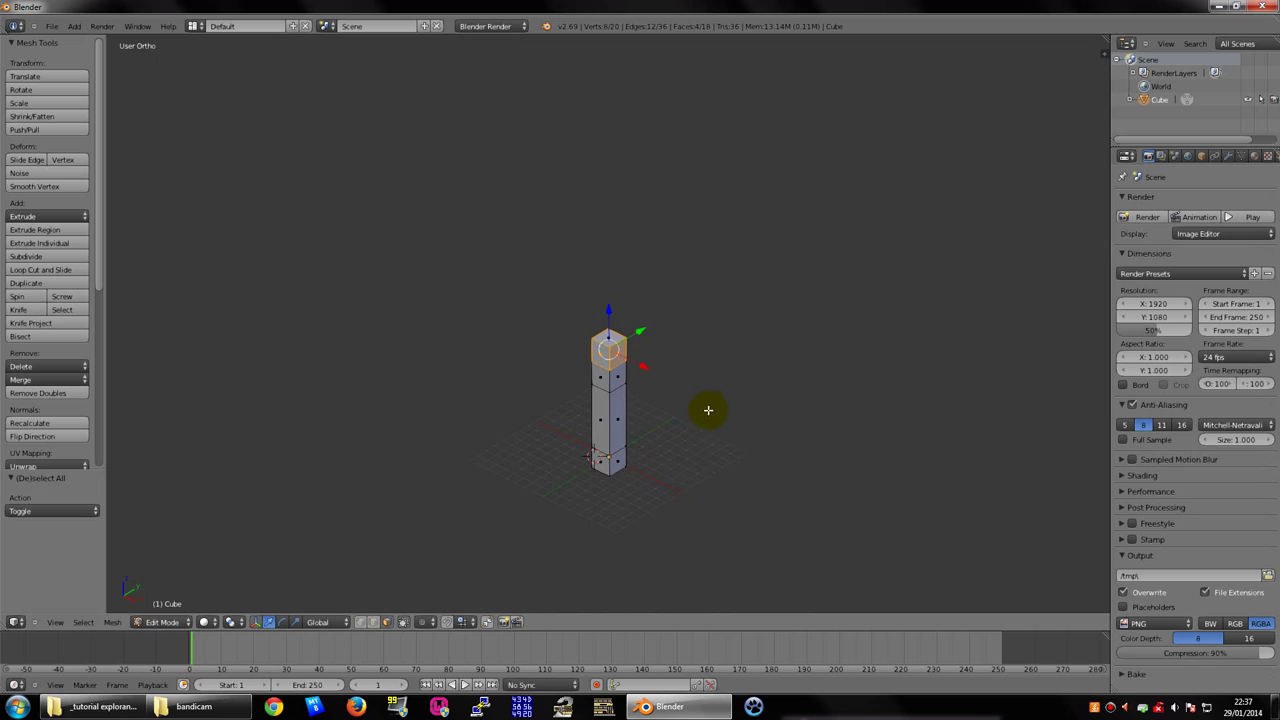
mouse_move(703, 409)
middle_mouse_down()
mouse_move(711, 380)
mouse_move(697, 364)
middle_mouse_up()
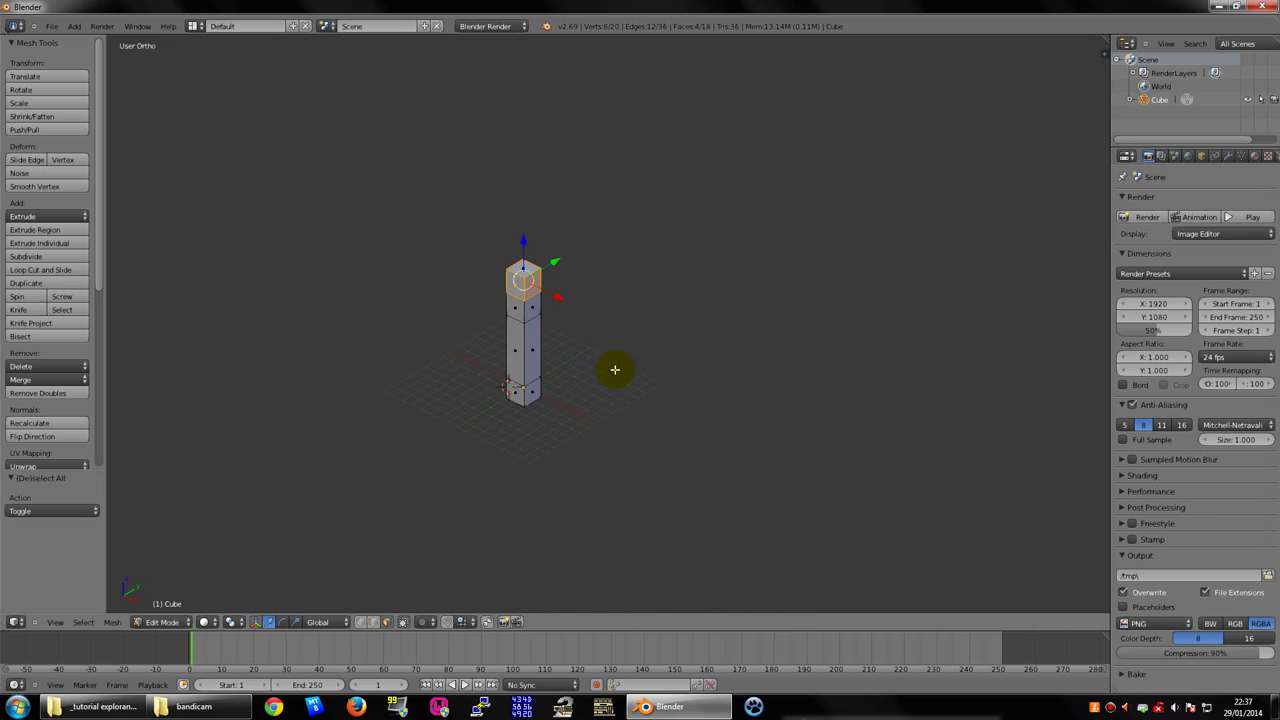
Scale the top block's faces up about 2.127 times into a wide slab
key("s")
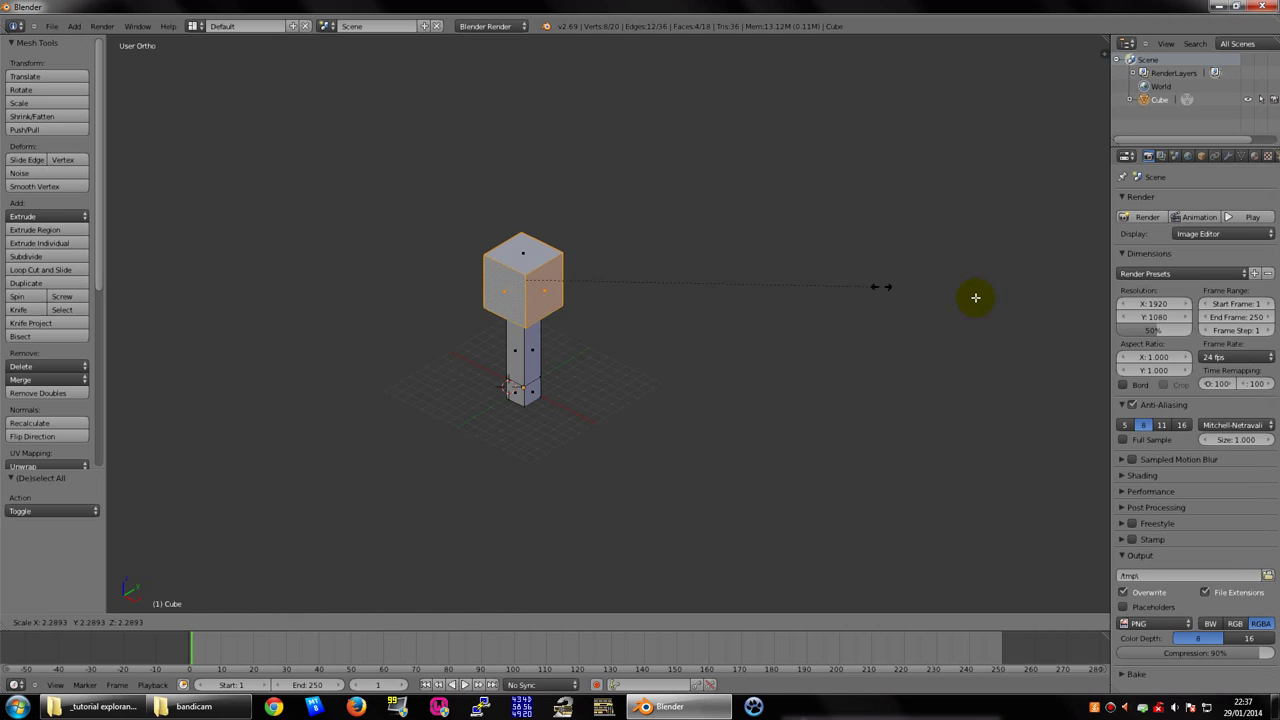
left_click(1021, 303)
key("s")
left_click(866, 271)
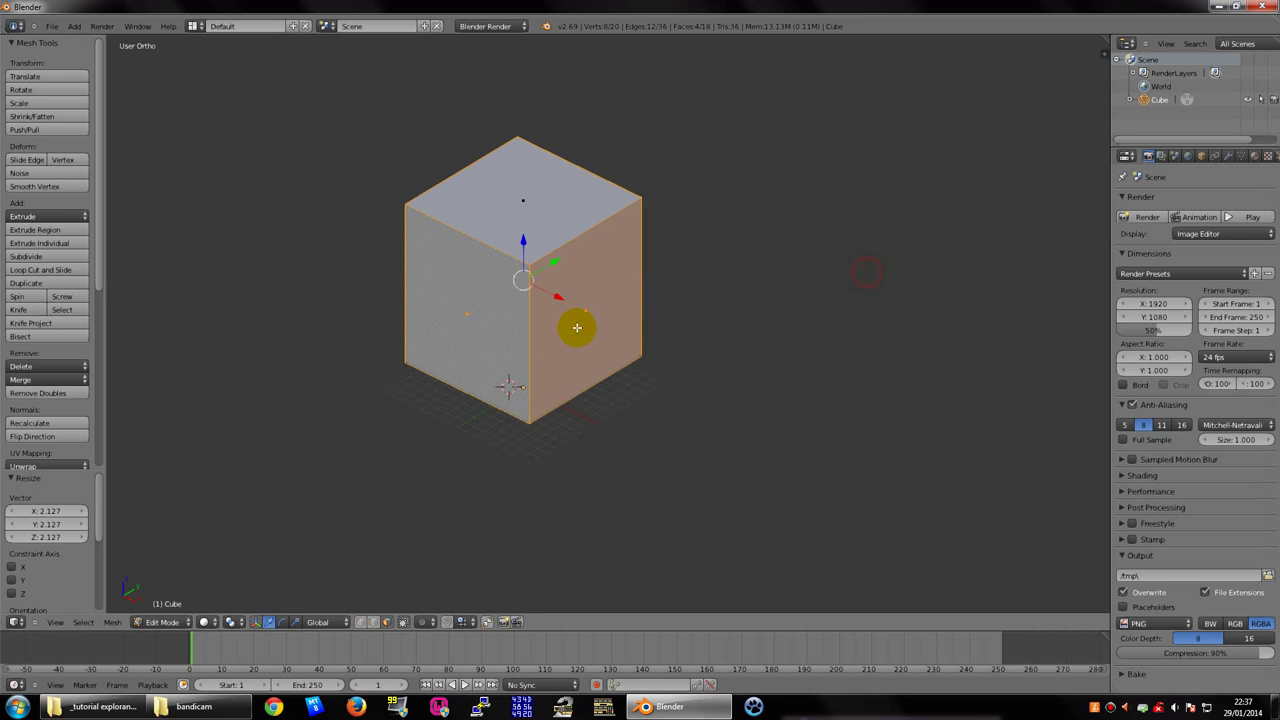
scroll(574, 326, "down", 2)
mouse_move(574, 326)
middle_mouse_down()
mouse_move(557, 277)
mouse_move(651, 223)
mouse_move(482, 335)
mouse_move(463, 423)
mouse_move(609, 251)
middle_mouse_up()
scroll(590, 304, "up", 3)
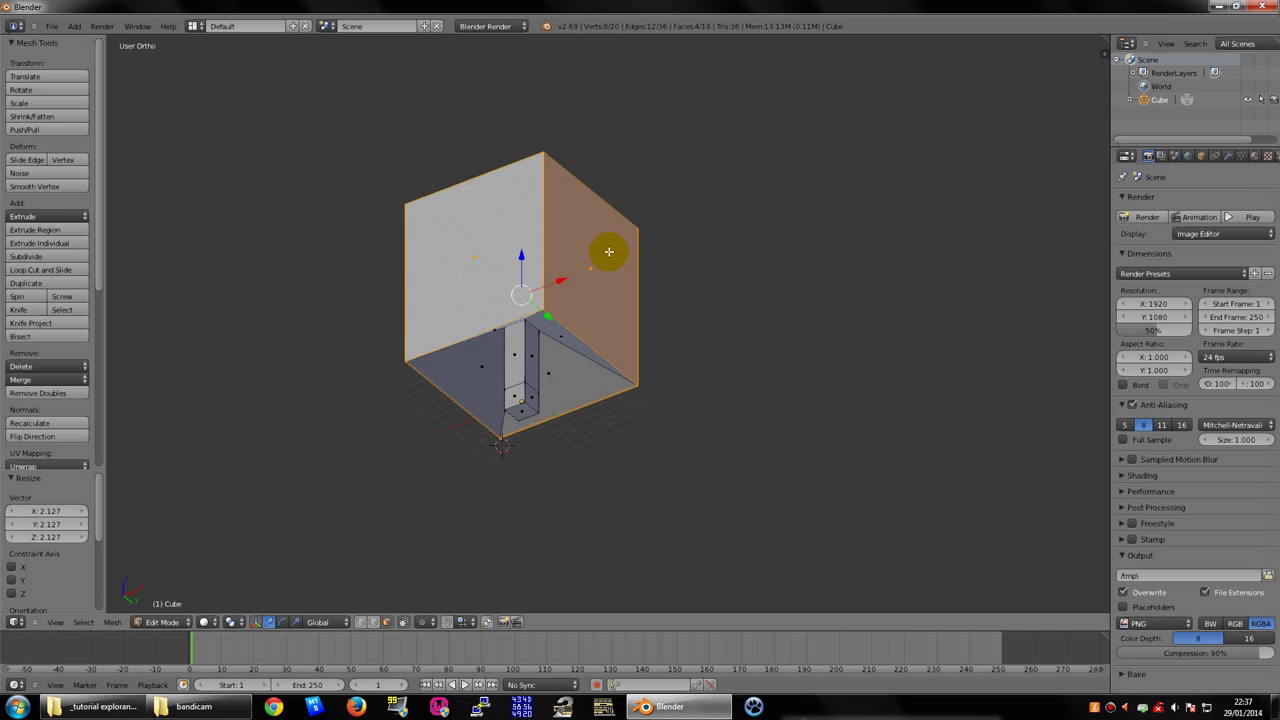
scroll(583, 363, "up", 3)
mouse_move(542, 374)
middle_mouse_down()
mouse_move(580, 340)
mouse_move(531, 340)
mouse_move(501, 308)
middle_mouse_up()
scroll(500, 335, "up", 3)
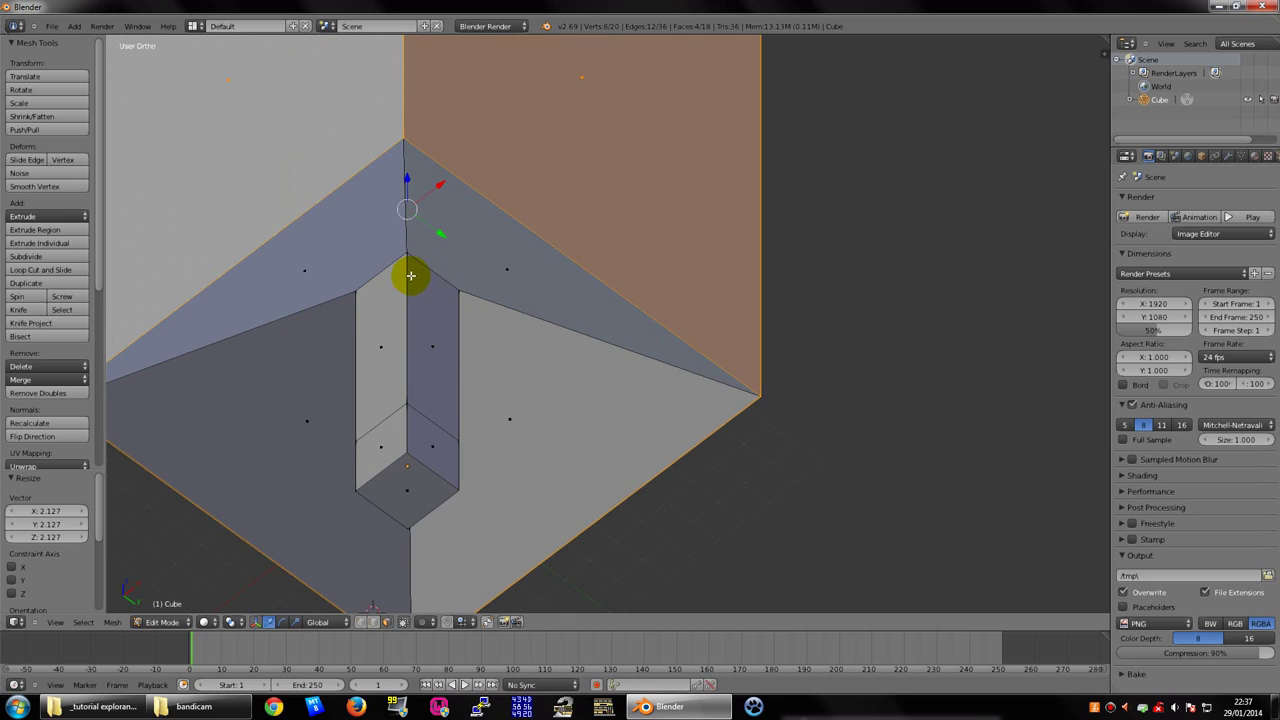
scroll(429, 477, "down", 2)
mouse_move(429, 477)
middle_mouse_down()
mouse_move(526, 406)
mouse_move(460, 443)
mouse_move(451, 400)
mouse_move(569, 391)
mouse_move(517, 460)
mouse_move(323, 403)
mouse_move(341, 487)
middle_mouse_up()
scroll(451, 400, "down", 2)
mouse_move(432, 507)
middle_mouse_down()
mouse_move(725, 464)
mouse_move(740, 434)
mouse_move(520, 430)
mouse_move(477, 384)
mouse_move(417, 426)
mouse_move(491, 529)
mouse_move(468, 349)
mouse_move(540, 346)
mouse_move(549, 414)
mouse_move(643, 126)
mouse_move(623, 291)
middle_mouse_up()
mouse_move(571, 366)
middle_mouse_down()
mouse_move(567, 349)
mouse_move(534, 366)
mouse_move(644, 312)
middle_mouse_up()
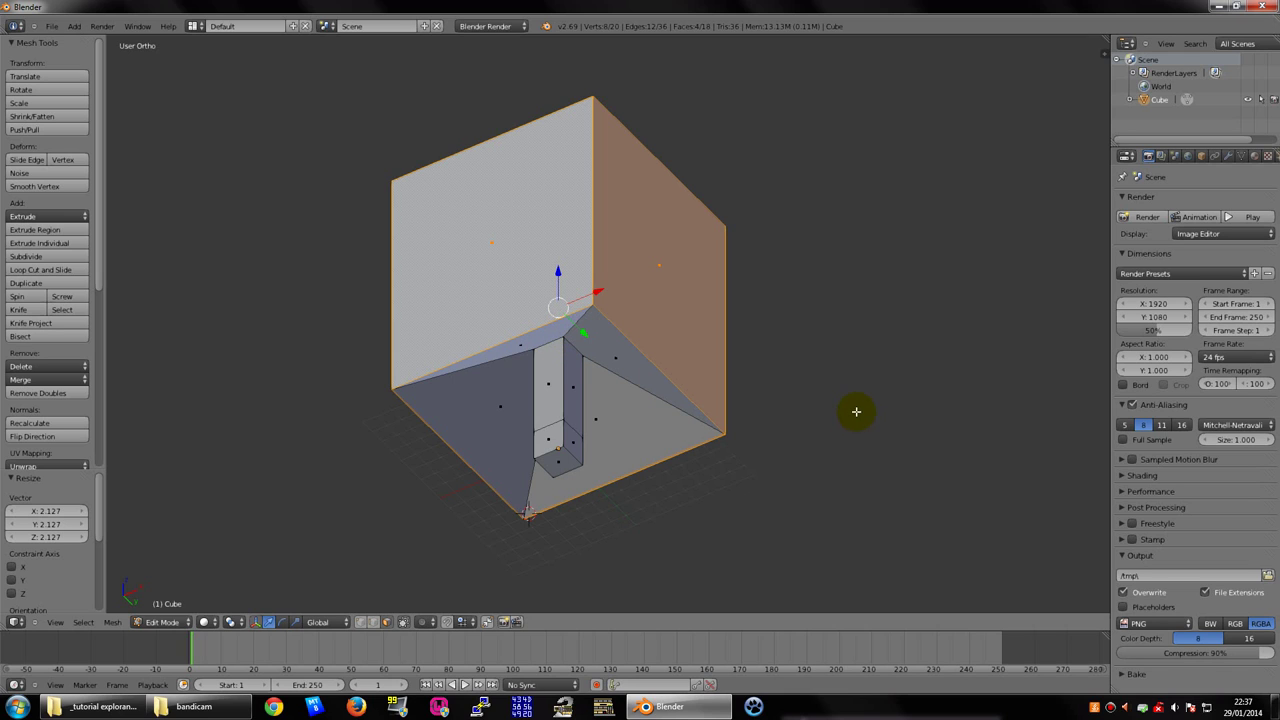
mouse_move(791, 408)
middle_mouse_down()
mouse_move(689, 297)
mouse_move(726, 411)
mouse_move(734, 243)
middle_mouse_up()
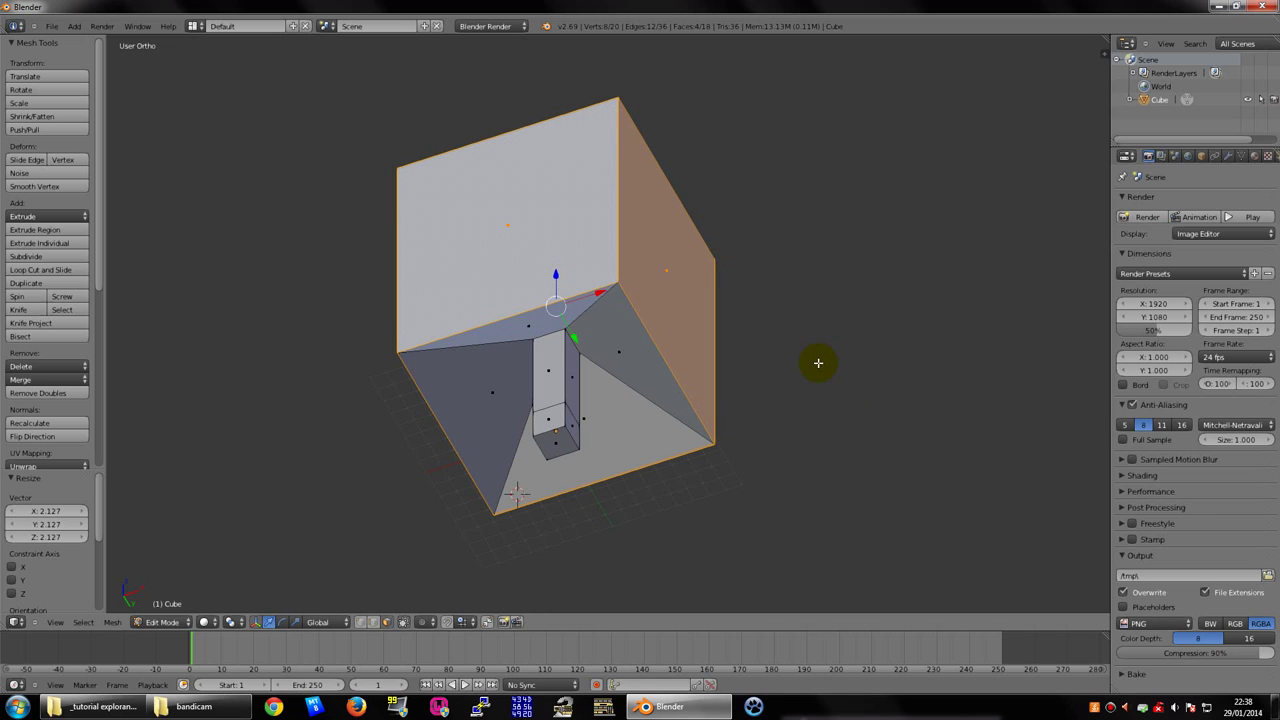
Raise the slab 6.62 units along Z, cancelling a second move attempt
key("g")
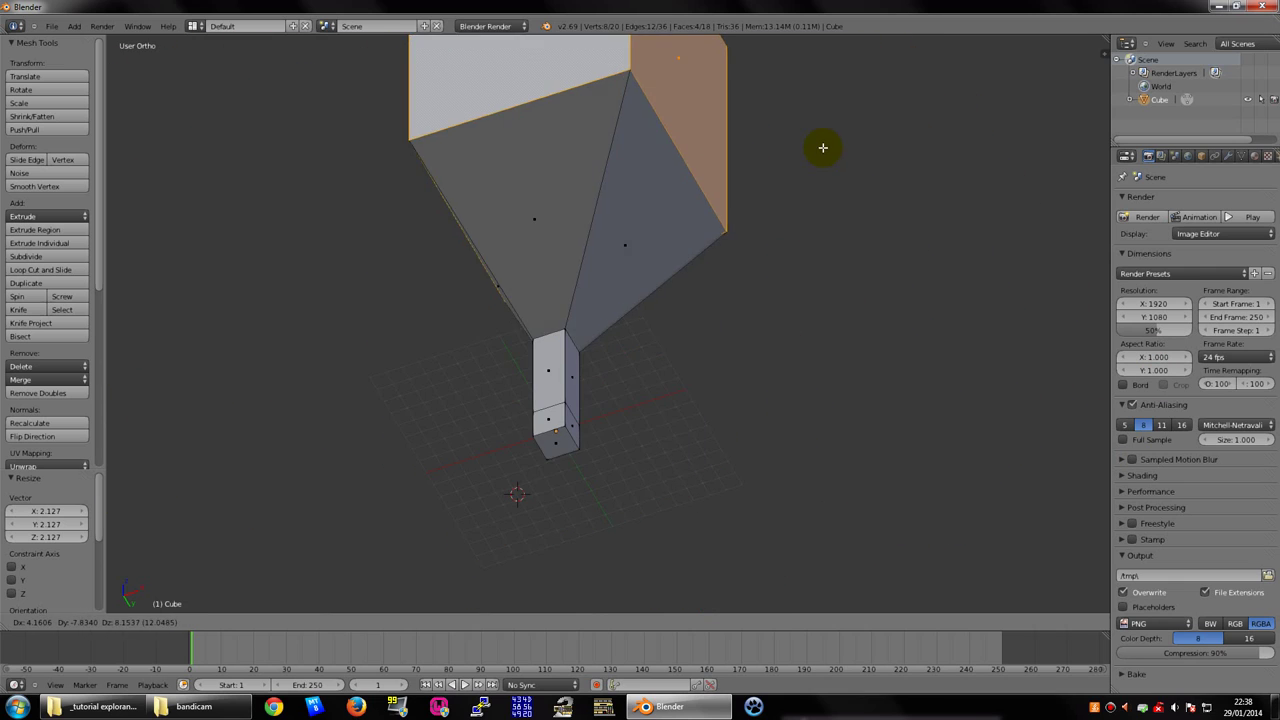
key("z")
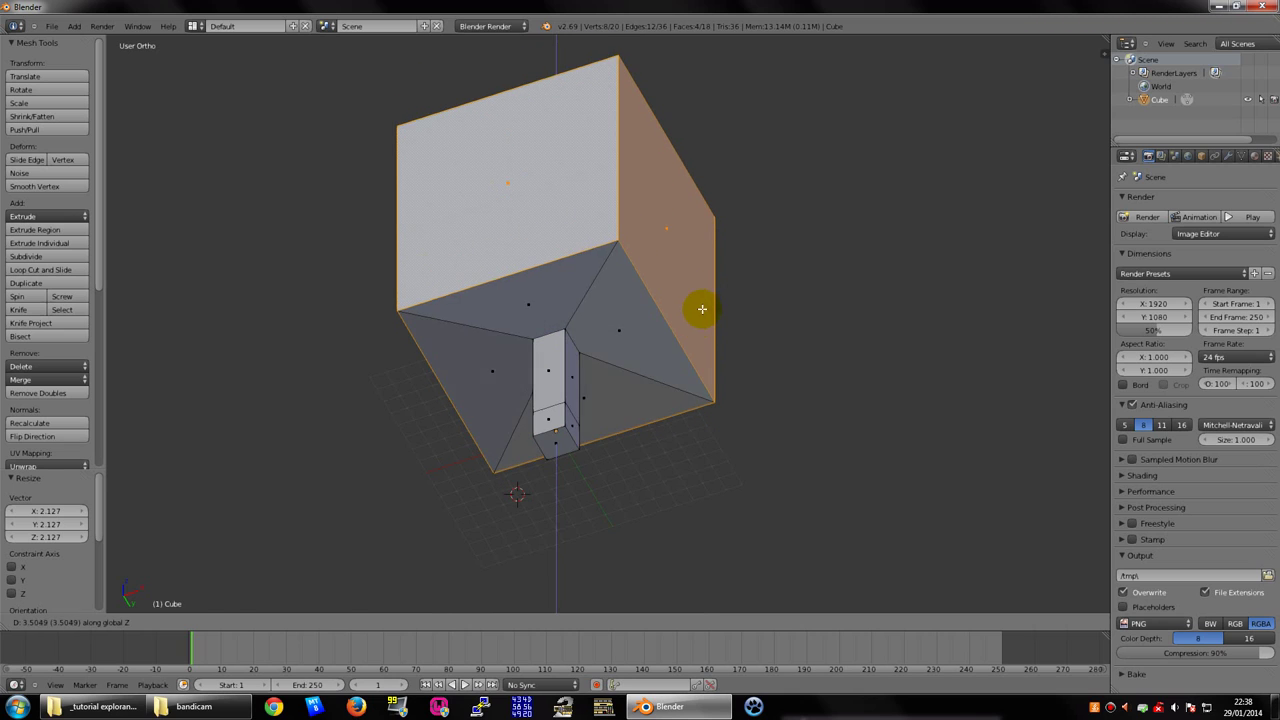
left_click(700, 298)
mouse_move(643, 349)
middle_mouse_down()
mouse_move(709, 372)
mouse_move(778, 279)
mouse_move(780, 354)
mouse_move(782, 298)
middle_mouse_up()
key("g")
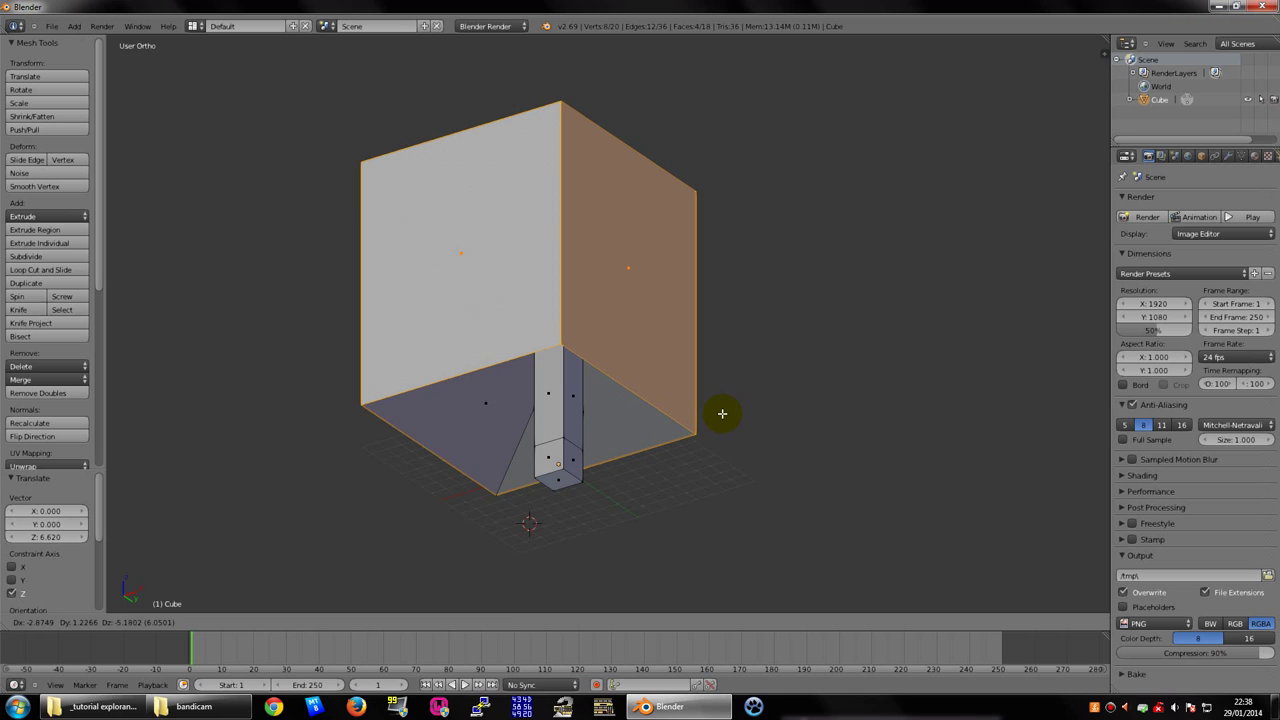
right_click(722, 413)
mouse_move(726, 443)
middle_mouse_down()
mouse_move(657, 457)
mouse_move(737, 425)
mouse_move(723, 443)
mouse_move(791, 429)
mouse_move(701, 418)
mouse_move(746, 351)
mouse_move(726, 360)
mouse_move(726, 383)
mouse_move(625, 411)
middle_mouse_up()
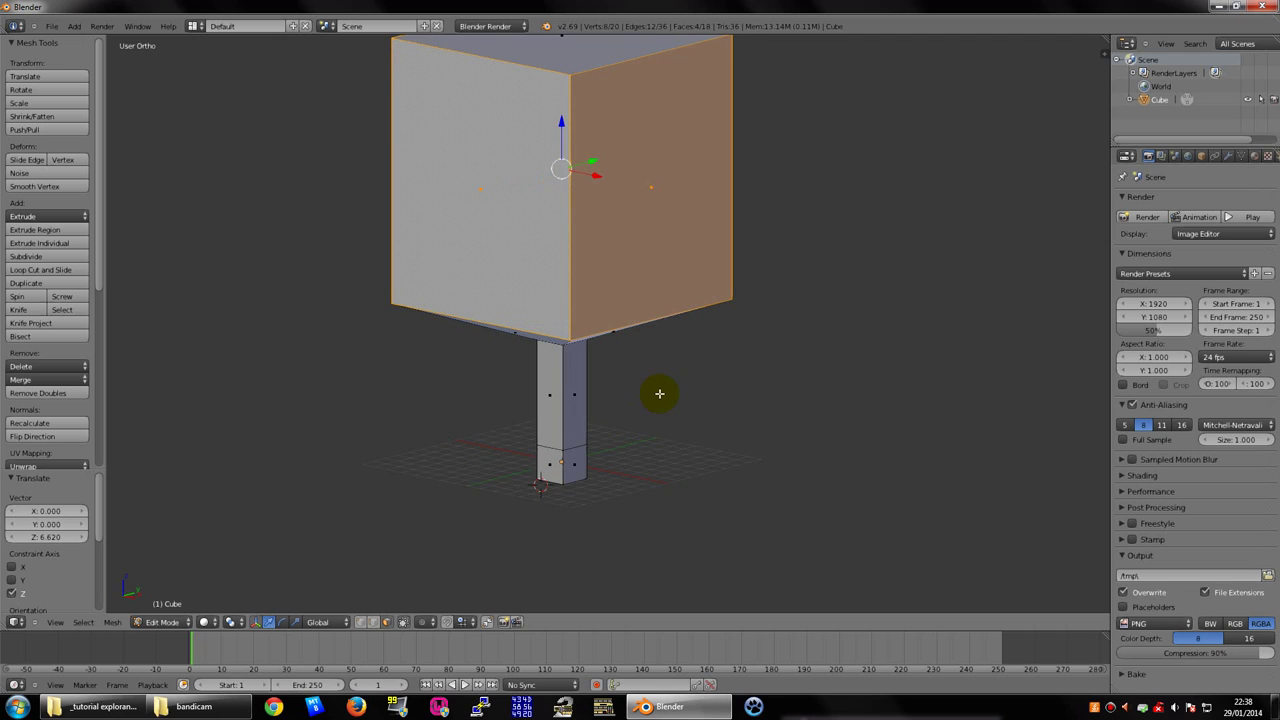
key("KP_3")
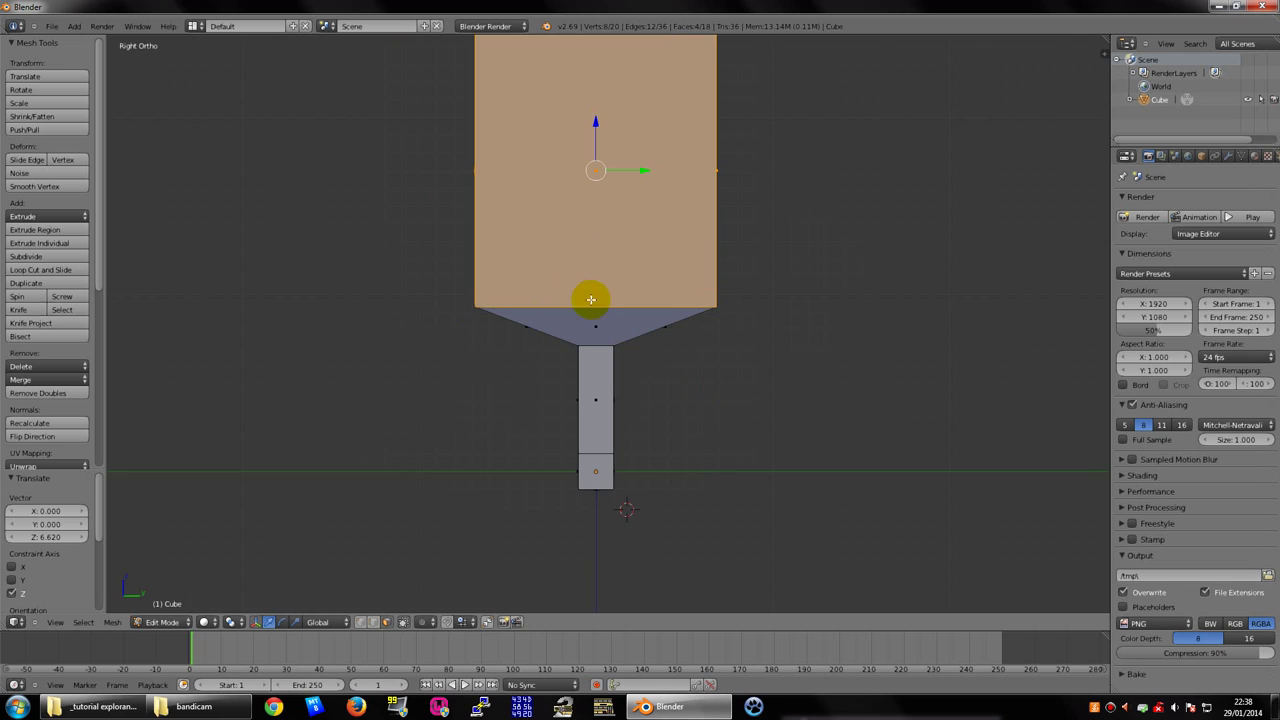
scroll(610, 285, "down", 2)
scroll(624, 271, "up", 2)
scroll(722, 285, "down", 2)
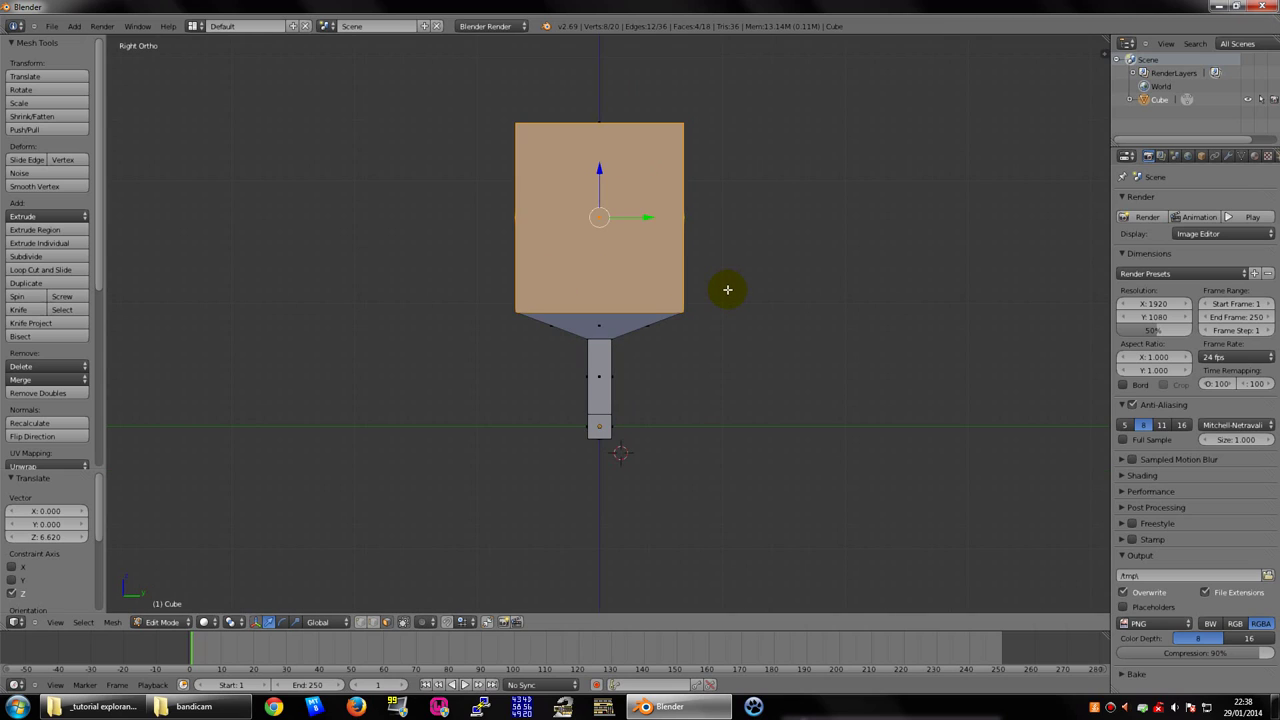
key("KP_5")
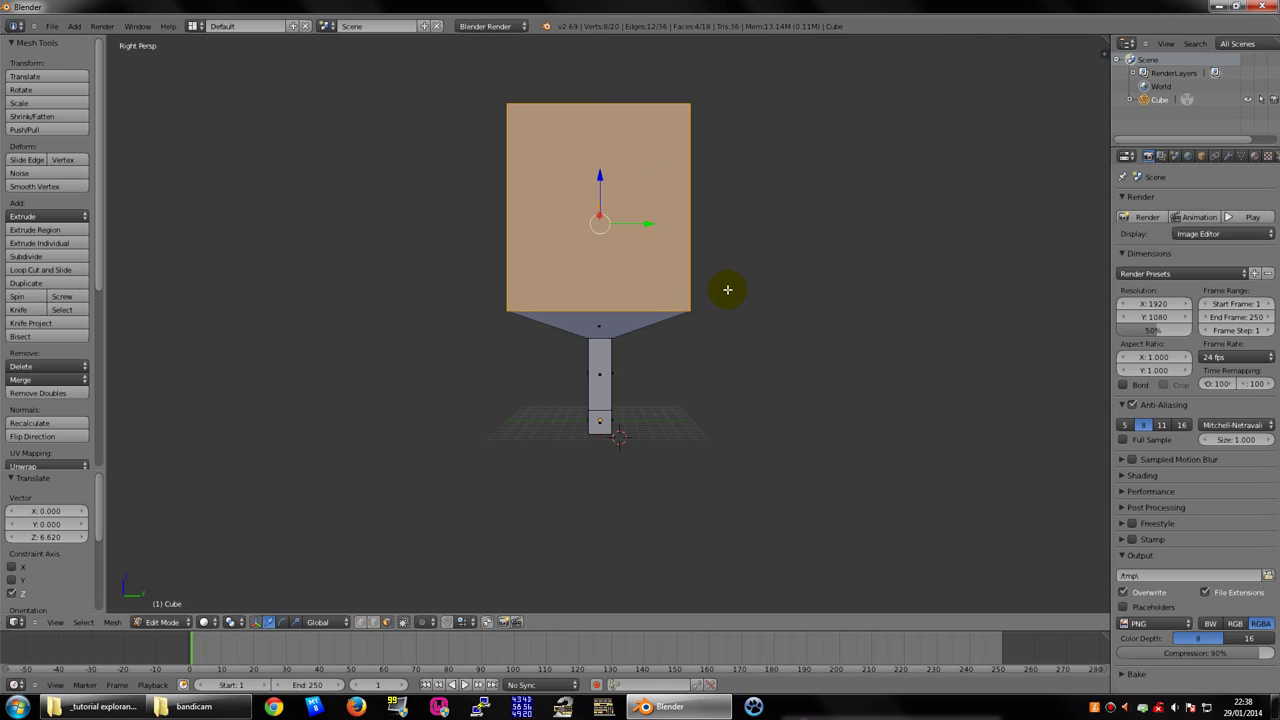
key("KP_5")
key("KP_5")
key("KP_5")
key("KP_5")
key("KP_5")
key("KP_5")
key("KP_5")
key("KP_5")
key("KP_5")
key("KP_5")
key("KP_5")
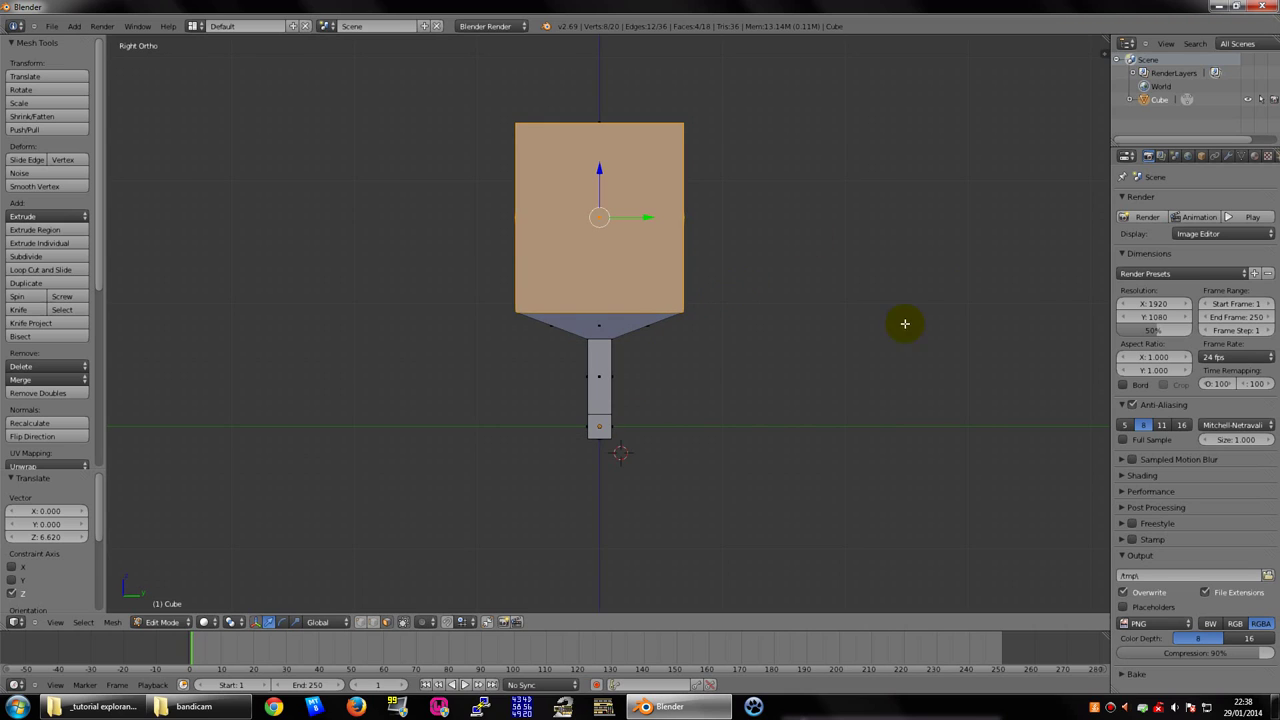
key("KP_5")
key("KP_5")
key("KP_5")
key("KP_5")
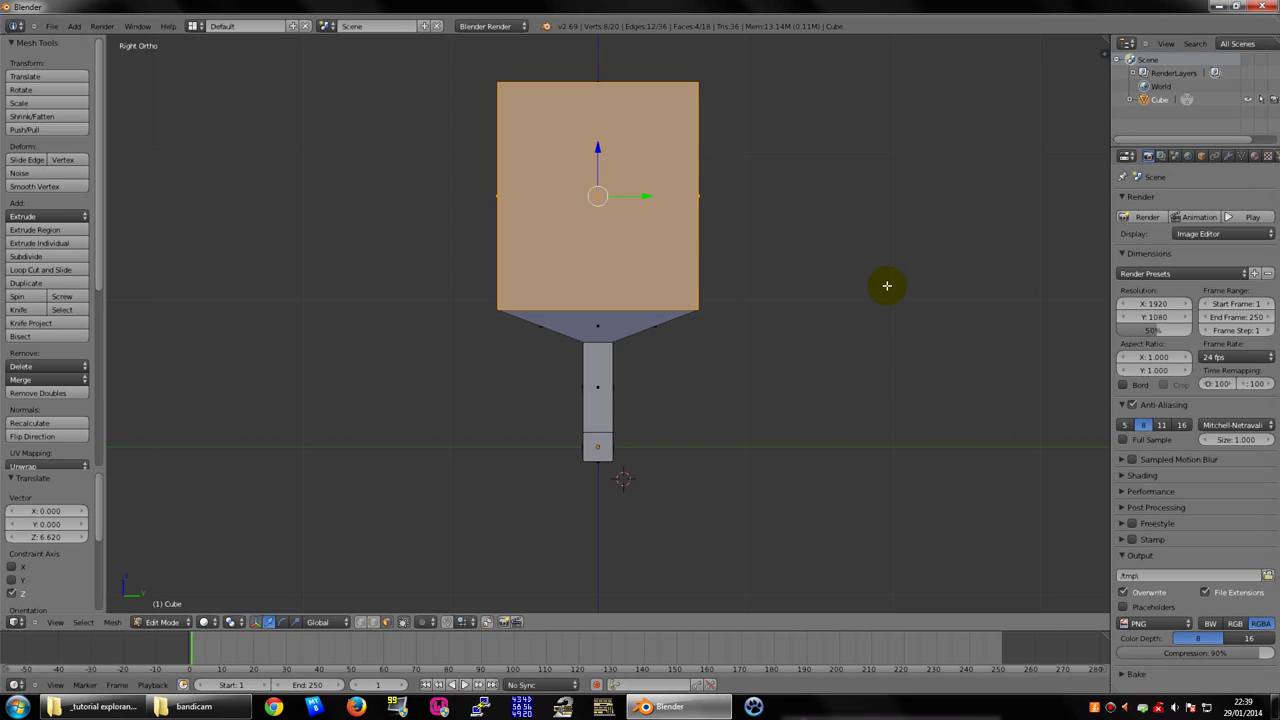
key("KP_4")
key("KP_4")
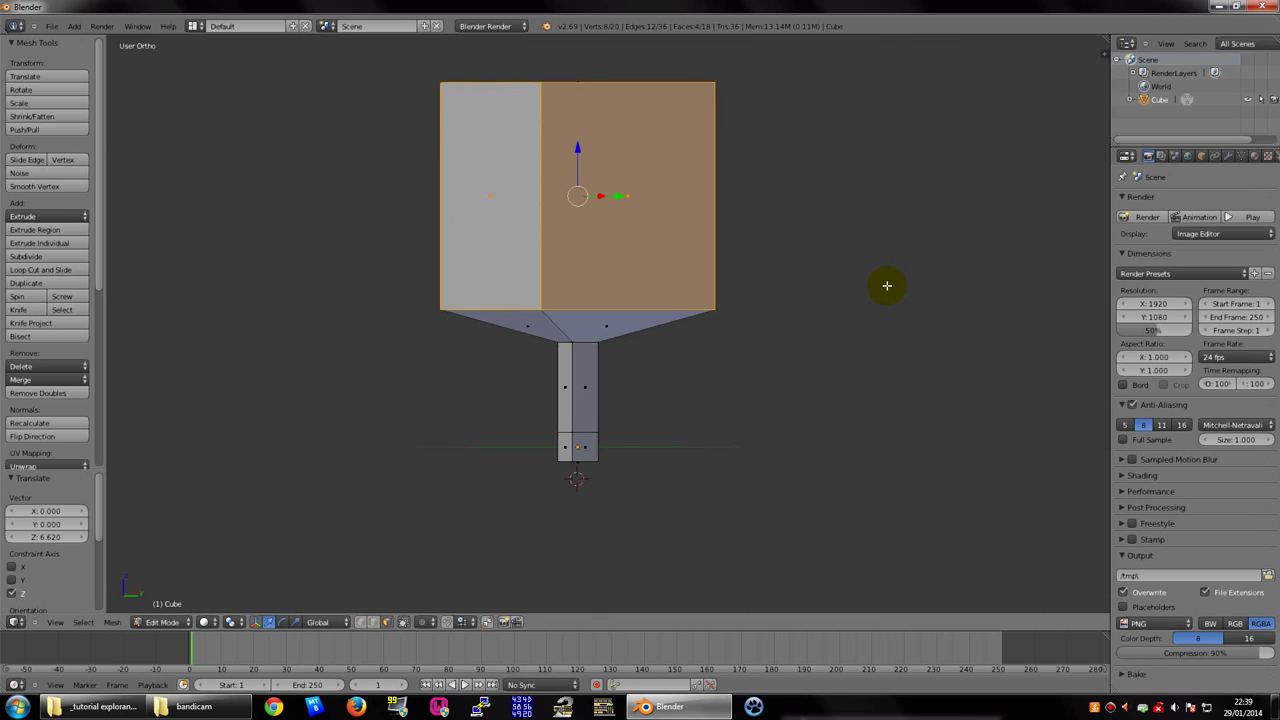
key("KP_4")
key("KP_4")
key("KP_6")
key("KP_6")
key("KP_6")
key("KP_6")
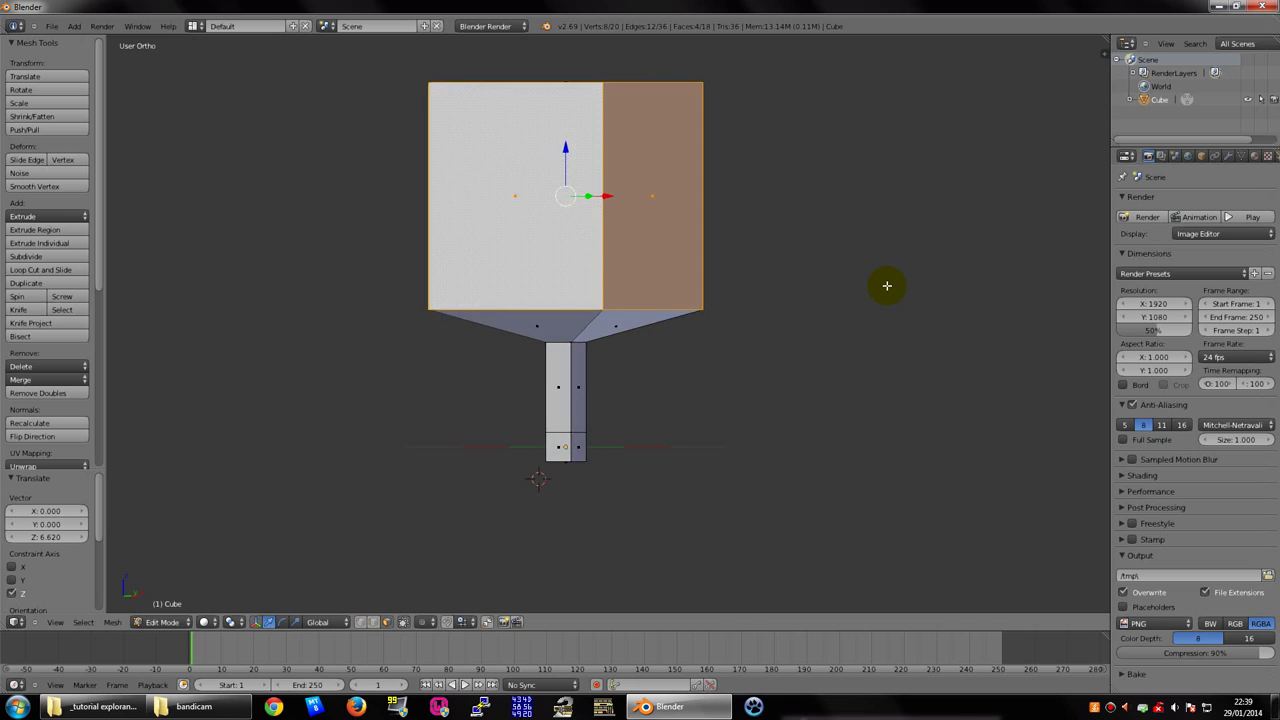
key("KP_6")
key("KP_6")
key("KP_6")
key("KP_6")
key("KP_4")
key("KP_4")
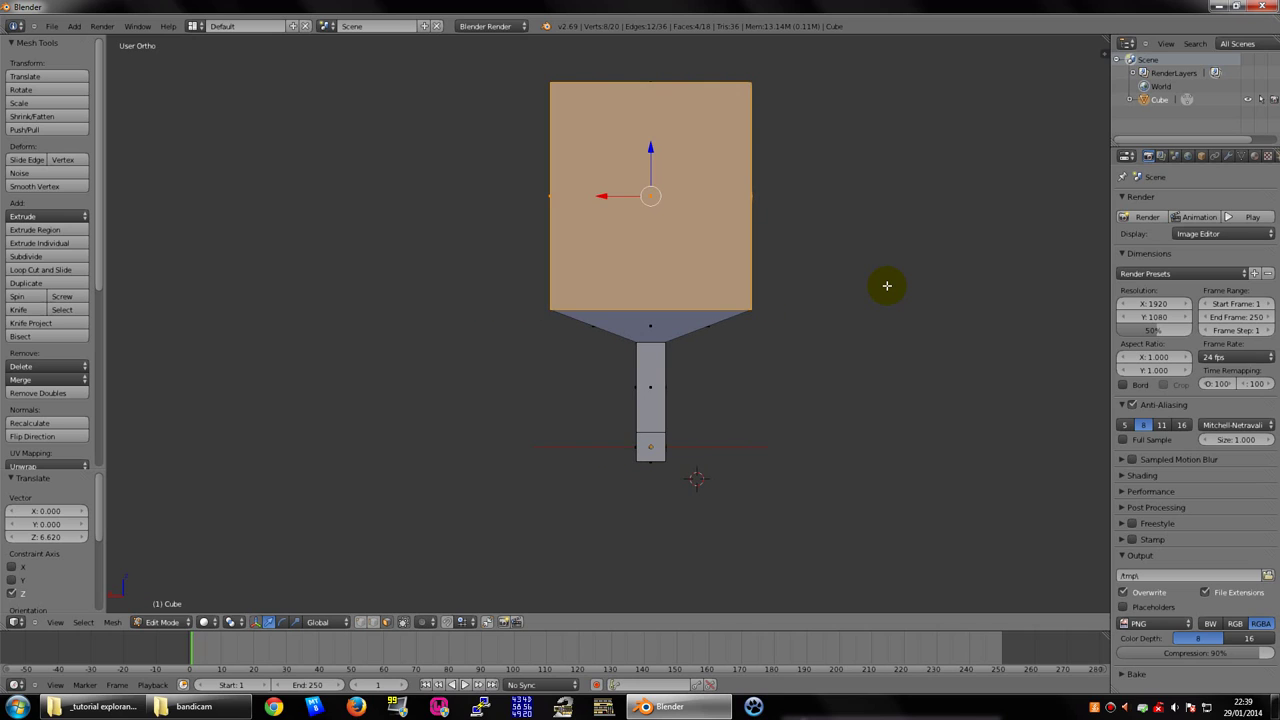
key("KP_2")
key("KP_2")
key("KP_2")
key("KP_2")
key("KP_2")
key("KP_2")
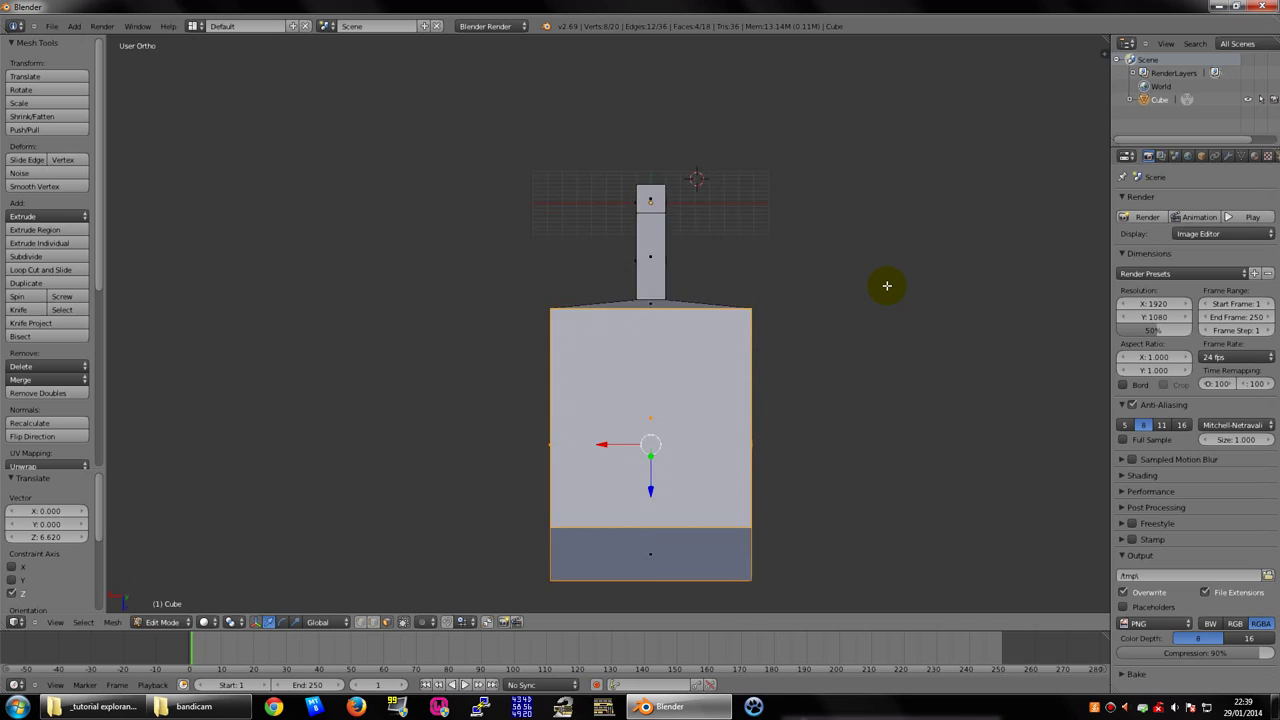
key("KP_2")
key("KP_2")
key("KP_2")
key("KP_2")
key("KP_2")
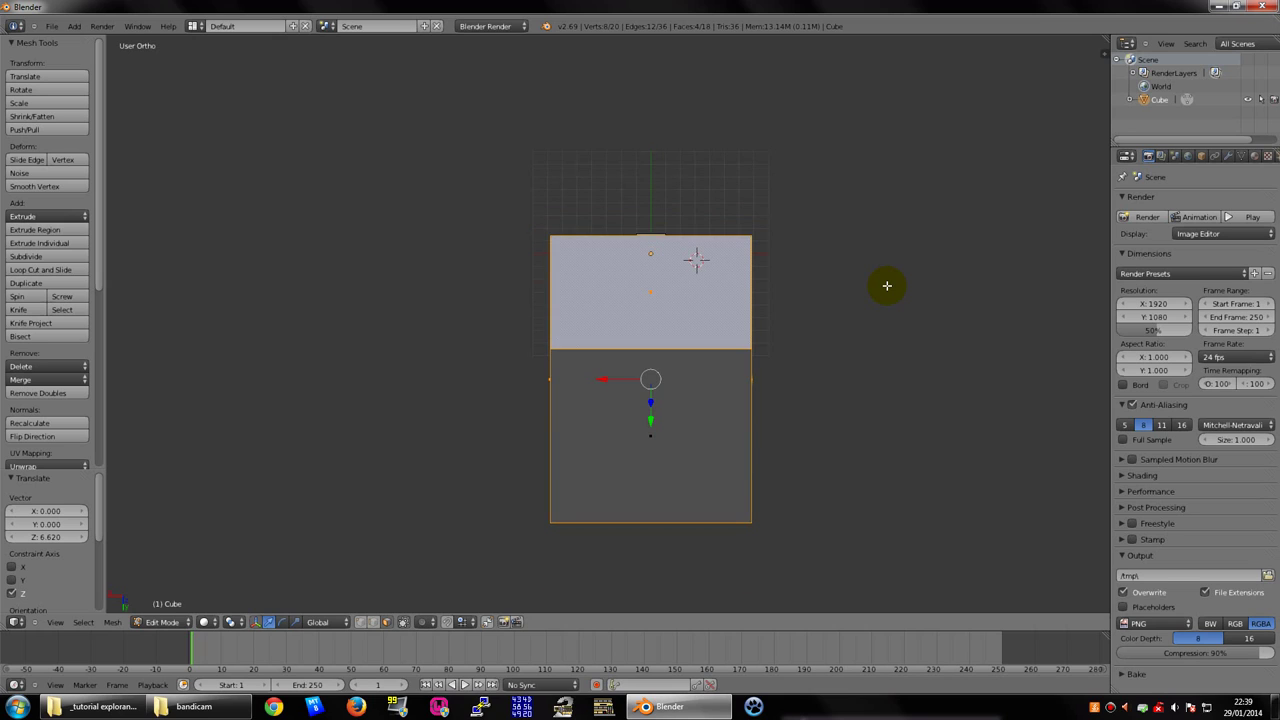
key("KP_2")
key("KP_2")
key("KP_2")
key("KP_2")
key("KP_2")
key("KP_2")
key("KP_2")
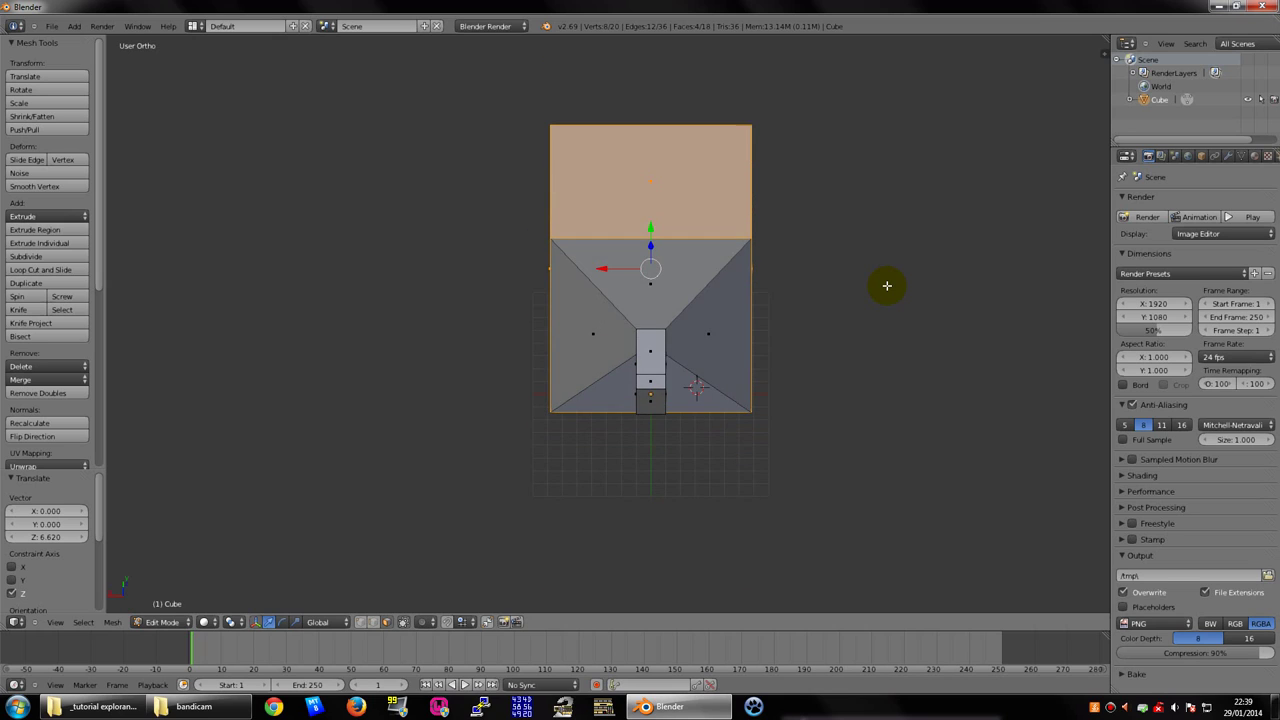
Lower the top block 1.225 units along Z, seen from the front view
key("KP_8")
key("KP_8")
key("KP_8")
key("KP_2")
key("KP_8")
key("KP_8")
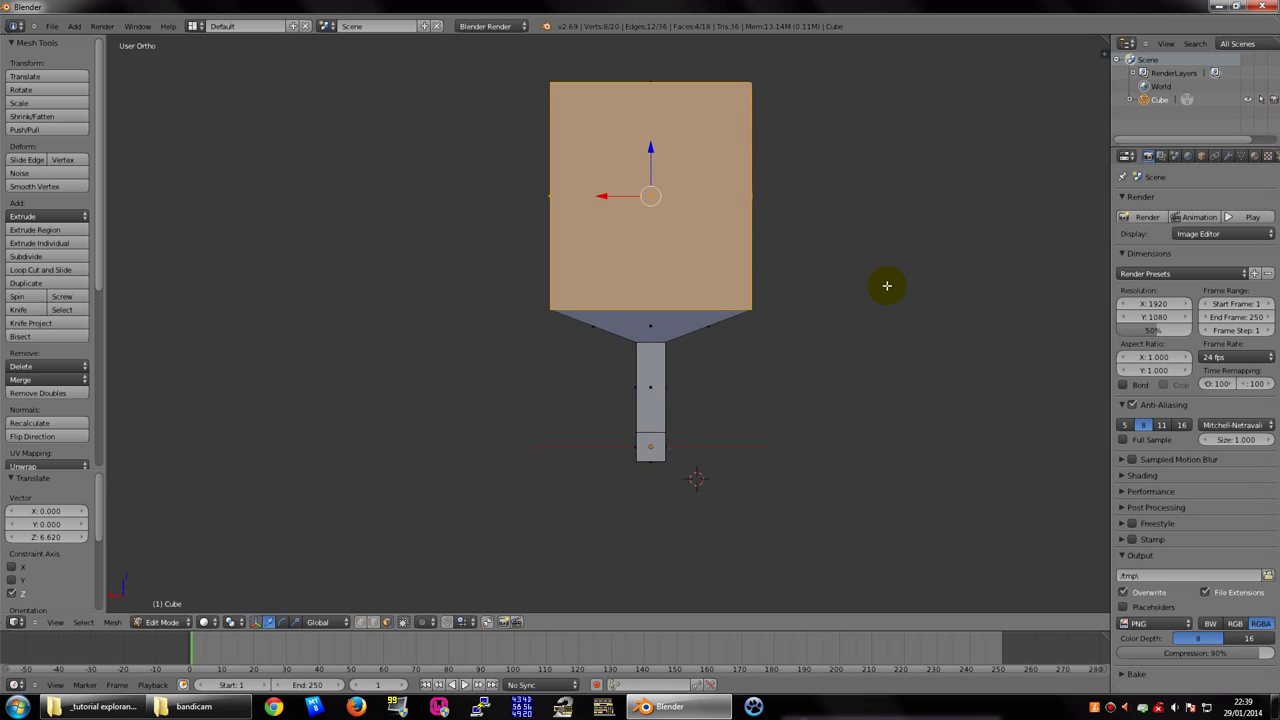
scroll(1056, 352, "up", 2)
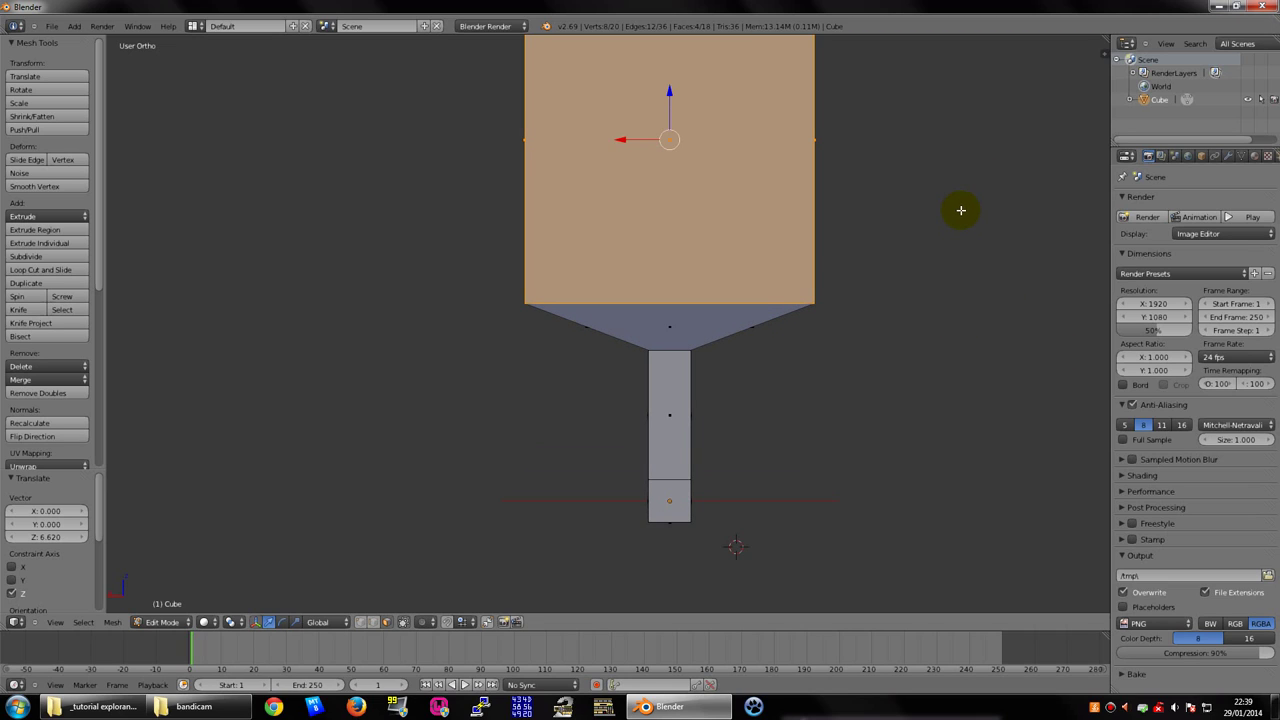
key("g")
key("z")
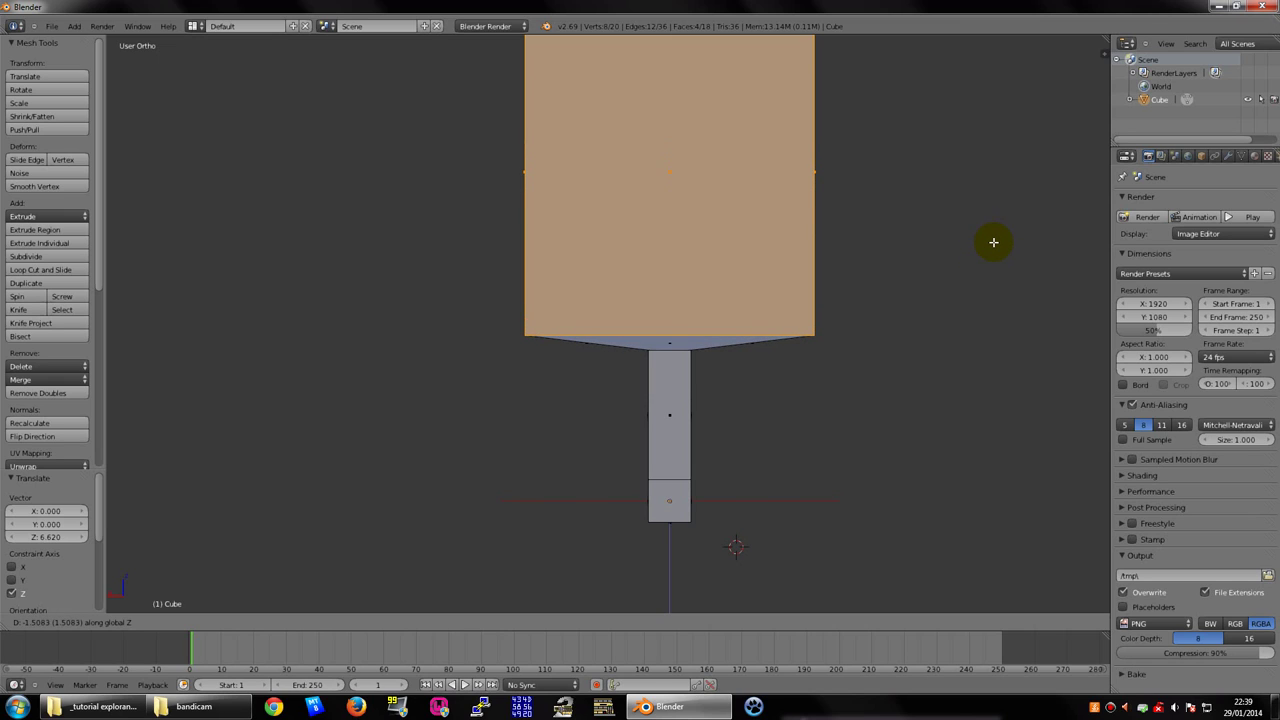
left_click(993, 237)
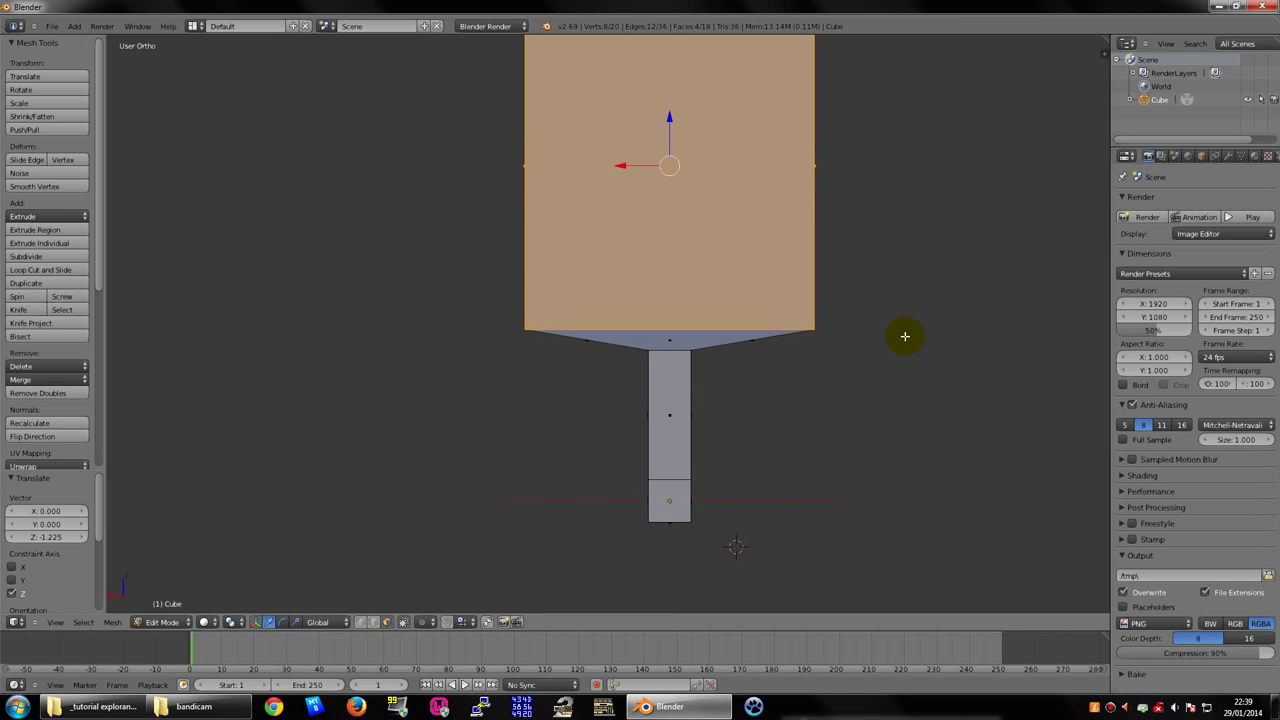
Orbit around the mesh to inspect the shallower taper beneath the block
mouse_move(867, 341)
middle_mouse_down("shift")
mouse_move(730, 339)
mouse_move(714, 363)
mouse_move(653, 333)
middle_mouse_up("shift")
mouse_move(621, 394)
middle_mouse_down()
mouse_move(580, 363)
mouse_move(666, 363)
middle_mouse_up()
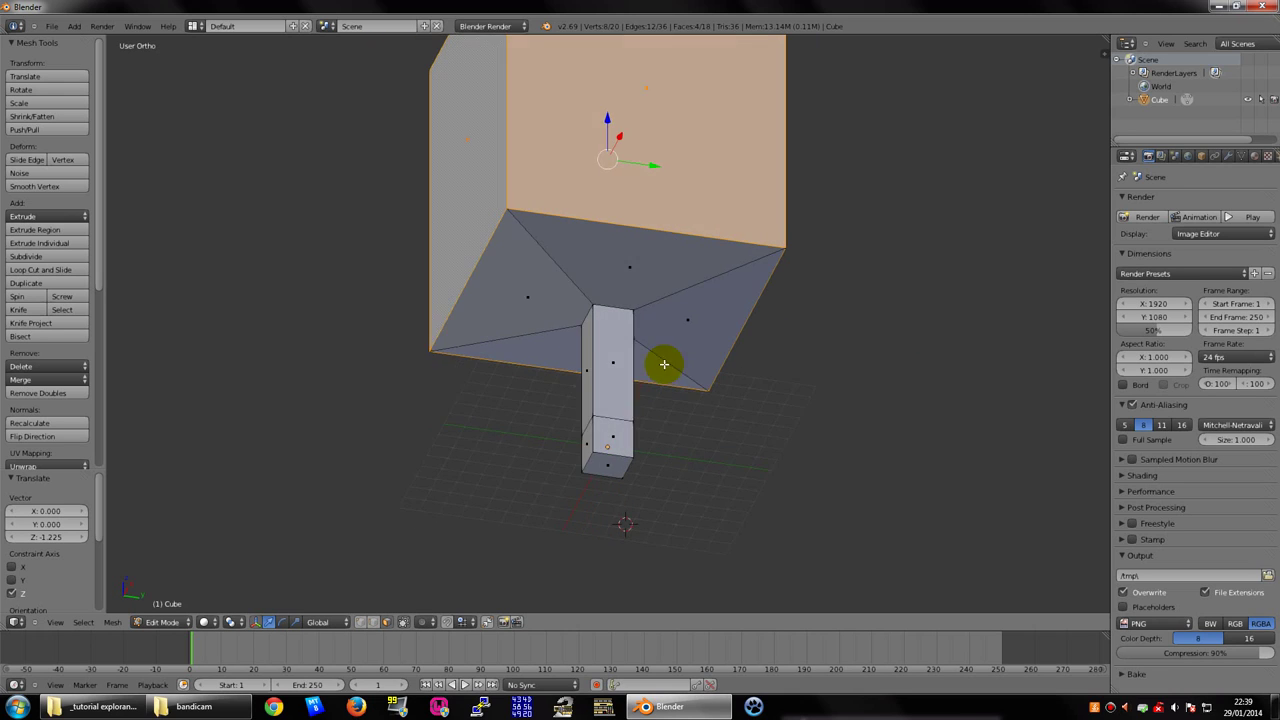
mouse_move(563, 320)
middle_mouse_down()
mouse_move(583, 367)
mouse_move(571, 394)
mouse_move(686, 409)
mouse_move(660, 409)
middle_mouse_up()
scroll(699, 357, "down", 2)
mouse_move(699, 357)
middle_mouse_down()
mouse_move(657, 451)
mouse_move(749, 403)
mouse_move(865, 383)
mouse_move(491, 366)
mouse_move(811, 357)
mouse_move(591, 380)
mouse_move(697, 406)
mouse_move(526, 449)
mouse_move(566, 373)
mouse_move(694, 371)
mouse_move(606, 374)
middle_mouse_up()
scroll(607, 387, "up", 5)
scroll(607, 387, "down", 5)
mouse_move(660, 294)
middle_mouse_down()
mouse_move(714, 120)
mouse_move(683, 277)
mouse_move(689, 263)
mouse_move(763, 251)
mouse_move(624, 160)
mouse_move(586, 177)
mouse_move(737, 157)
middle_mouse_up()
Lower the top face along Z to -14.151 so the block becomes a thin slab
left_click(618, 174)
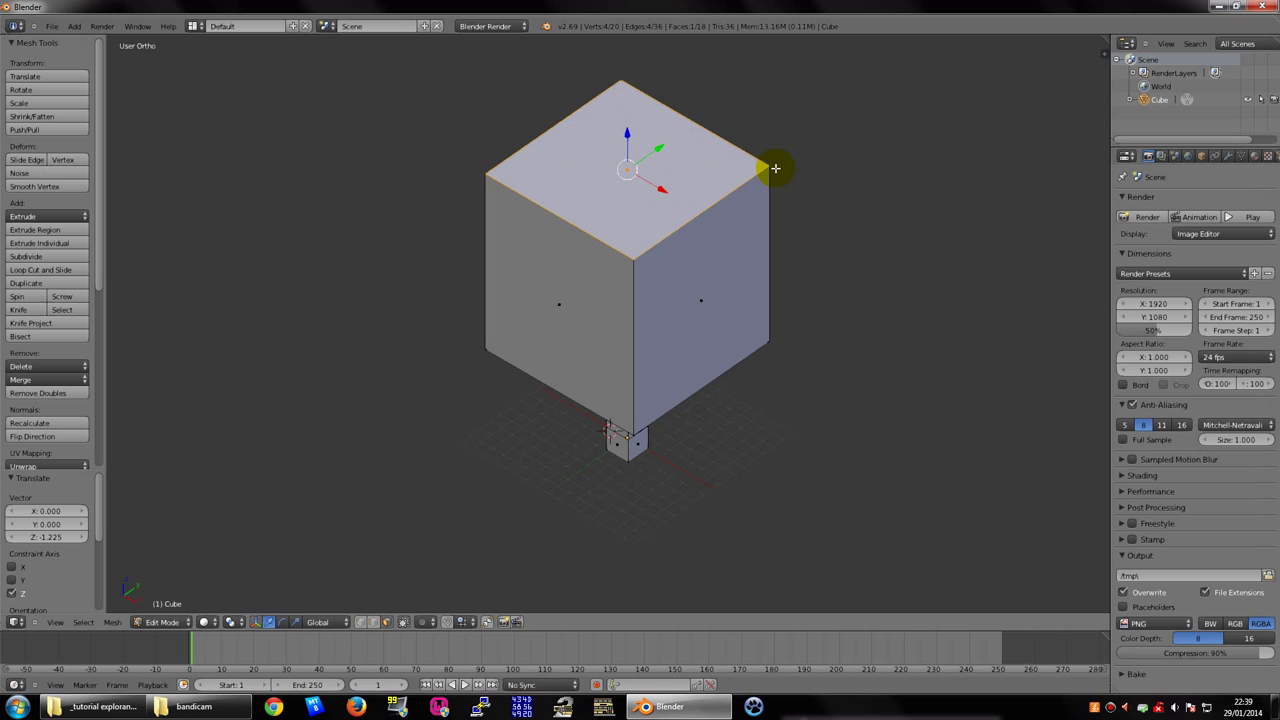
key("g")
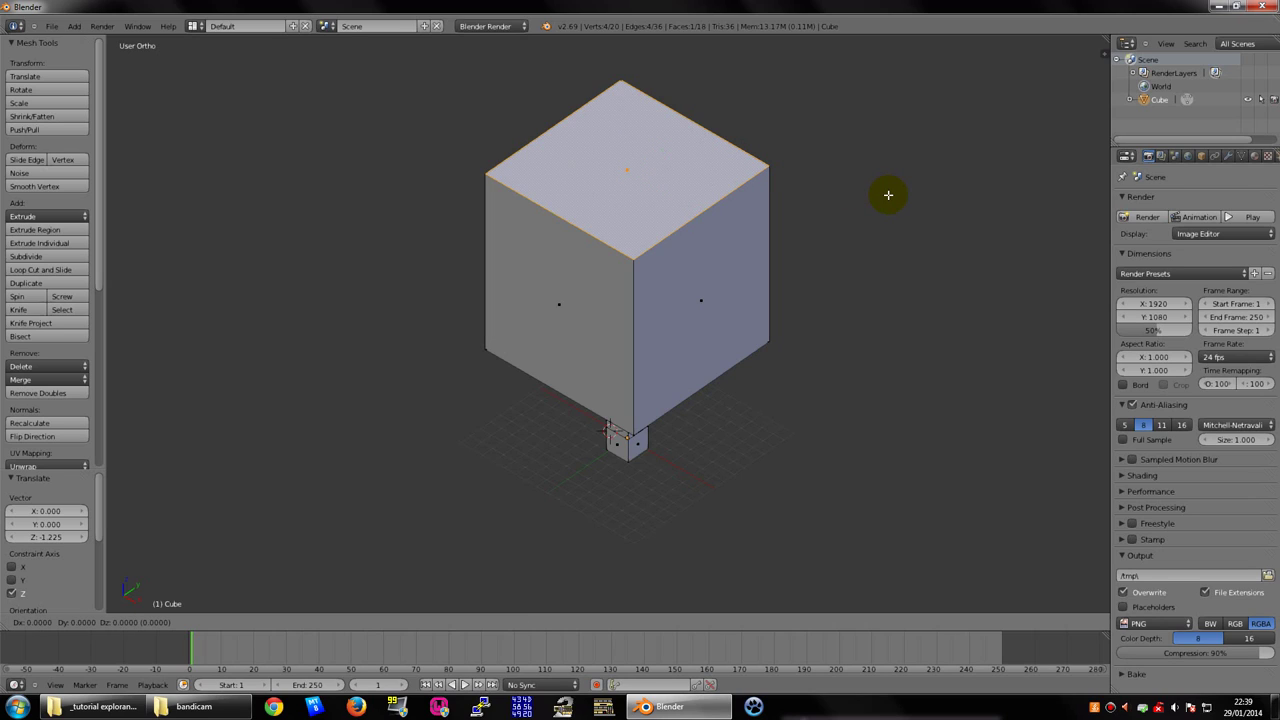
key("z")
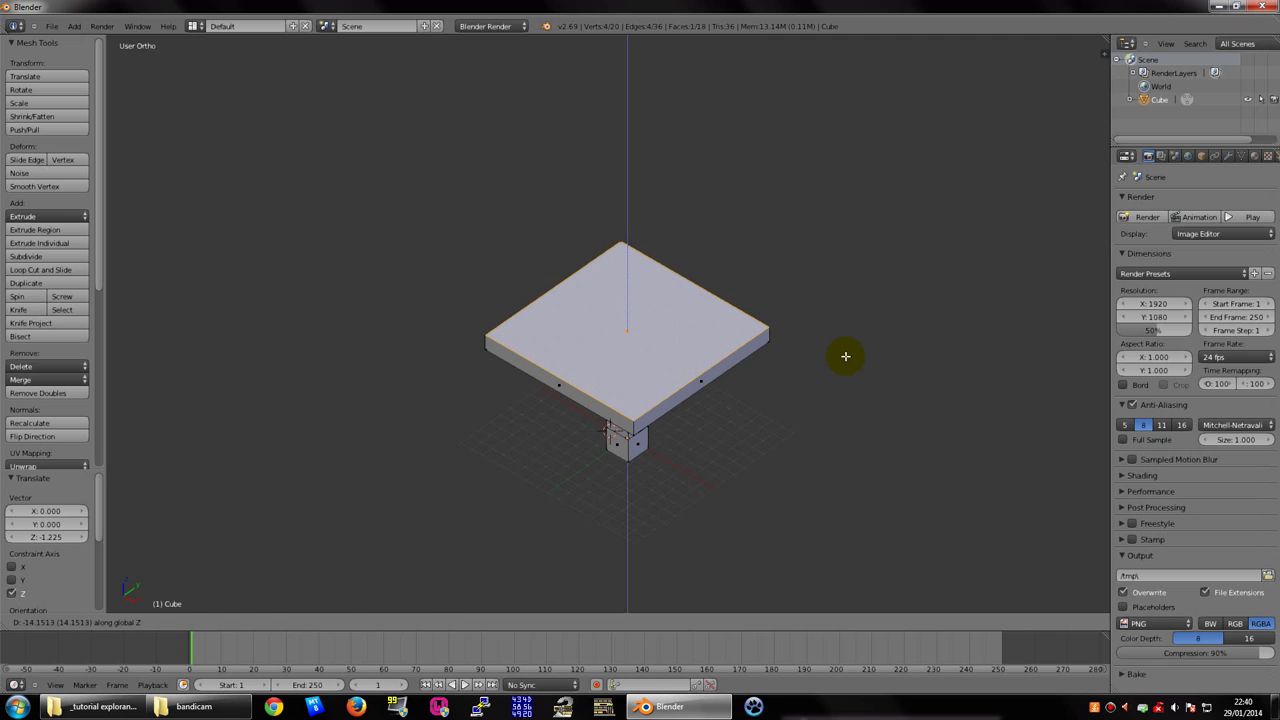
left_click(845, 356)
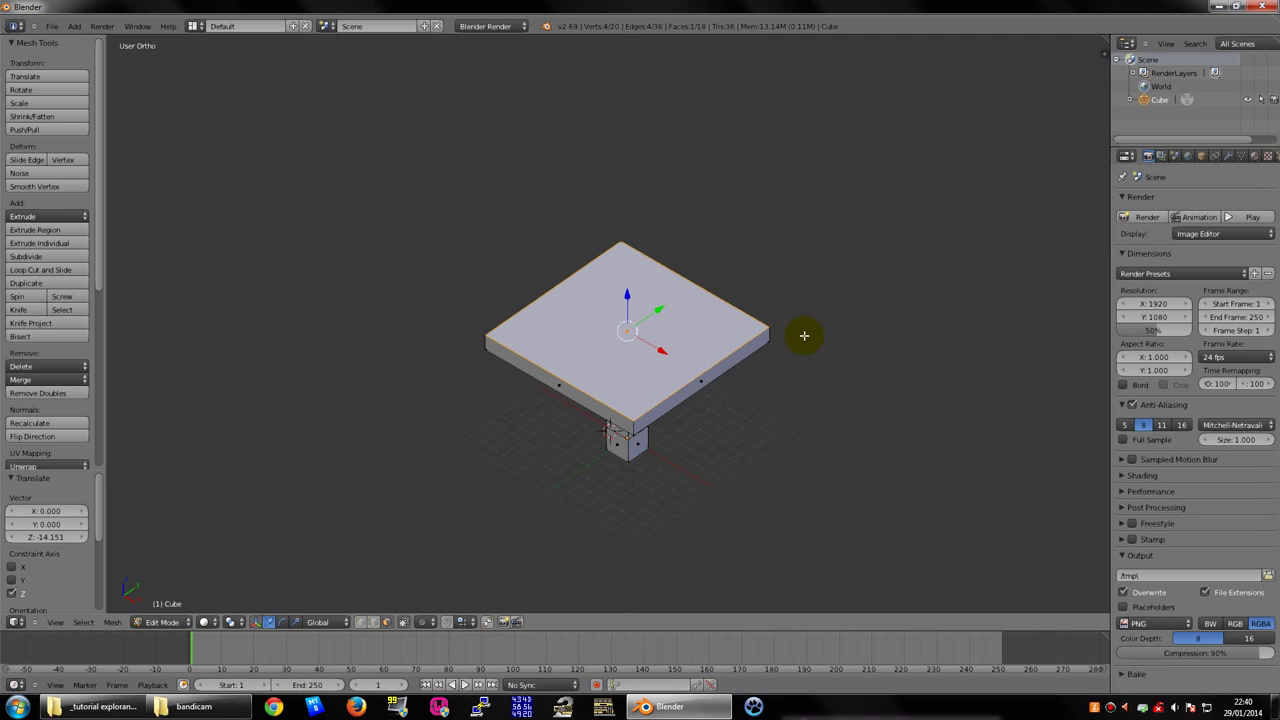
mouse_move(816, 335)
middle_mouse_down()
mouse_move(731, 251)
mouse_move(811, 321)
middle_mouse_up()
Return to Object Mode and orbit around the T-shaped table to a frontal view
key("Tab")
mouse_move(671, 320)
middle_mouse_down()
mouse_move(466, 303)
mouse_move(563, 318)
mouse_move(743, 294)
mouse_move(694, 277)
mouse_move(371, 341)
mouse_move(586, 343)
mouse_move(757, 306)
mouse_move(534, 294)
mouse_move(700, 277)
mouse_move(786, 303)
mouse_move(905, 305)
mouse_move(609, 323)
mouse_move(691, 323)
mouse_move(755, 343)
middle_mouse_up()
mouse_move(699, 387)
middle_mouse_down()
mouse_move(737, 366)
mouse_move(580, 417)
mouse_move(629, 421)
middle_mouse_up()
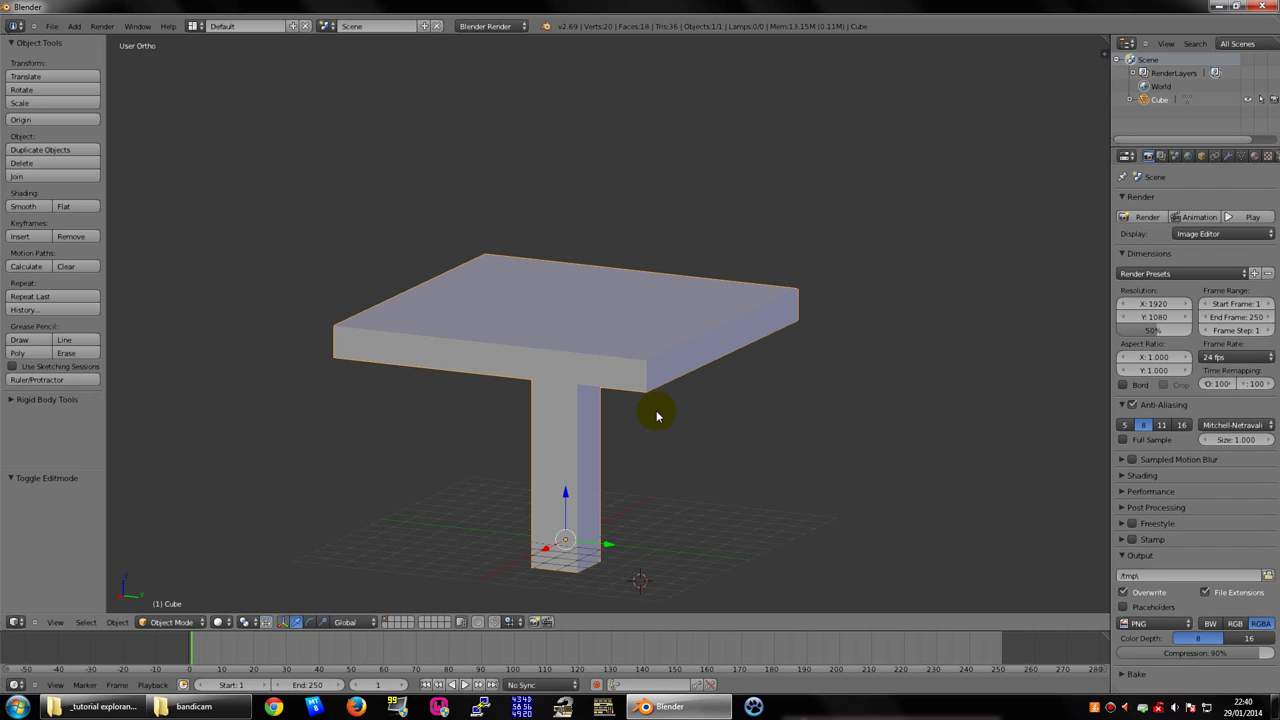
middle_click_drag(656, 410, 632, 367)
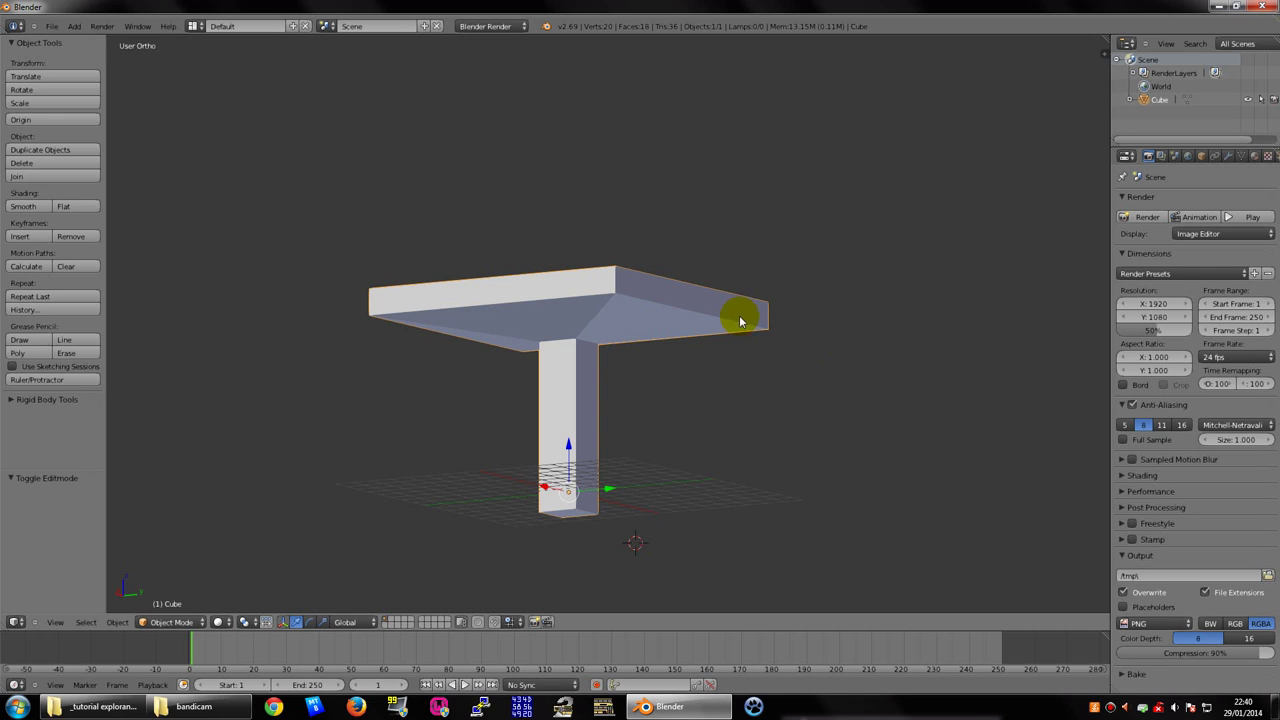
mouse_move(737, 317)
middle_mouse_down()
mouse_move(497, 277)
mouse_move(603, 349)
mouse_move(537, 277)
mouse_move(591, 277)
mouse_move(471, 277)
mouse_move(565, 291)
mouse_move(566, 271)
middle_mouse_up()
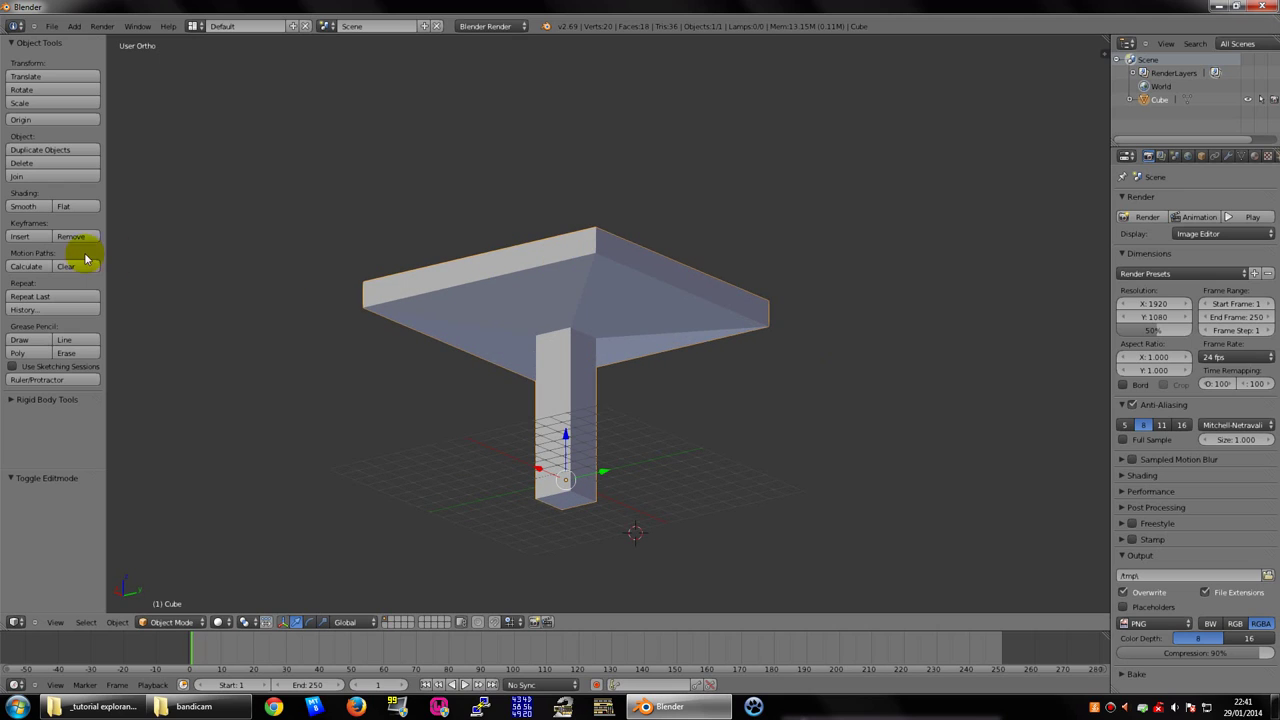
middle_click_drag(449, 297, 593, 354)
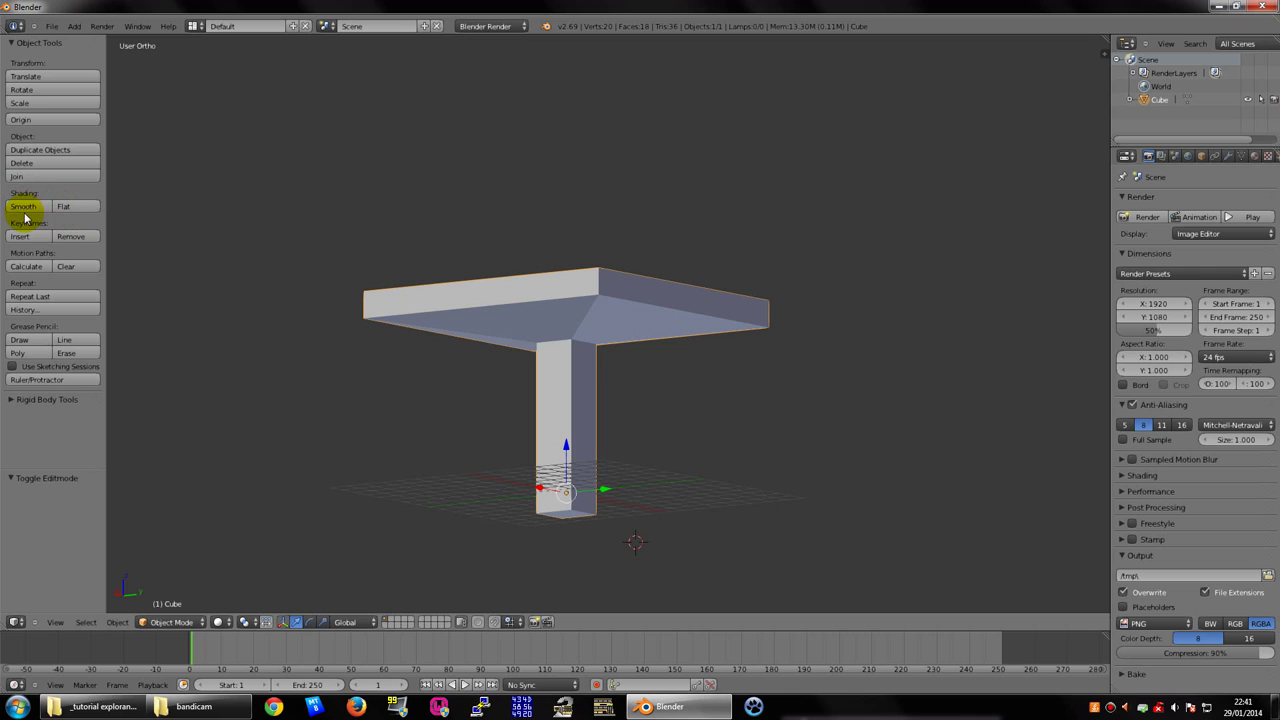
left_click(27, 214)
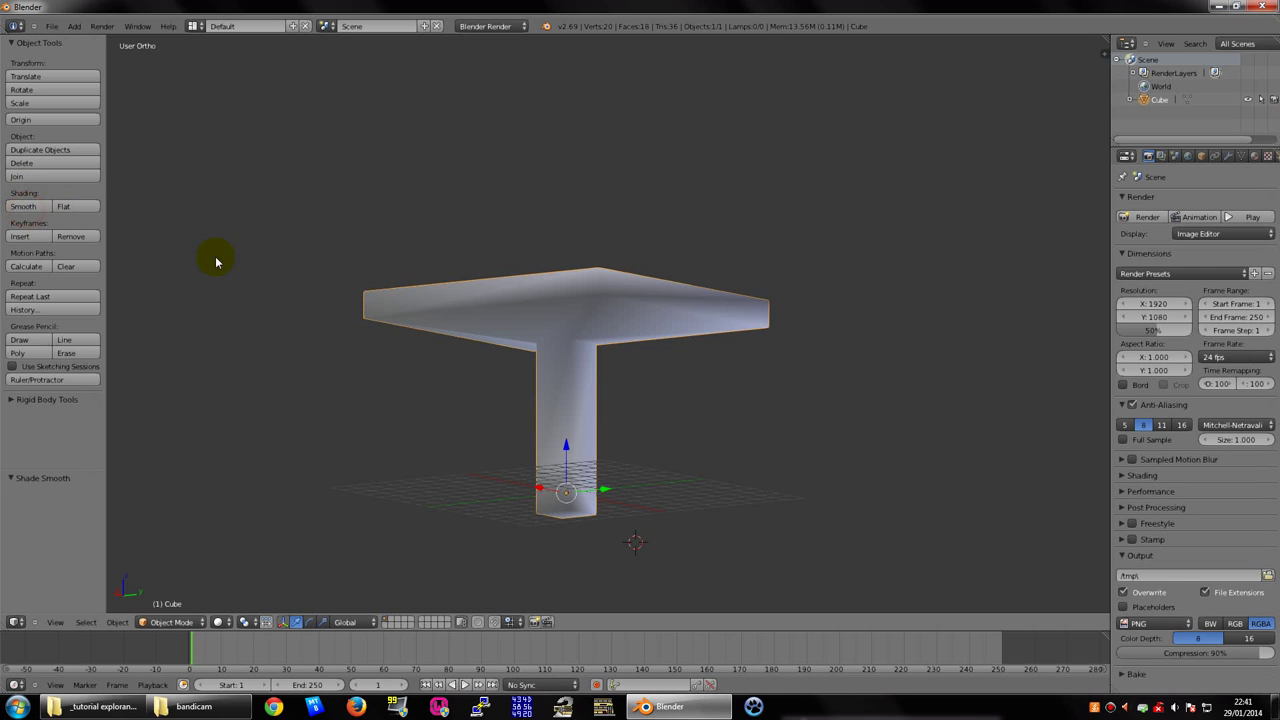
mouse_move(609, 334)
middle_mouse_down()
mouse_move(697, 318)
mouse_move(714, 329)
mouse_move(700, 363)
mouse_move(417, 383)
mouse_move(574, 366)
mouse_move(514, 409)
mouse_move(692, 237)
middle_mouse_up()
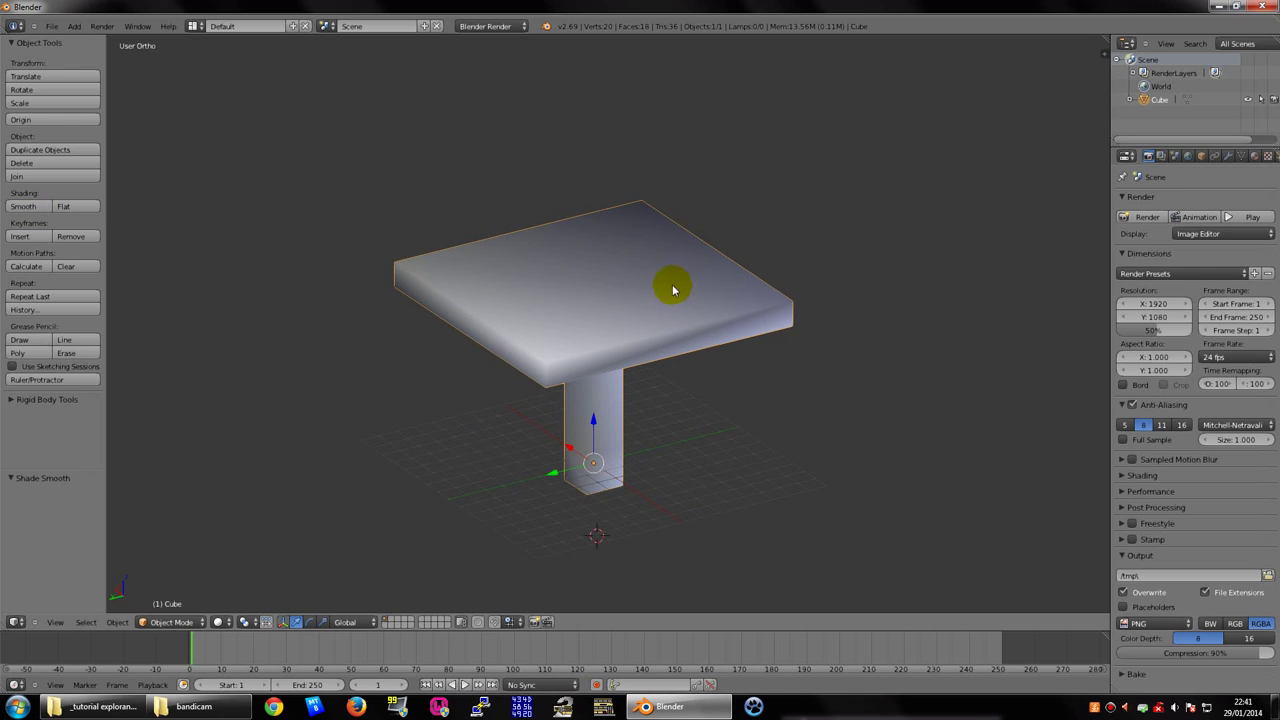
mouse_move(669, 286)
middle_mouse_down()
mouse_move(620, 260)
mouse_move(547, 263)
mouse_move(731, 271)
middle_mouse_up()
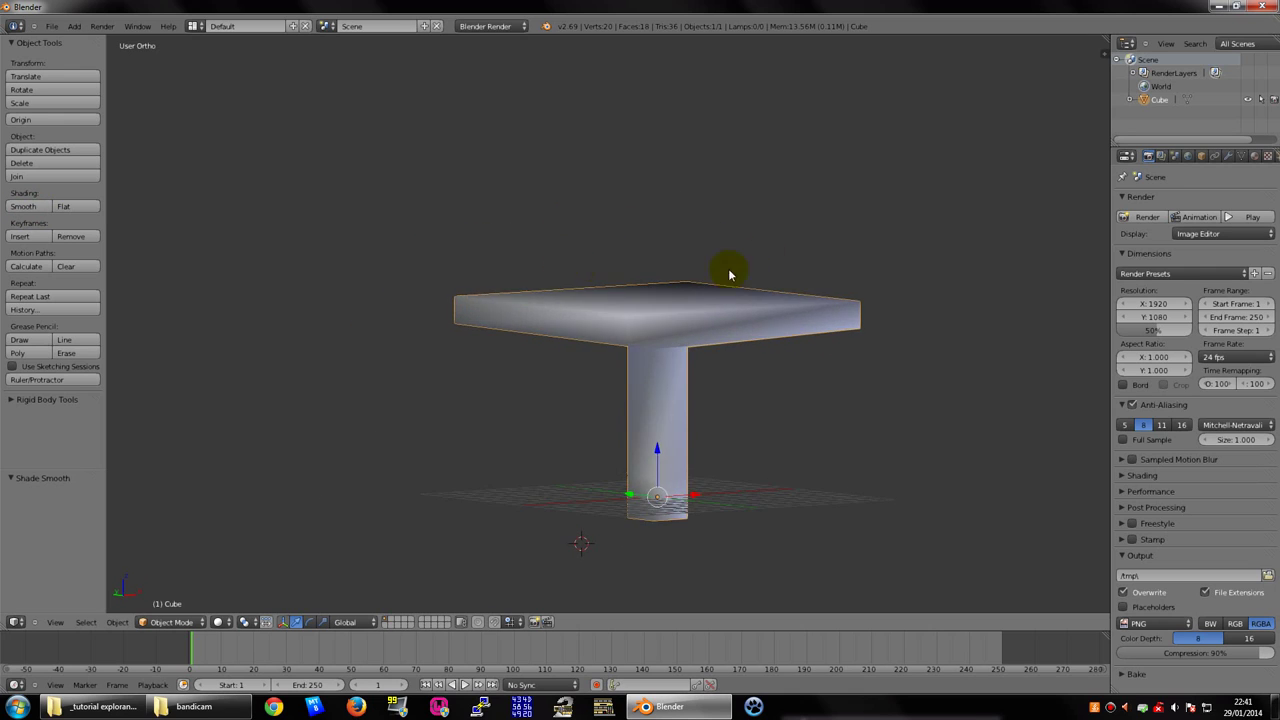
mouse_move(737, 317)
middle_mouse_down()
mouse_move(731, 289)
mouse_move(617, 291)
mouse_move(789, 309)
mouse_move(720, 263)
mouse_move(557, 323)
mouse_move(583, 286)
mouse_move(746, 280)
mouse_move(14, 263)
middle_mouse_up()
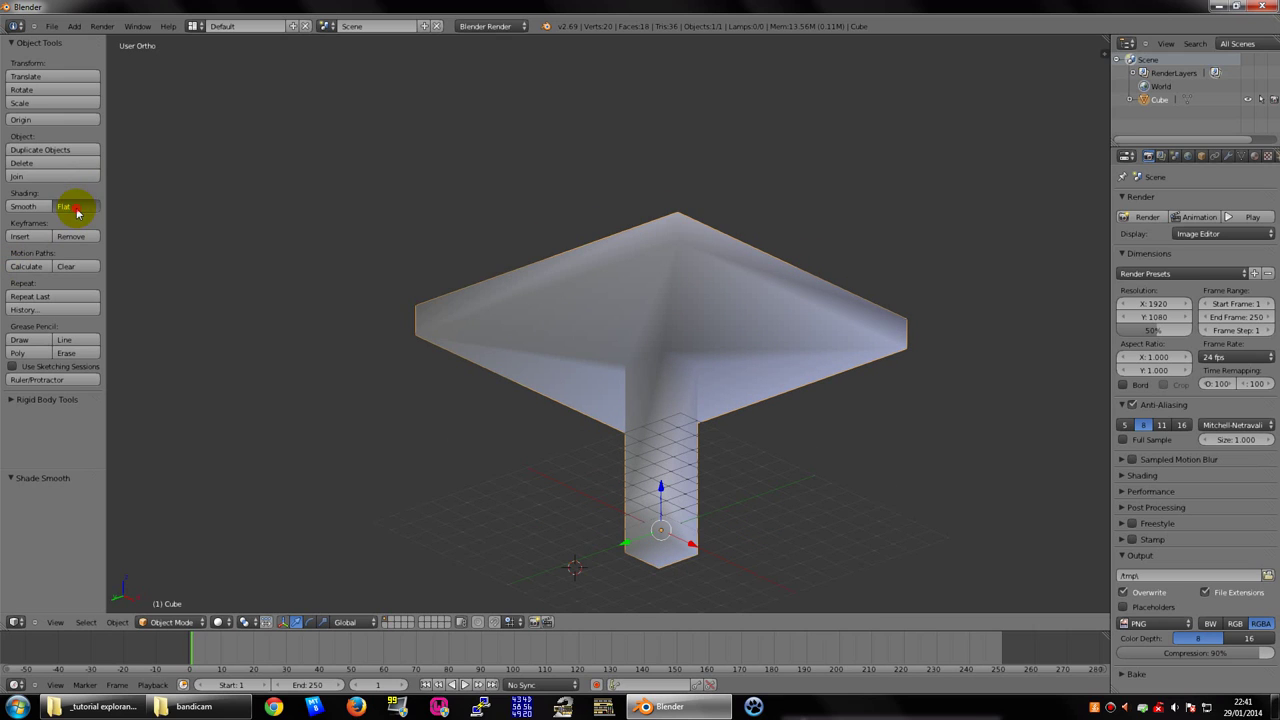
left_click(77, 213)
mouse_move(691, 286)
middle_mouse_down()
mouse_move(800, 294)
mouse_move(600, 283)
mouse_move(617, 316)
mouse_move(754, 330)
mouse_move(556, 310)
middle_mouse_up()
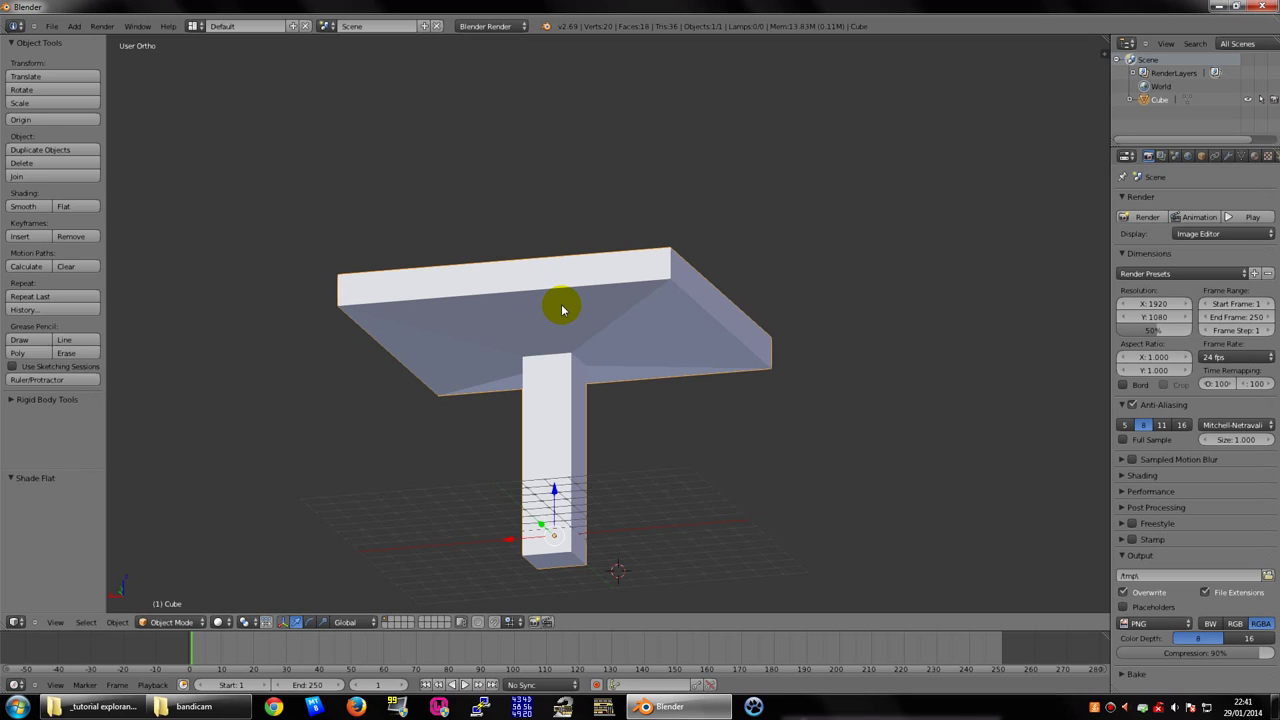
mouse_move(563, 306)
middle_mouse_down()
mouse_move(594, 371)
mouse_move(557, 425)
mouse_move(534, 366)
mouse_move(531, 417)
mouse_move(591, 443)
mouse_move(560, 420)
mouse_move(571, 386)
mouse_move(600, 414)
mouse_move(600, 380)
middle_mouse_up()
In Edit Mode, extrude the tabletop's side face 7.173 units along Y
key("Tab")
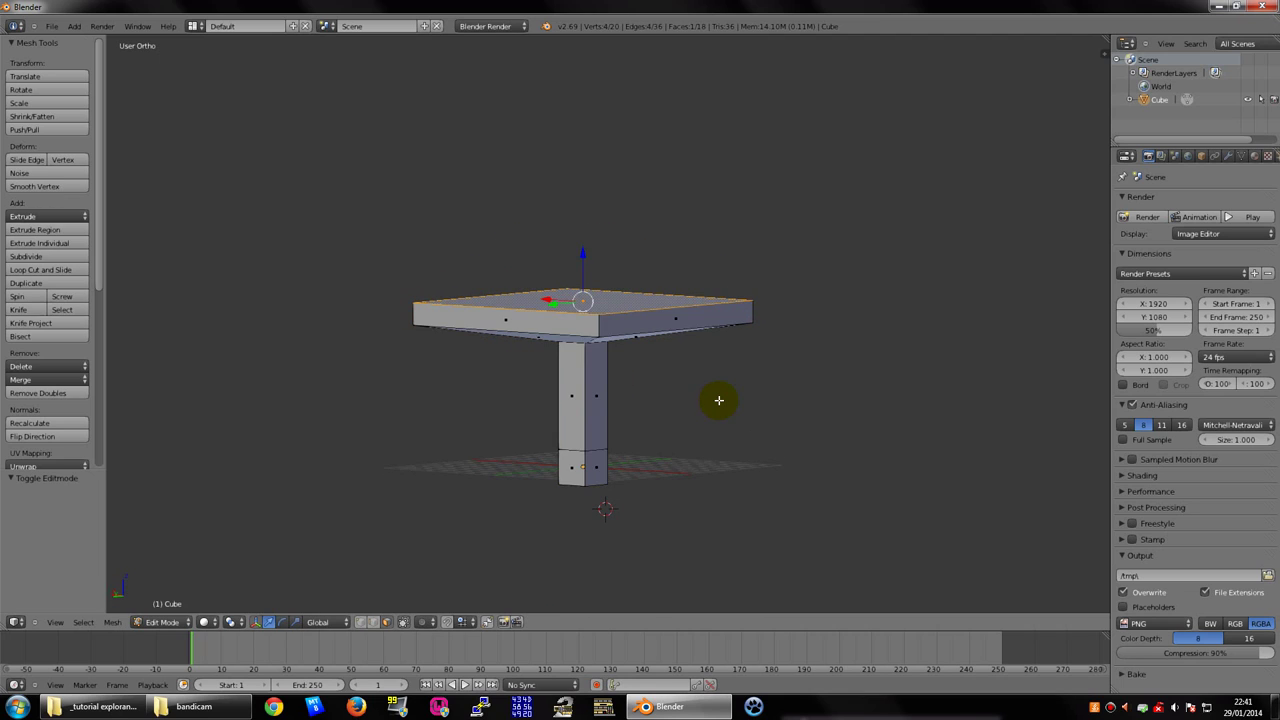
middle_click_drag(660, 414, 660, 414)
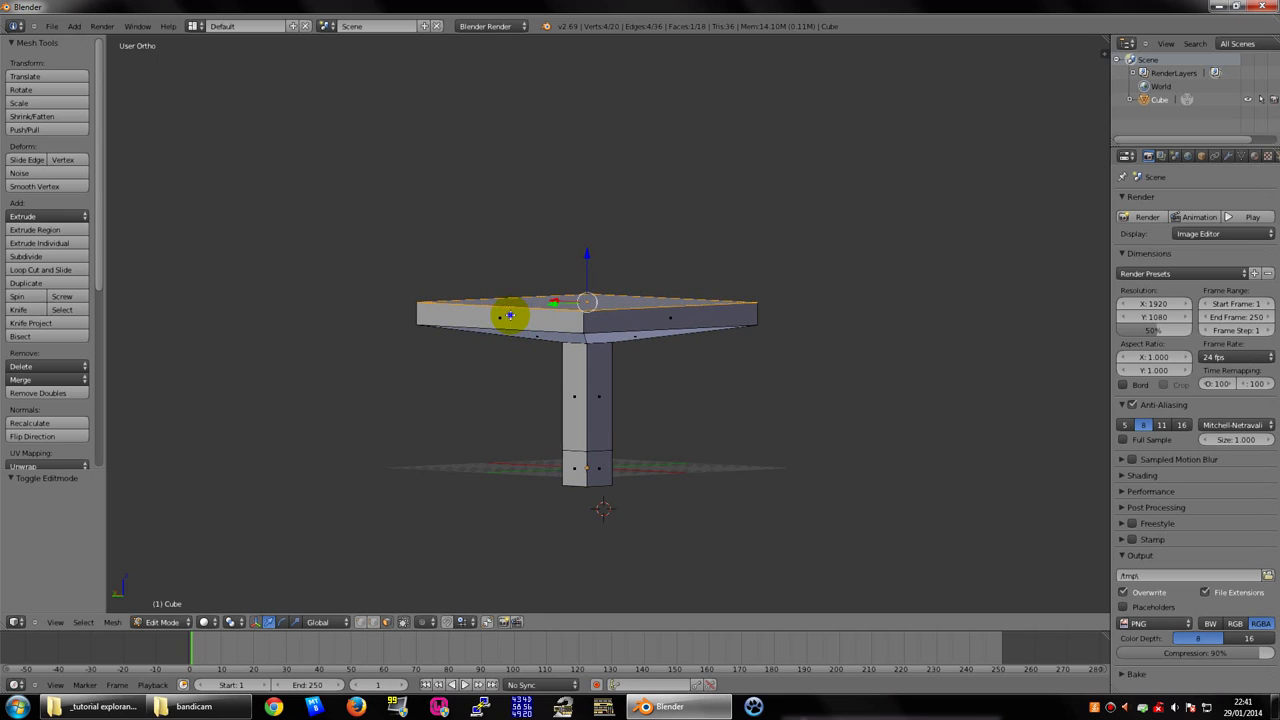
mouse_move(508, 329)
middle_mouse_down()
mouse_move(500, 349)
mouse_move(524, 351)
middle_mouse_up()
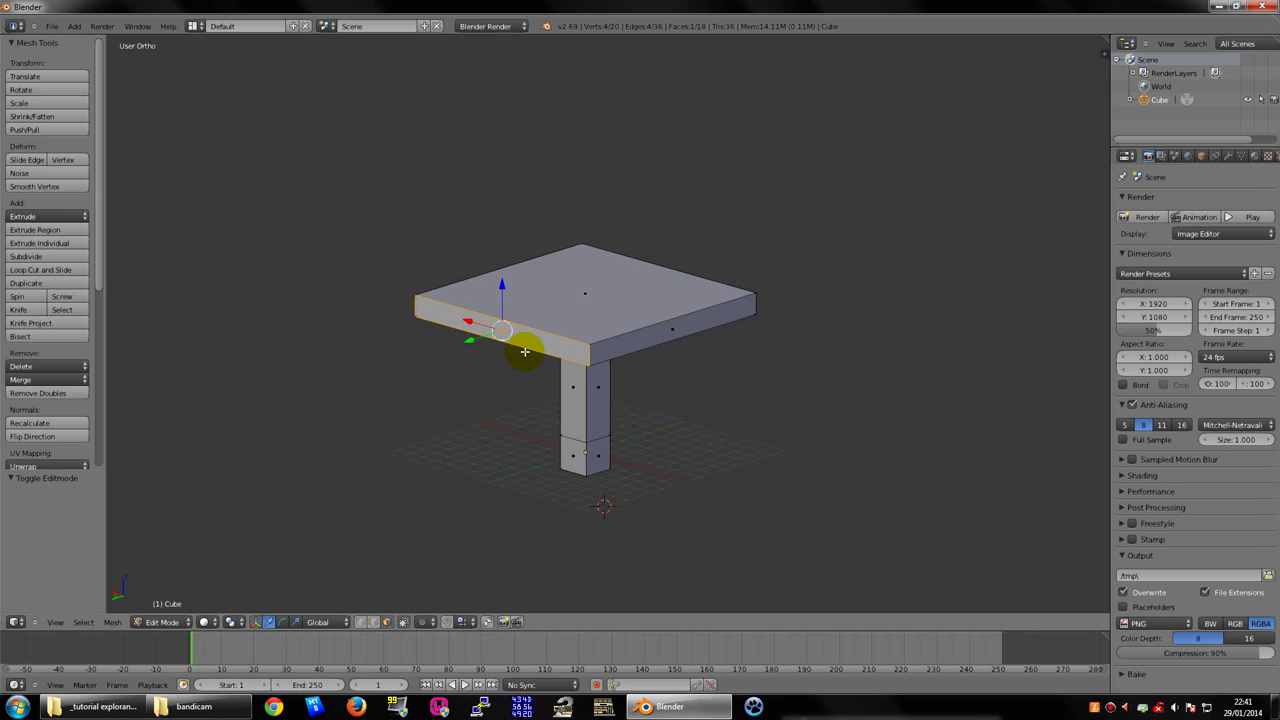
key("e")
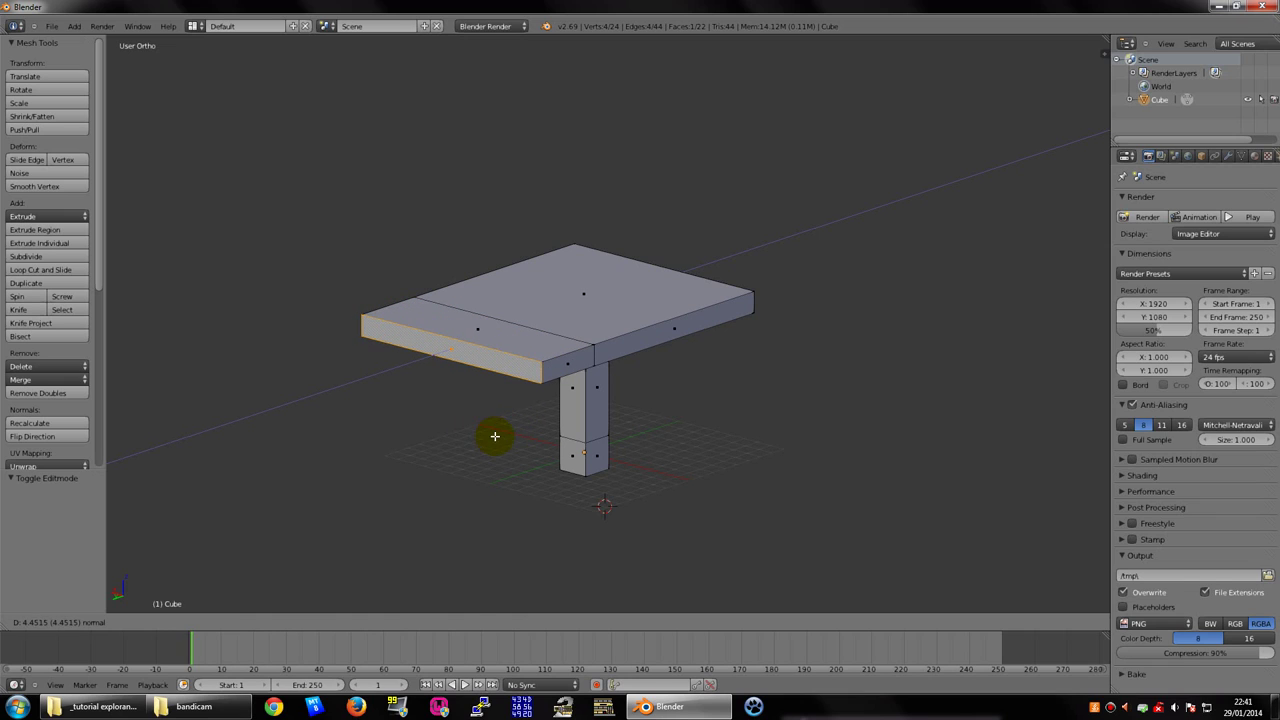
key("y")
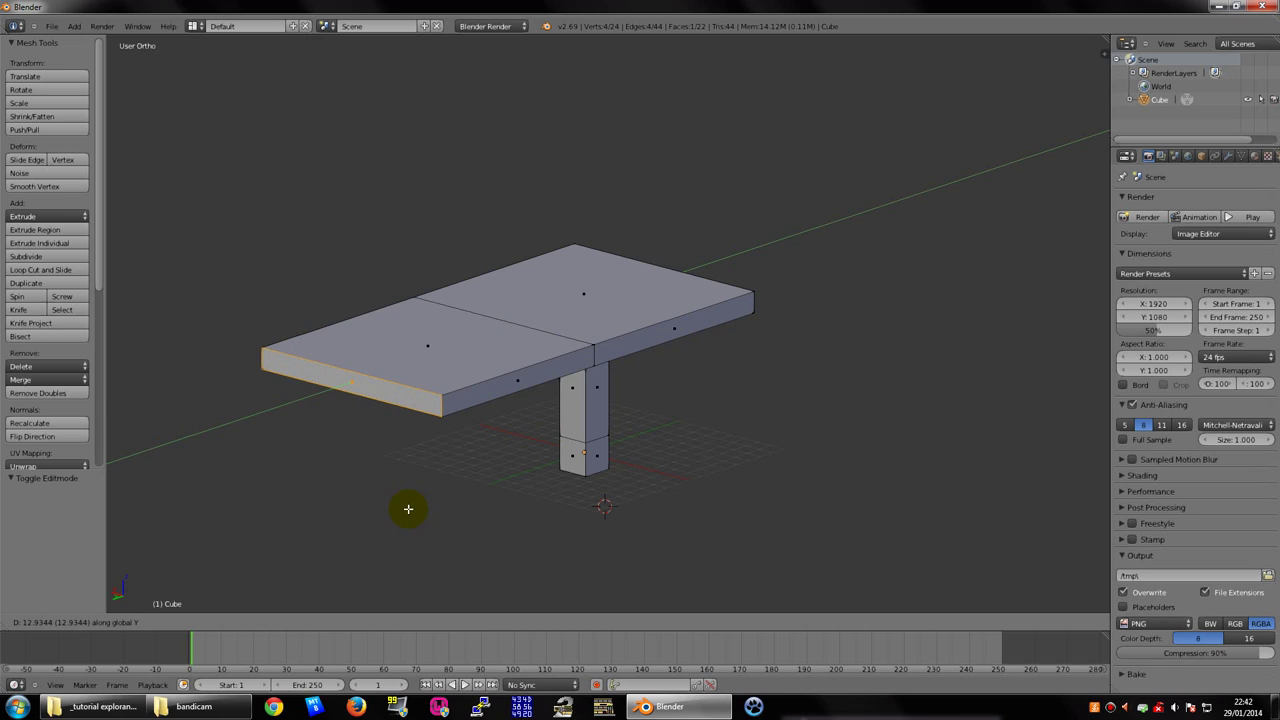
key("x")
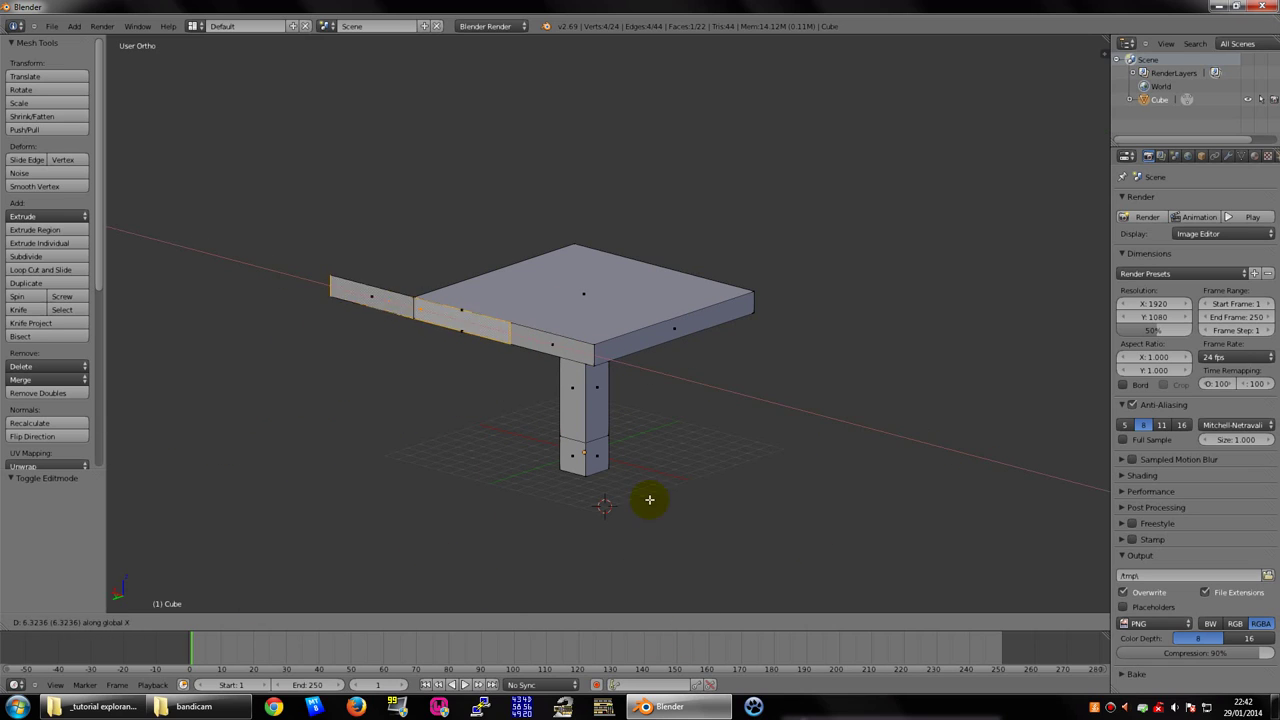
key("z")
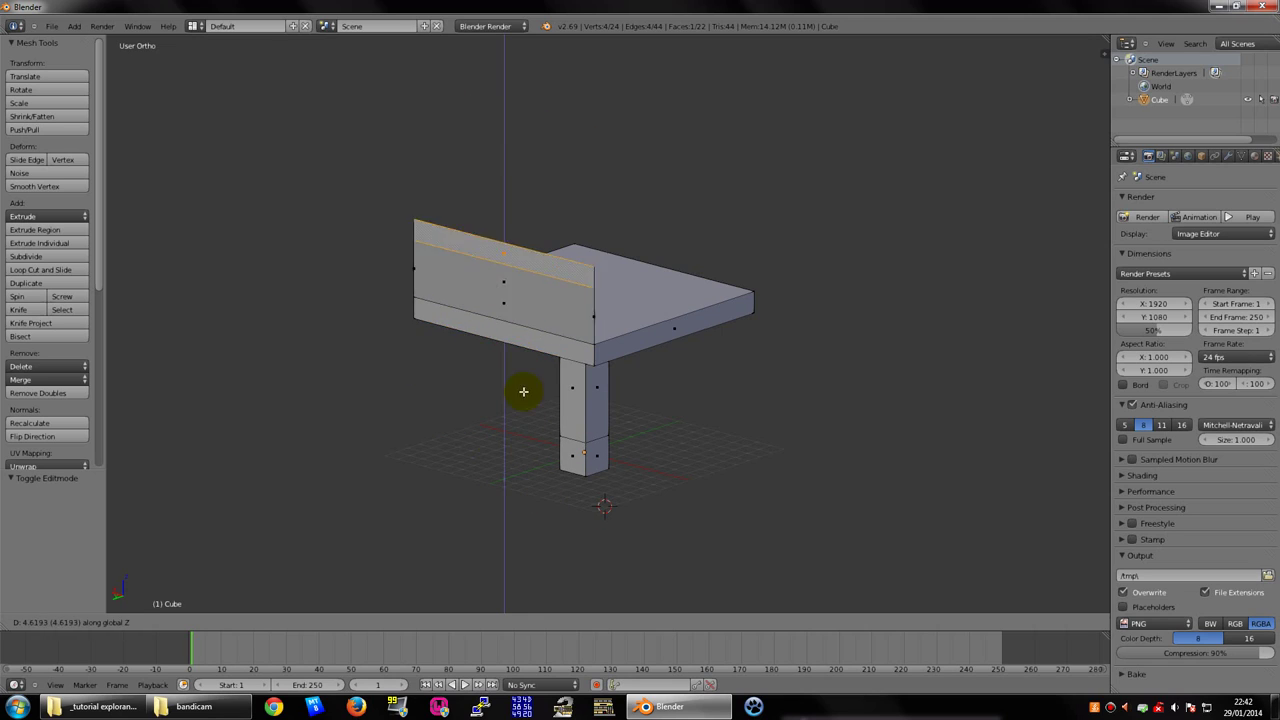
key("y")
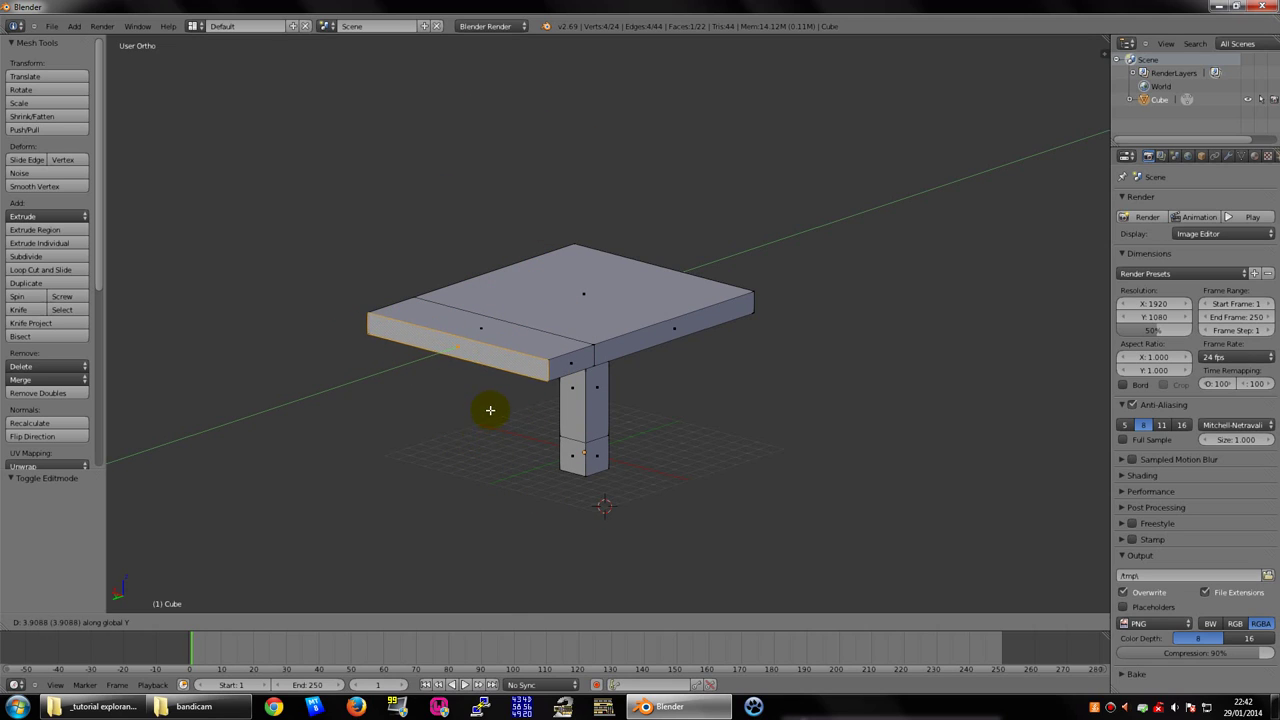
left_click(459, 437)
Try bending the new end face down along Z, undo it, and begin another extrusion
mouse_move(404, 377)
middle_mouse_down()
mouse_move(528, 334)
mouse_move(506, 229)
mouse_move(503, 241)
mouse_move(491, 229)
mouse_move(483, 386)
mouse_move(485, 338)
middle_mouse_up()
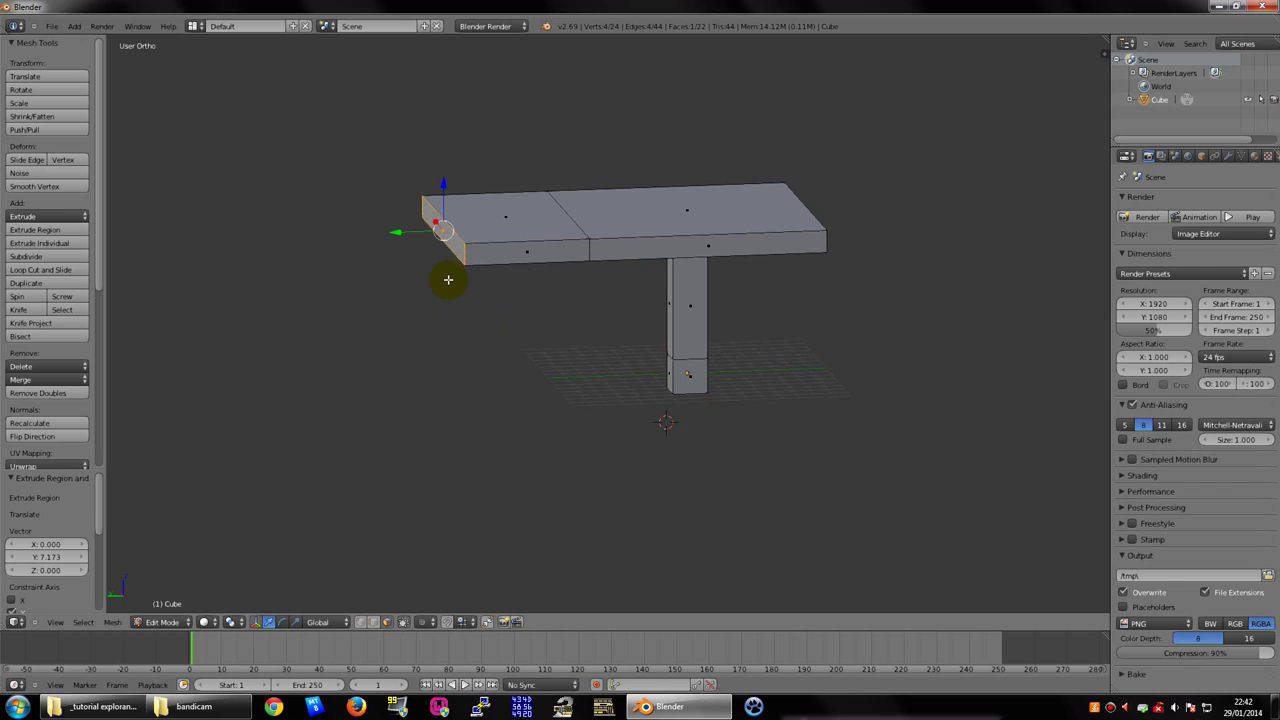
key("g")
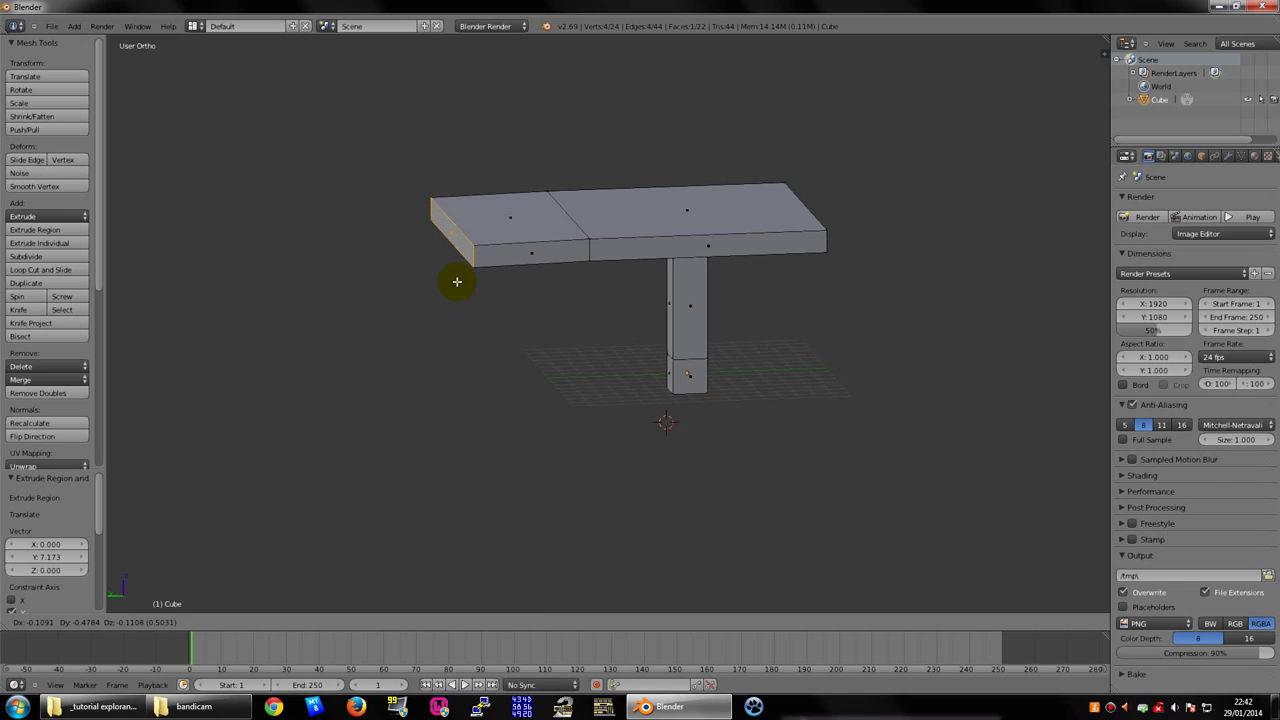
key("z")
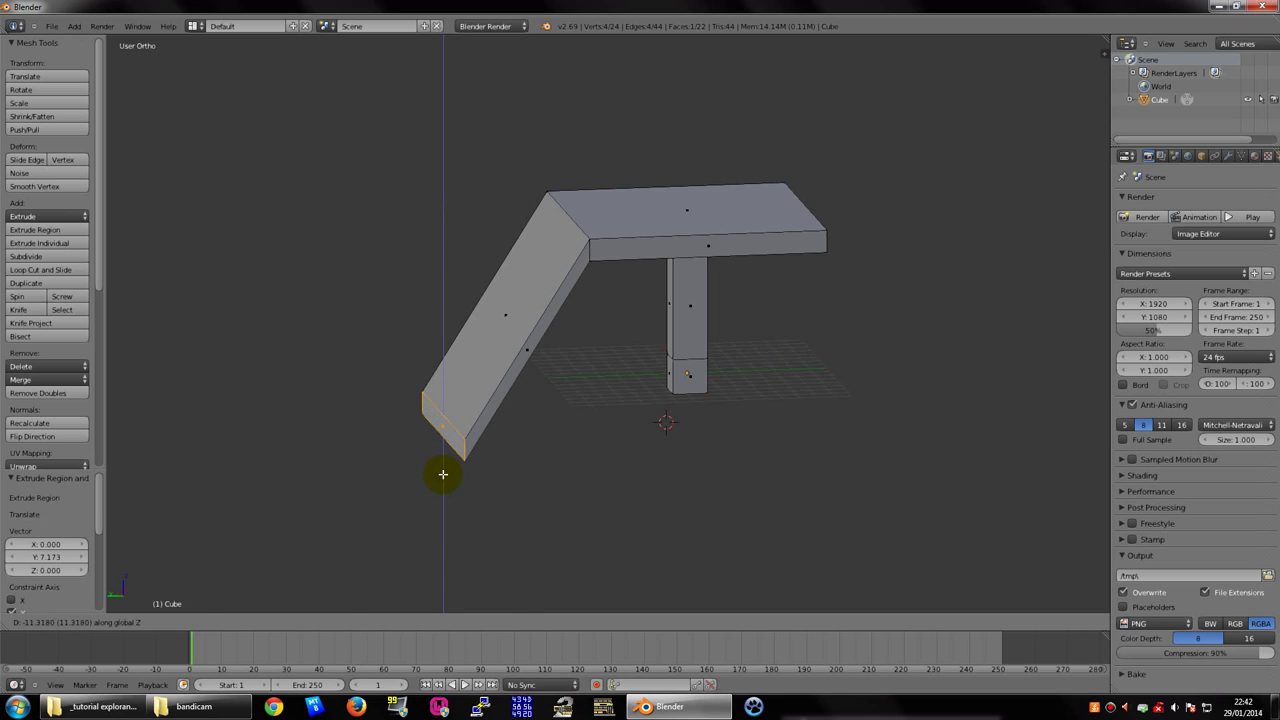
left_click(443, 462)
mouse_move(501, 416)
middle_mouse_down()
mouse_move(577, 417)
mouse_move(517, 409)
mouse_move(586, 397)
mouse_move(527, 394)
mouse_move(557, 397)
mouse_move(557, 409)
mouse_move(560, 277)
mouse_move(545, 359)
mouse_move(566, 417)
middle_mouse_up()
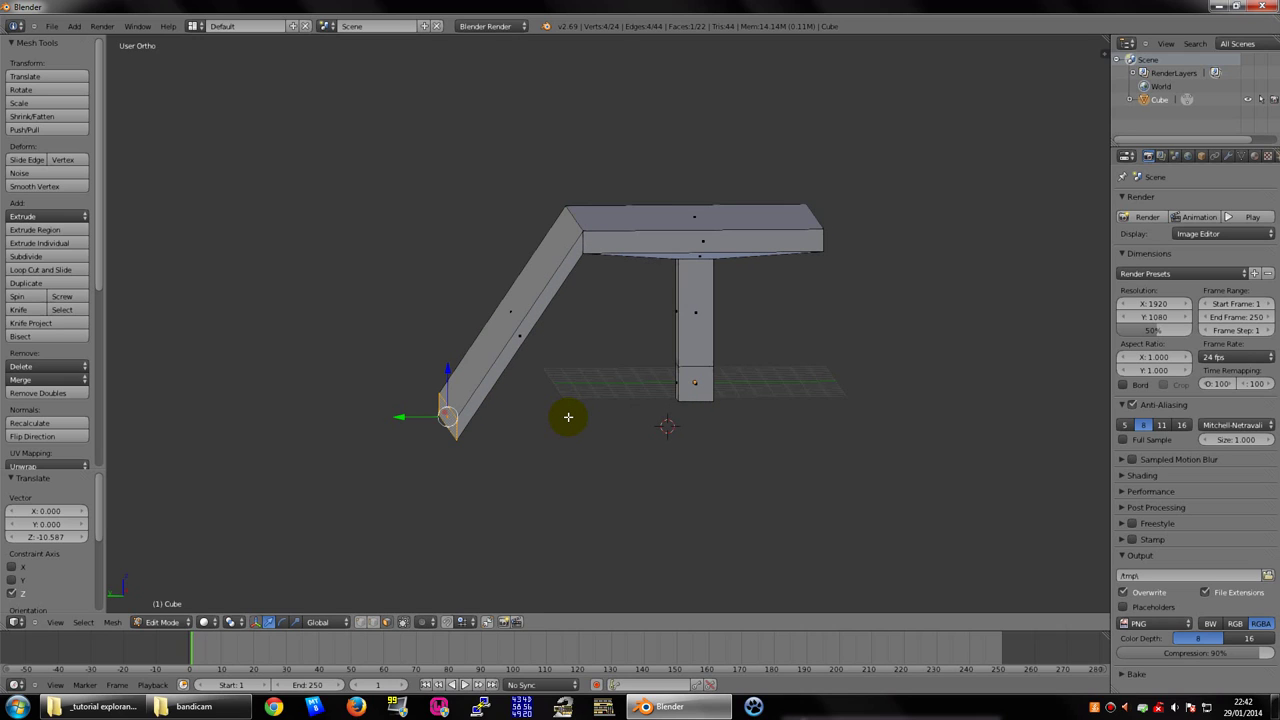
key("ctrl+z")
mouse_move(515, 355)
middle_mouse_down()
mouse_move(486, 351)
mouse_move(433, 279)
mouse_move(441, 237)
middle_mouse_up()
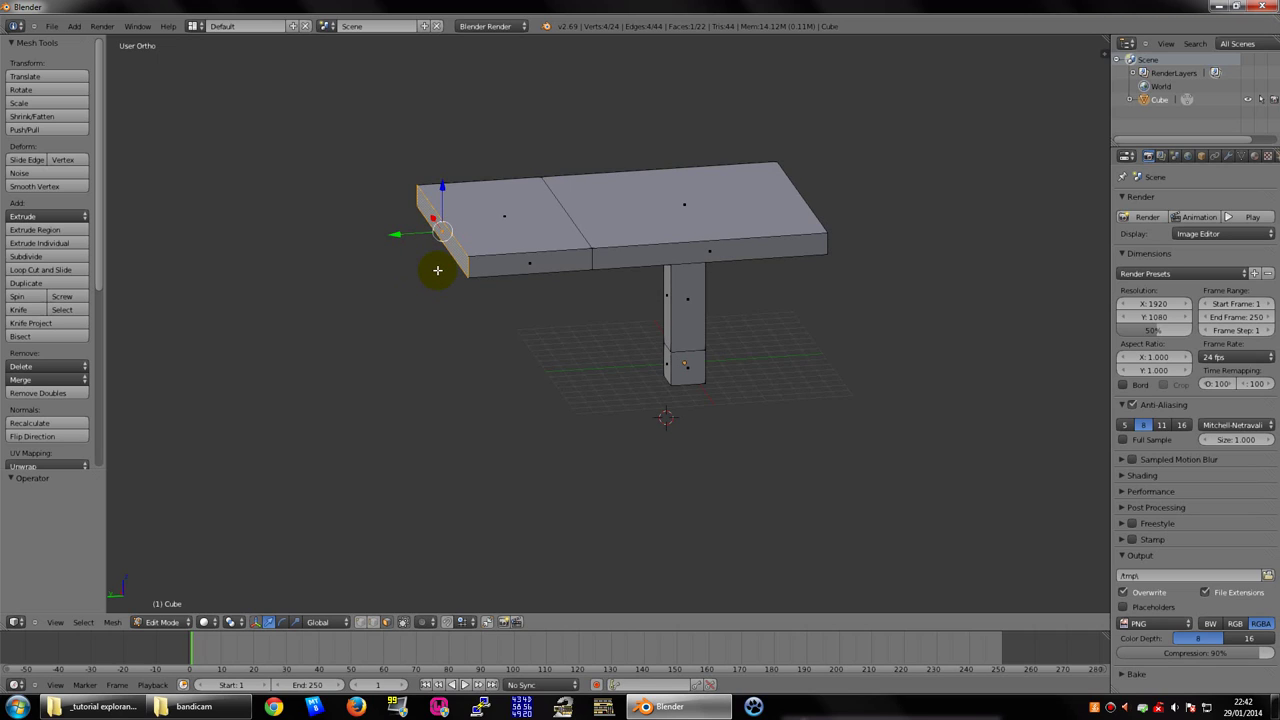
key("e")
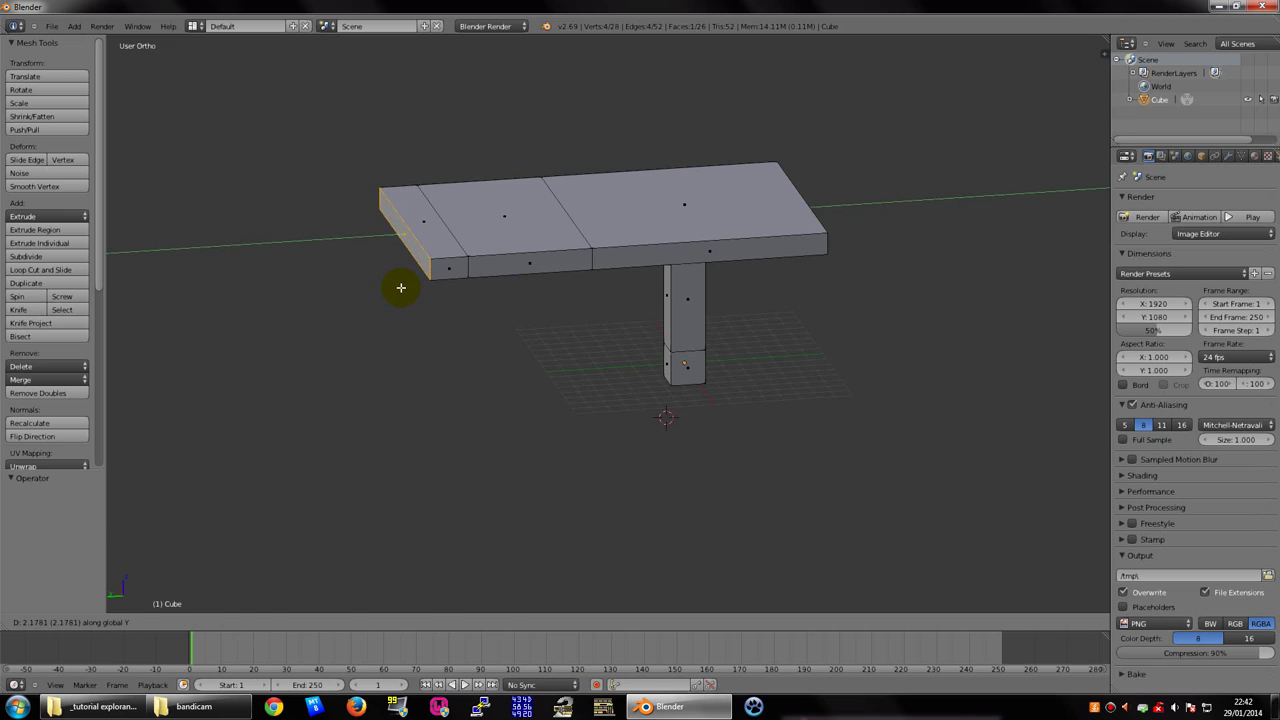
Confirm the longer tabletop, then extrude its end face 8.922 units straight down into a leg
left_click(400, 287)
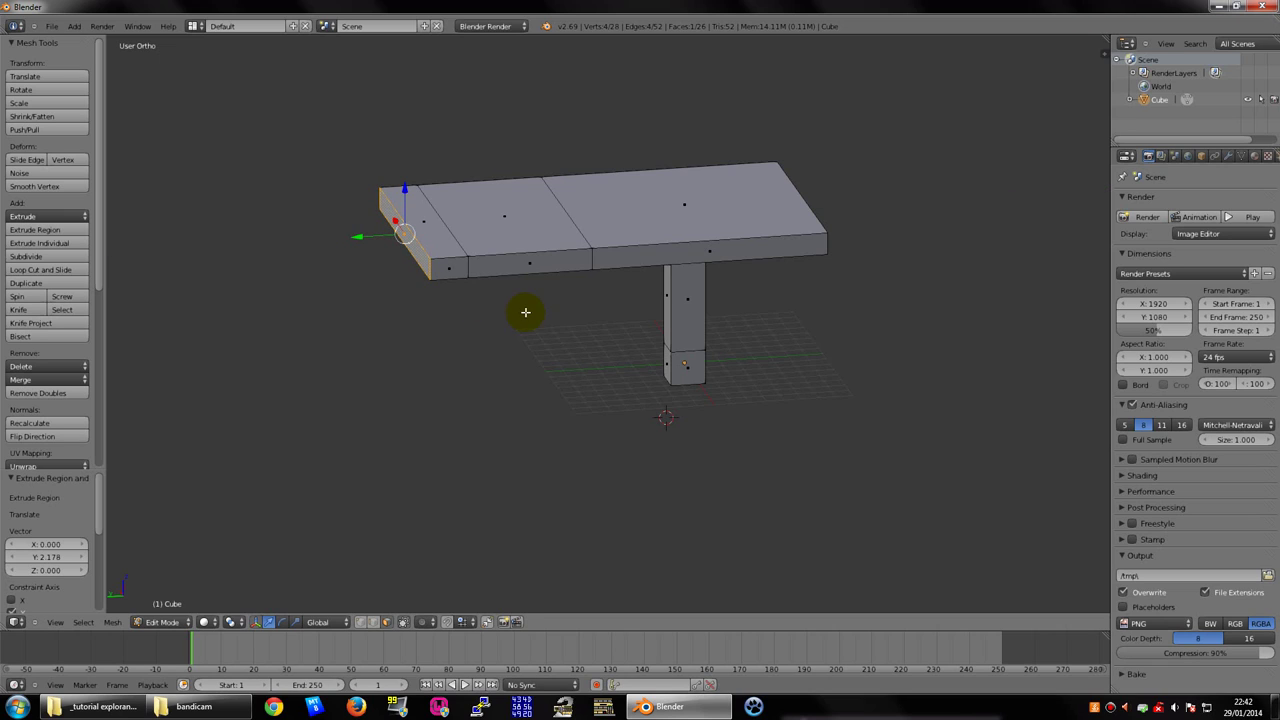
mouse_move(525, 312)
middle_mouse_down()
mouse_move(523, 211)
mouse_move(434, 289)
mouse_move(449, 286)
mouse_move(434, 337)
middle_mouse_up()
key("e")
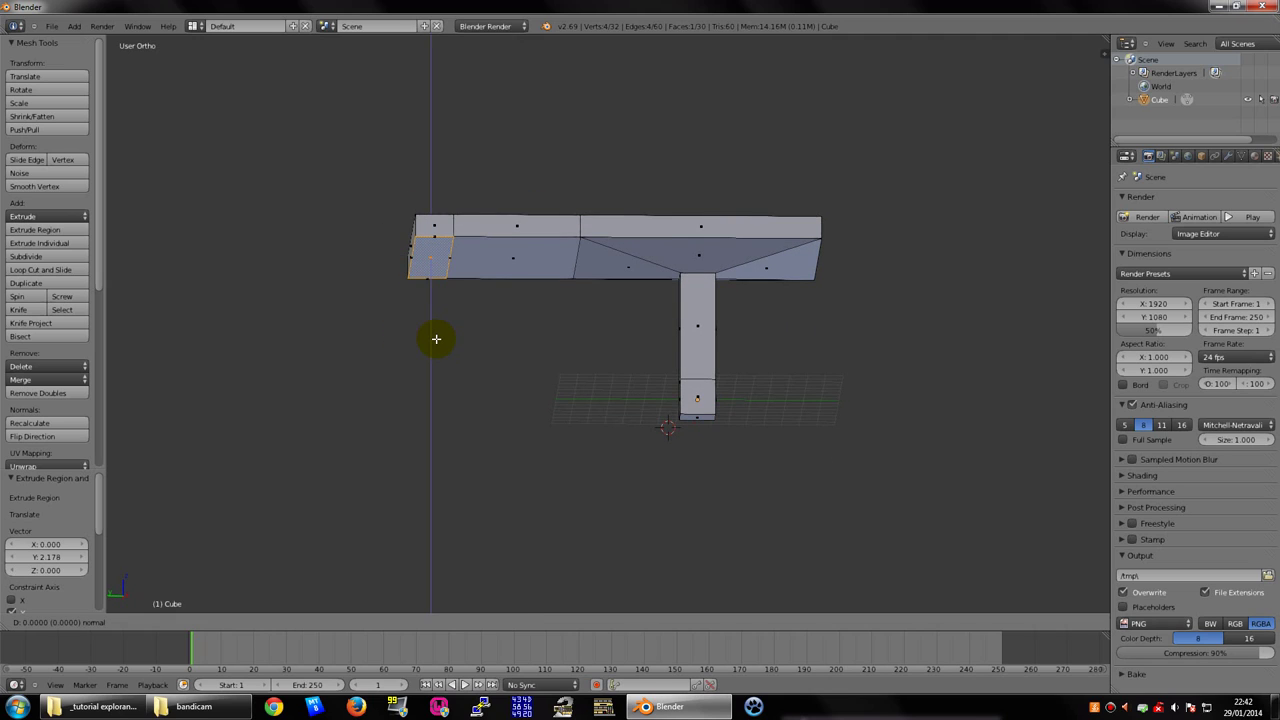
middle_click(436, 338)
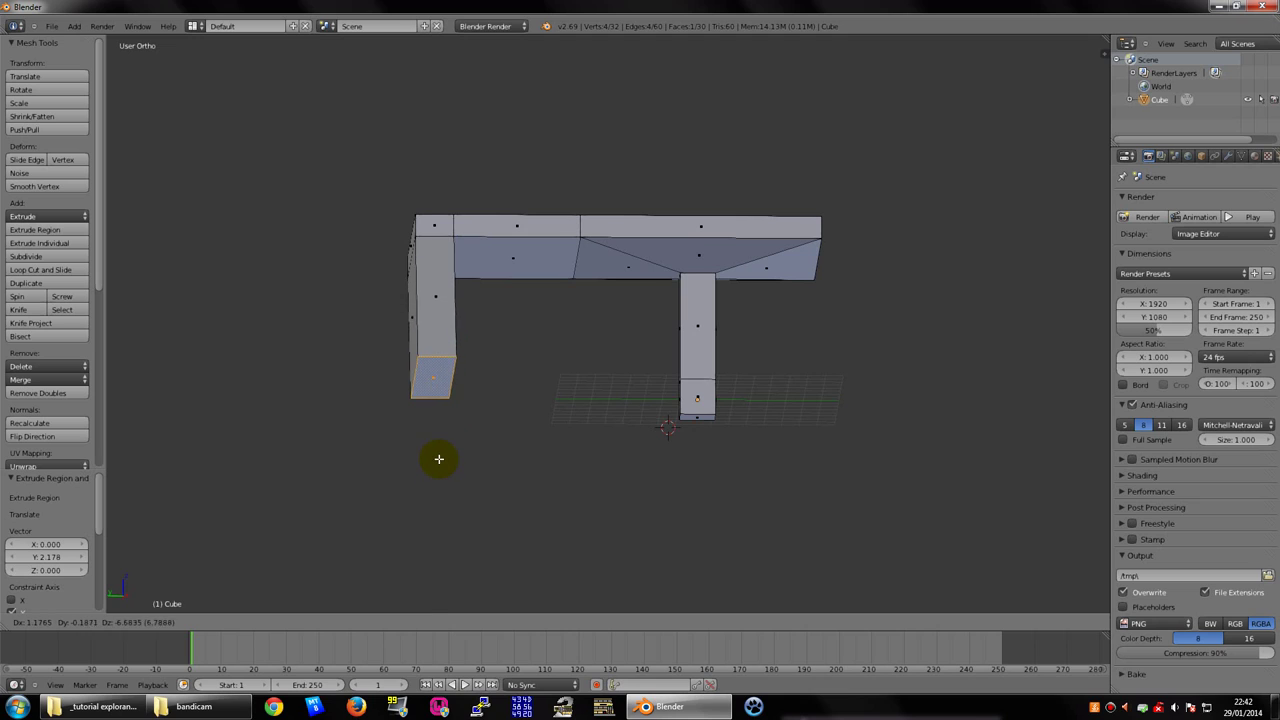
key("z")
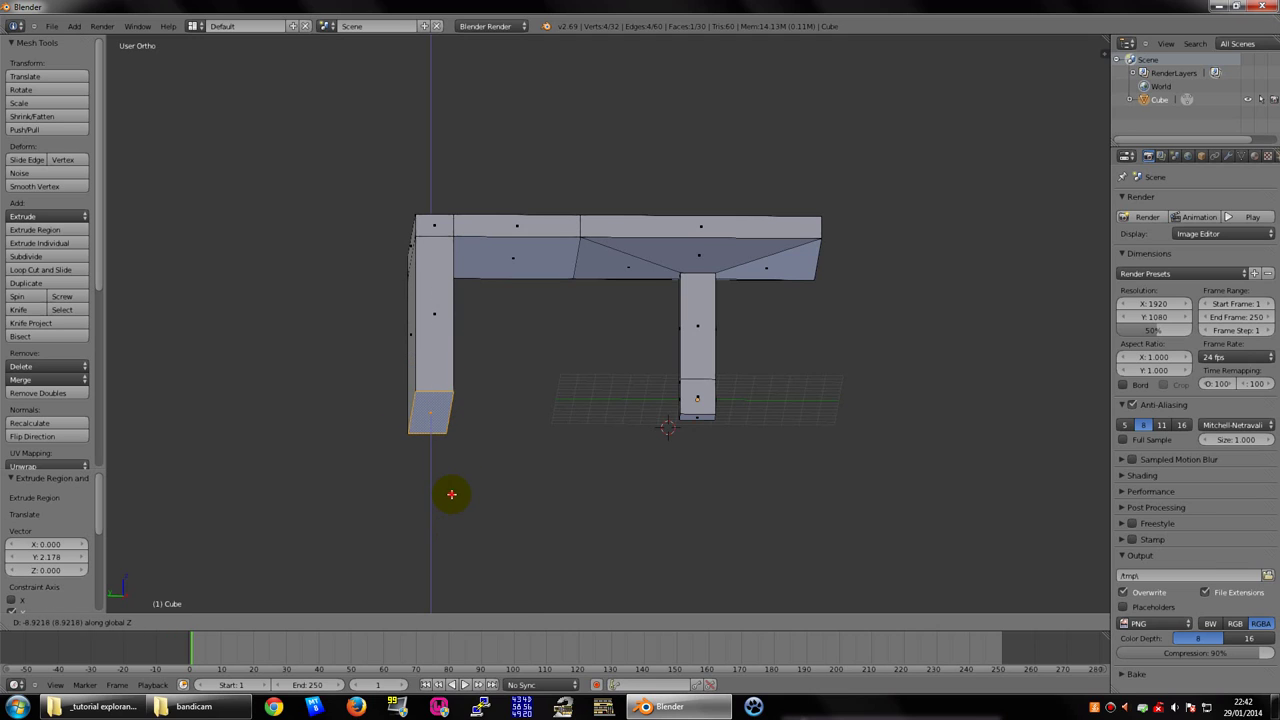
left_click(449, 491)
mouse_move(466, 383)
middle_mouse_down()
mouse_move(462, 419)
mouse_move(487, 413)
middle_mouse_up()
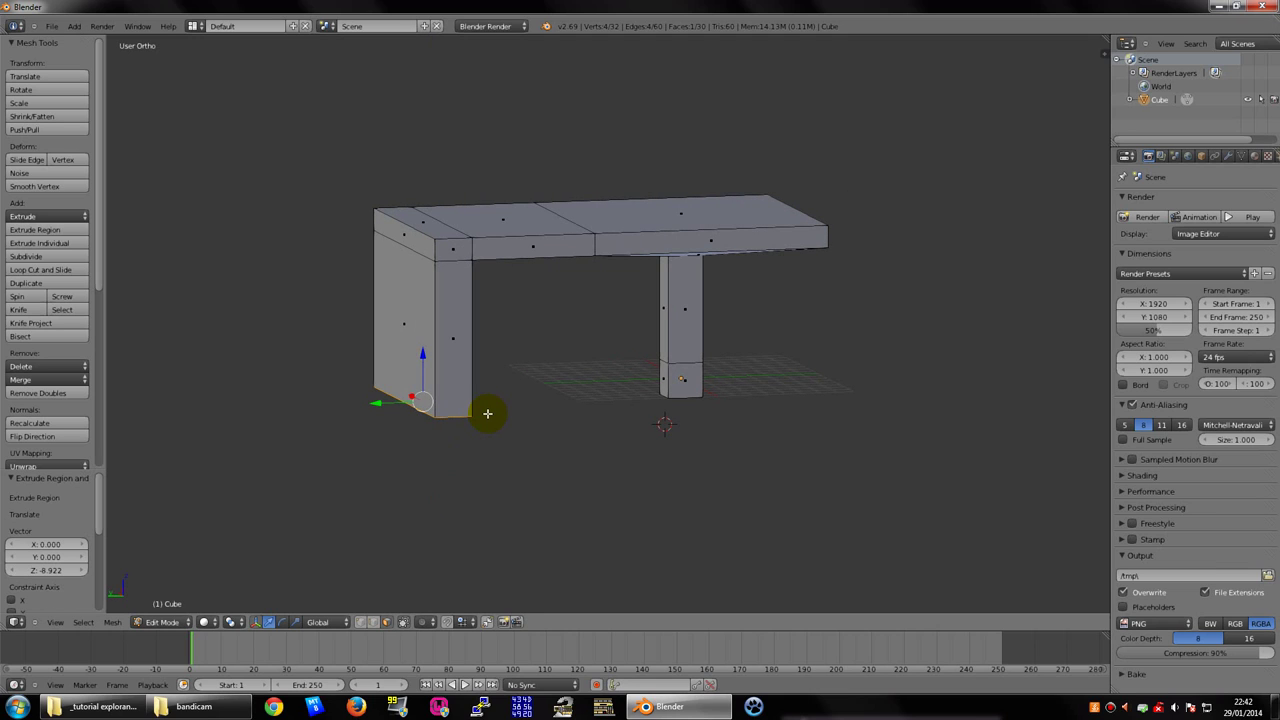
key("KP_3")
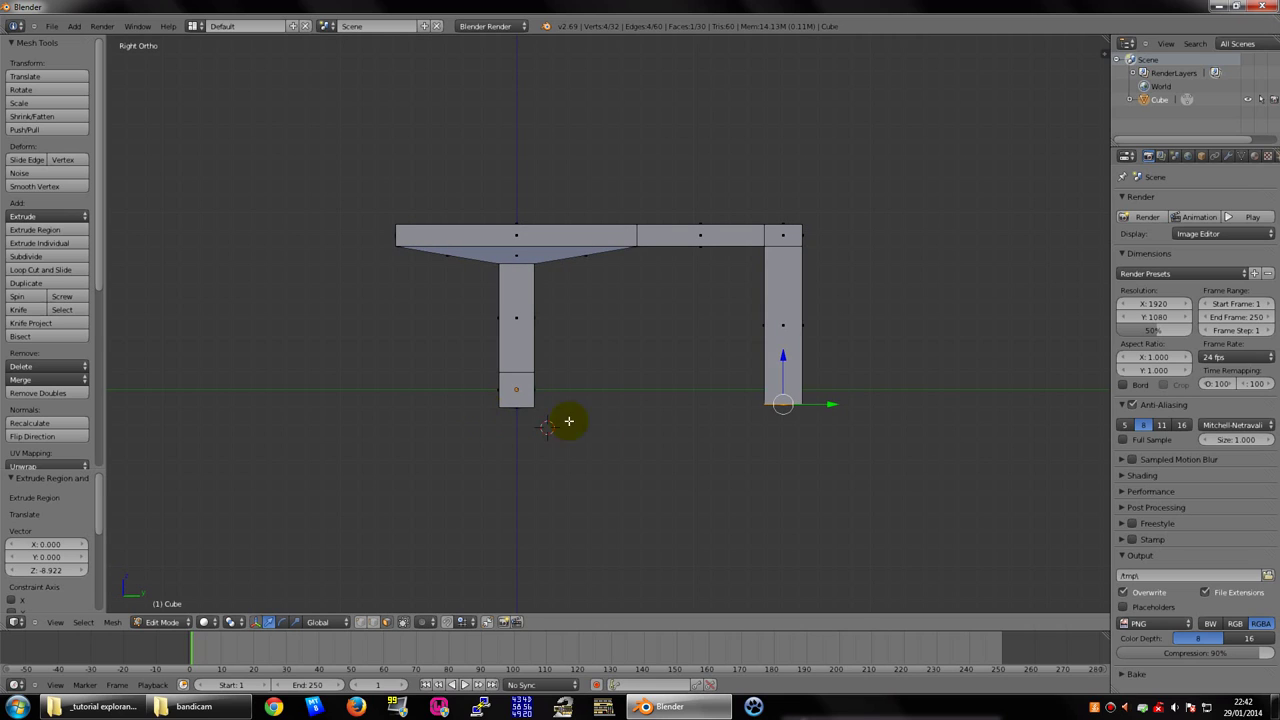
scroll(838, 397, "up", 1)
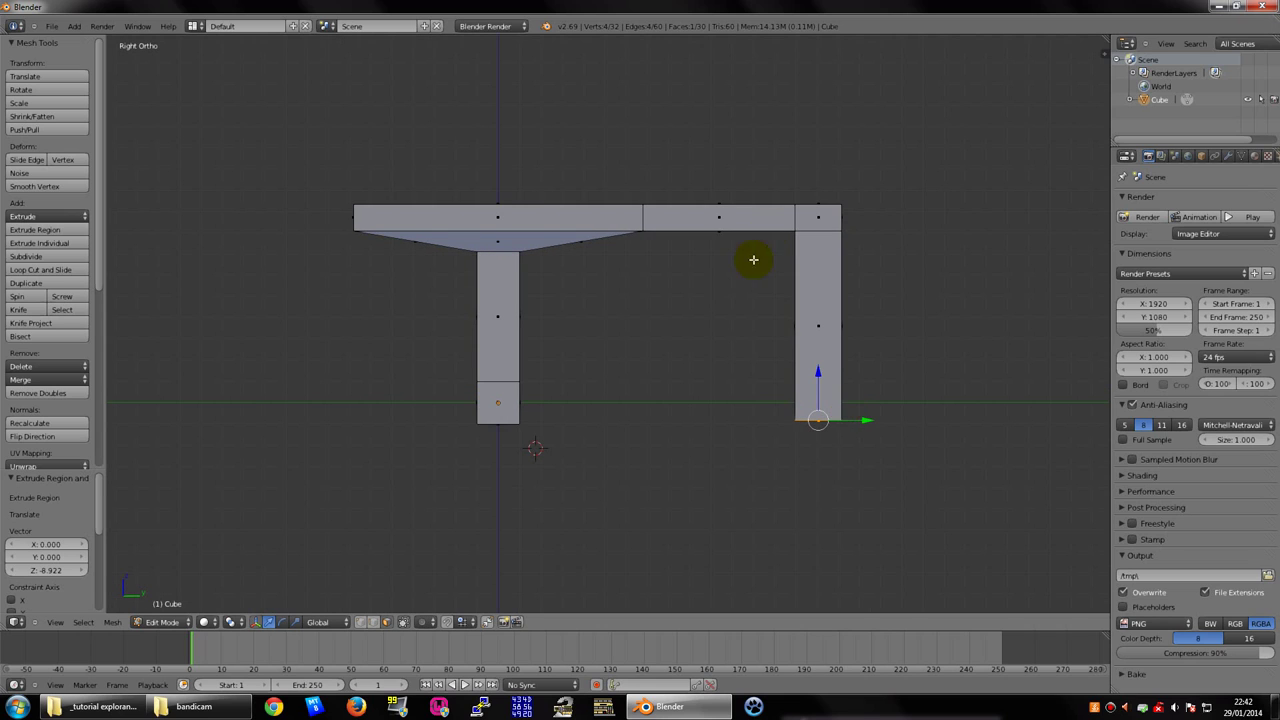
scroll(753, 259, "down", 2)
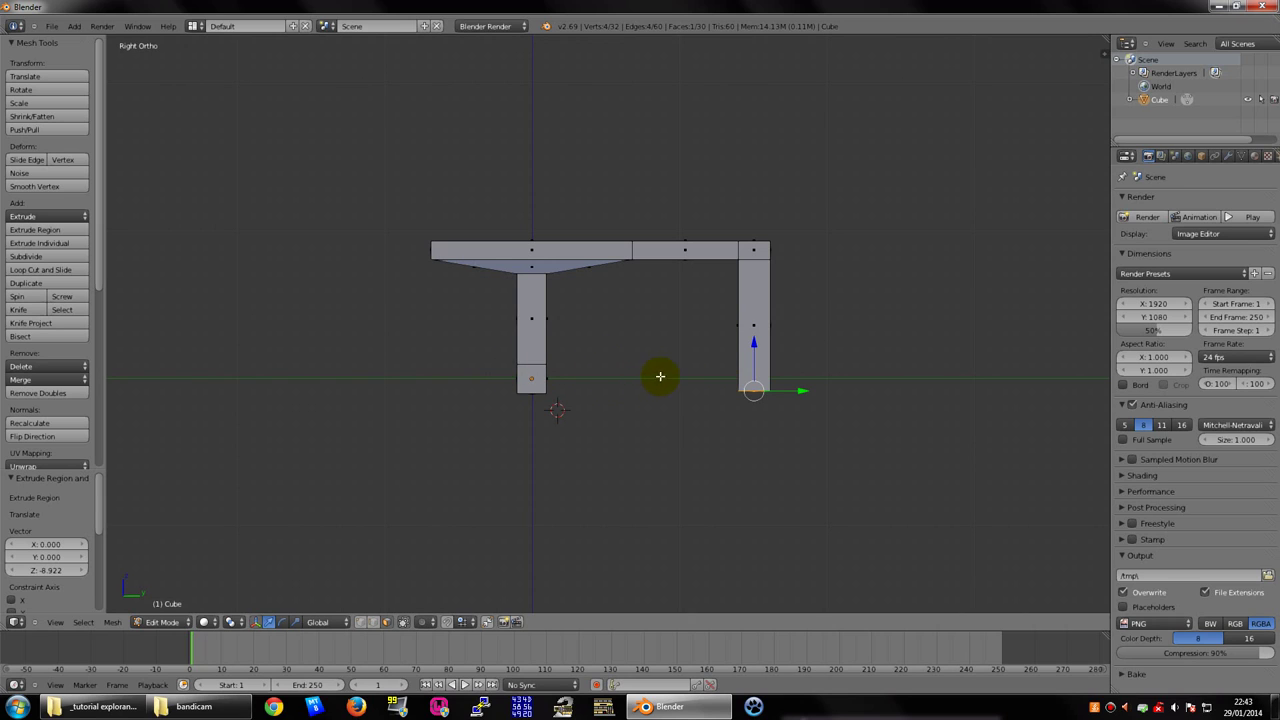
scroll(657, 381, "up", 4)
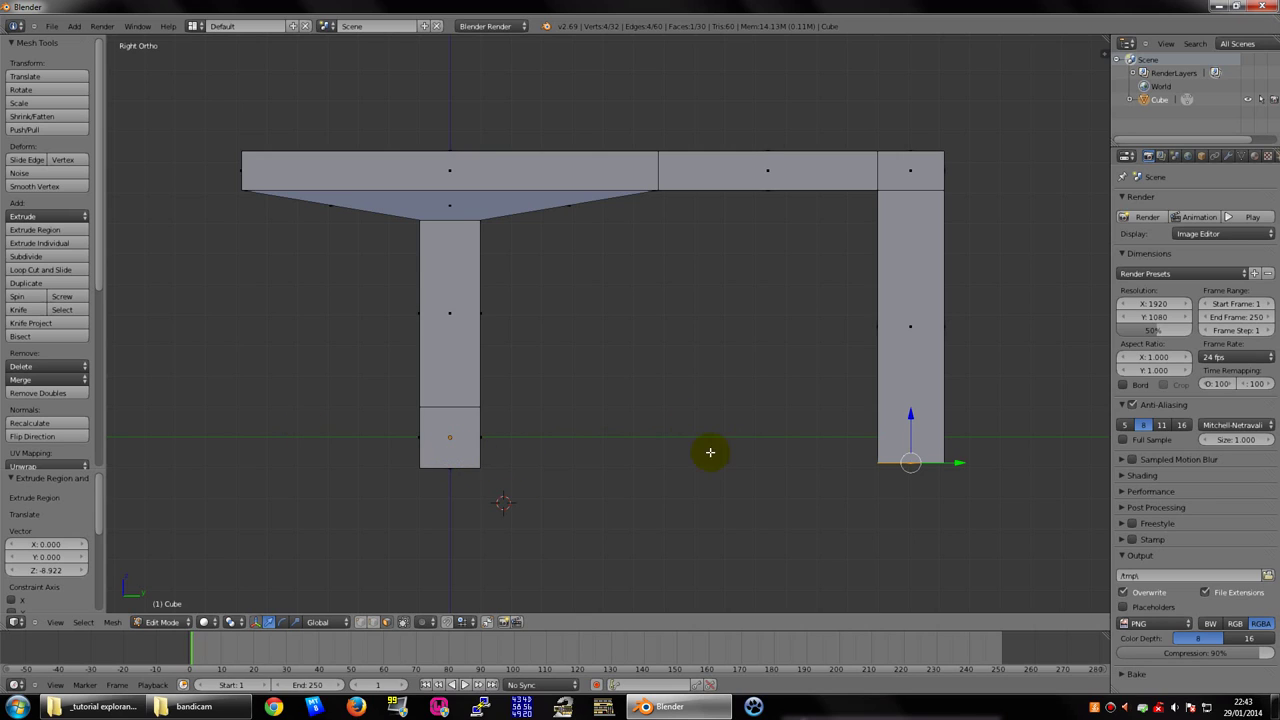
scroll(786, 447, "down", 2)
scroll(743, 434, "down", 1)
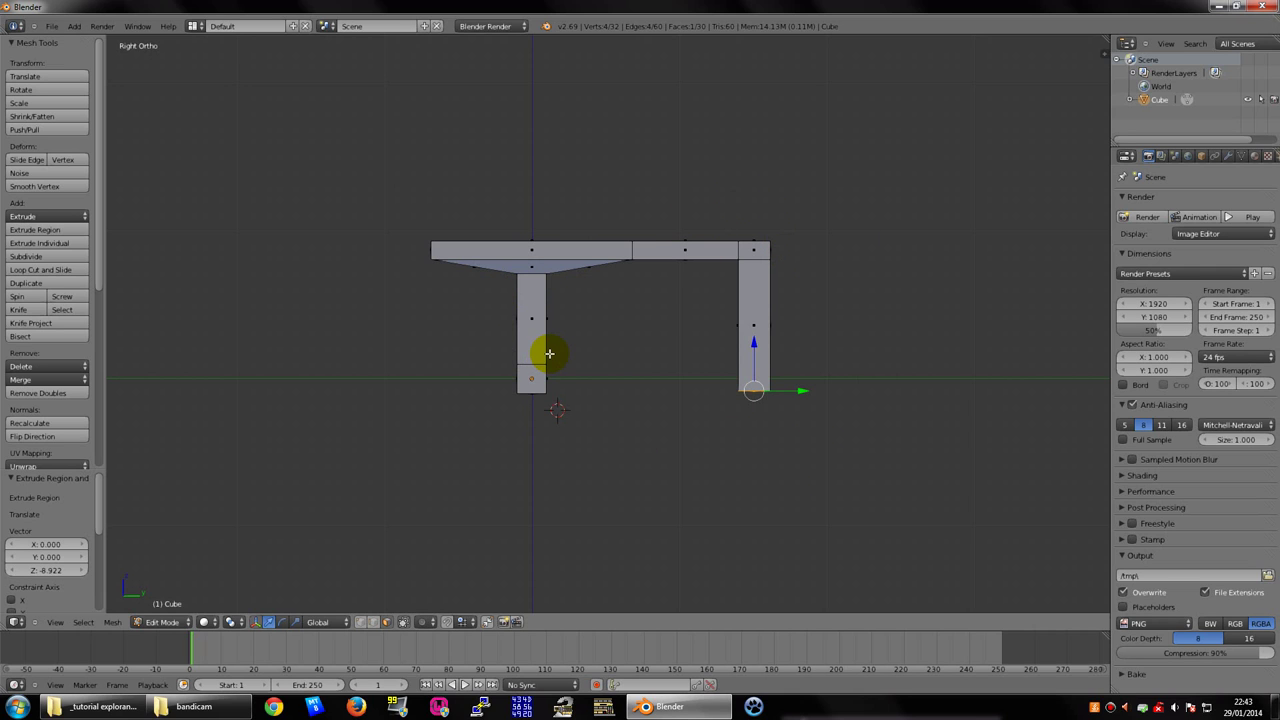
mouse_move(549, 353)
middle_mouse_down()
mouse_move(293, 368)
mouse_move(643, 343)
mouse_move(466, 337)
mouse_move(648, 337)
mouse_move(543, 331)
mouse_move(614, 280)
middle_mouse_up()
Select a couple of tabletop edges and orbit to inspect the table from several angles
right_click(613, 283)
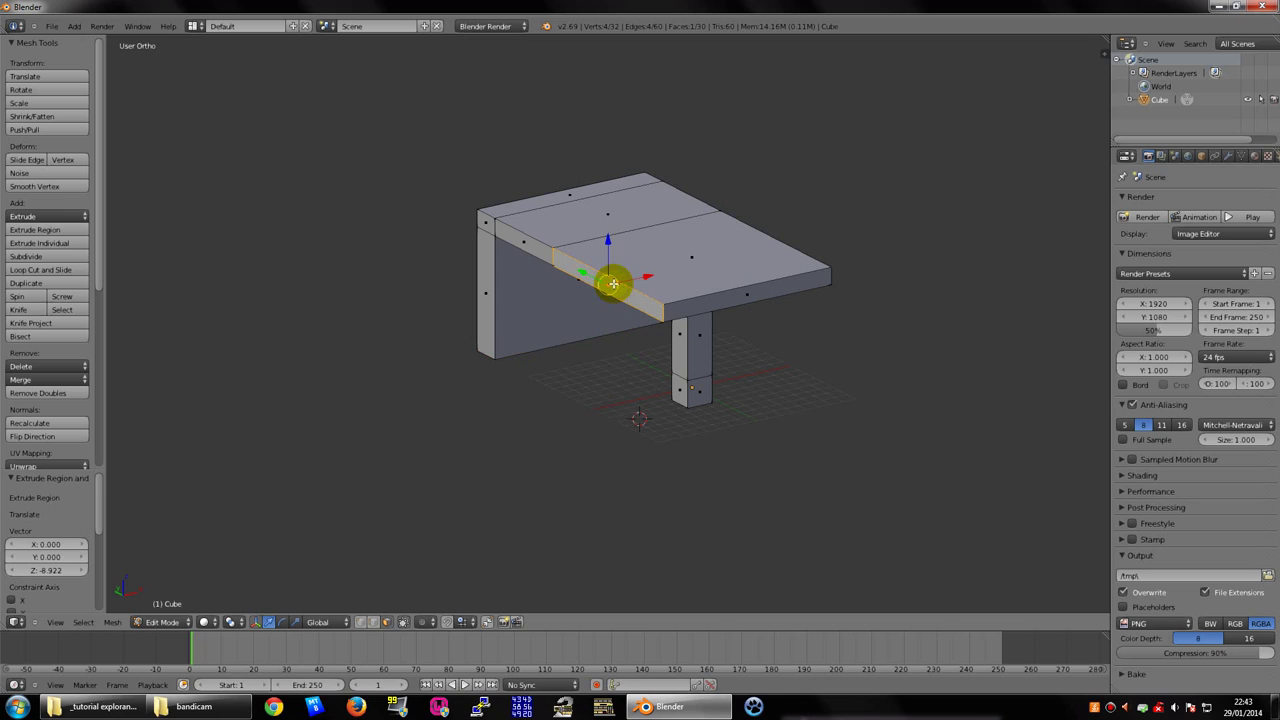
mouse_move(700, 286)
middle_mouse_down()
mouse_move(703, 323)
mouse_move(783, 289)
mouse_move(666, 294)
mouse_move(651, 343)
middle_mouse_up()
right_click(651, 336)
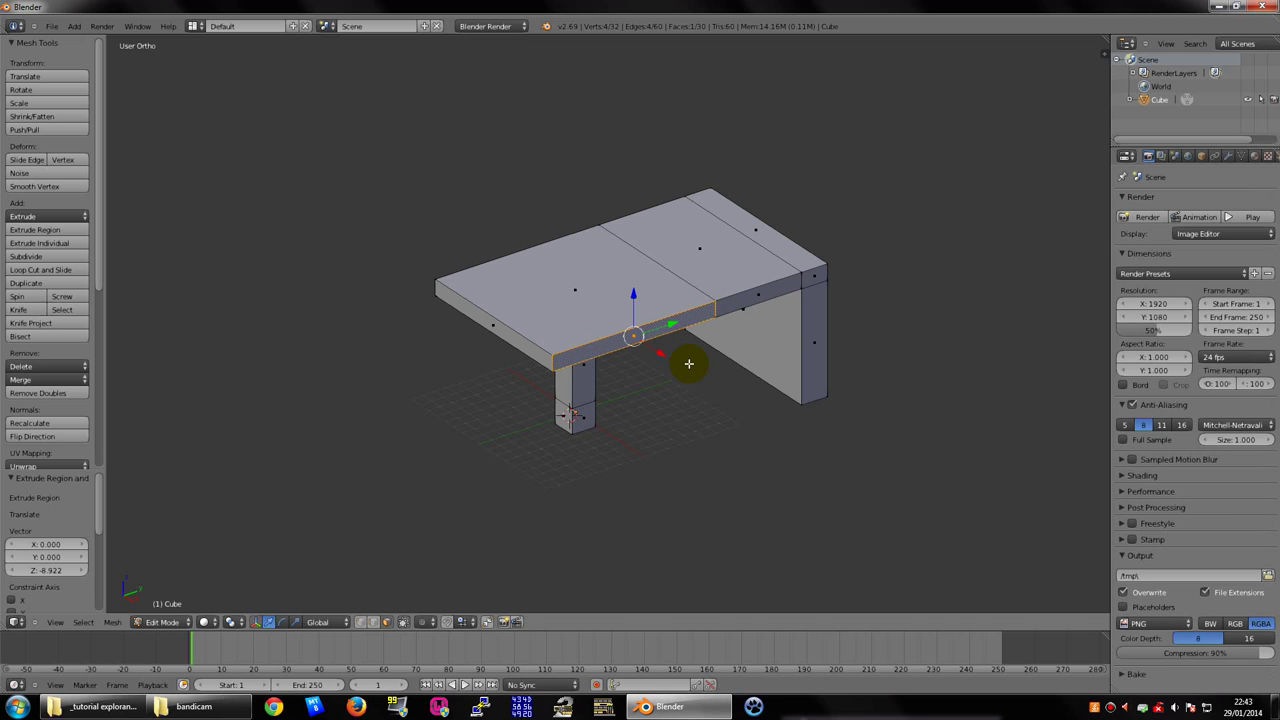
mouse_move(602, 395)
middle_mouse_down()
mouse_move(771, 314)
mouse_move(777, 294)
mouse_move(843, 363)
mouse_move(824, 327)
middle_mouse_up()
middle_click_drag(643, 312, 143, 37)
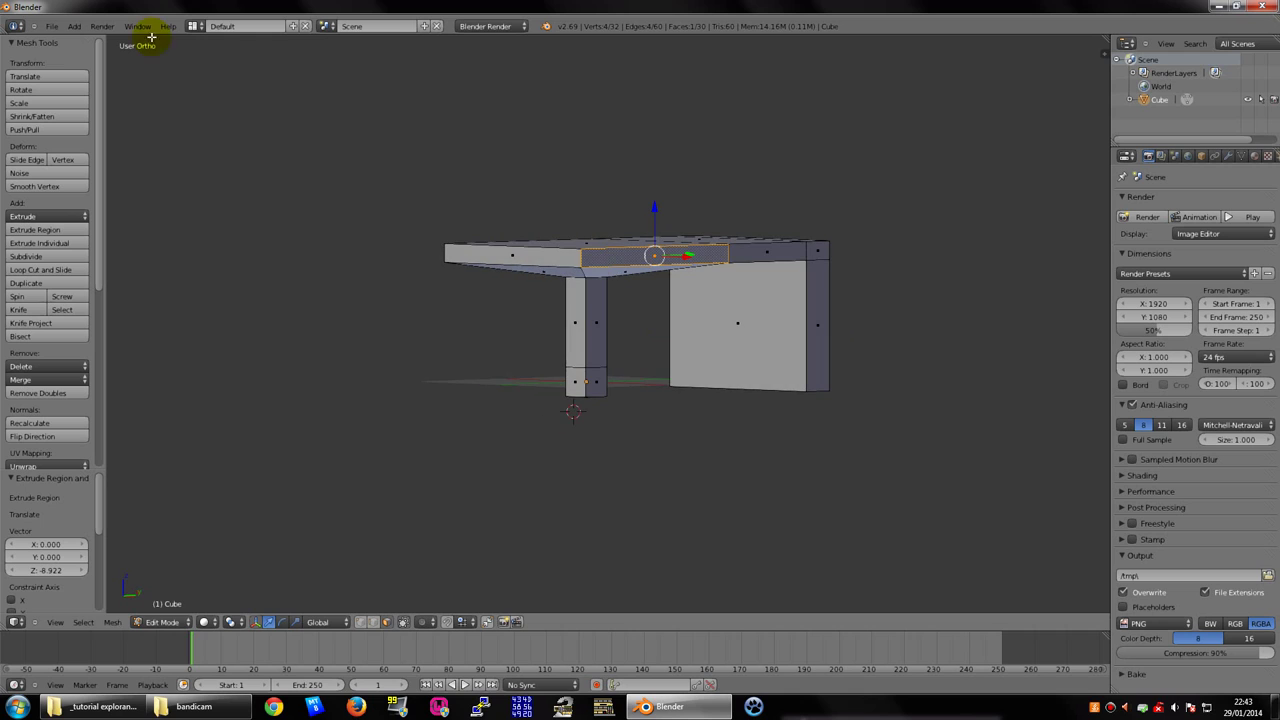
mouse_move(700, 266)
middle_mouse_down()
mouse_move(531, 206)
mouse_move(666, 280)
mouse_move(826, 294)
mouse_move(694, 277)
mouse_move(469, 189)
middle_mouse_up()
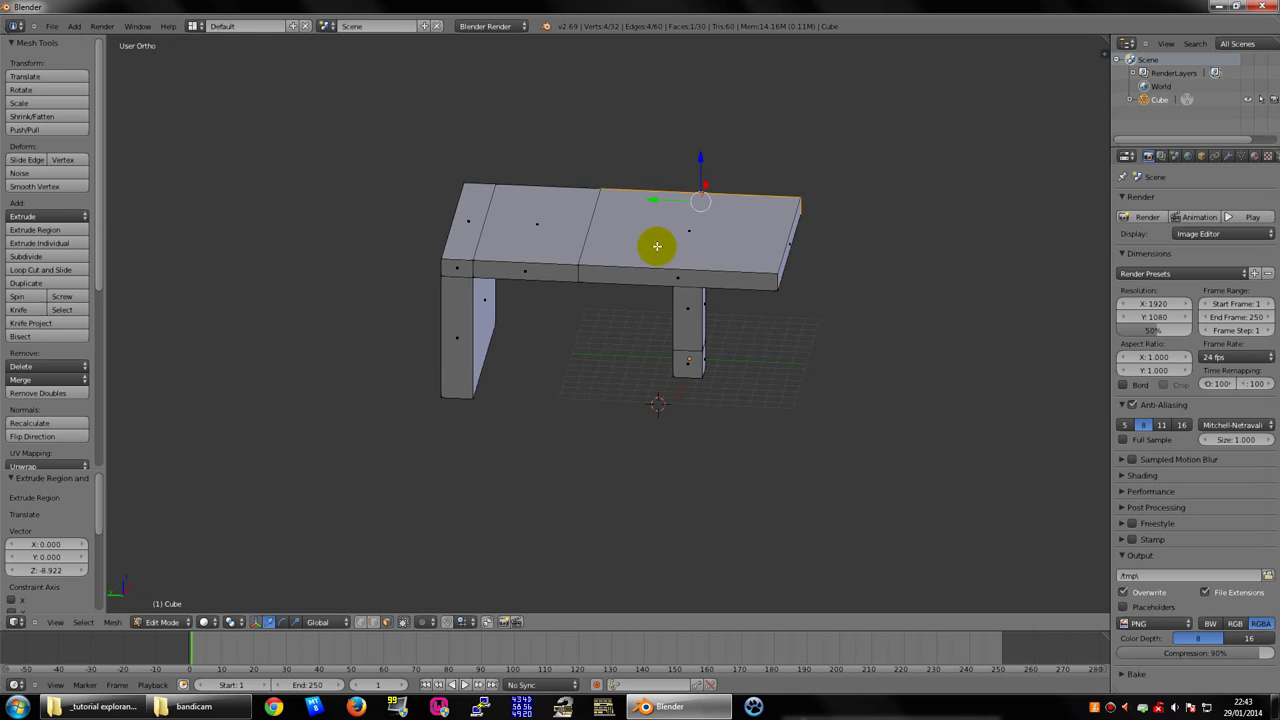
mouse_move(654, 246)
middle_mouse_down()
mouse_move(734, 249)
mouse_move(654, 240)
mouse_move(714, 257)
mouse_move(677, 237)
mouse_move(671, 214)
mouse_move(529, 221)
mouse_move(737, 257)
mouse_move(480, 266)
mouse_move(563, 246)
mouse_move(641, 246)
mouse_move(460, 257)
mouse_move(690, 291)
mouse_move(600, 230)
middle_mouse_up()
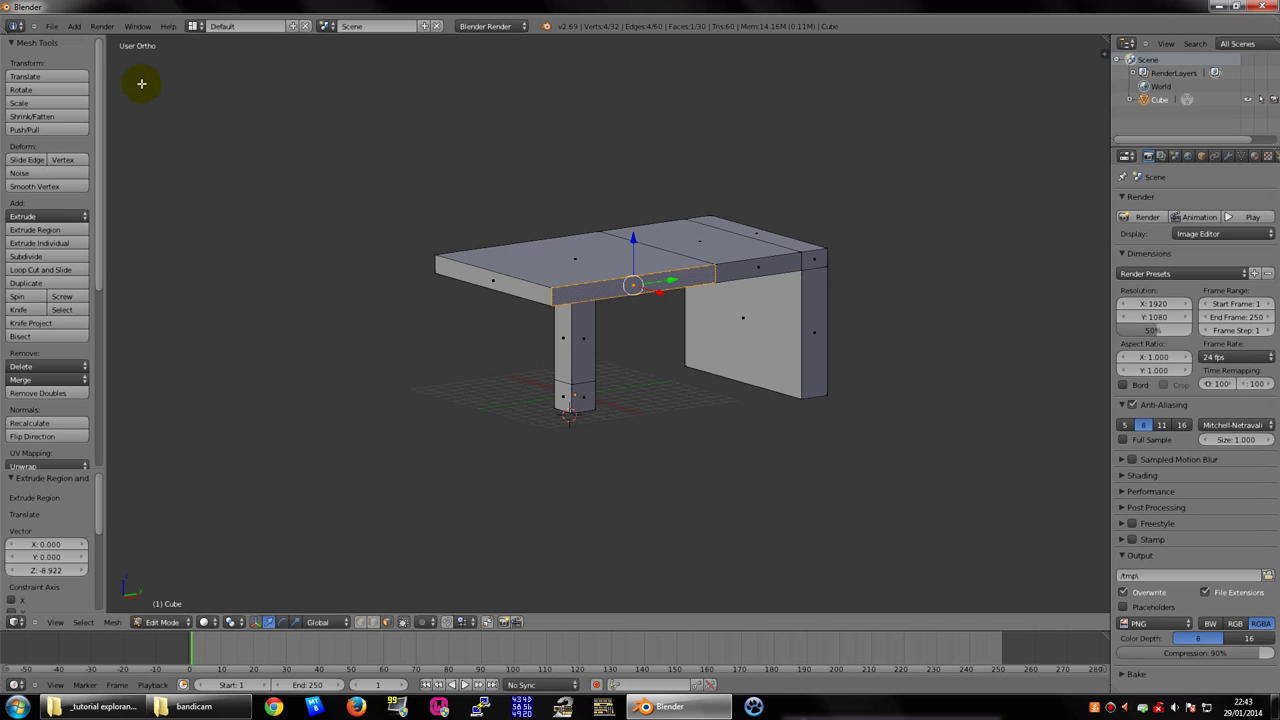
left_click(51, 25)
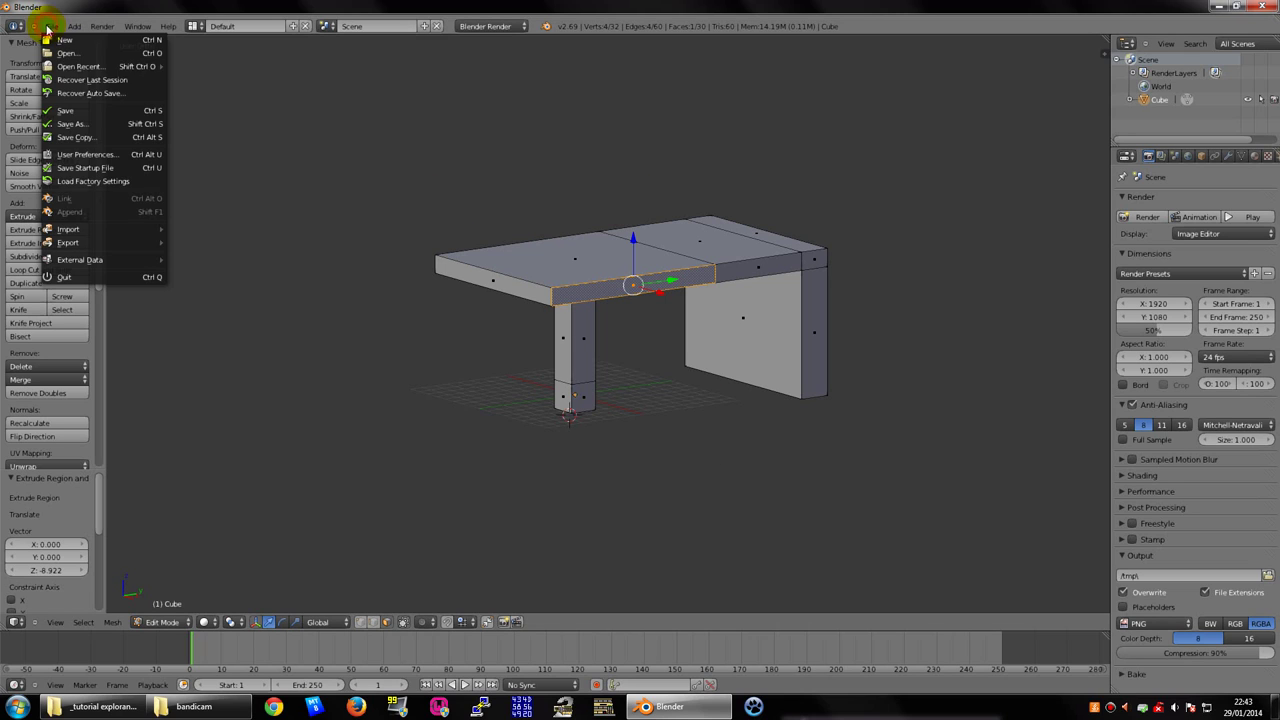
In Save As, paste the _tutorial explorando.com.br folder path as the save location
left_click(86, 124)
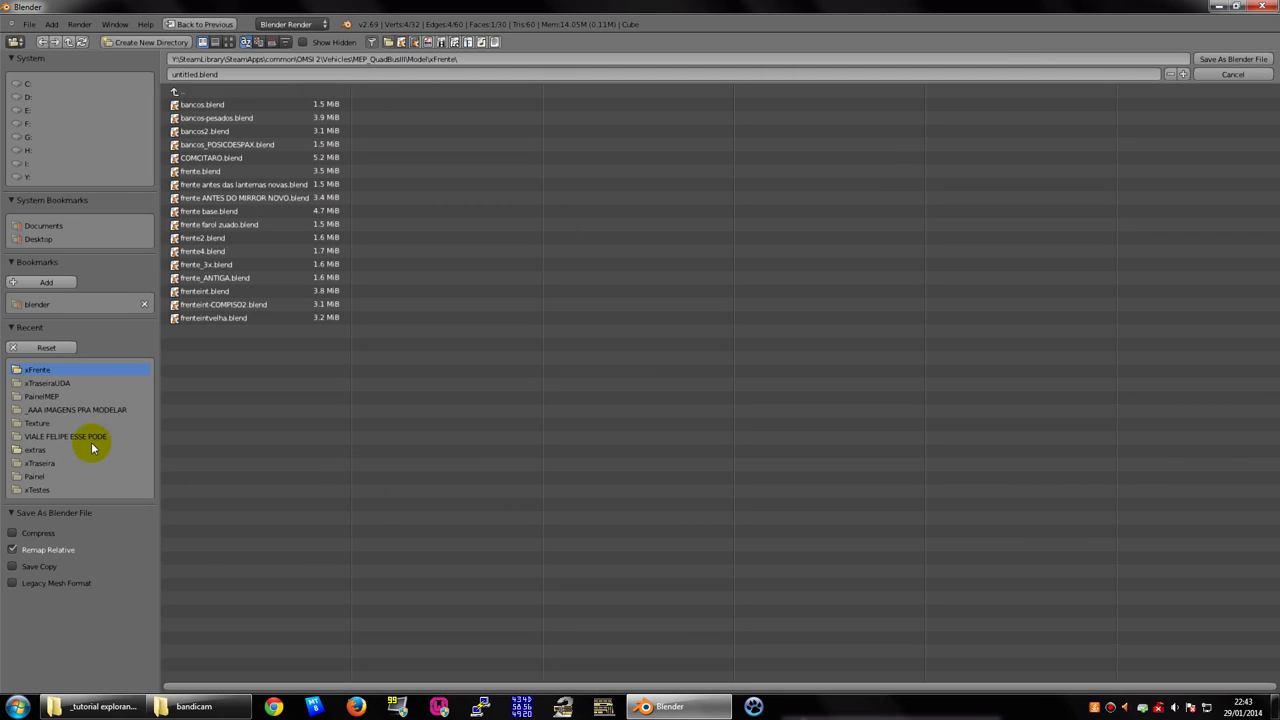
left_click(271, 58)
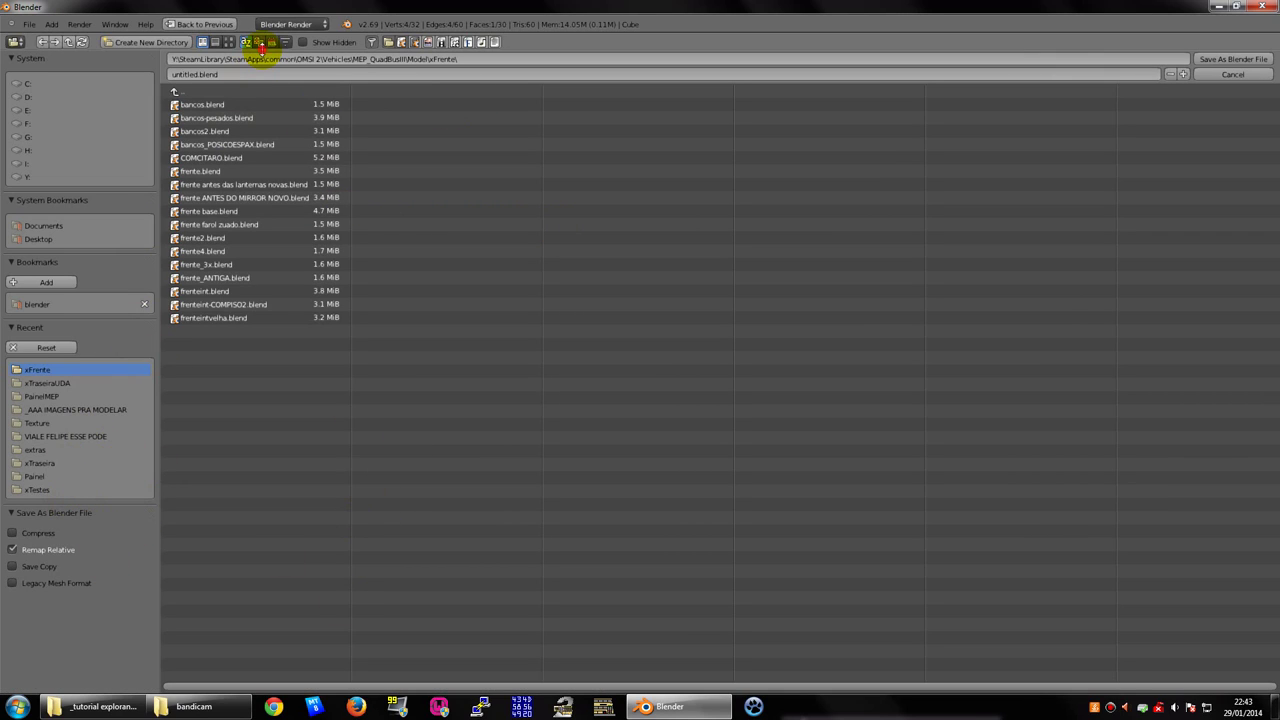
left_click(138, 707)
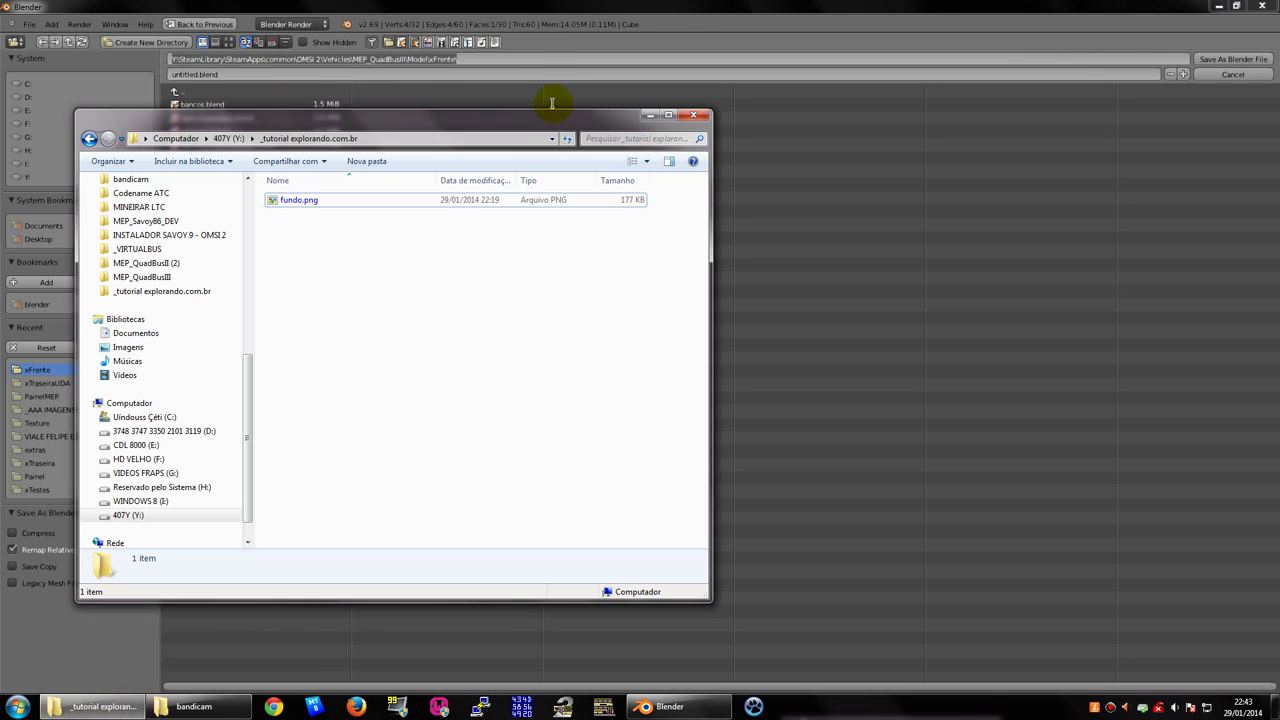
left_click(414, 140)
left_click(408, 63)
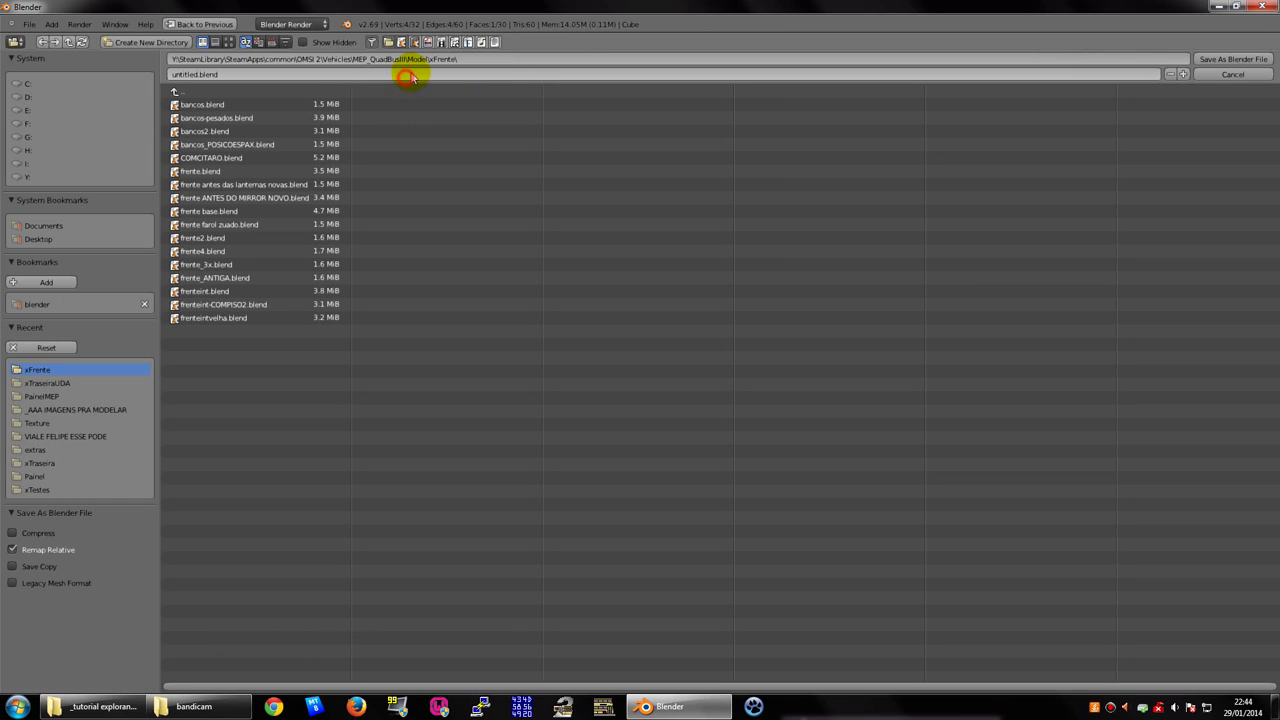
type("Y:\\_tutorial explorando.com.br")
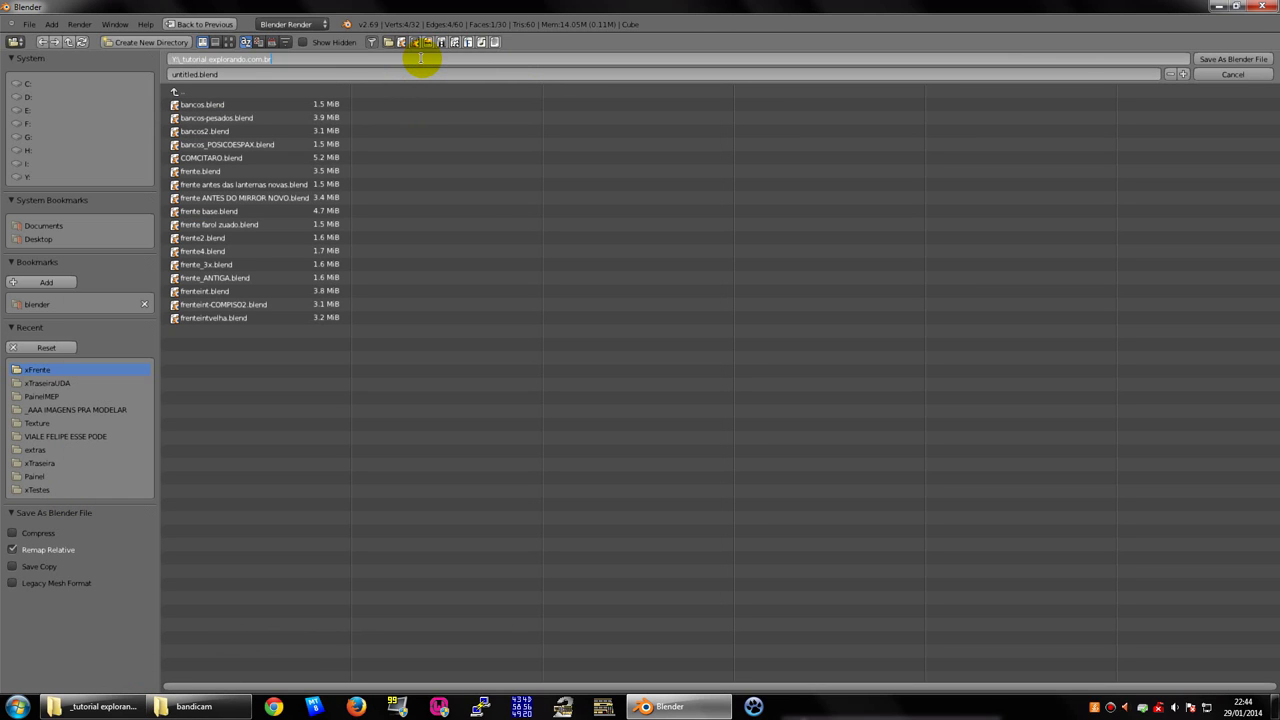
key("Return")
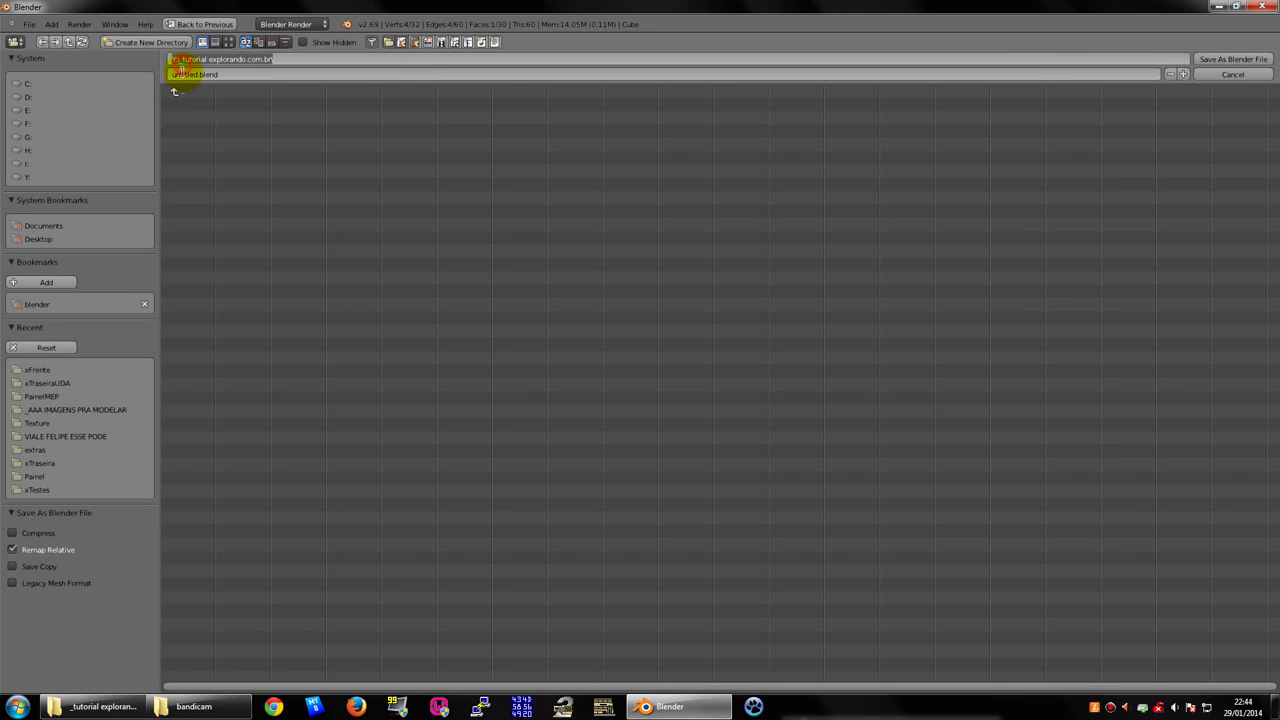
Save the file as 'tutorial explorando.com.br 001.blend' and close Blender
left_click(188, 74)
type("tutorial explorando.com.br 001")
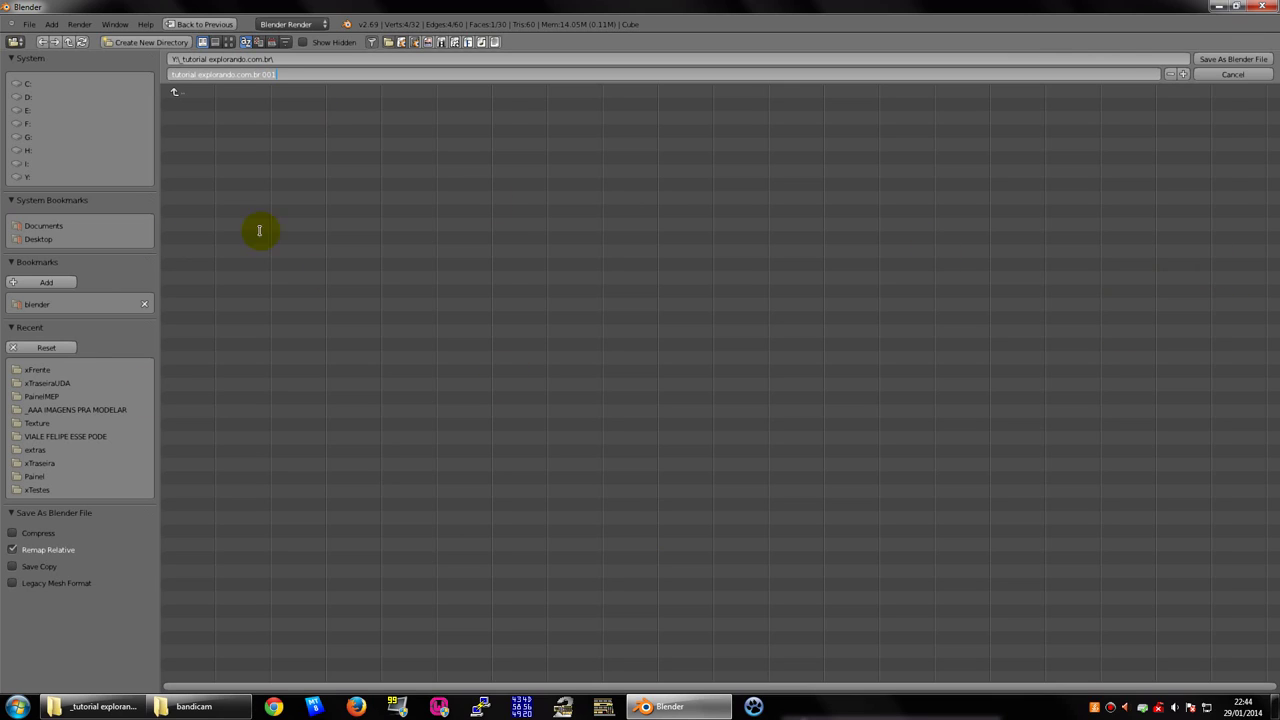
left_click(1222, 60)
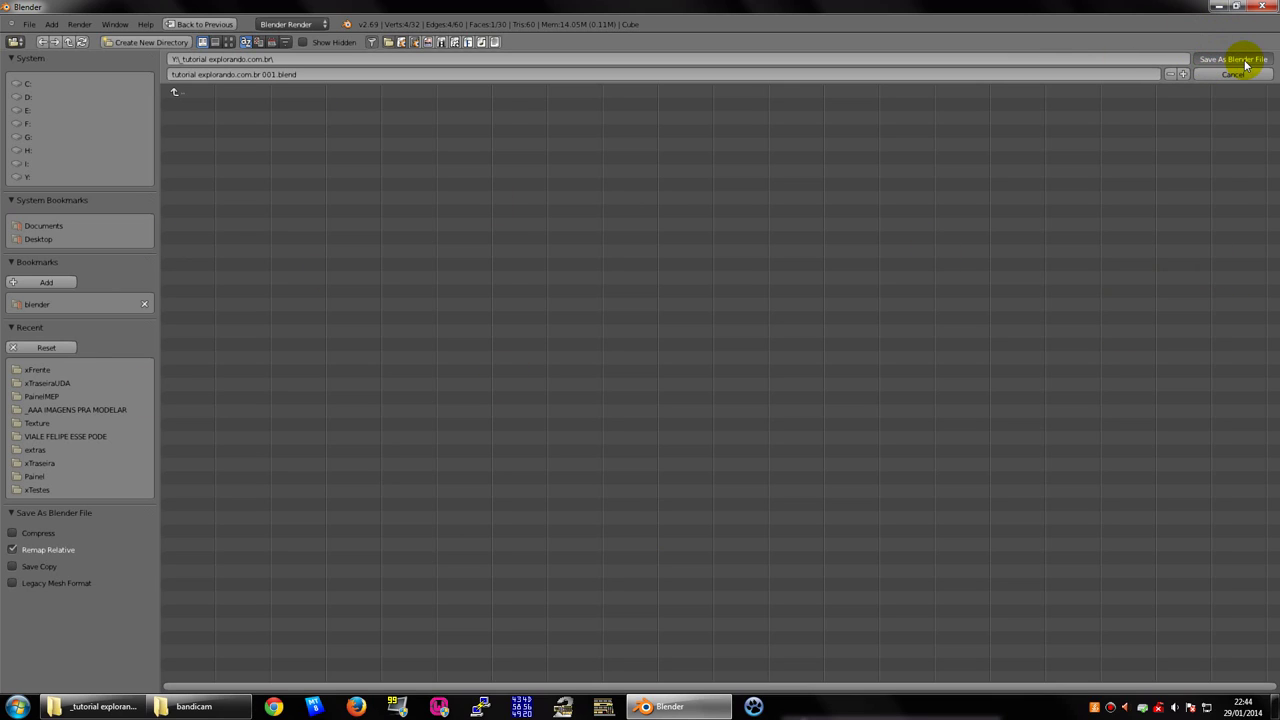
left_click(1225, 60)
mouse_move(866, 220)
middle_mouse_down()
mouse_move(491, 308)
mouse_move(491, 251)
mouse_move(360, 234)
mouse_move(554, 251)
mouse_move(1228, 128)
middle_mouse_up()
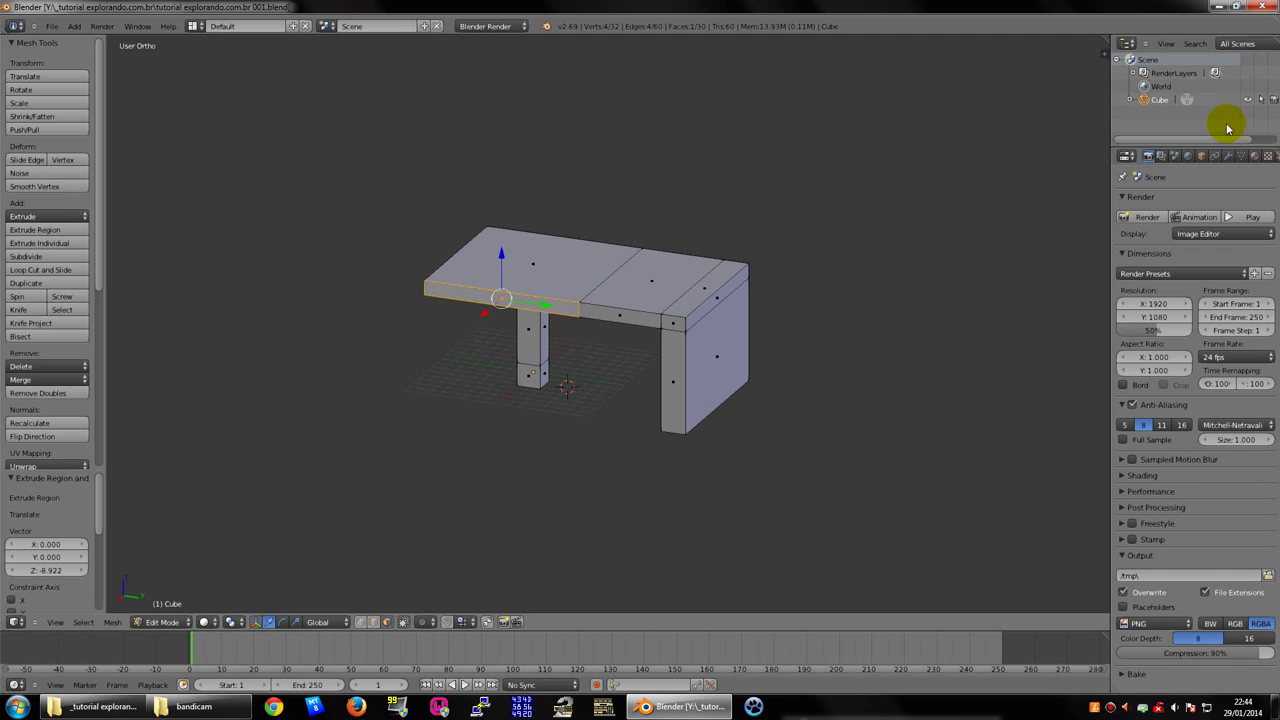
left_click(1262, 6)
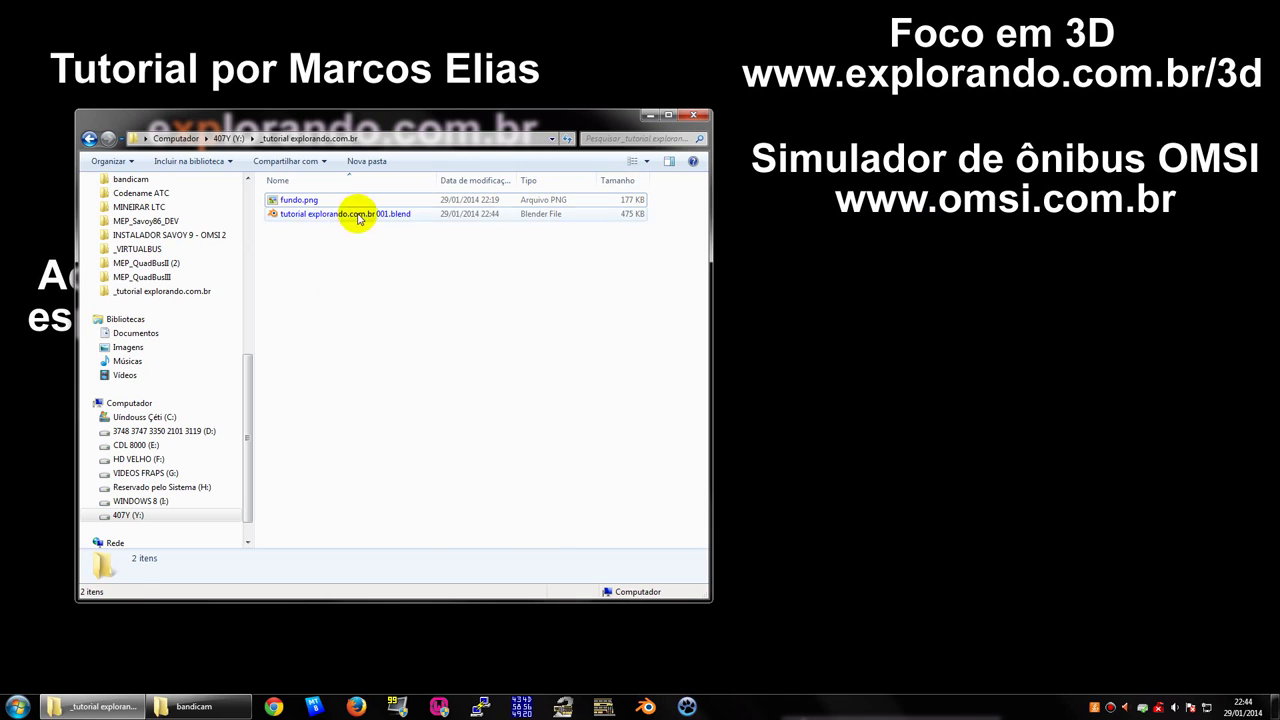
Open tutorial explorando.com.br 001.blend from Windows Explorer to relaunch it in Blender
left_click(310, 216)
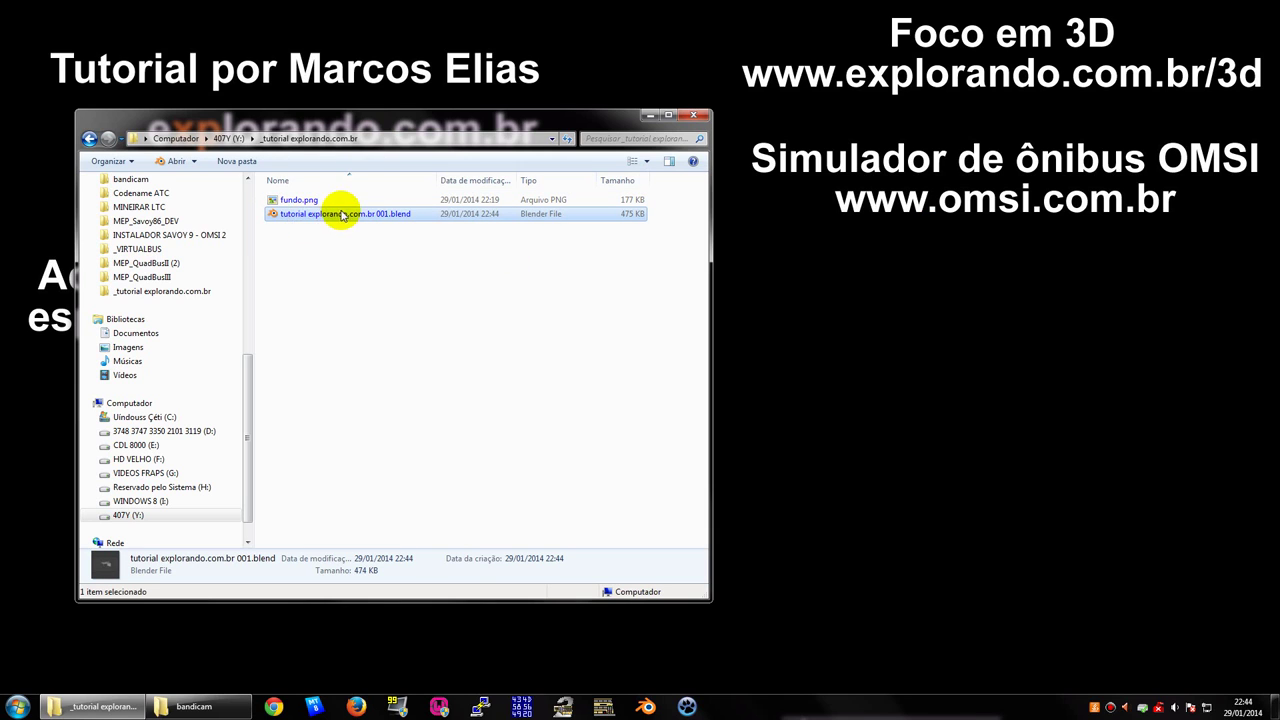
double_click(300, 214)
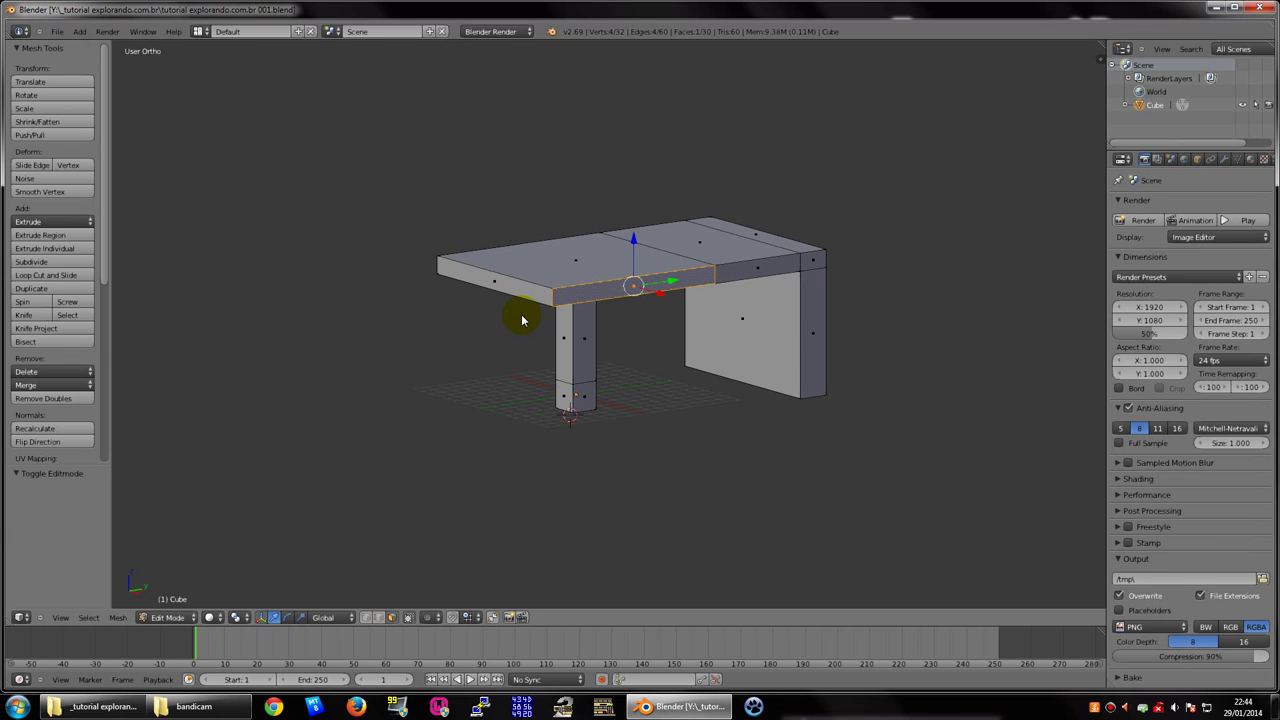
Orbit the reopened table, select the right tabletop section's top face, and settle on a side view
mouse_move(686, 391)
middle_mouse_down()
mouse_move(534, 260)
mouse_move(429, 277)
mouse_move(736, 218)
mouse_move(677, 206)
middle_mouse_up()
middle_click_drag(706, 271, 726, 283)
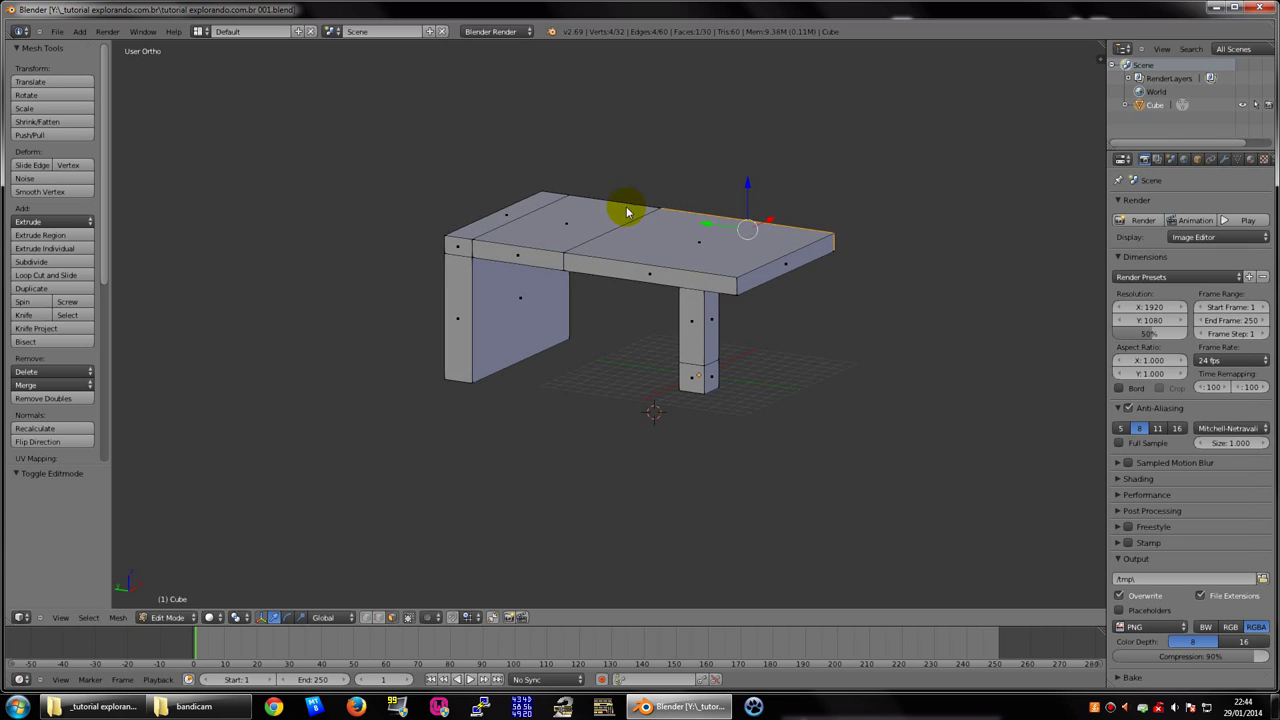
mouse_move(815, 316)
middle_mouse_down()
mouse_move(894, 223)
mouse_move(743, 229)
mouse_move(831, 231)
mouse_move(727, 232)
mouse_move(906, 237)
mouse_move(586, 274)
mouse_move(633, 275)
mouse_move(589, 260)
mouse_move(540, 295)
mouse_move(631, 203)
mouse_move(751, 263)
mouse_move(651, 217)
mouse_move(690, 257)
mouse_move(563, 243)
mouse_move(657, 229)
mouse_move(577, 238)
mouse_move(743, 249)
mouse_move(732, 264)
middle_mouse_up()
right_click(654, 237)
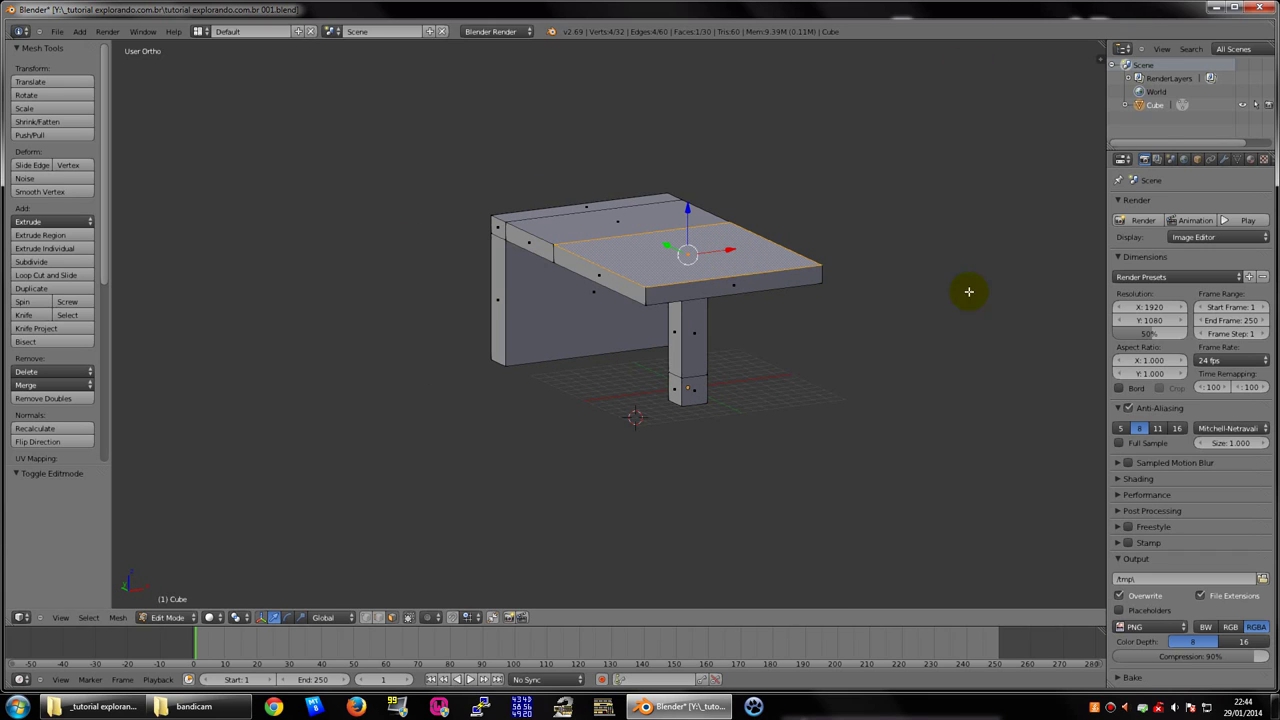
mouse_move(971, 289)
middle_mouse_down()
mouse_move(714, 266)
mouse_move(726, 259)
mouse_move(620, 266)
mouse_move(780, 243)
mouse_move(766, 223)
mouse_move(838, 213)
mouse_move(829, 254)
mouse_move(854, 246)
mouse_move(839, 248)
mouse_move(827, 449)
middle_mouse_up()
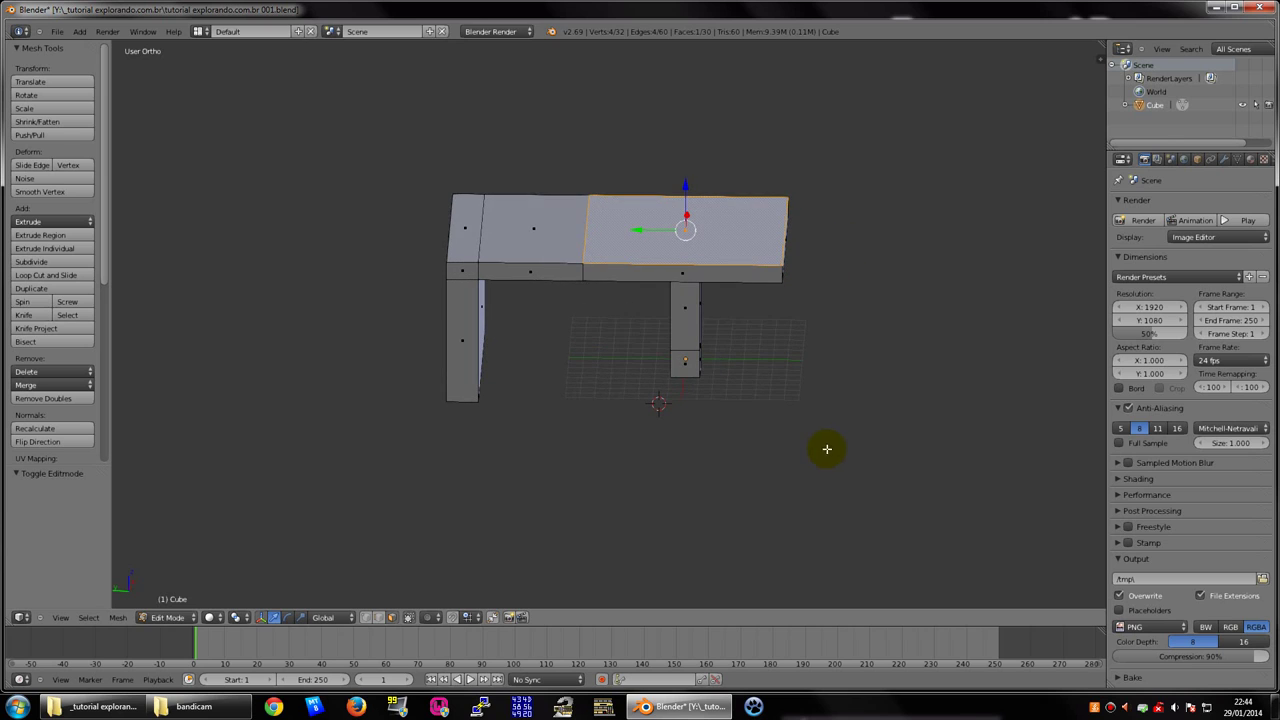
mouse_move(845, 339)
middle_mouse_down()
mouse_move(737, 329)
mouse_move(829, 331)
mouse_move(849, 305)
middle_mouse_up()
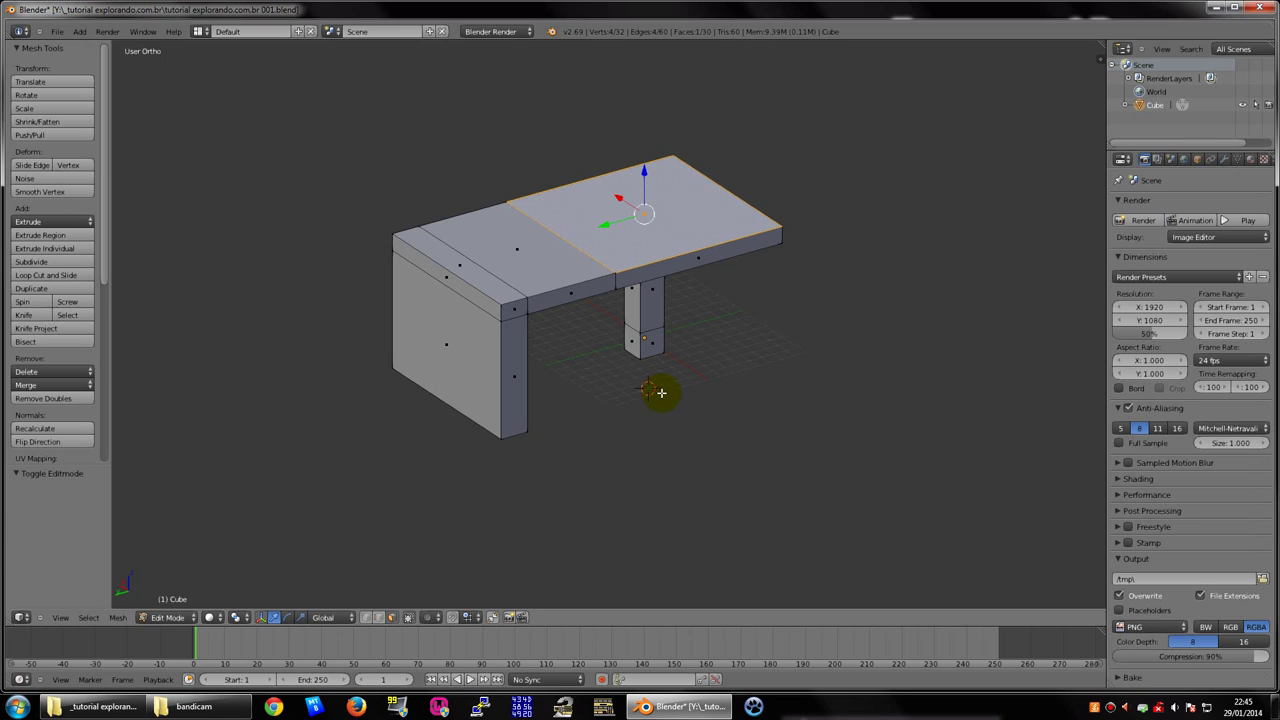
mouse_move(661, 392)
middle_mouse_down()
mouse_move(700, 331)
mouse_move(663, 300)
mouse_move(718, 324)
middle_mouse_up()
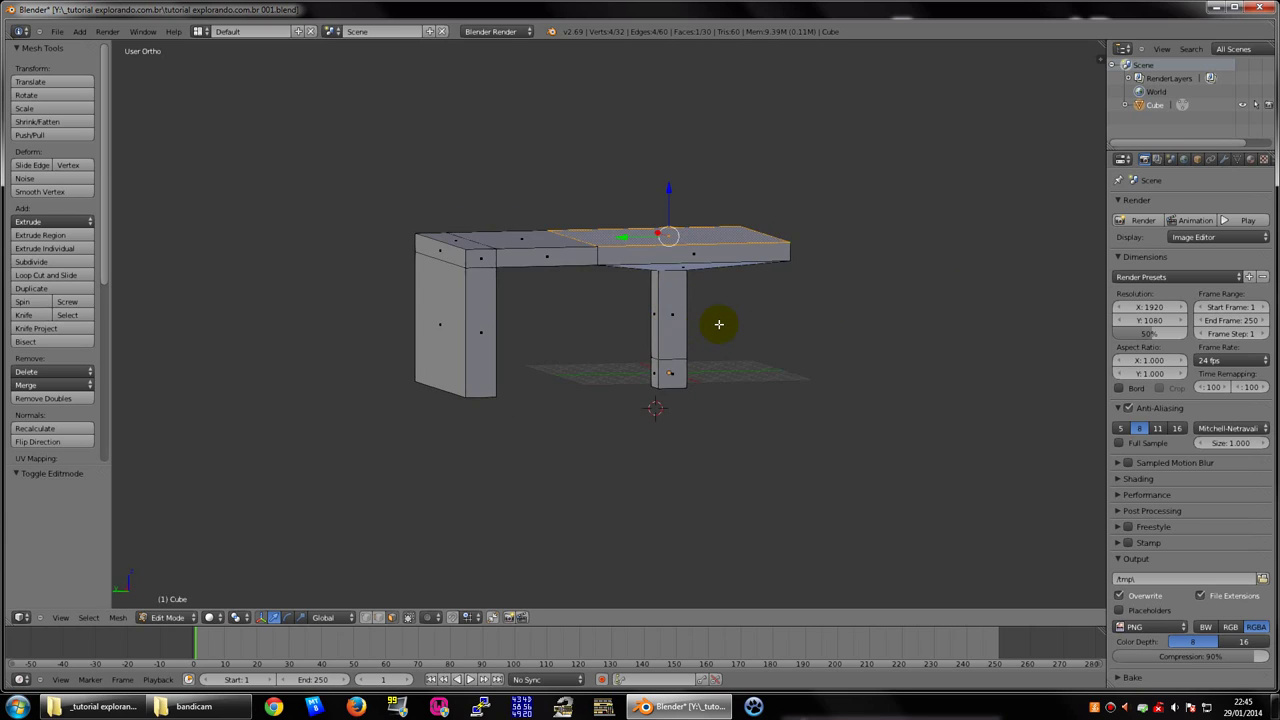
Switch the viewport shading to wireframe and zoom in on the table
key("z")
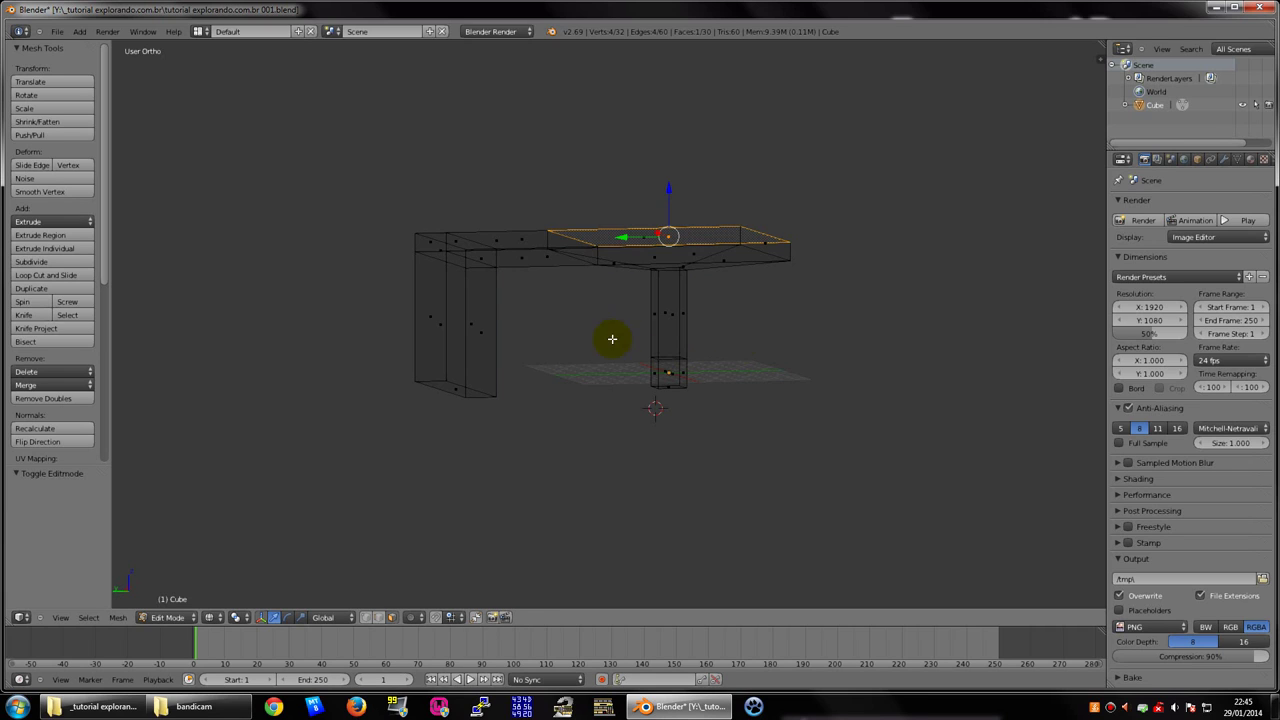
key("z")
key("z")
key("z")
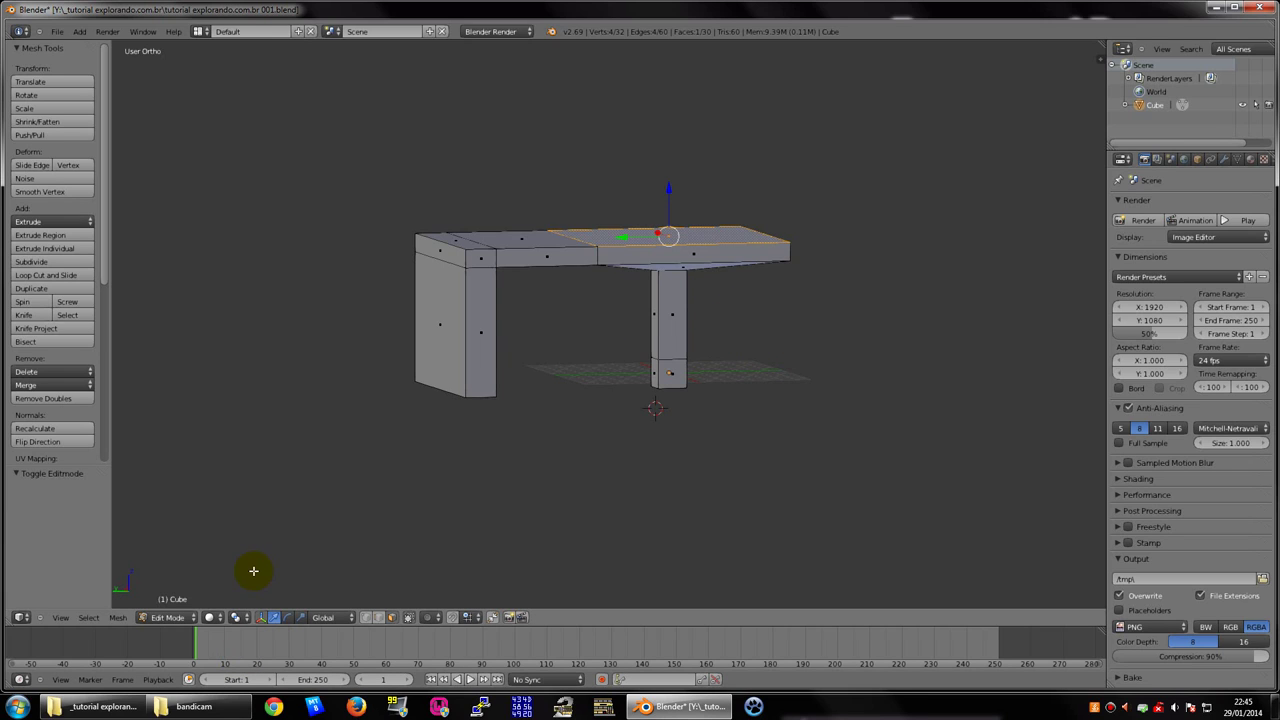
key("z")
left_click(213, 618)
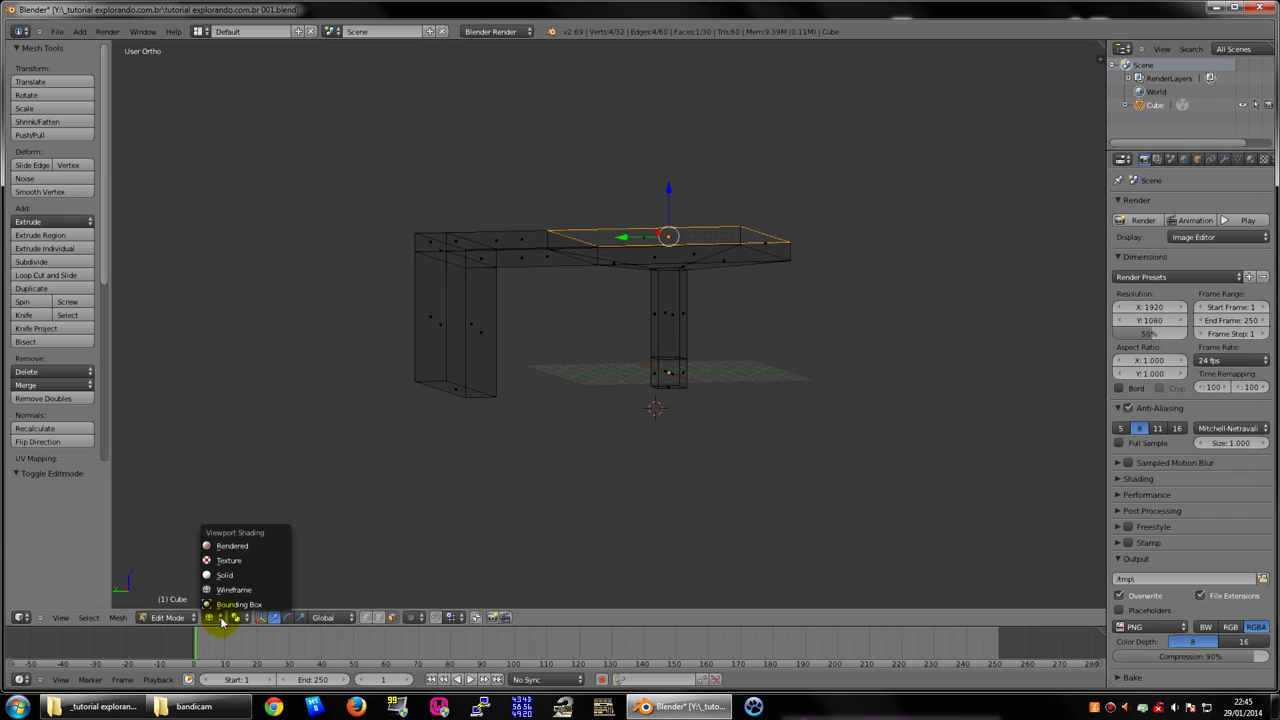
left_click(231, 590)
scroll(560, 434, "up", 1)
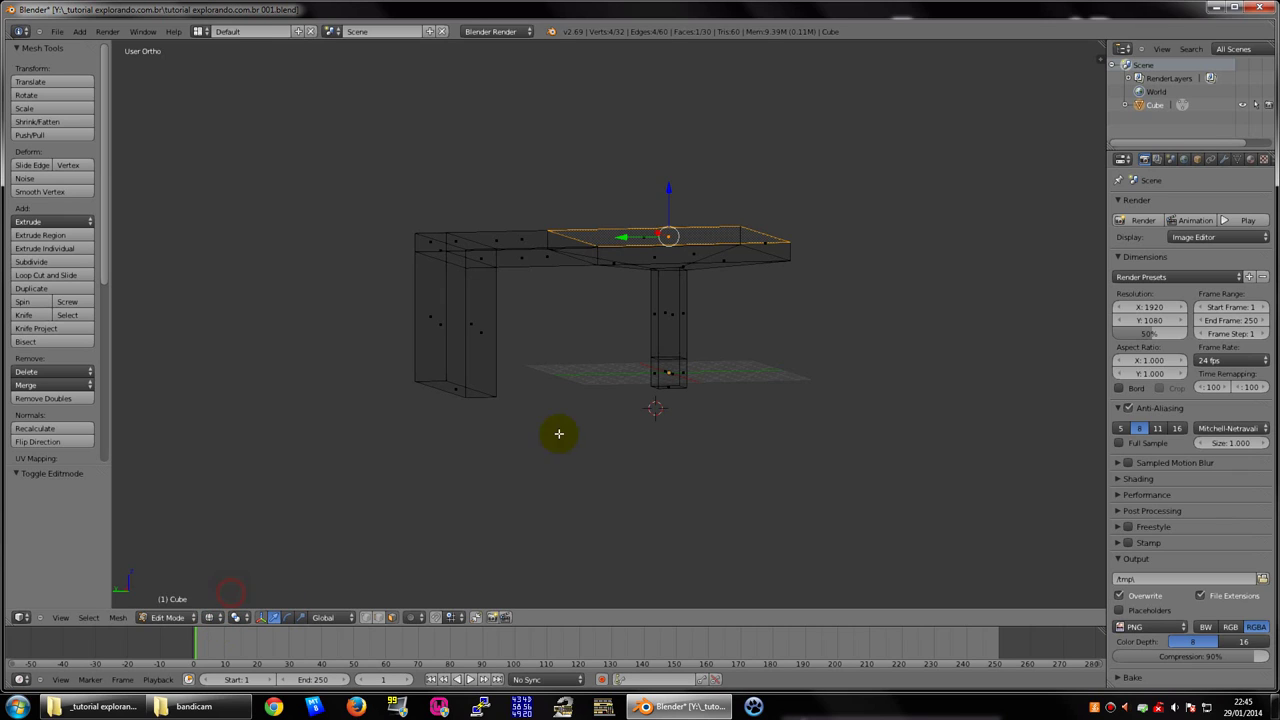
scroll(763, 354, "up", 1)
scroll(810, 331, "up", 2)
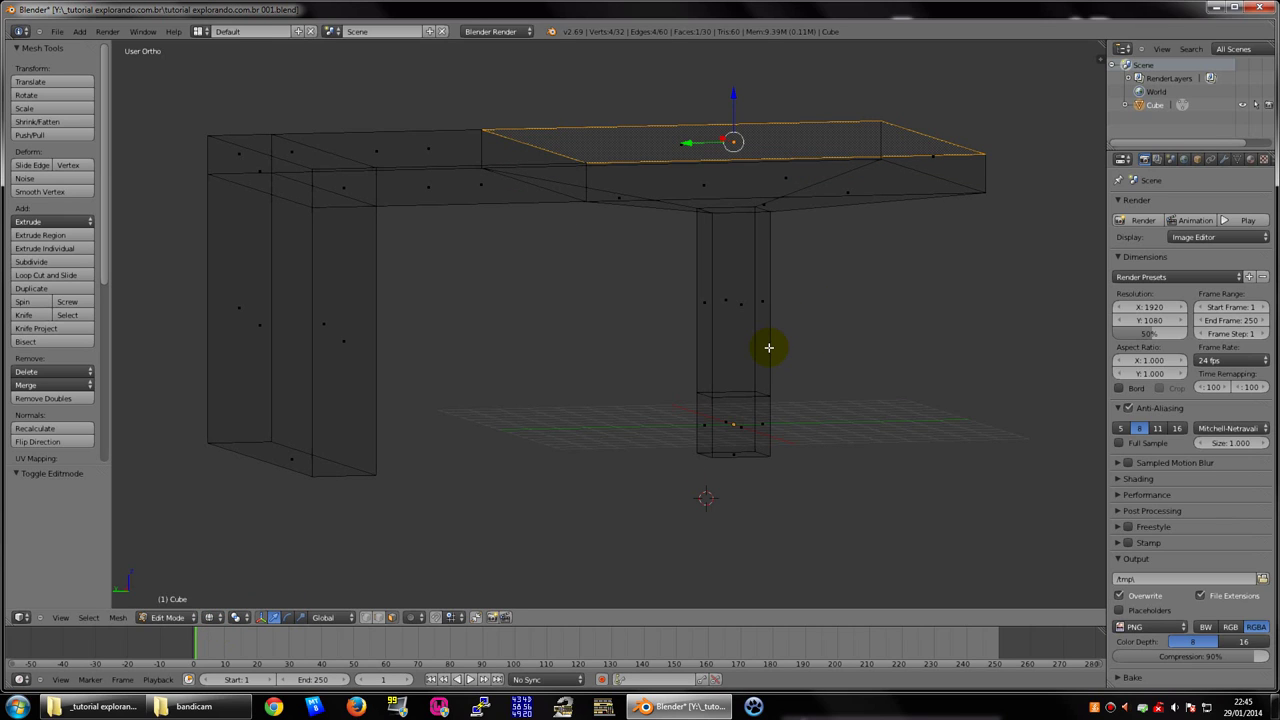
Clear the trial face selections and box the upper part of the central column
key("a")
key("a")
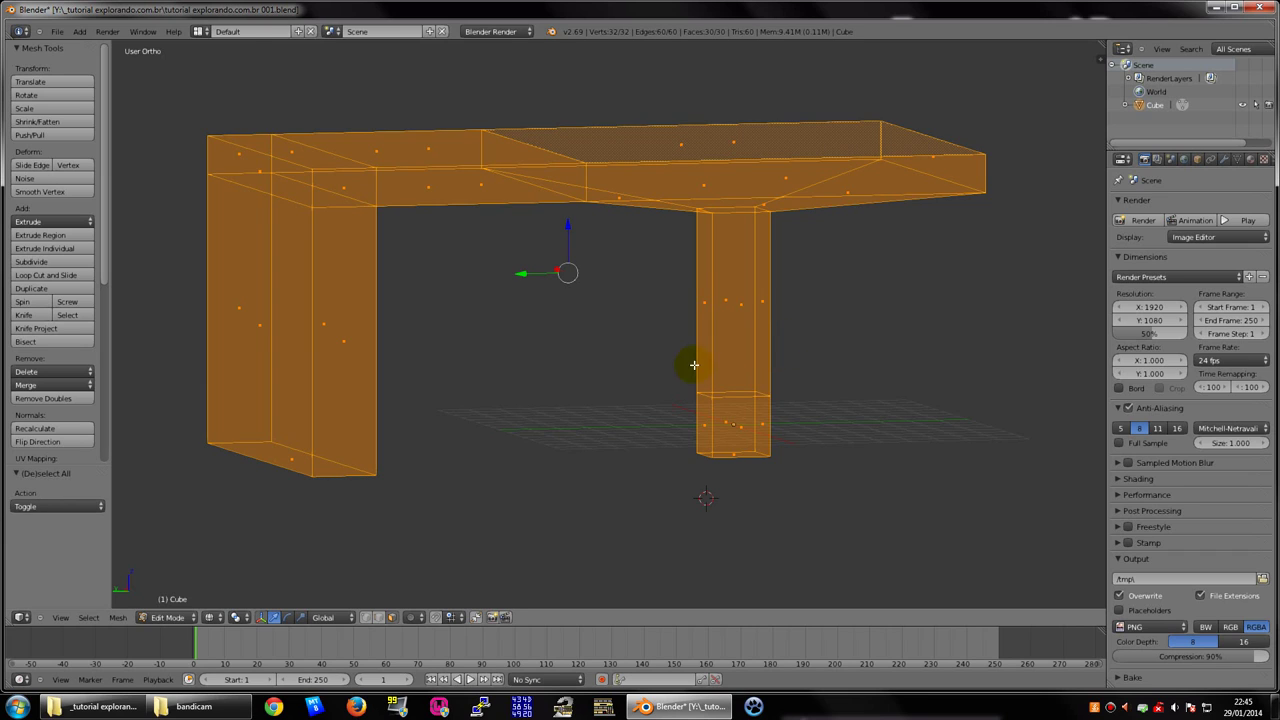
key("a")
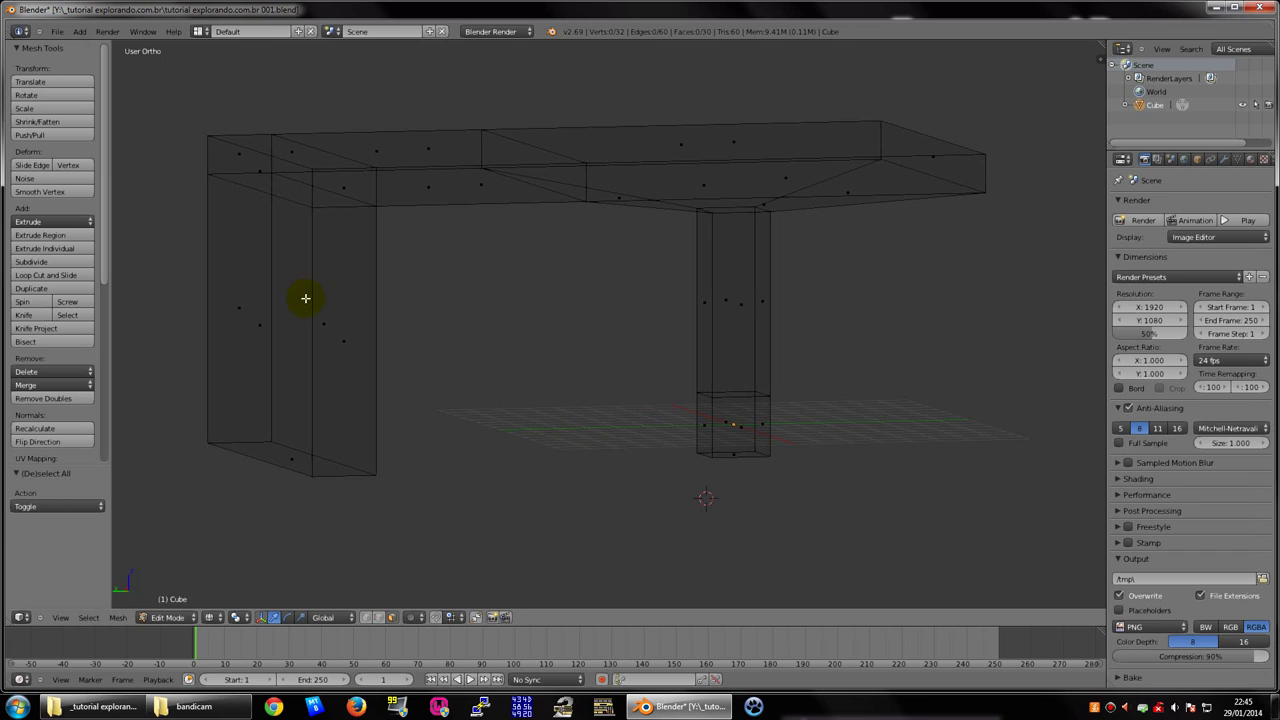
right_click(301, 334)
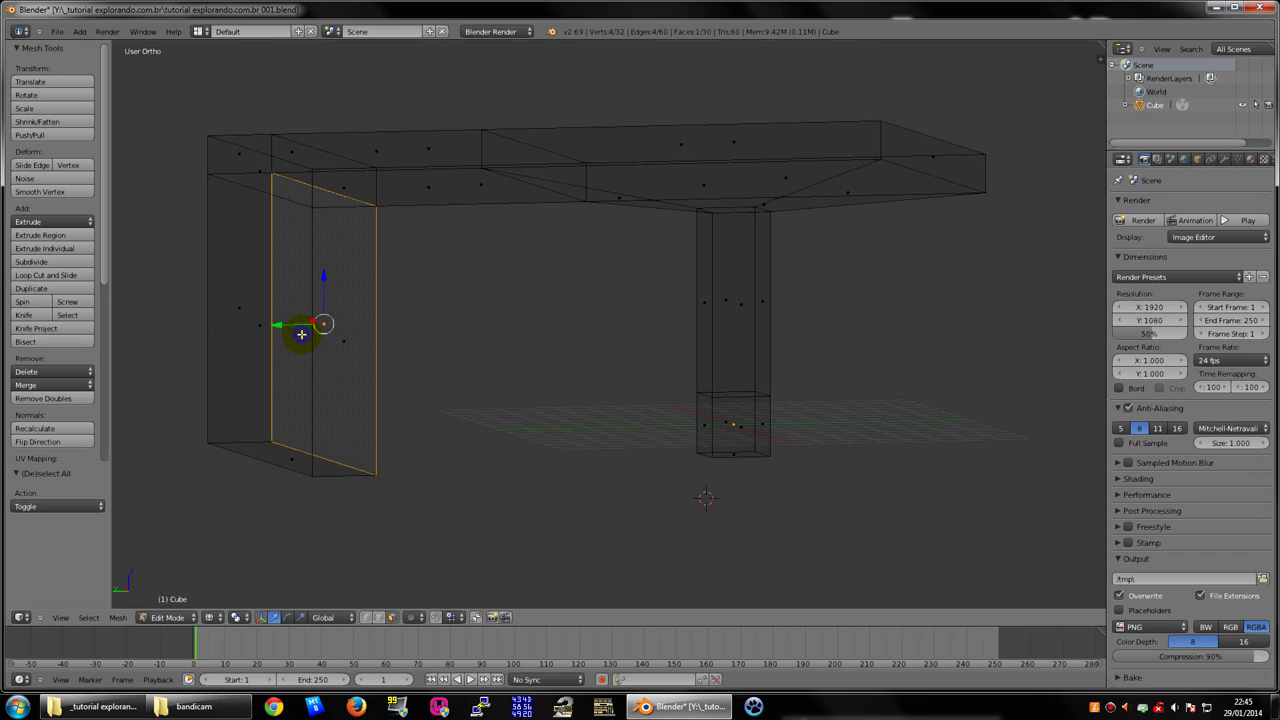
right_click(450, 189, "shift")
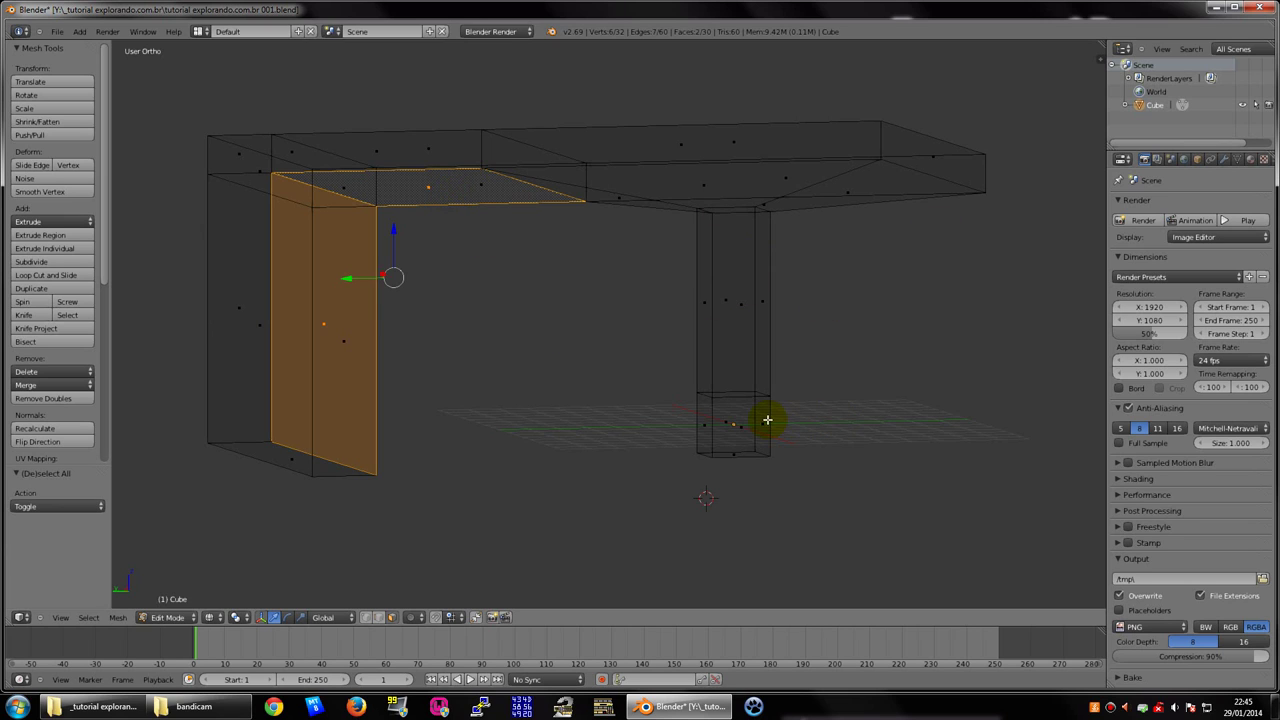
key("a")
key("a")
key("a")
key("a")
key("a")
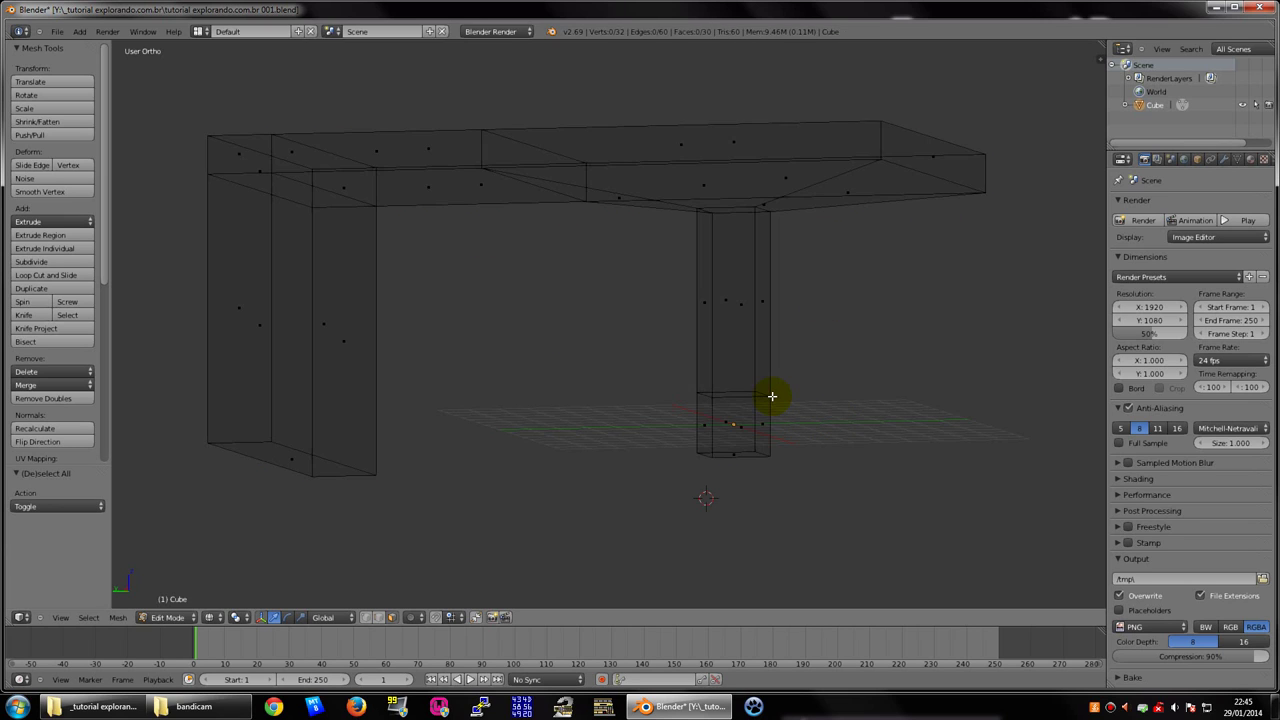
scroll(775, 394, "down", 3)
scroll(760, 380, "up", 1)
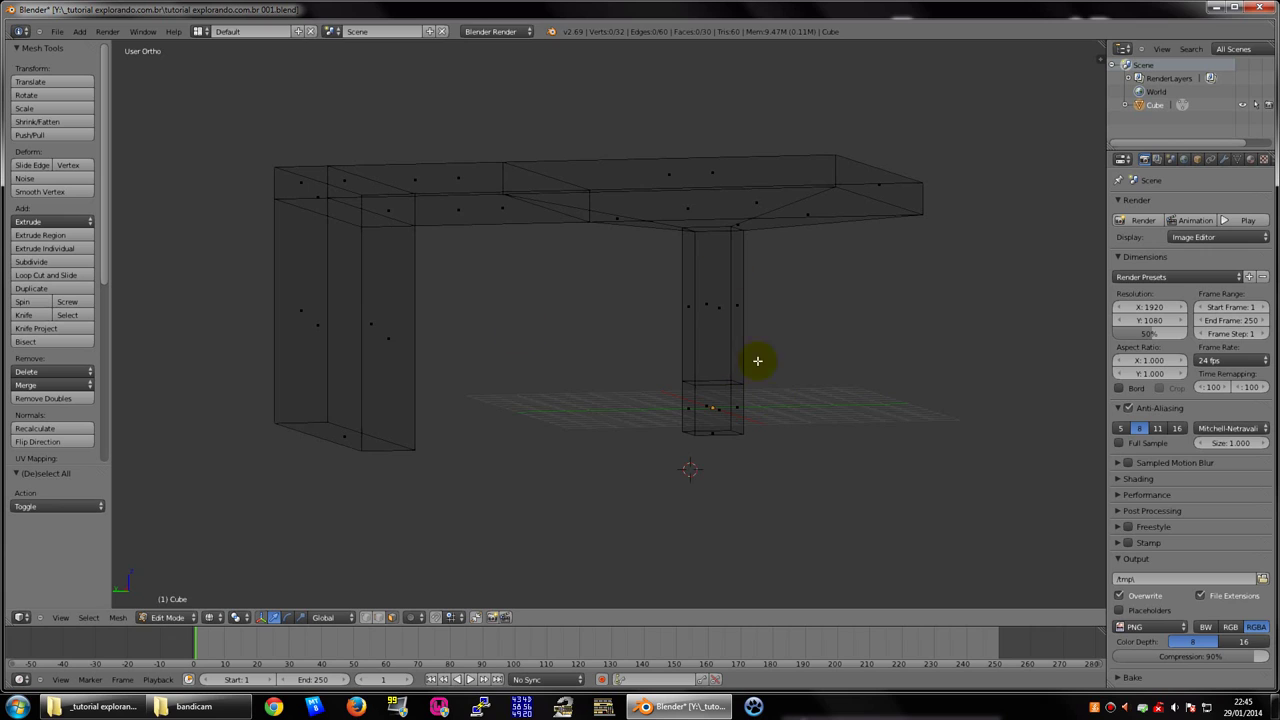
mouse_move(757, 360)
middle_mouse_down()
mouse_move(620, 297)
mouse_move(746, 308)
middle_mouse_up()
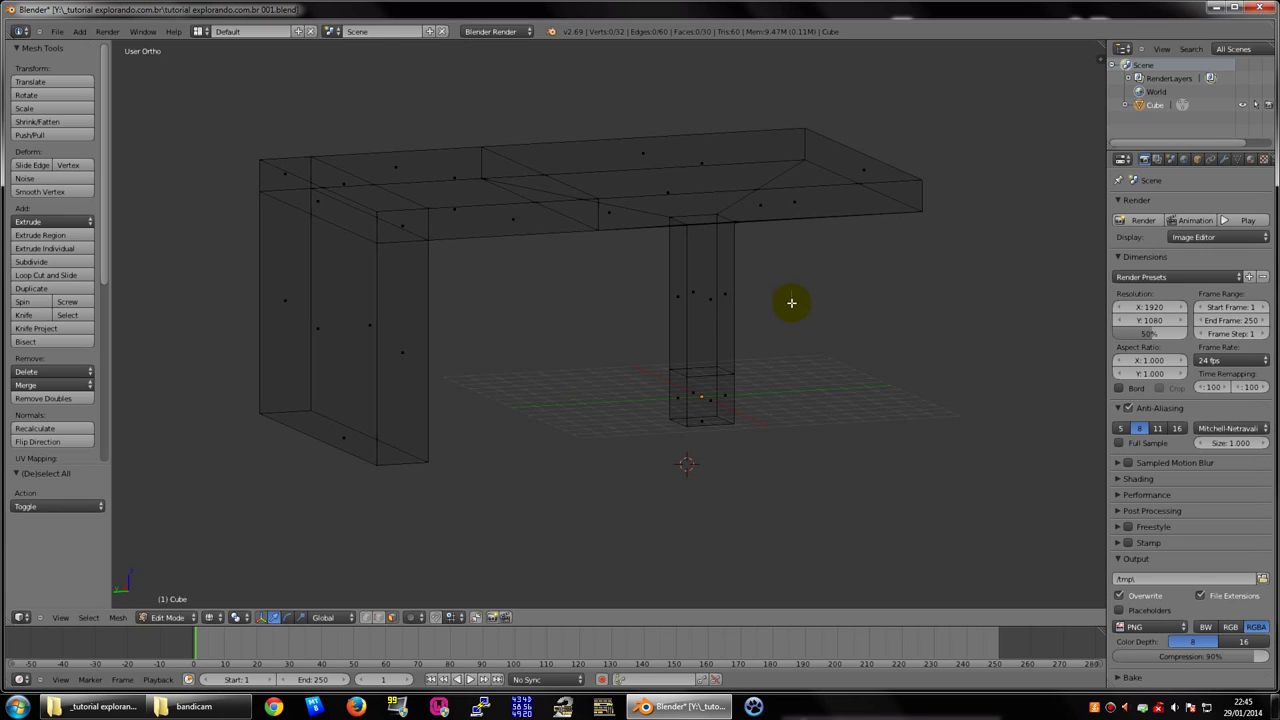
left_click_drag(791, 302, 790, 205, "ctrl")
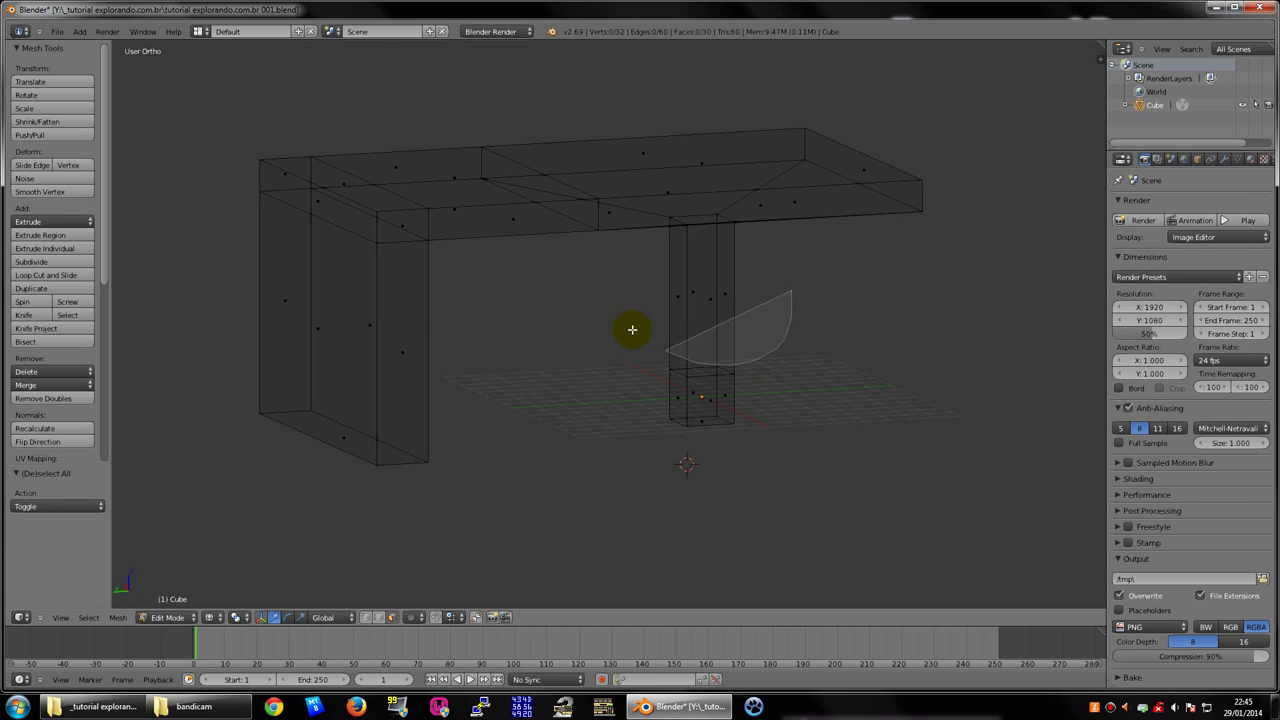
left_click(652, 160, "ctrl")
left_click(798, 172, "ctrl")
left_click(869, 172, "ctrl")
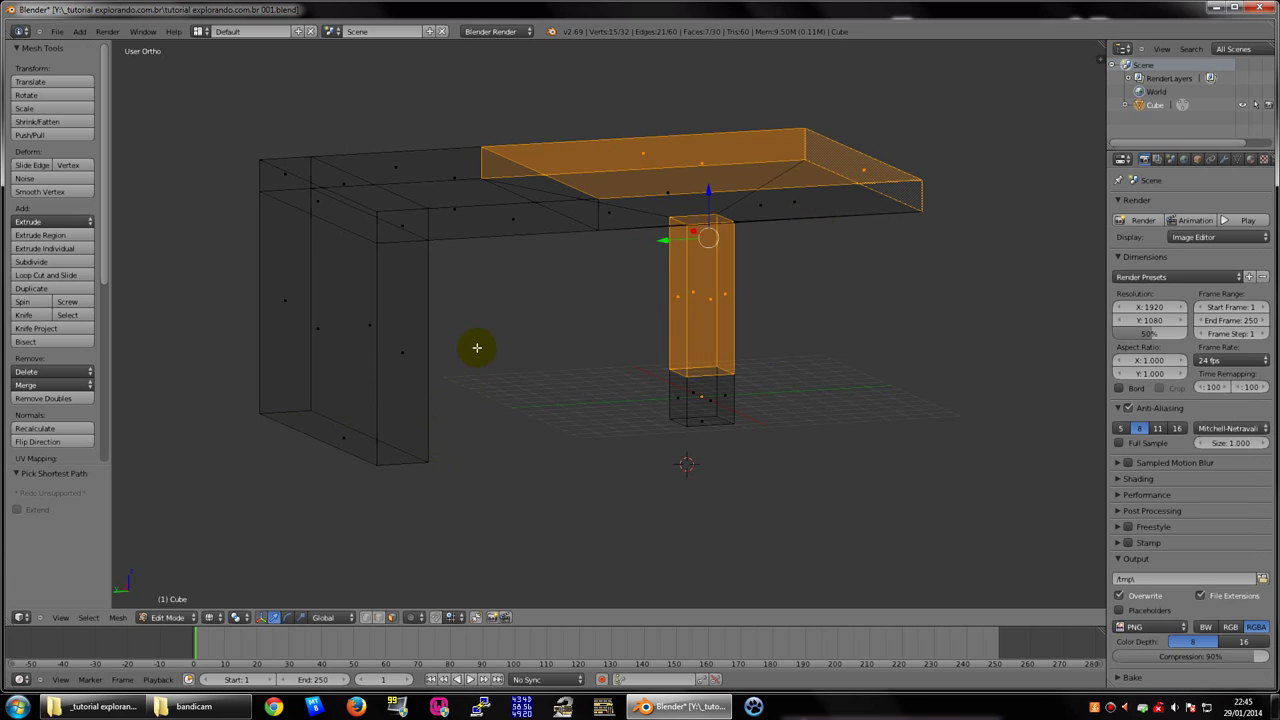
left_click_drag(500, 322, 590, 130, "ctrl")
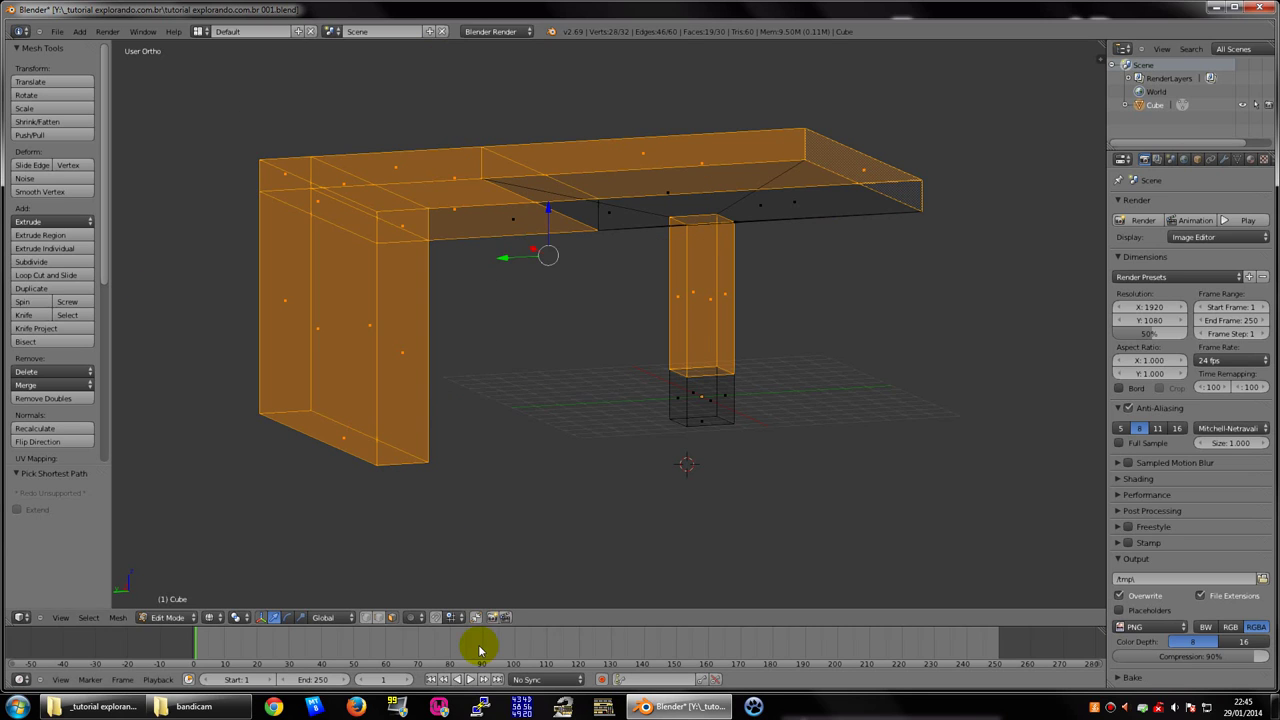
middle_click_drag(583, 483, 564, 496)
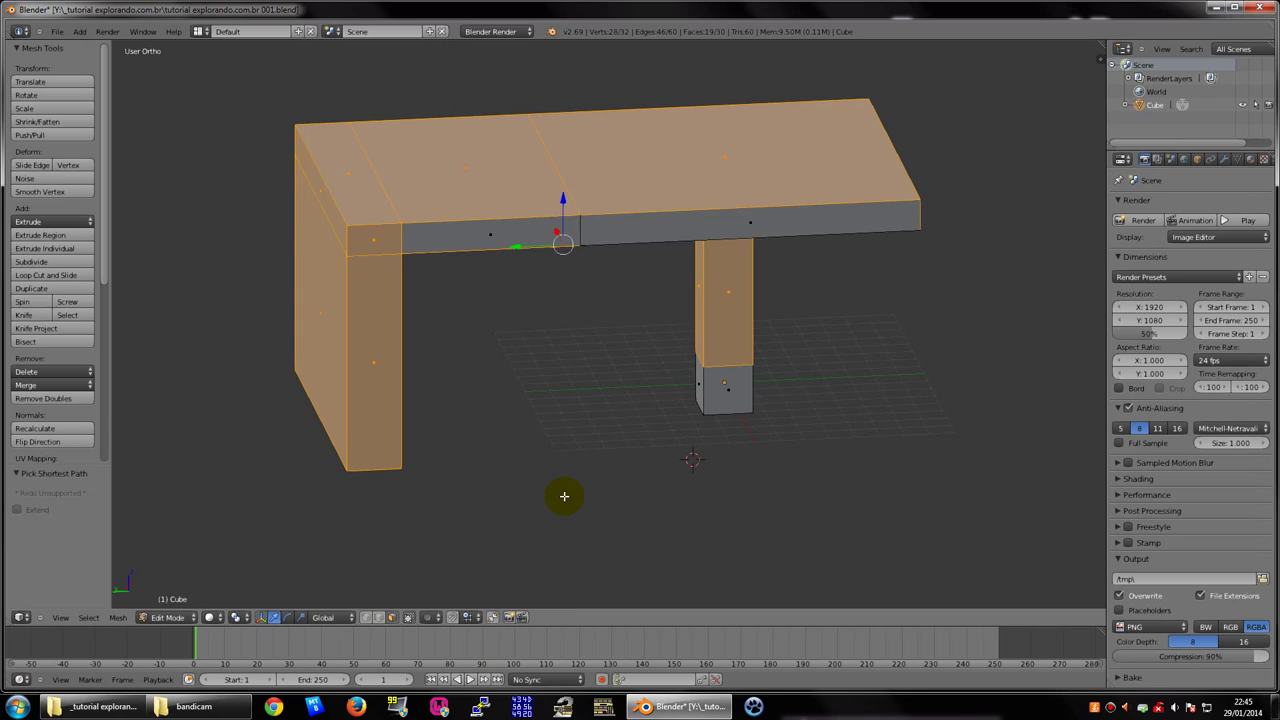
key("Tab")
key("Tab")
key("Tab")
key("Tab")
key("Tab")
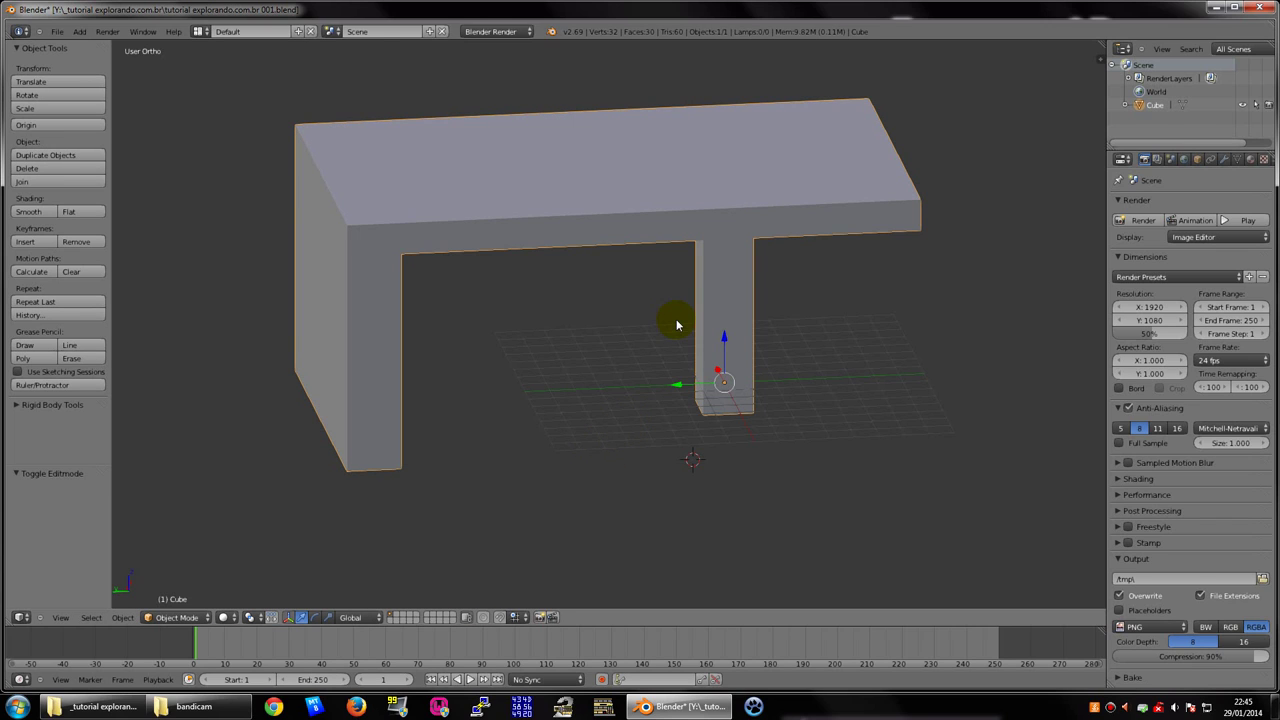
key("Tab")
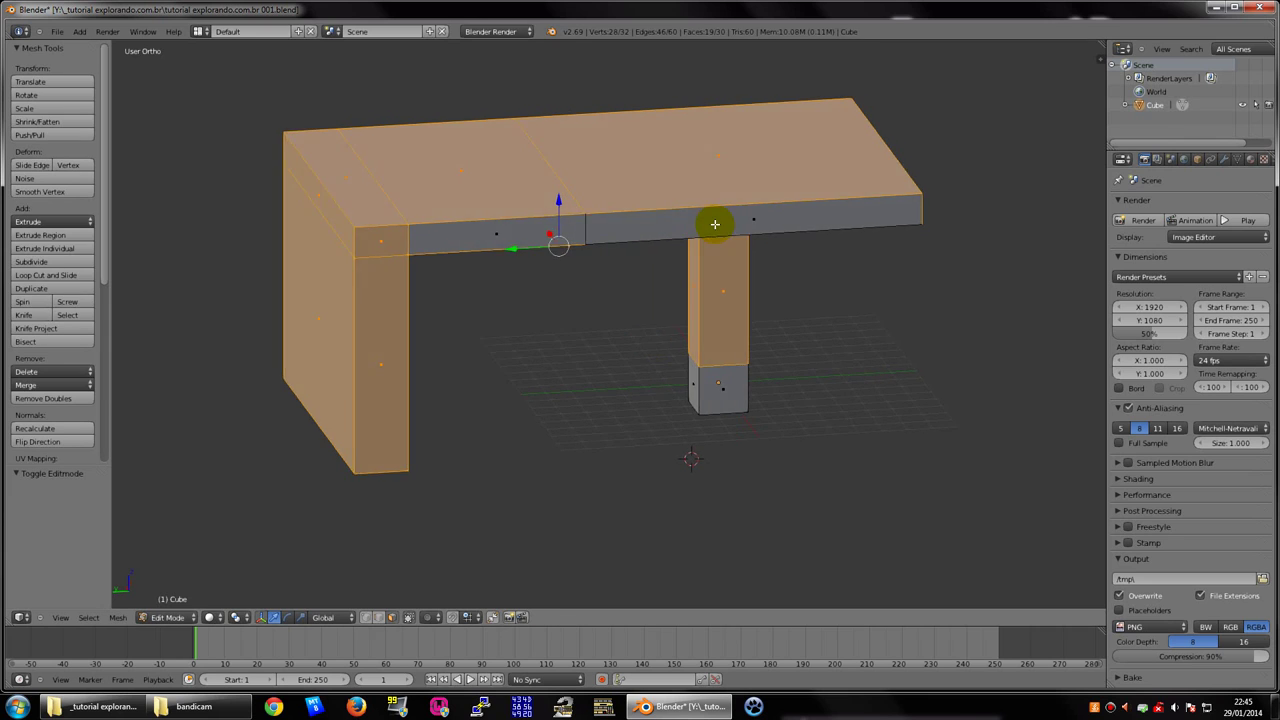
key("Tab")
key("Tab")
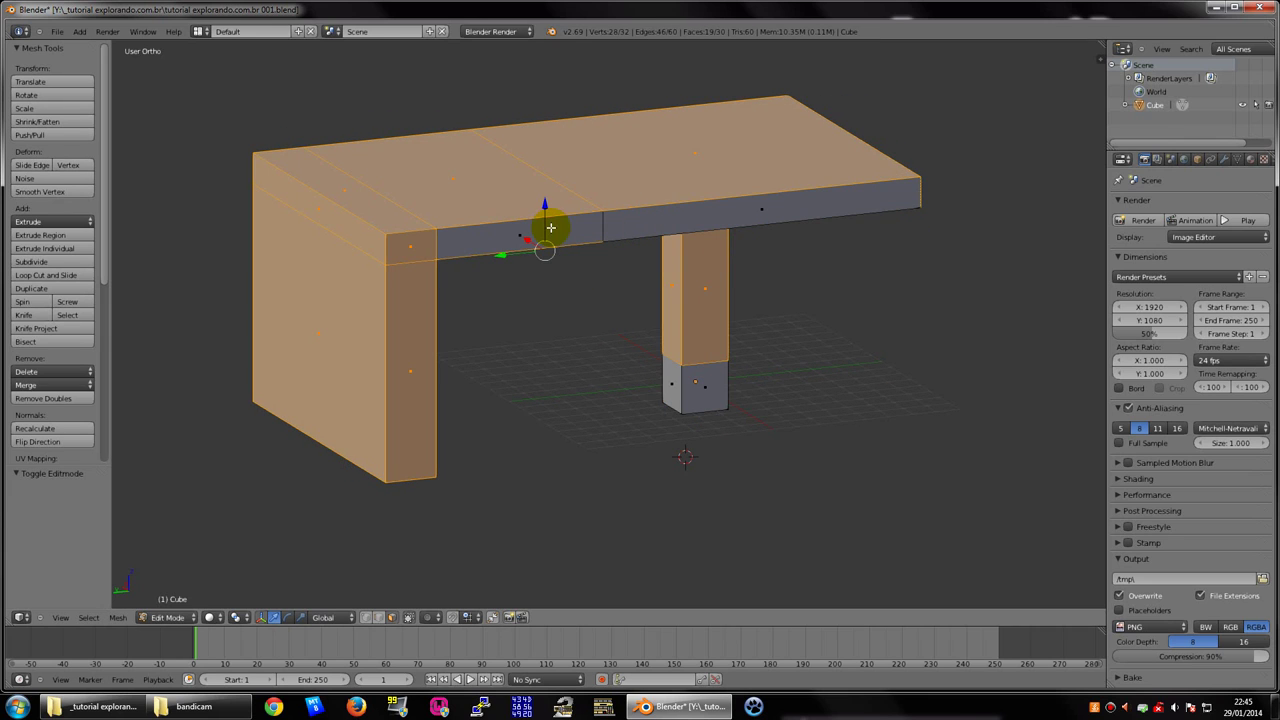
key("a")
key("a")
key("a")
key("a")
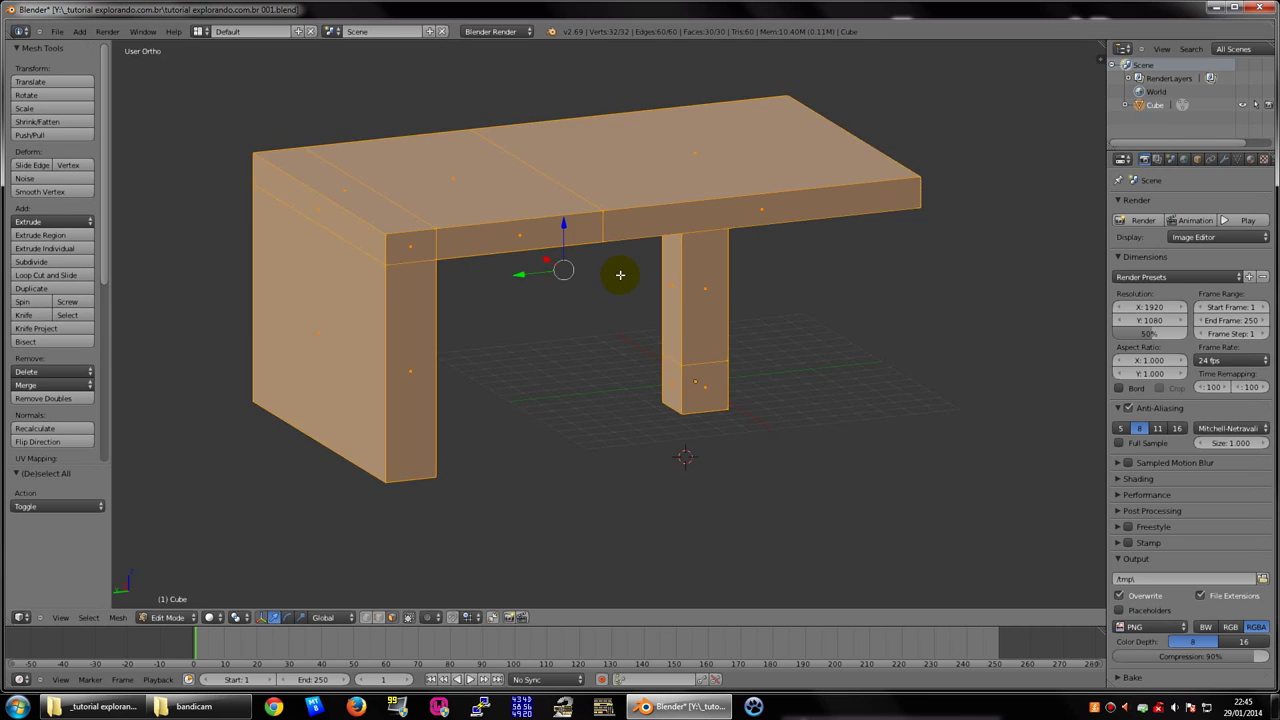
key("a")
key("a")
key("a")
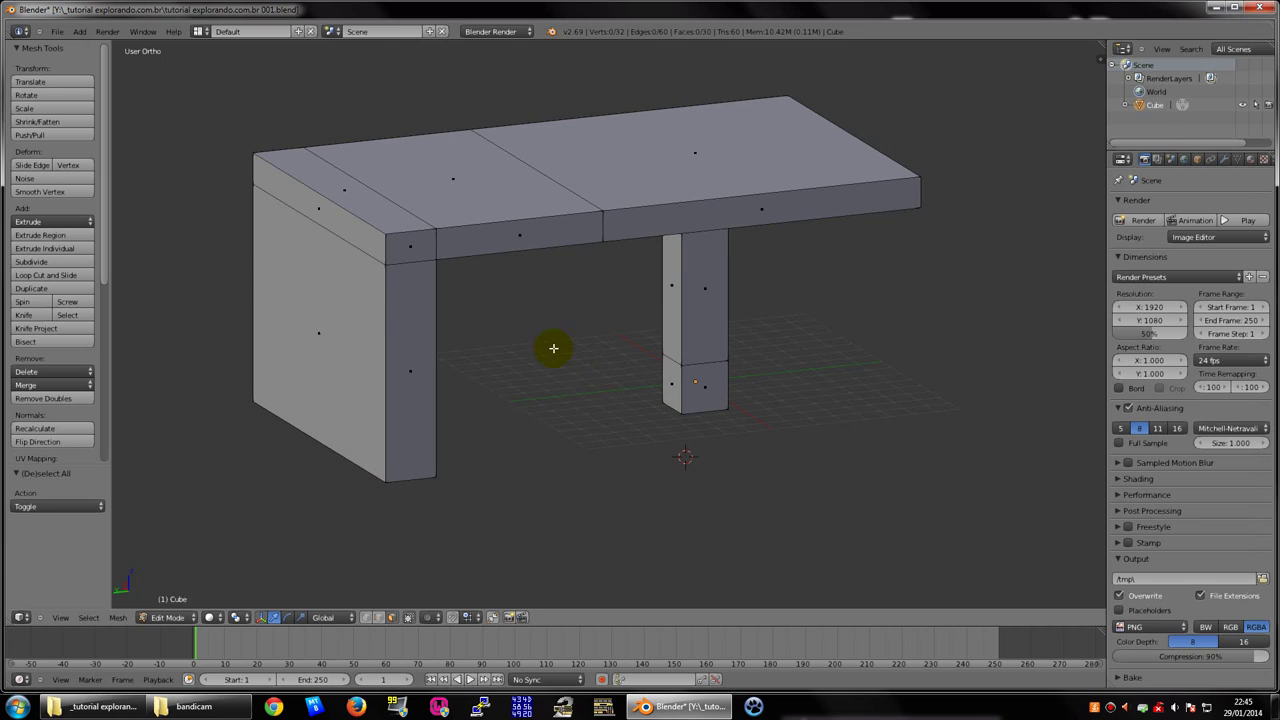
In wireframe view, select five faces of the side leg
key("z")
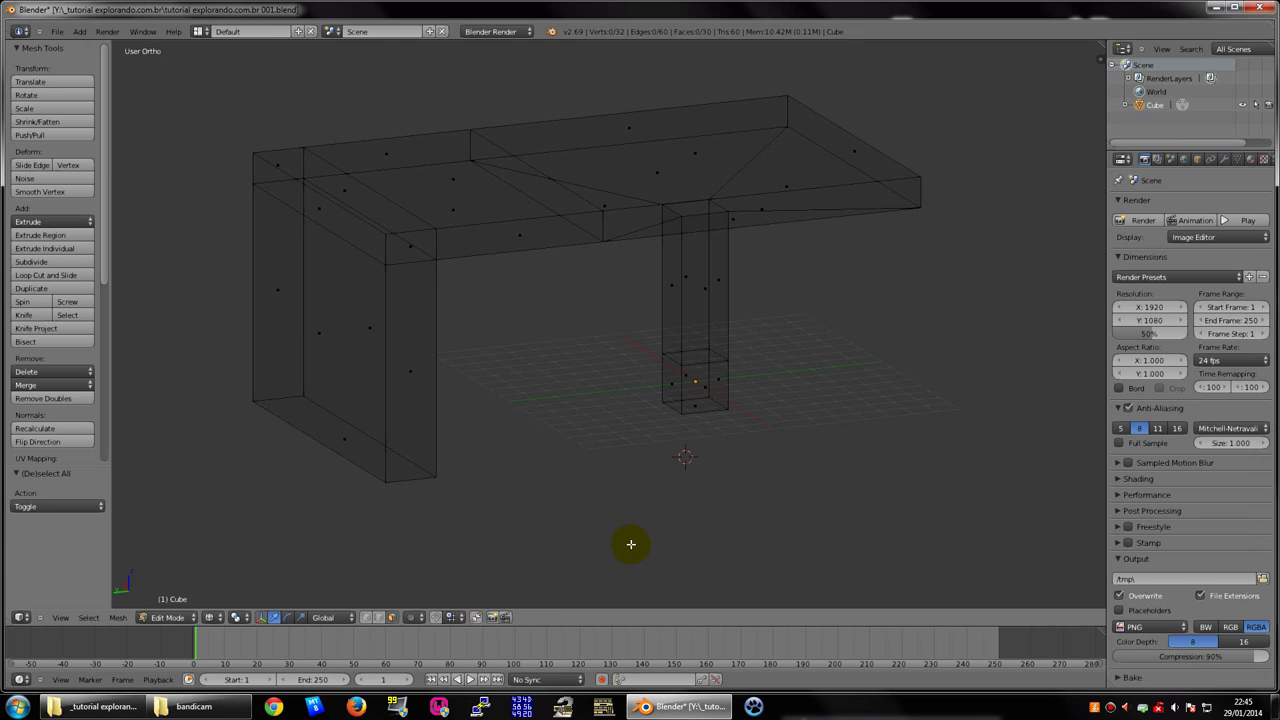
key("z")
key("z")
middle_click_drag(571, 276, 427, 323)
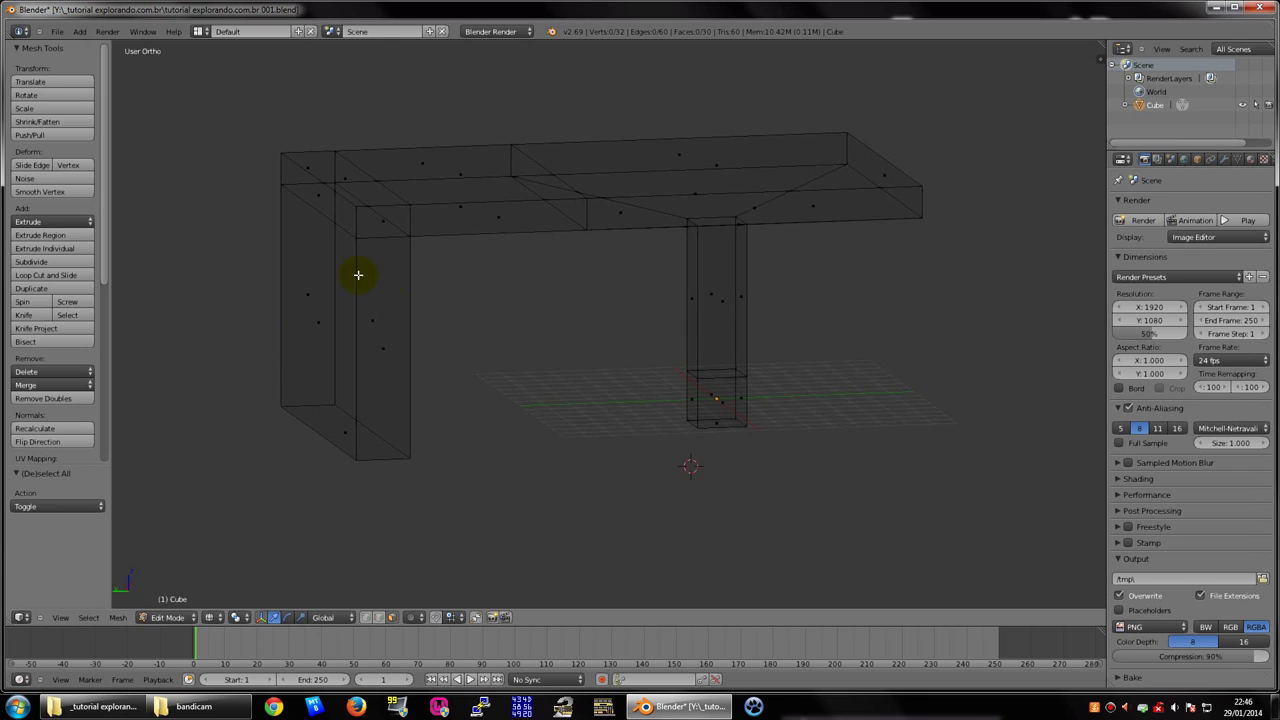
mouse_move(358, 274)
middle_mouse_down()
mouse_move(349, 326)
mouse_move(386, 331)
mouse_move(277, 286)
mouse_move(309, 314)
mouse_move(420, 354)
mouse_move(417, 316)
middle_mouse_up()
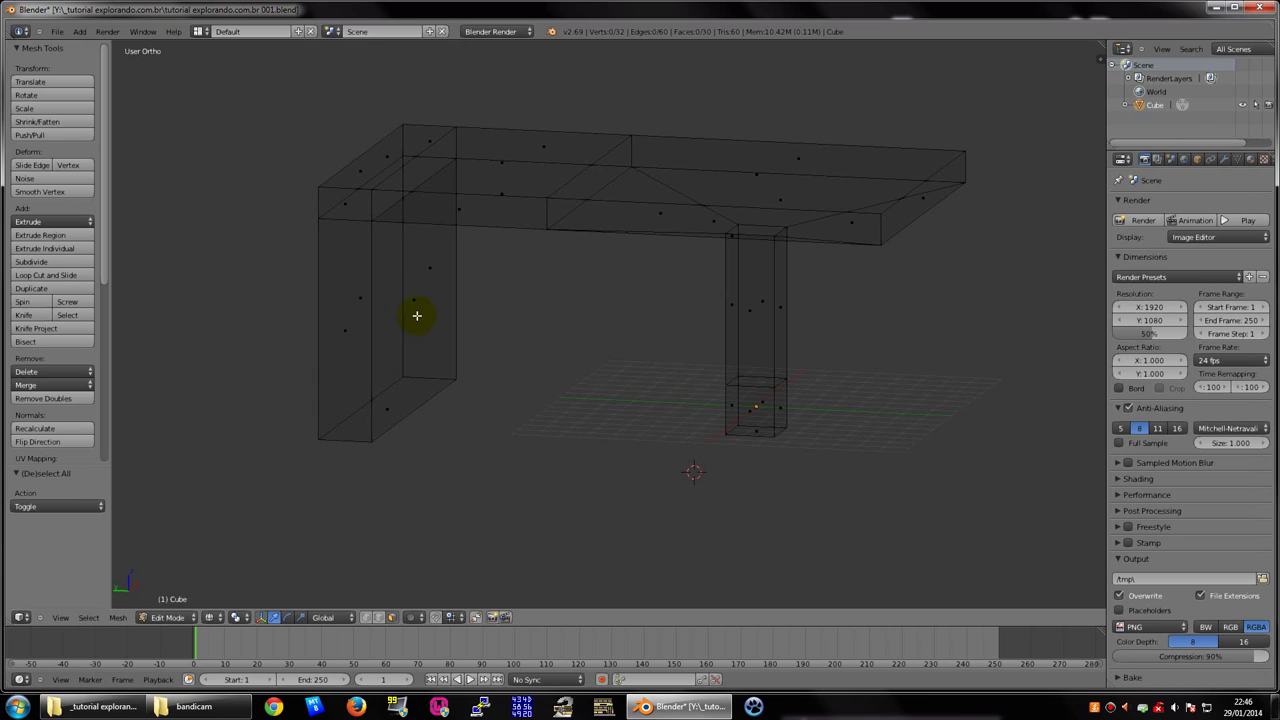
right_click(443, 263)
right_click(363, 306, "shift")
right_click(340, 323, "shift")
right_click(352, 372, "shift")
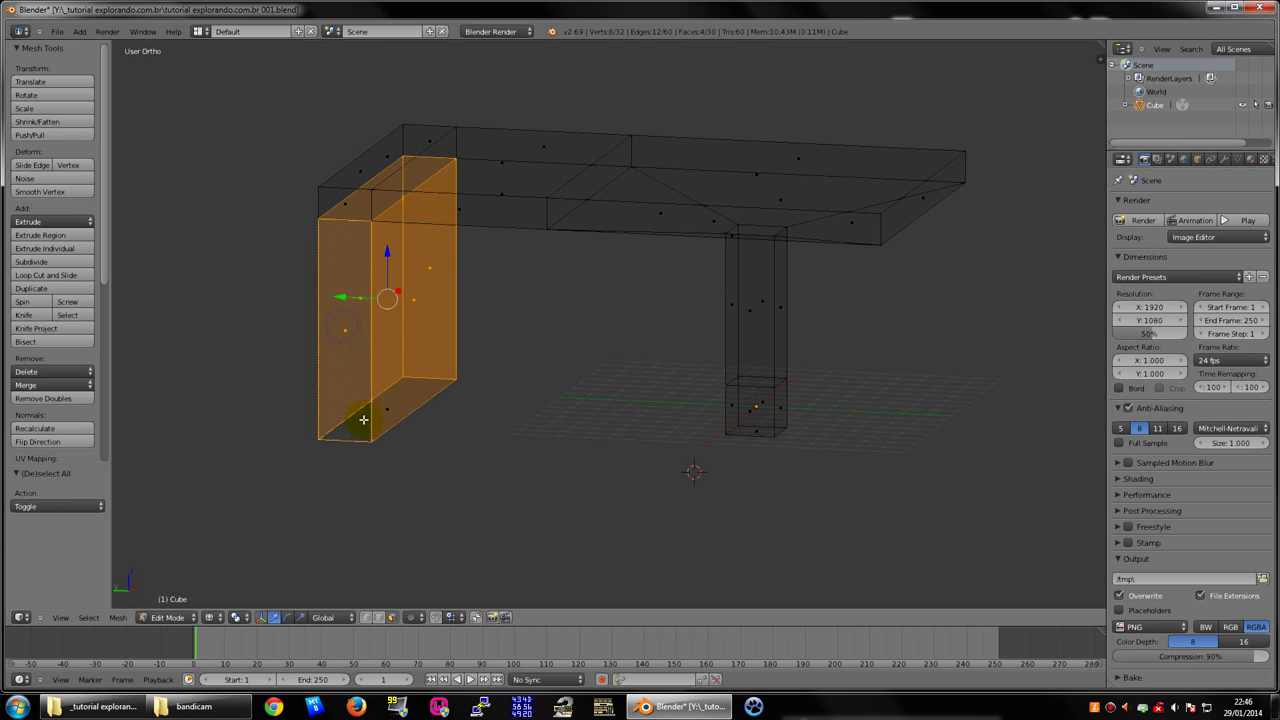
right_click(363, 419, "shift")
Add the leg's top face and one more, then bring up the Delete menu
mouse_move(366, 423)
middle_mouse_down()
mouse_move(503, 451)
mouse_move(492, 480)
middle_mouse_up()
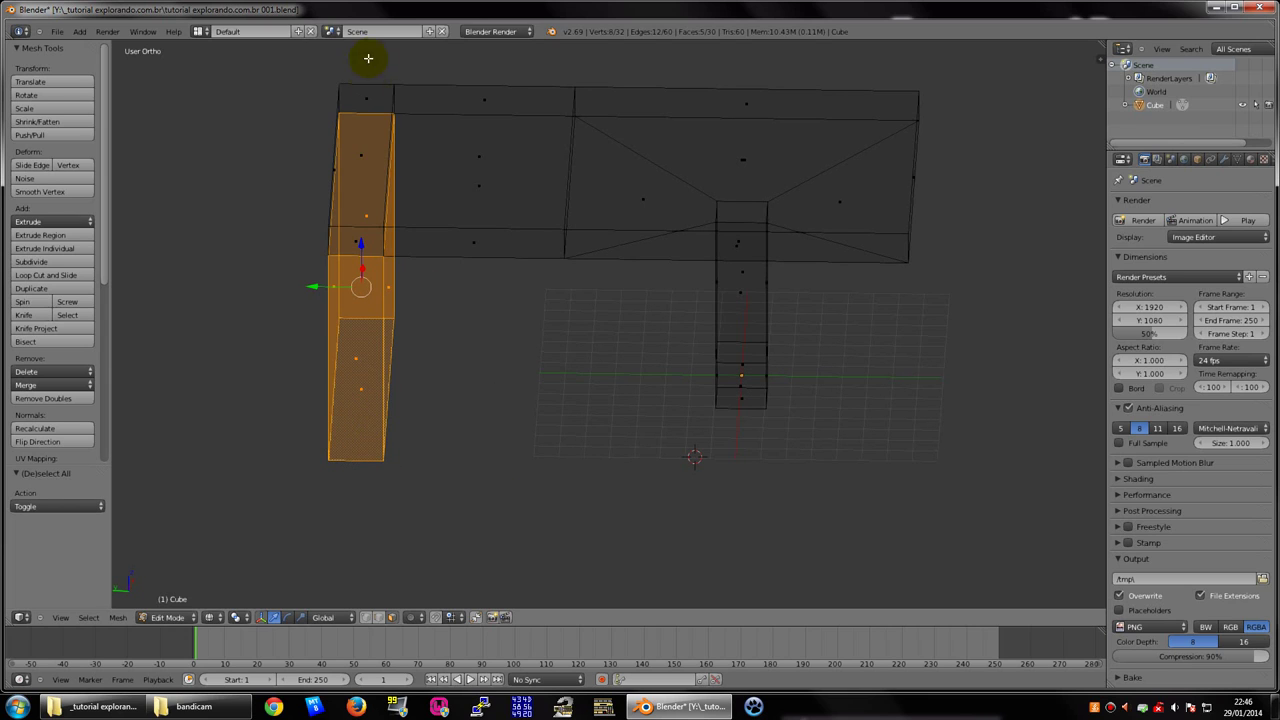
right_click(366, 99, "shift")
mouse_move(349, 229)
middle_mouse_down()
mouse_move(437, 209)
mouse_move(286, 259)
middle_mouse_up()
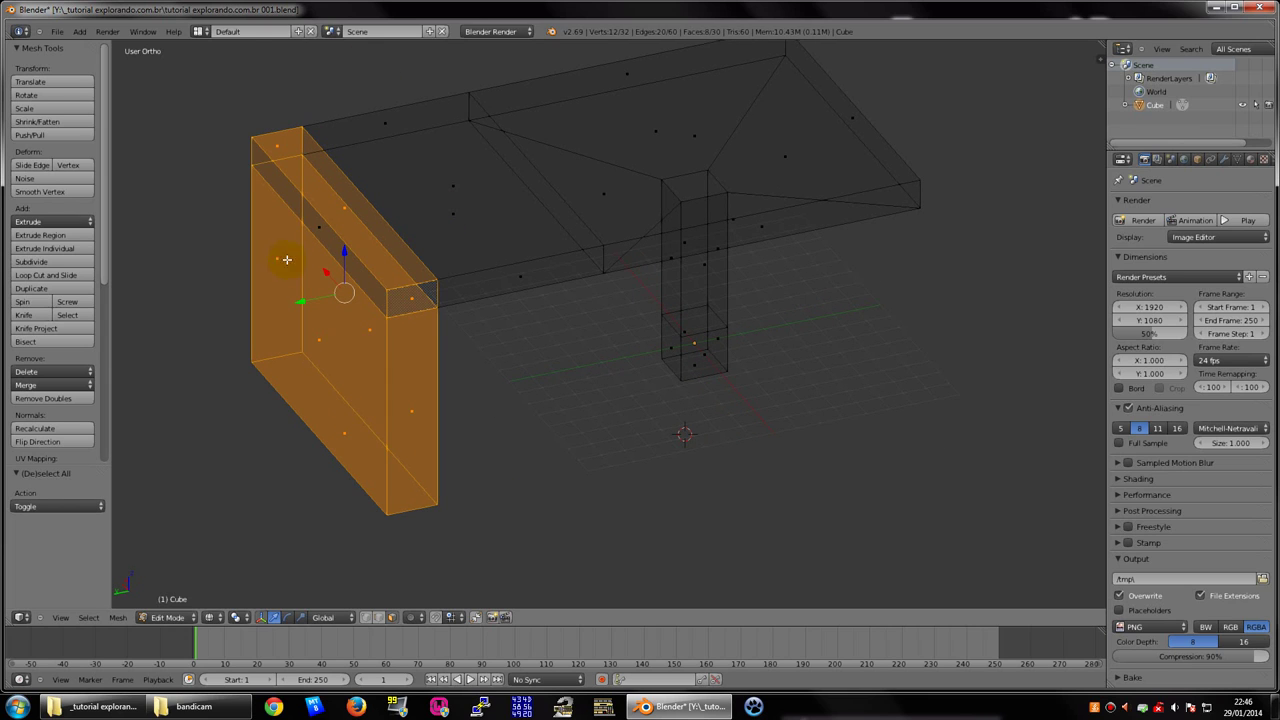
right_click(323, 227, "shift")
key("x")
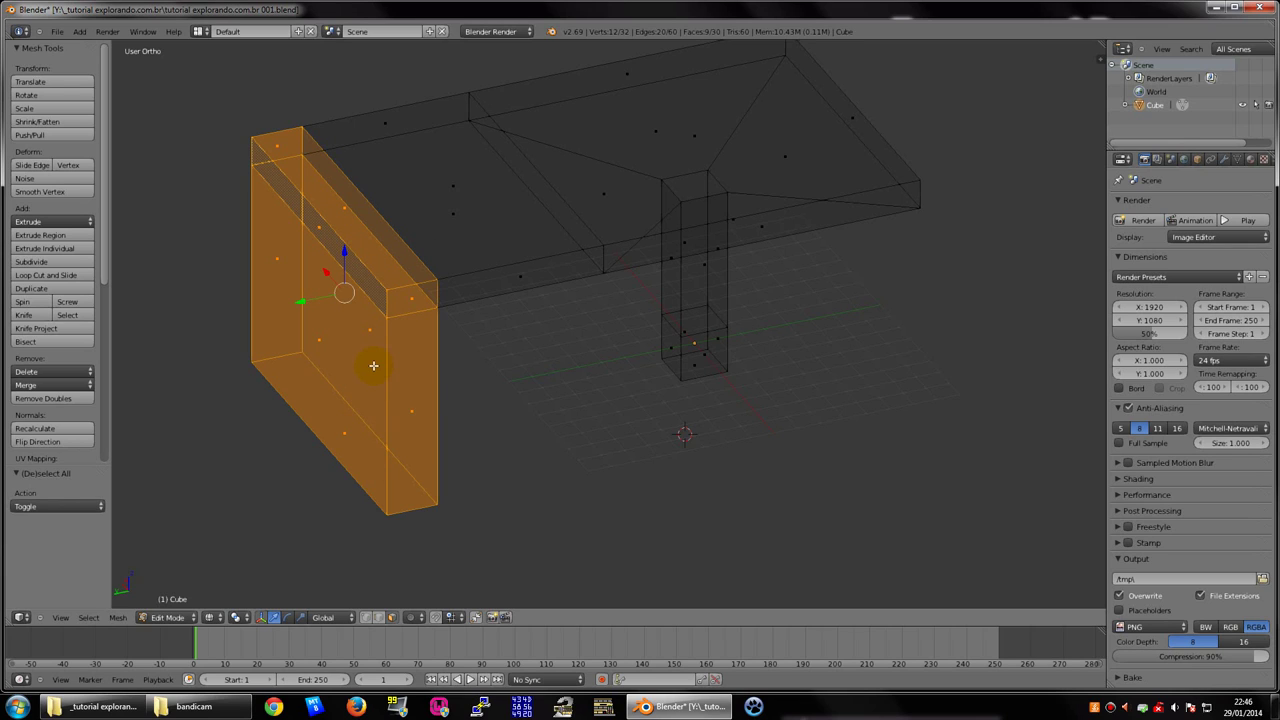
key("x")
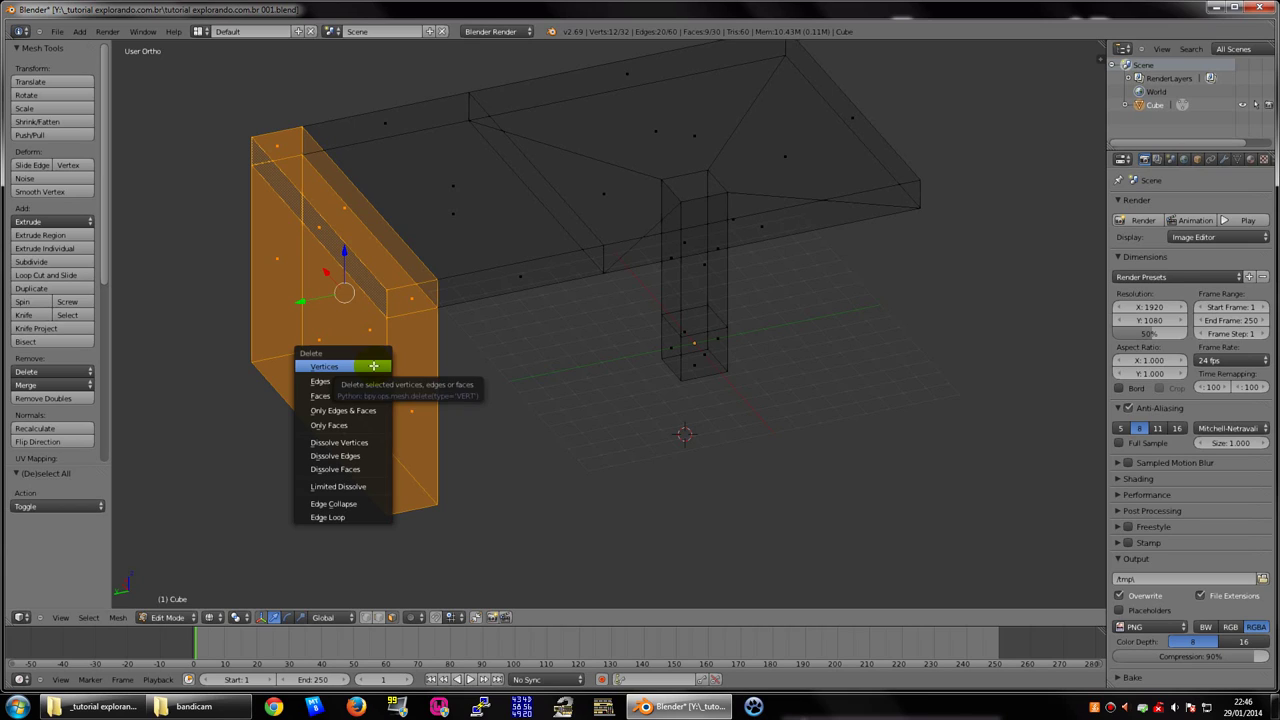
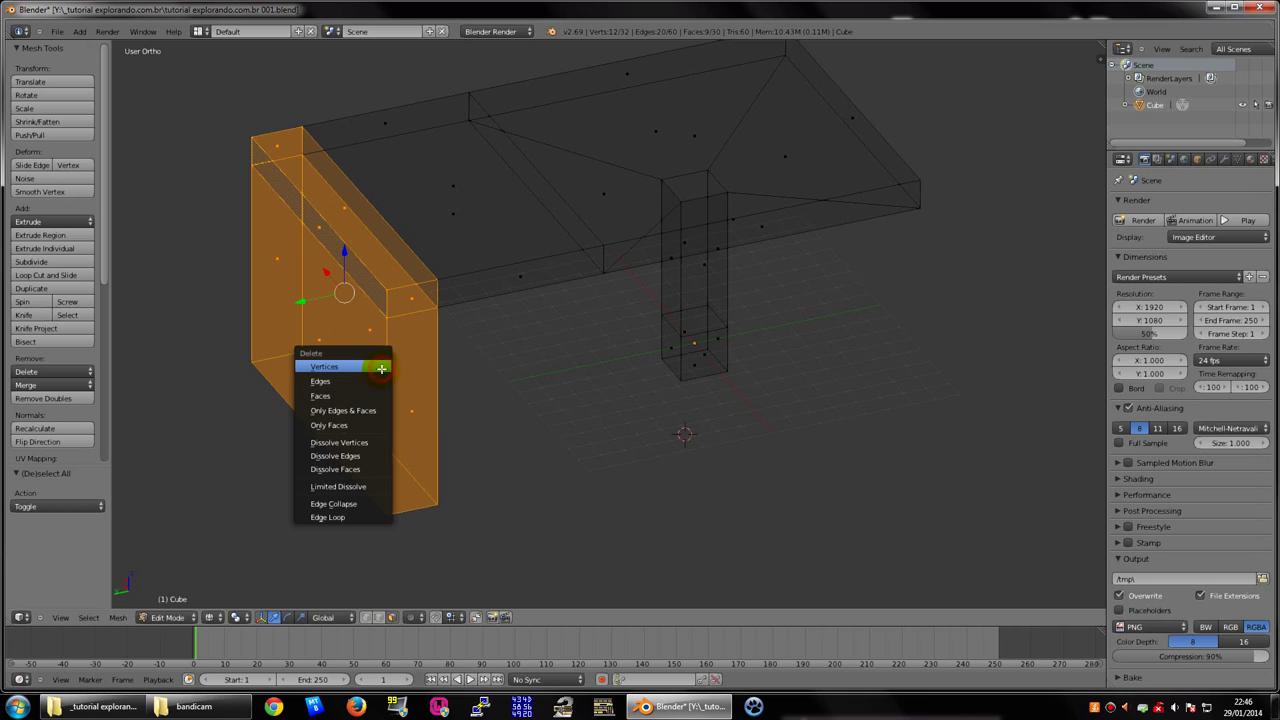
Undo the deletion of the left block's vertices so the table mesh stays intact
left_click(381, 369)
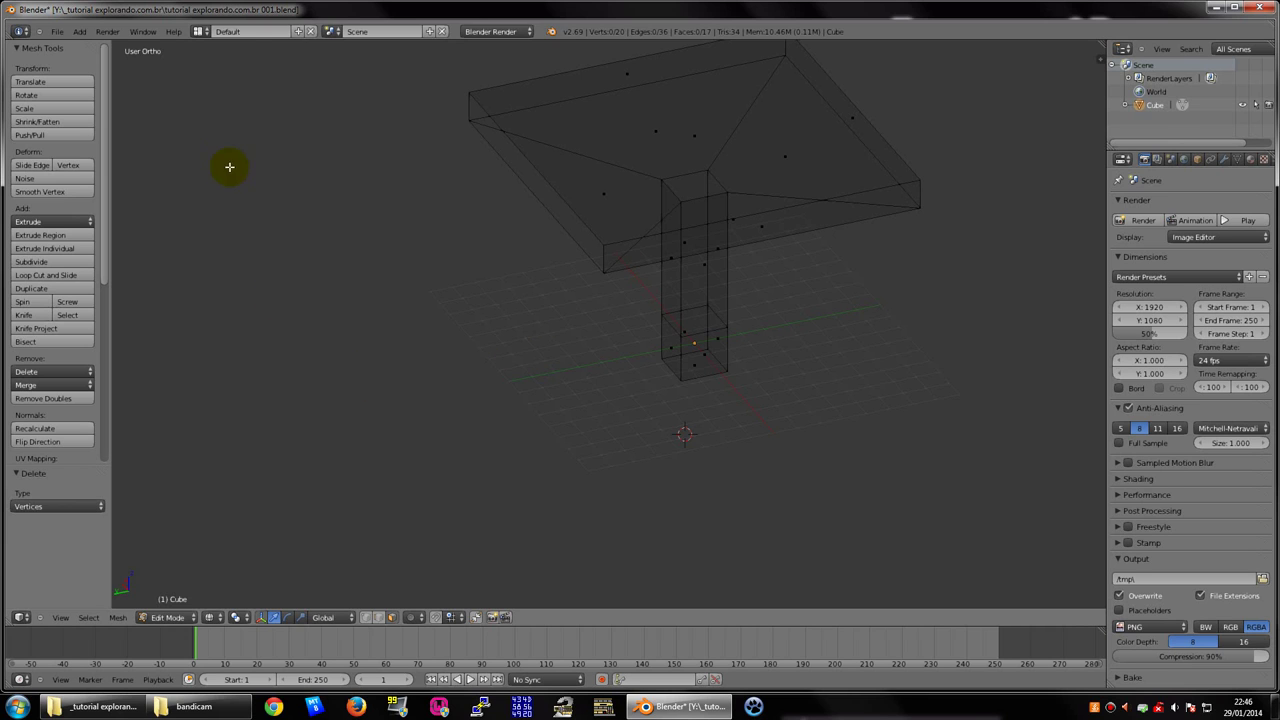
key("ctrl+z")
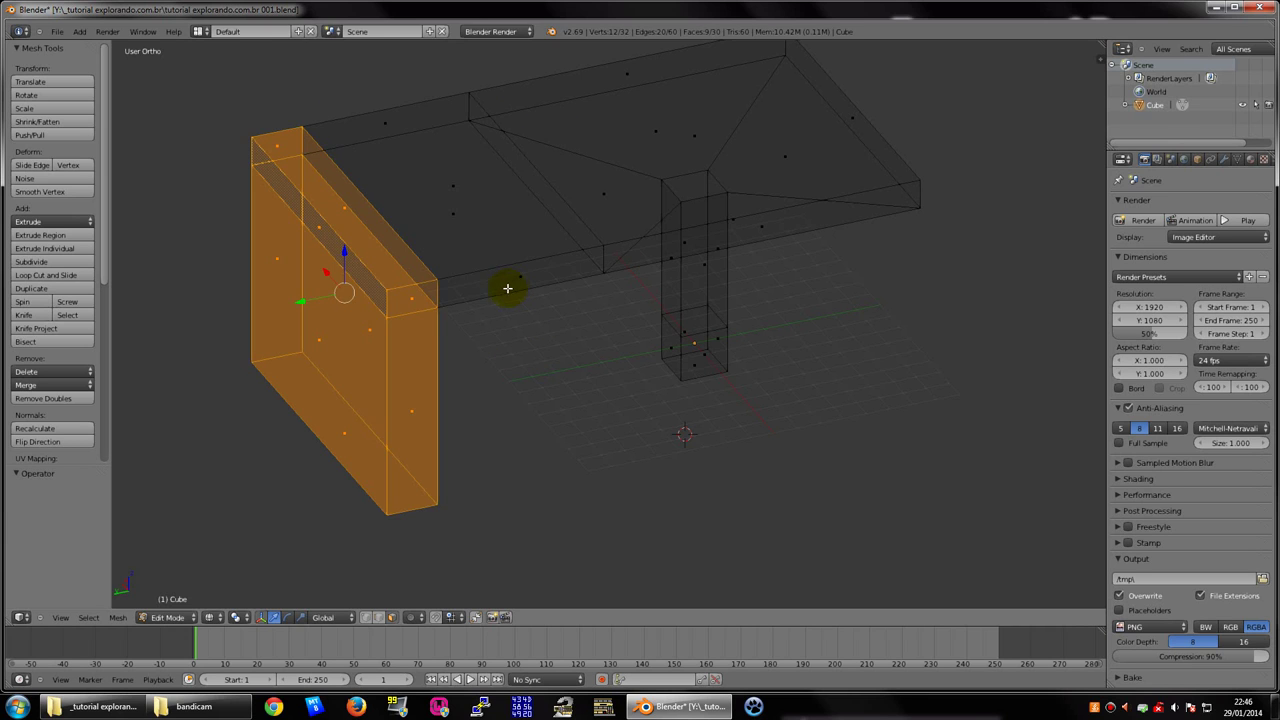
mouse_move(508, 286)
middle_mouse_down()
mouse_move(443, 314)
mouse_move(443, 334)
mouse_move(608, 363)
middle_mouse_up()
scroll(407, 343, "up", 3)
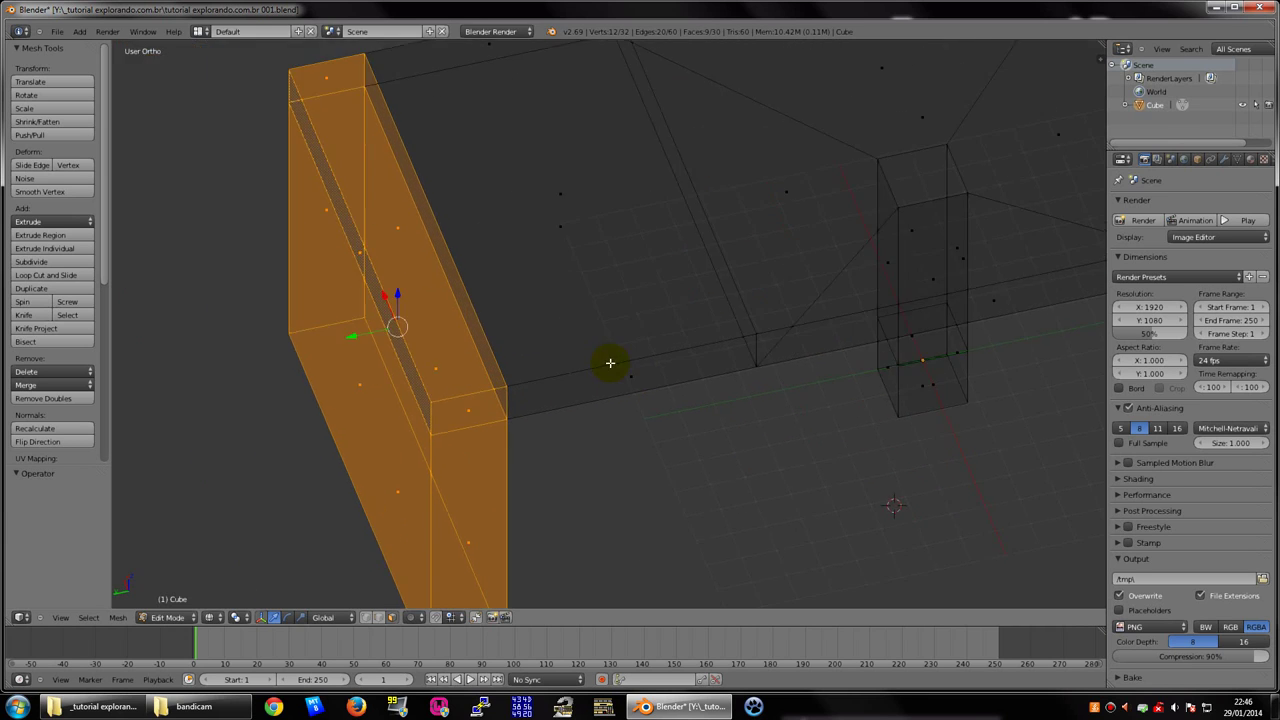
scroll(571, 394, "up", 2)
scroll(434, 429, "up", 2)
scroll(739, 177, "up", 2)
middle_click_drag(483, 321, 593, 245, "shift")
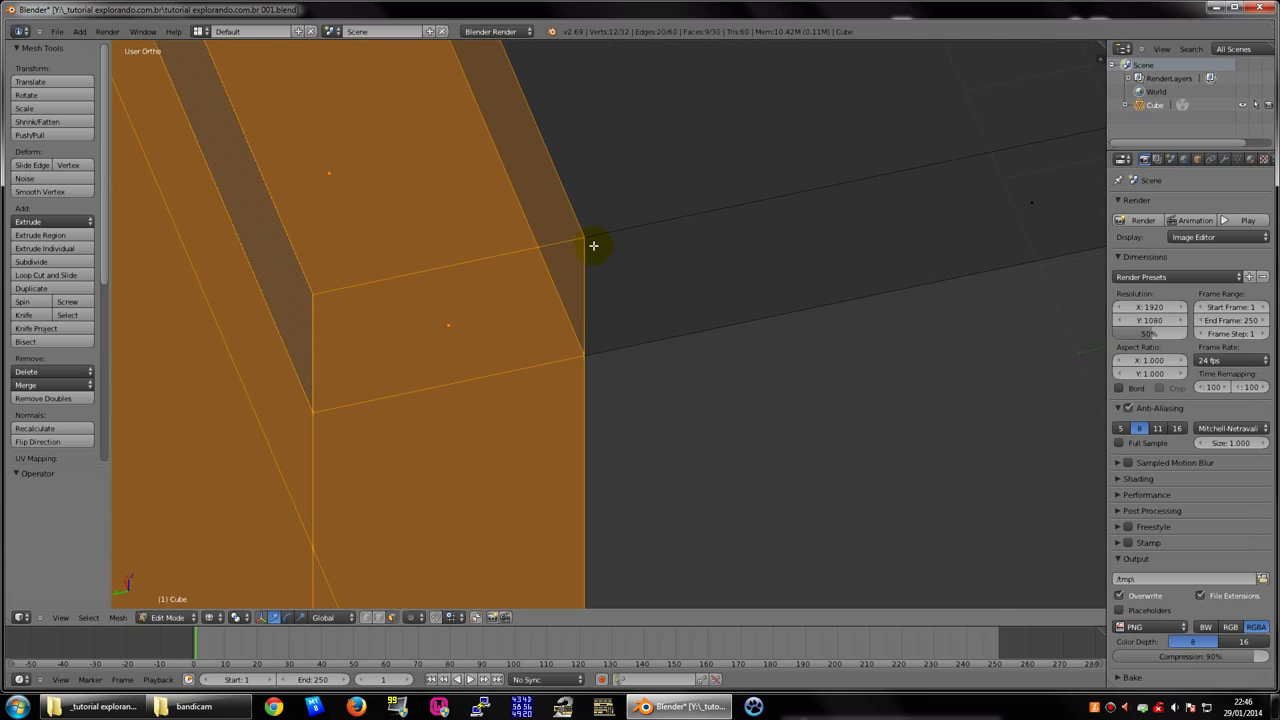
scroll(572, 363, "down", 3)
scroll(634, 343, "down", 3)
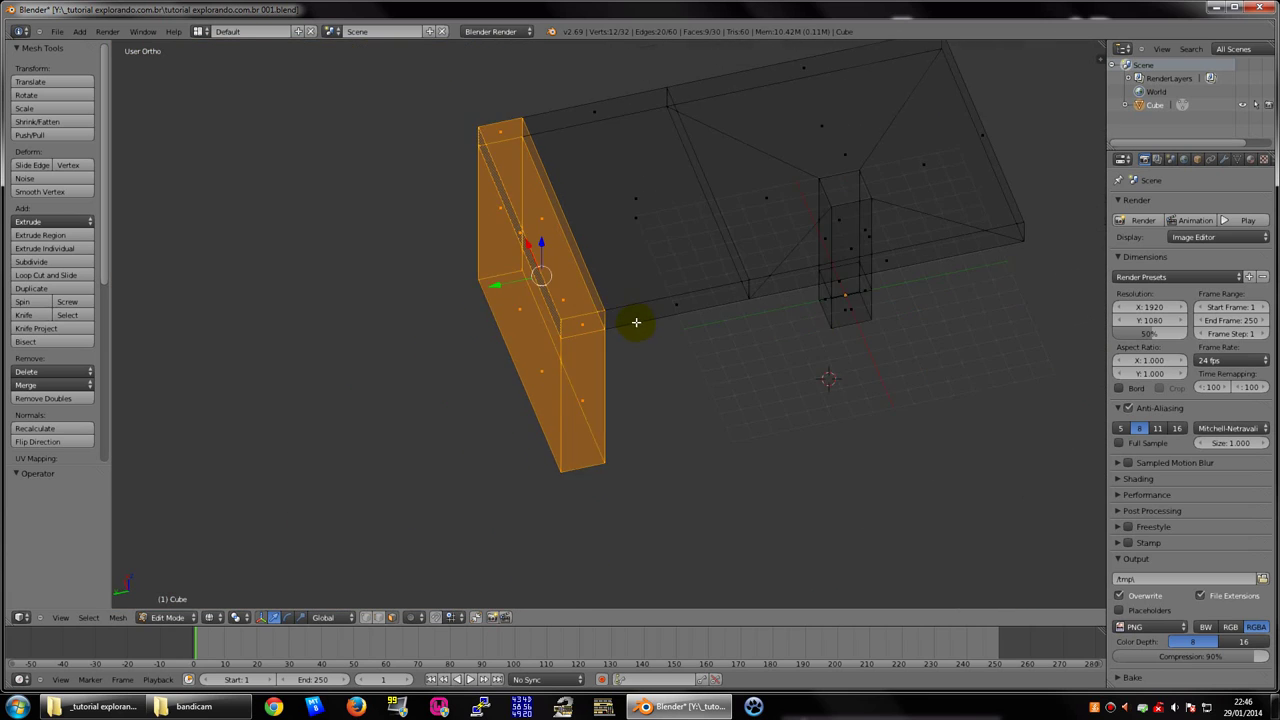
middle_click_drag(634, 323, 409, 491)
Try vertex and edge selections on the slab's front-left corner
left_click(376, 619)
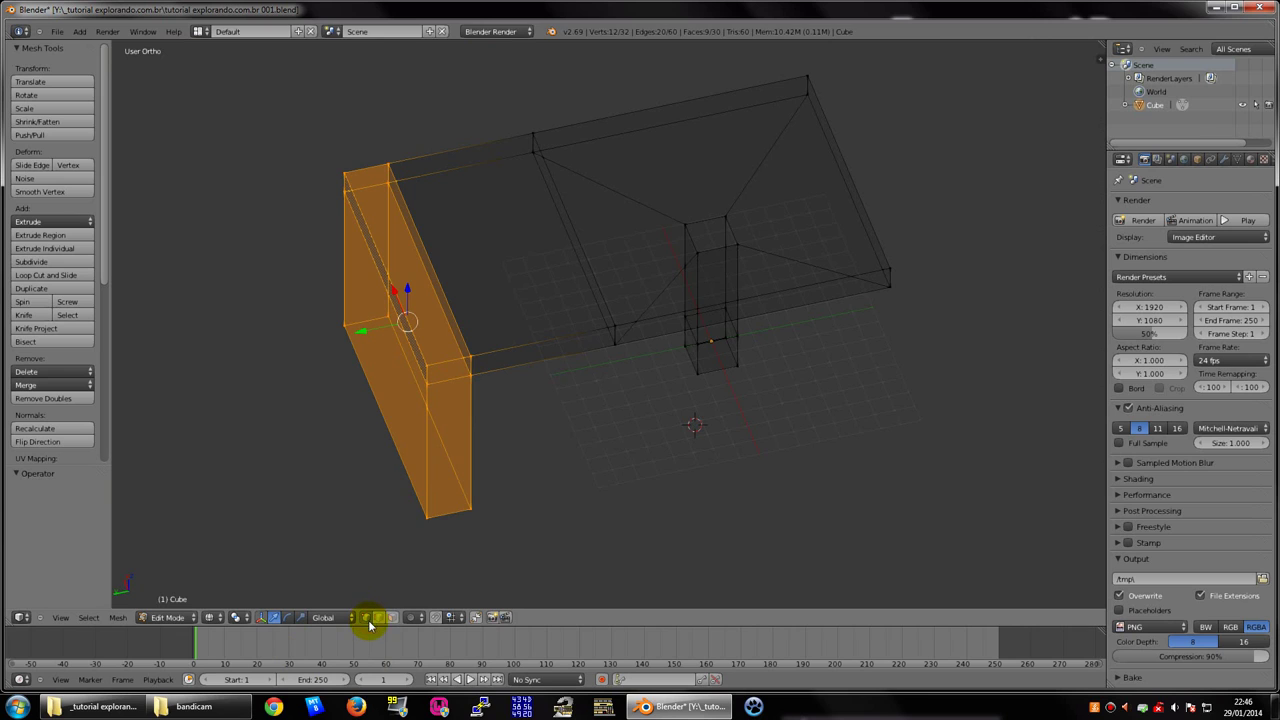
scroll(455, 360, "up", 3)
scroll(410, 376, "down", 2)
right_click(442, 366)
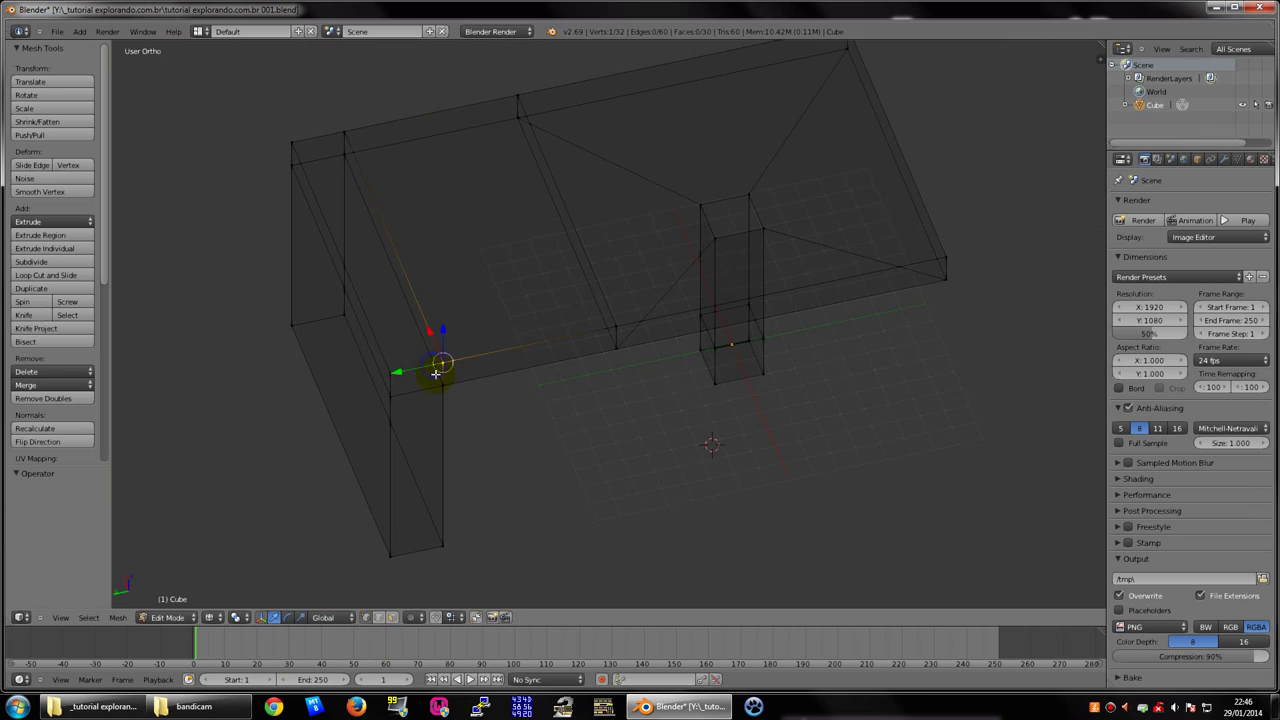
right_click(392, 395)
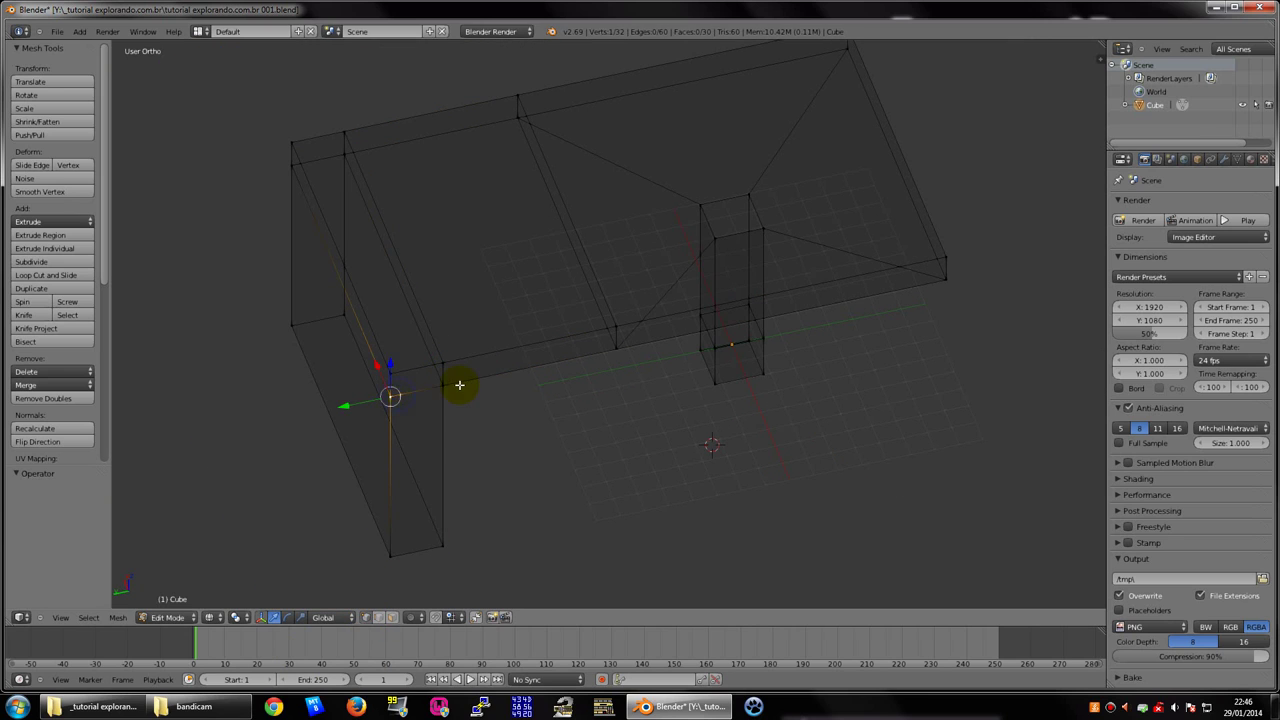
left_click(367, 617)
right_click(408, 356)
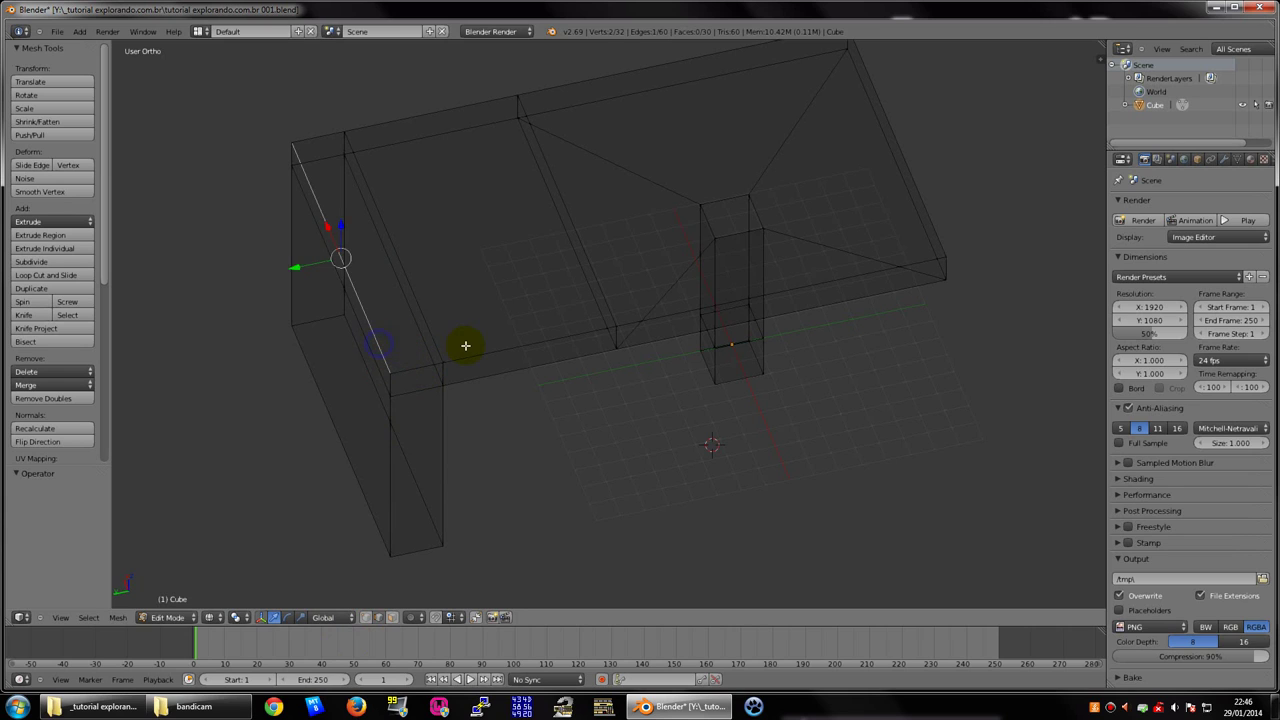
right_click(463, 346)
right_click(437, 384, "alt")
Clear the selection with A and switch to Face select mode
key("a")
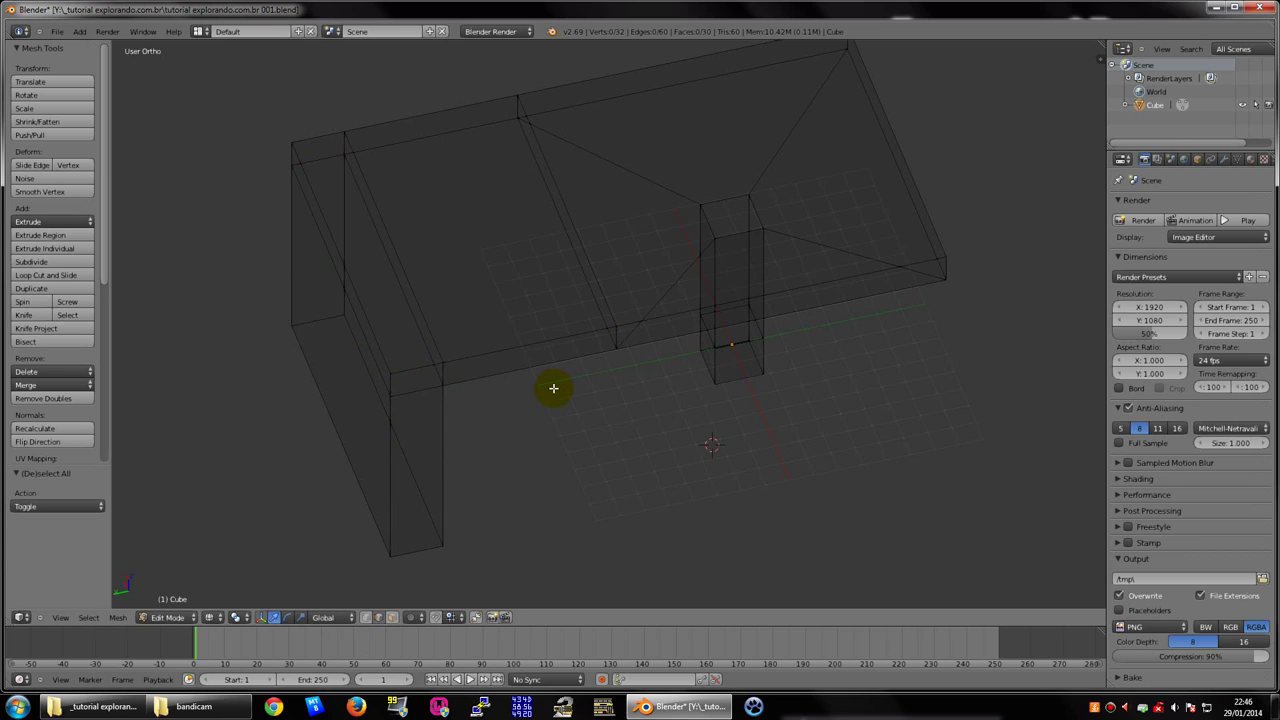
scroll(551, 386, "down", 2)
left_click(394, 617)
Lasso-select the left block's faces, delete them as Faces, and return to Object Mode
scroll(553, 441, "up", 2)
left_click_drag(369, 118, 143, 120, "ctrl")
mouse_move(408, 457)
middle_mouse_down()
mouse_move(484, 403)
mouse_move(539, 379)
mouse_move(539, 391)
middle_mouse_up()
key("x")
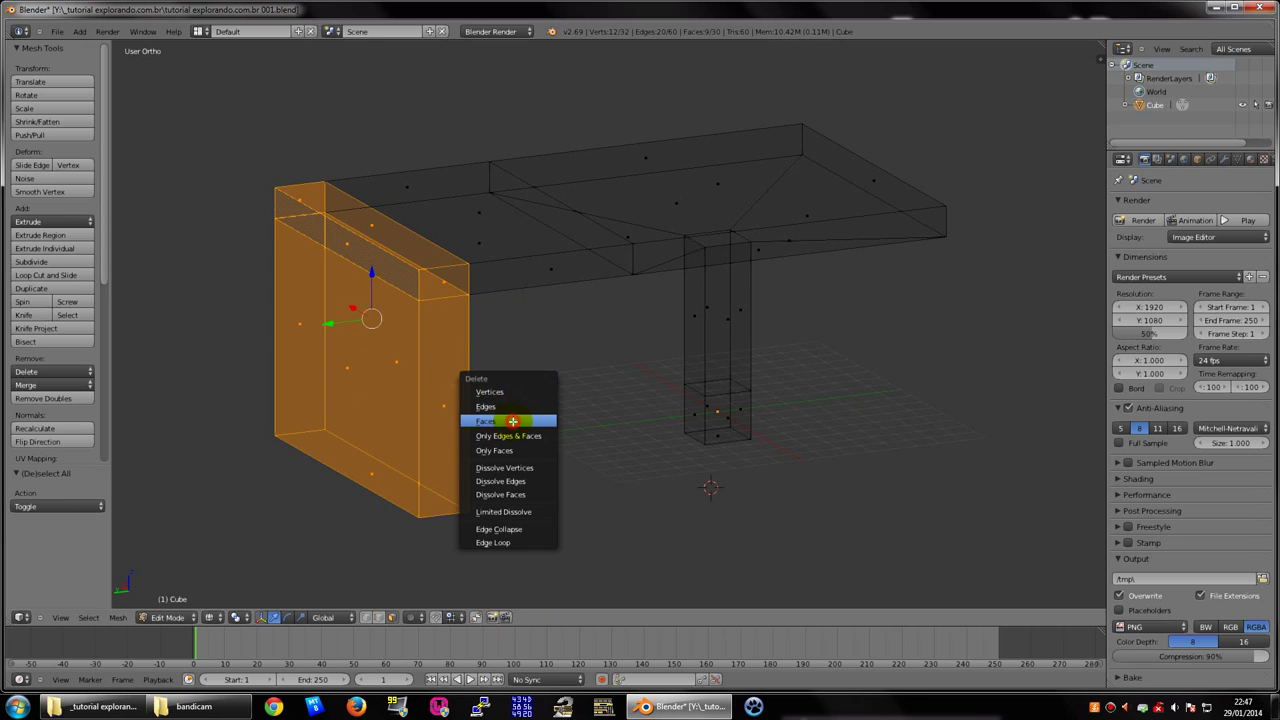
left_click(512, 421)
middle_click_drag(506, 429, 687, 497)
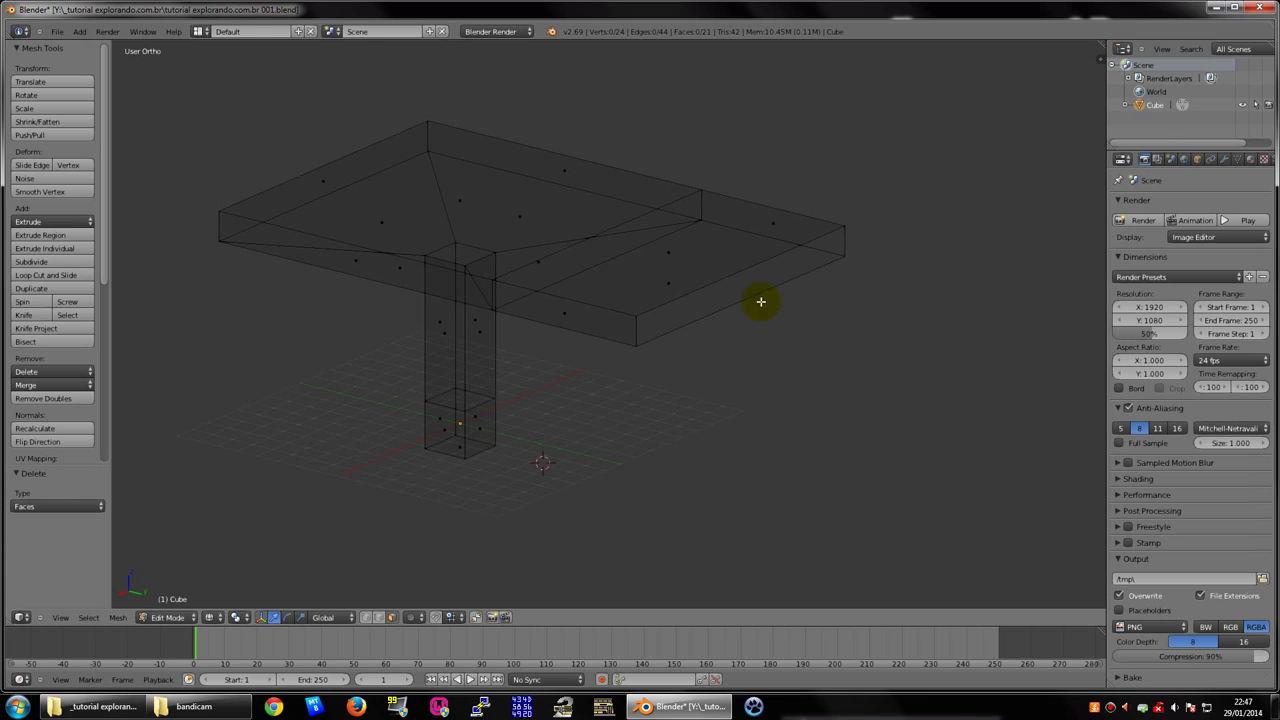
key("Tab")
mouse_move(729, 360)
middle_mouse_down()
mouse_move(589, 363)
mouse_move(574, 385)
mouse_move(596, 379)
middle_mouse_up()
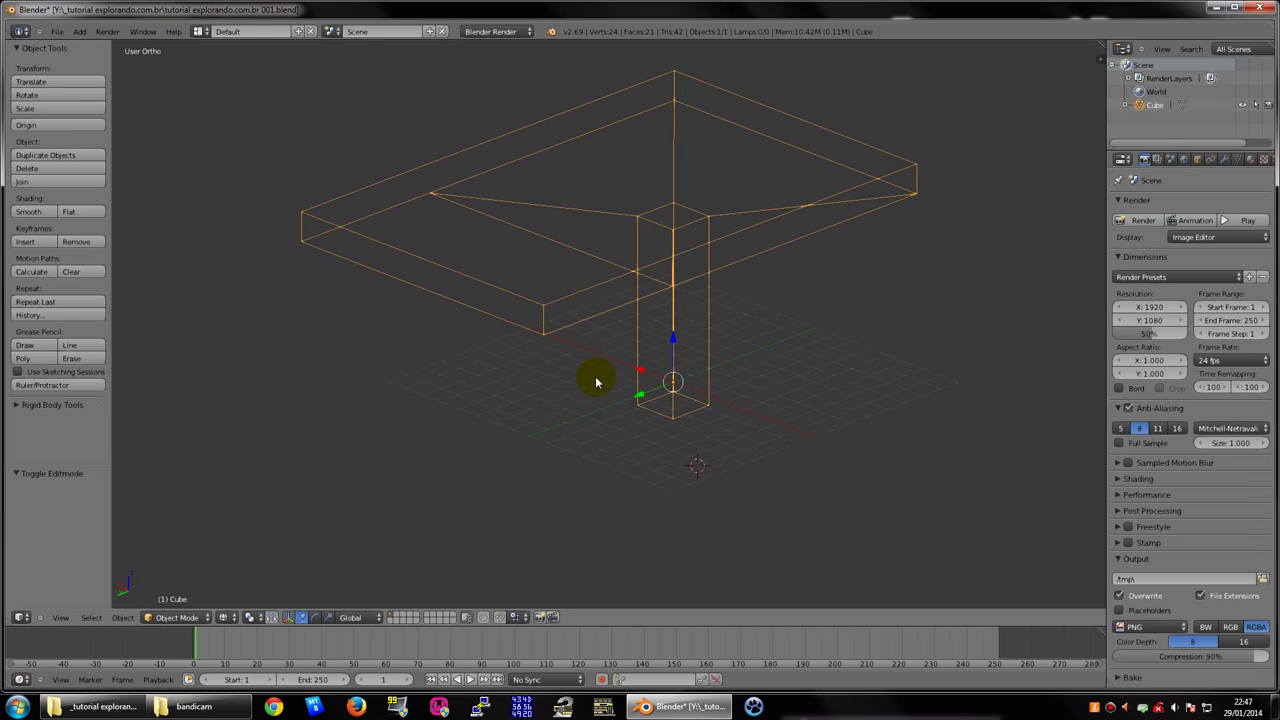
Set the viewport to Solid shading, inspect the T-shaped table, and re-enter Edit Mode
left_click(231, 617)
left_click(243, 577)
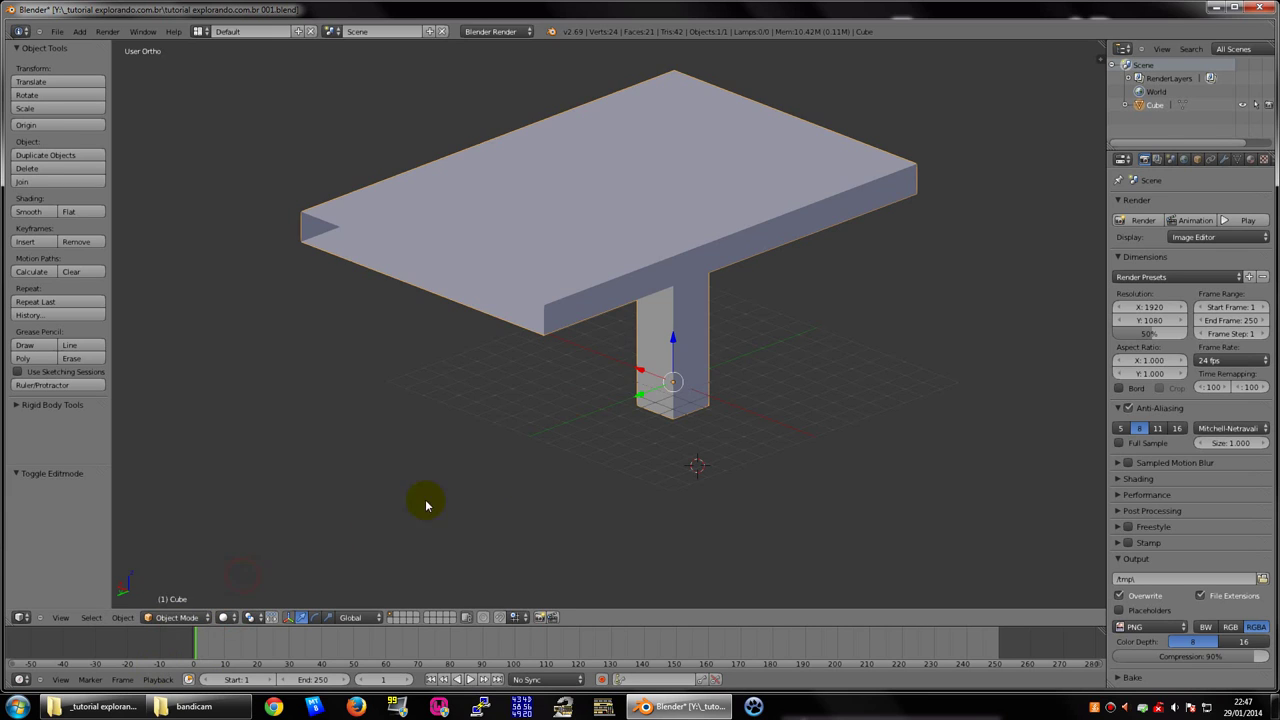
mouse_move(423, 503)
middle_mouse_down()
mouse_move(483, 443)
mouse_move(381, 320)
mouse_move(480, 297)
mouse_move(586, 309)
mouse_move(629, 333)
middle_mouse_up()
scroll(769, 303, "down", 4)
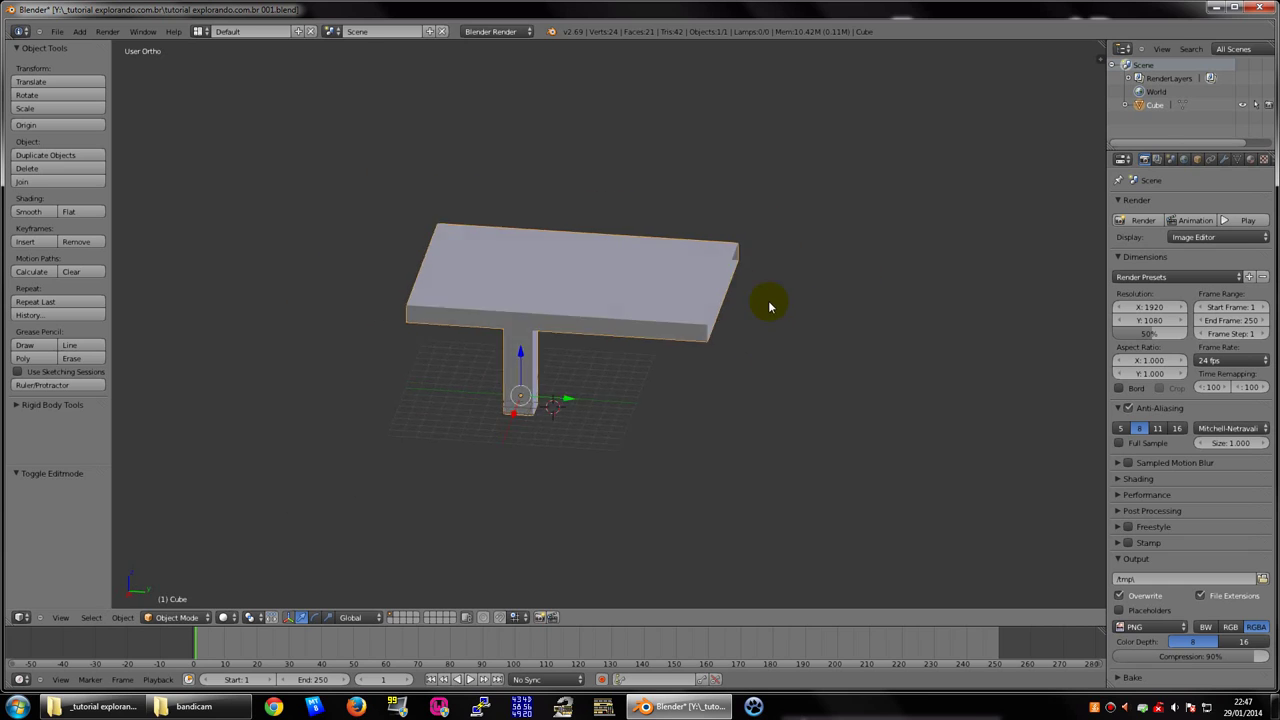
mouse_move(769, 303)
middle_mouse_down()
mouse_move(723, 274)
mouse_move(414, 234)
mouse_move(666, 274)
mouse_move(660, 291)
mouse_move(477, 254)
mouse_move(591, 203)
mouse_move(677, 251)
mouse_move(683, 240)
mouse_move(472, 251)
mouse_move(620, 246)
mouse_move(700, 283)
mouse_move(686, 337)
mouse_move(657, 337)
mouse_move(686, 314)
mouse_move(380, 271)
mouse_move(491, 275)
mouse_move(571, 260)
mouse_move(497, 266)
mouse_move(634, 331)
middle_mouse_up()
key("Tab")
scroll(517, 273, "up", 2)
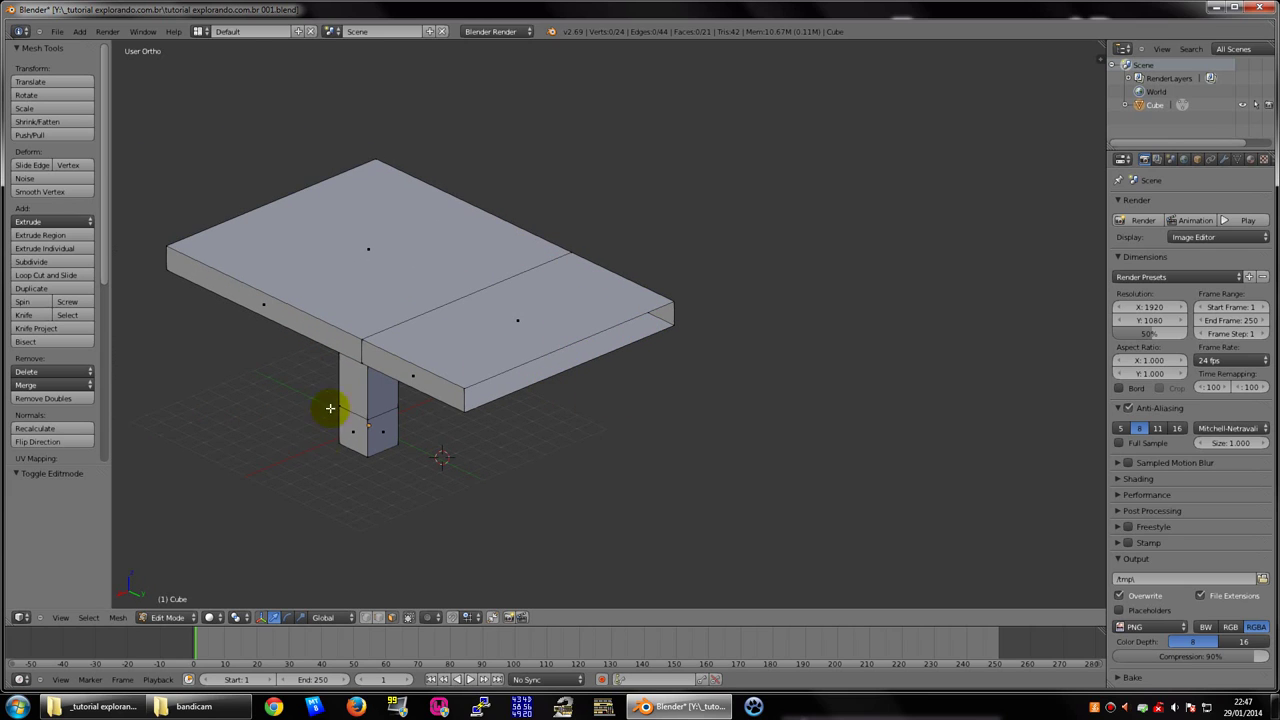
In Face mode, select the extension's front, top and underside faces
left_click(380, 617)
left_click(566, 360)
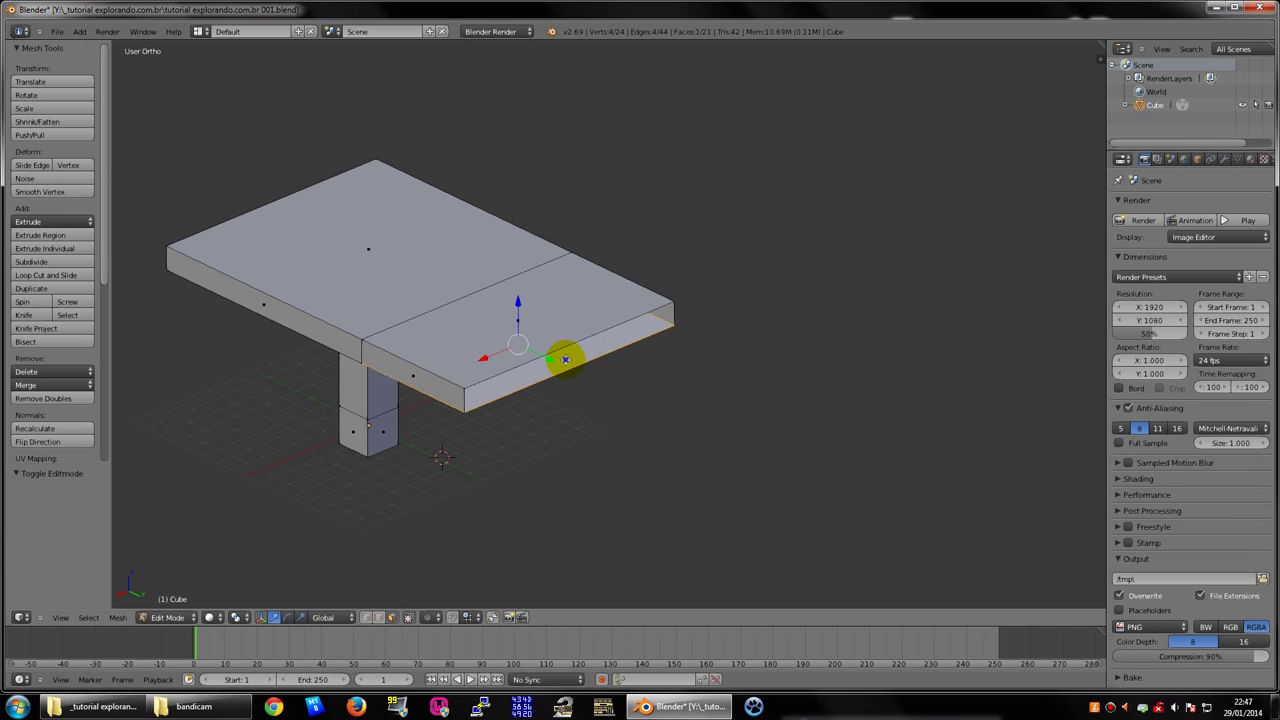
right_click(551, 348)
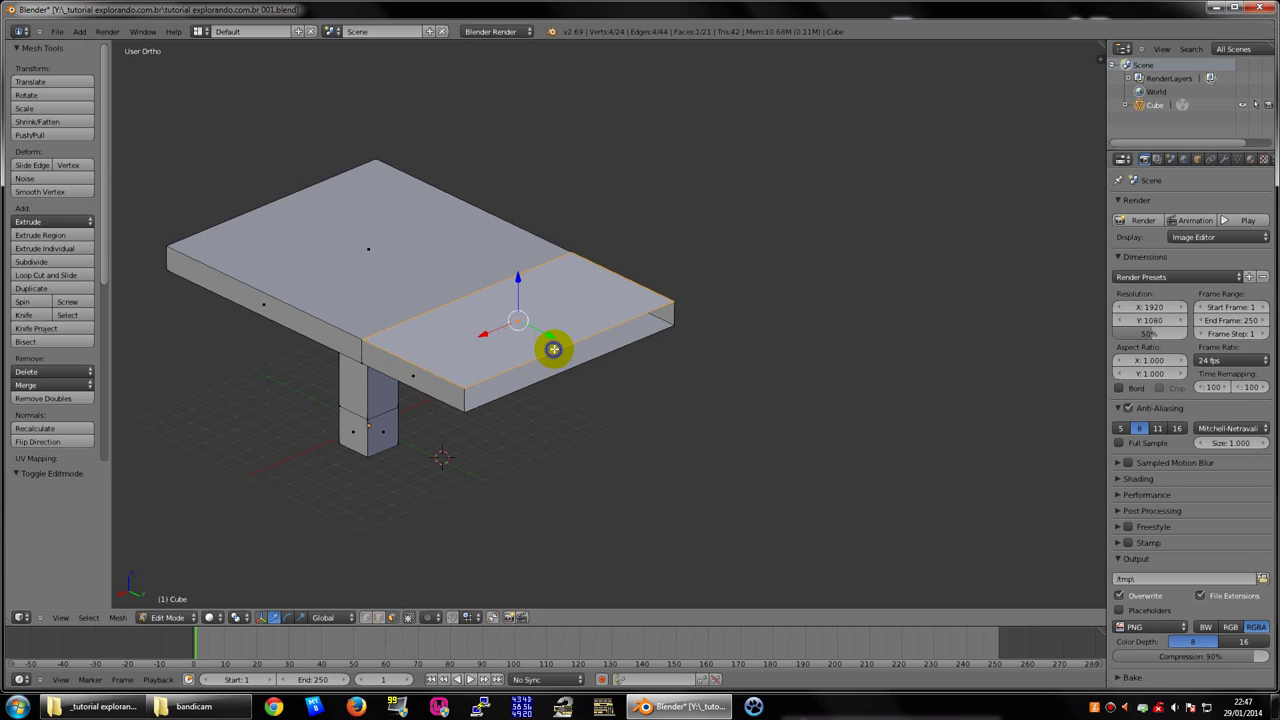
right_click(500, 380)
right_click(517, 329)
right_click(500, 371)
In Edge mode, select the extension's front and corner edges, then toggle select-all with A
left_click(407, 620)
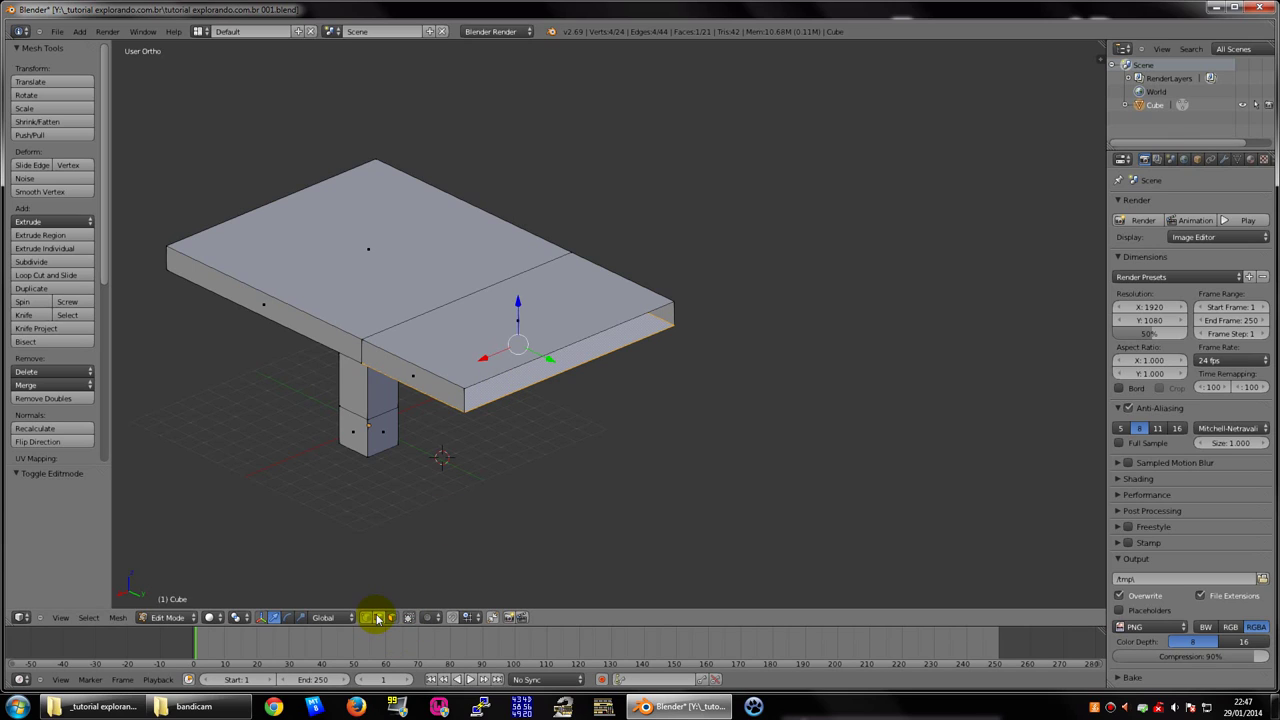
left_click(378, 617)
right_click(459, 396)
right_click(471, 397)
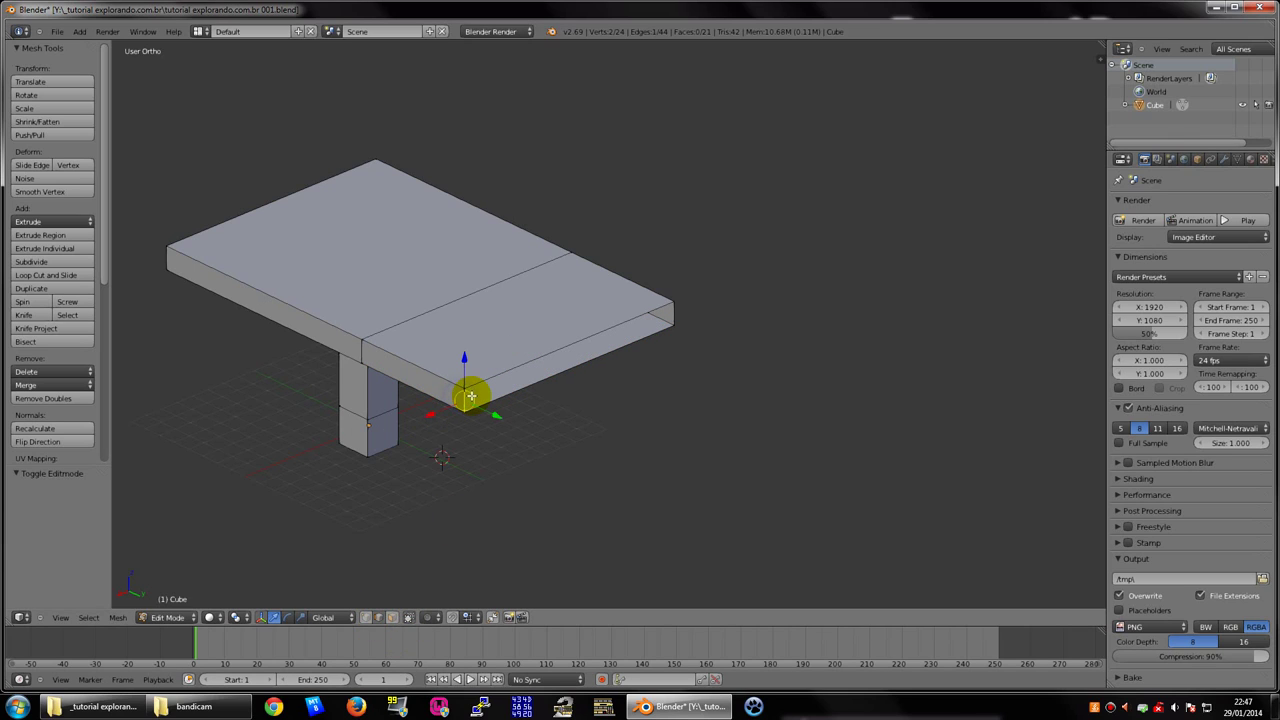
right_click(502, 381, "shift")
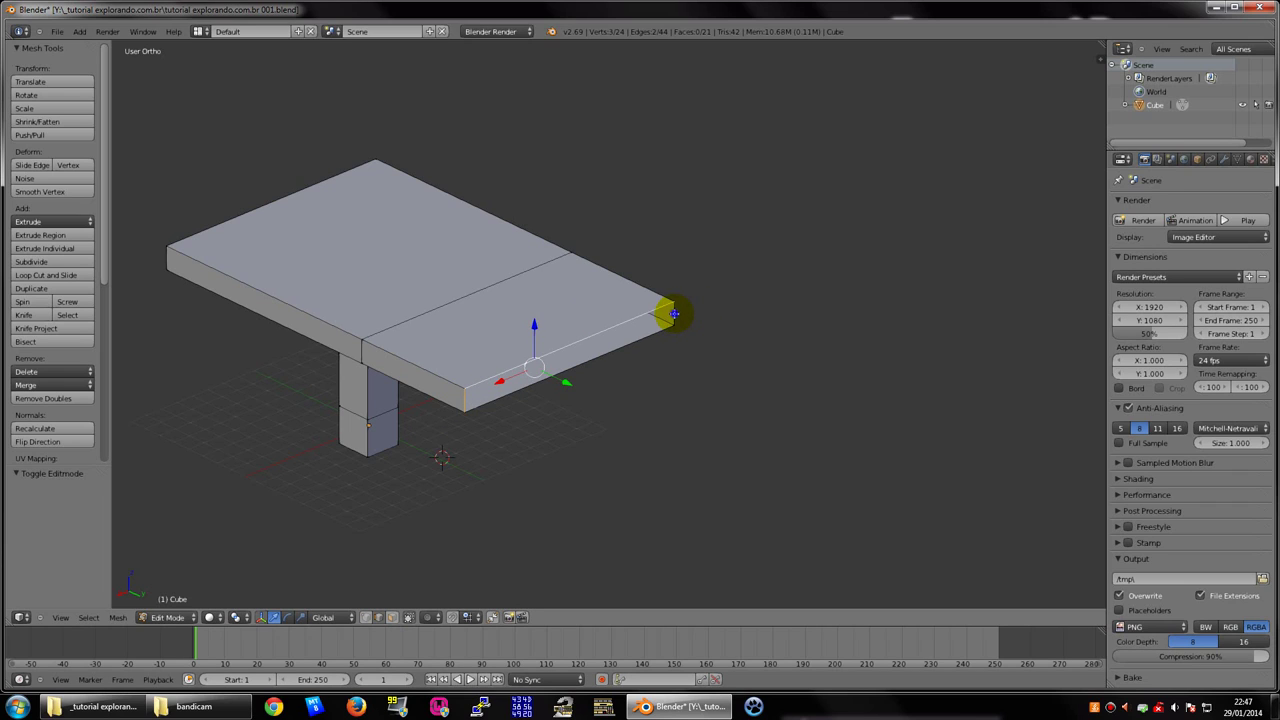
right_click(655, 330, "shift")
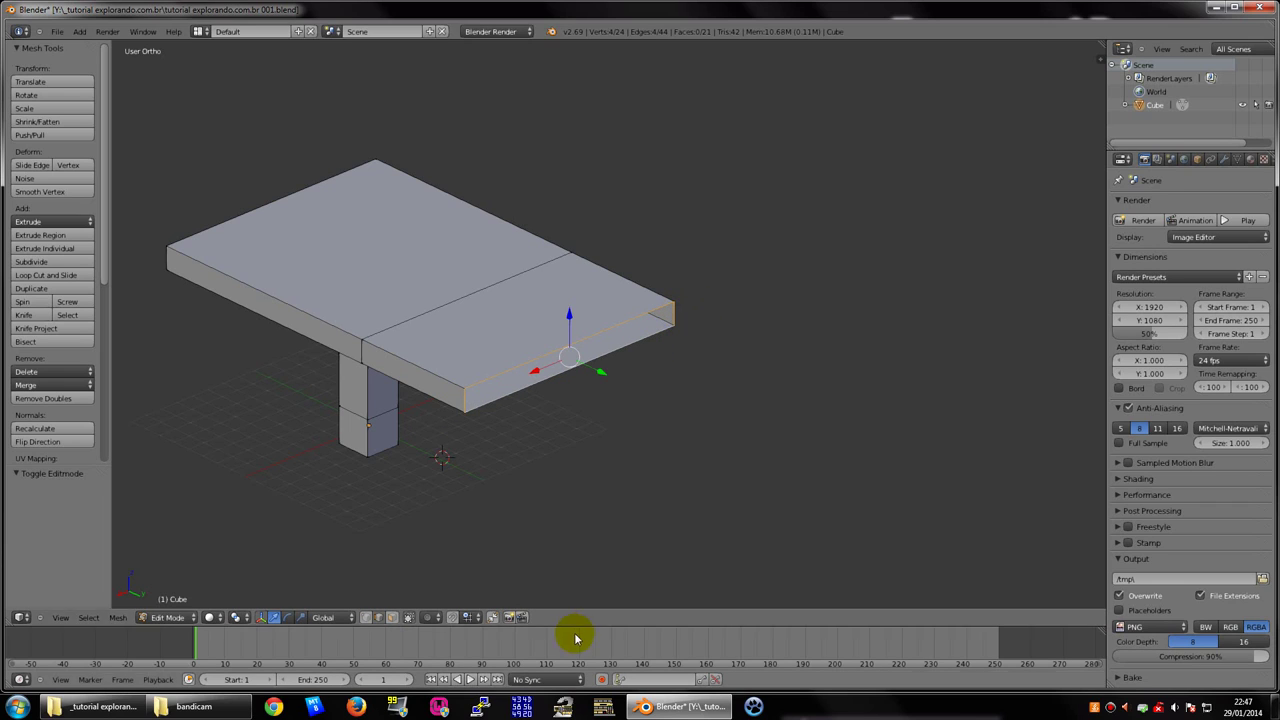
left_click(275, 618, "shift")
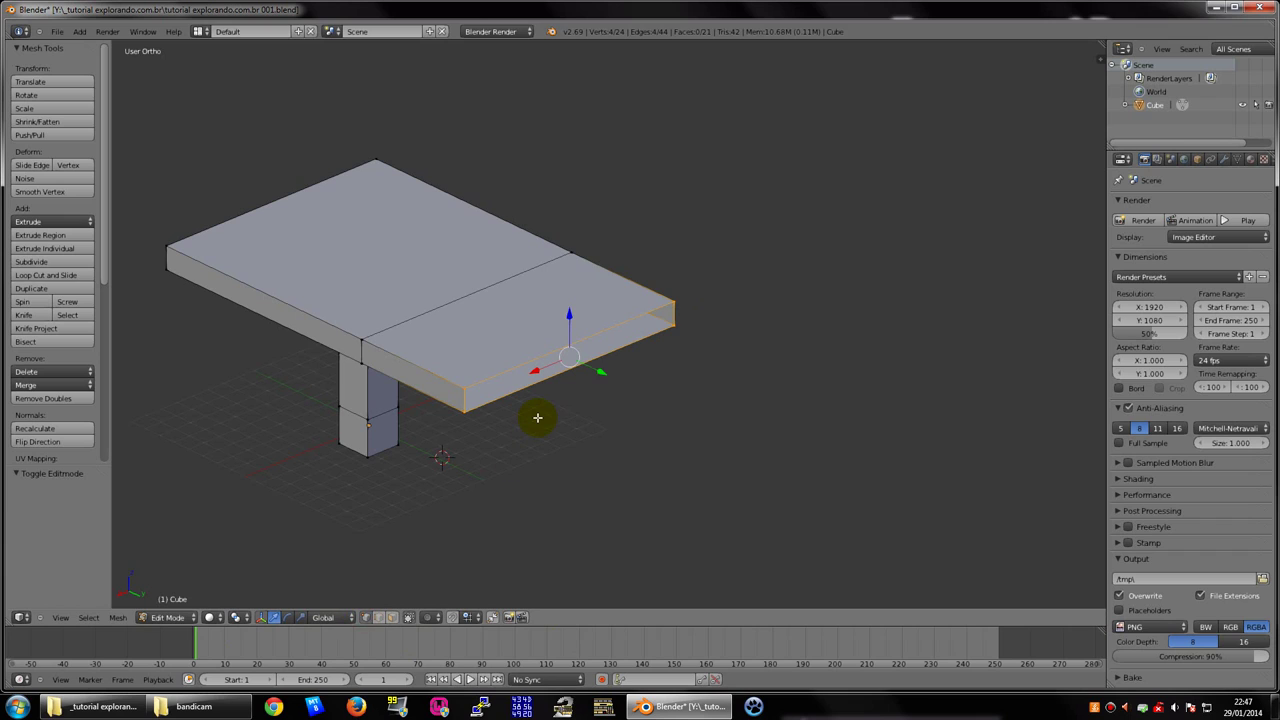
key("a")
key("a")
key("a")
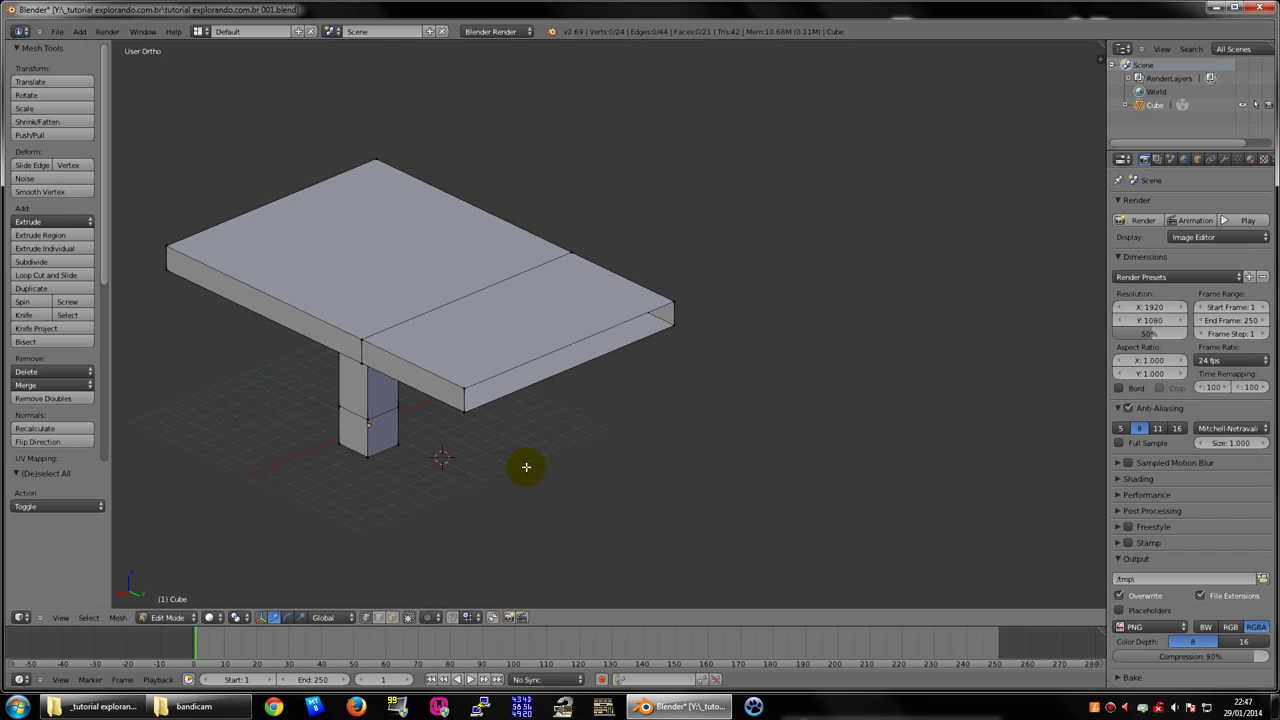
key("a")
key("a")
key("a")
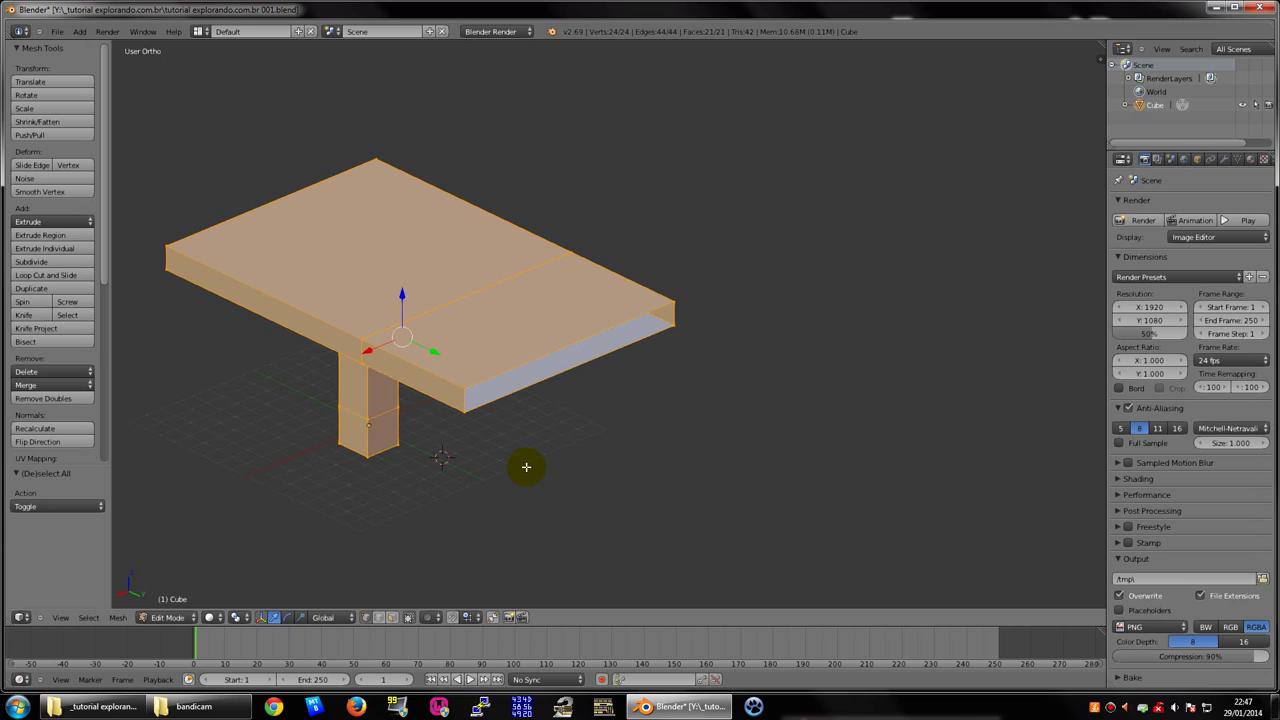
key("a")
key("a")
key("a")
Select the slab's open-end edge loop and fill it with a new face using F
scroll(520, 465, "up", 1)
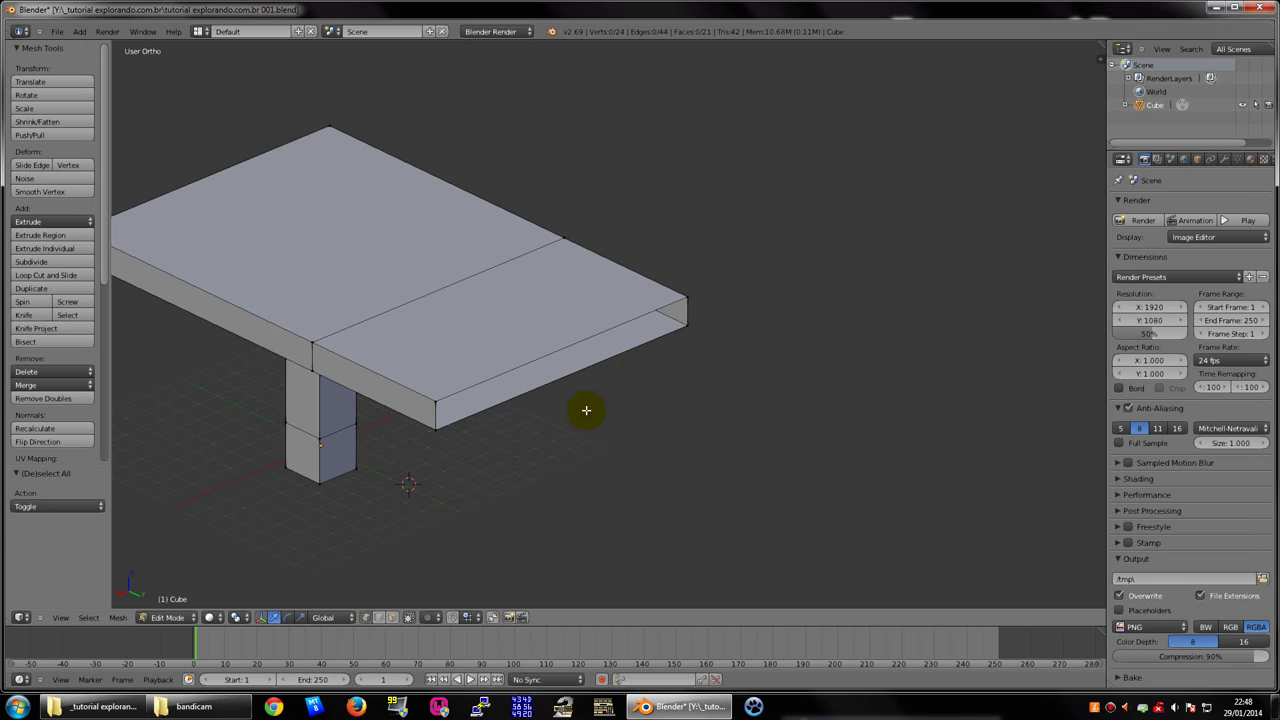
right_click(686, 312)
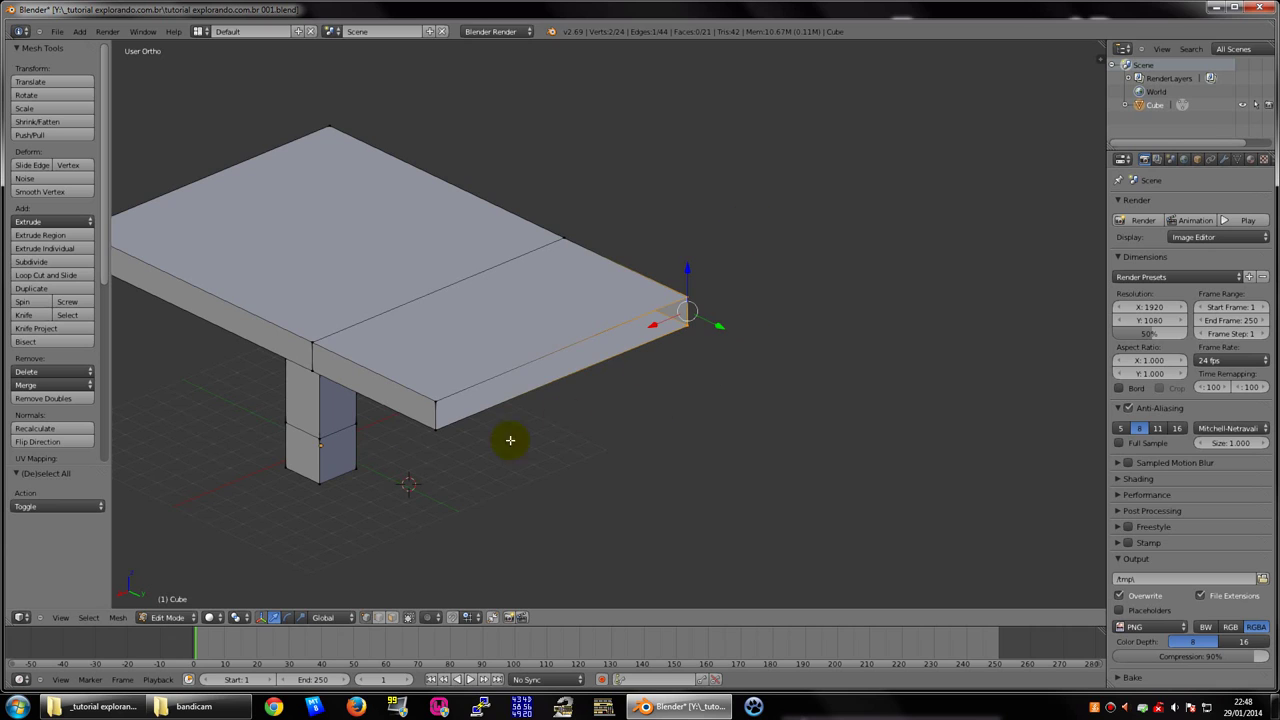
right_click(488, 362, "alt")
scroll(560, 388, "down", 3)
scroll(491, 357, "up", 3)
mouse_move(491, 357)
middle_mouse_down()
mouse_move(489, 277)
mouse_move(537, 251)
middle_mouse_up()
key("f")
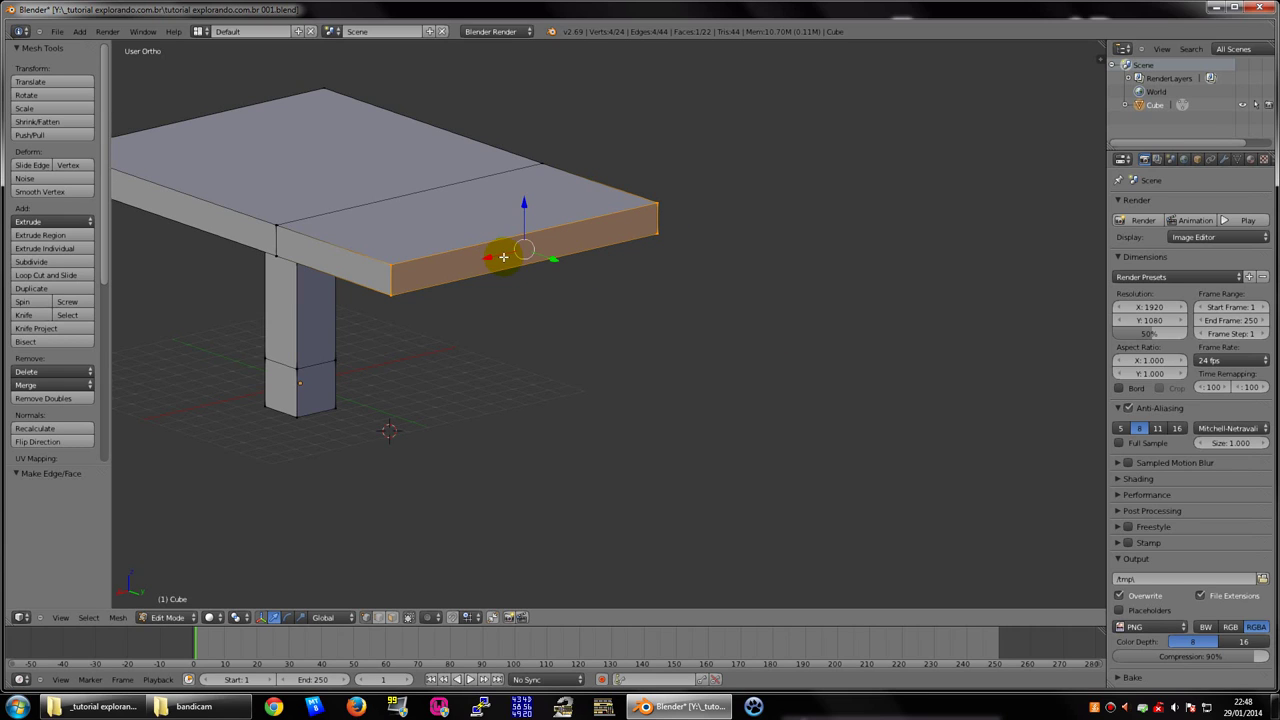
Orbit around the table to check the sealed top slab from above
mouse_move(529, 263)
middle_mouse_down()
mouse_move(543, 271)
mouse_move(497, 286)
mouse_move(694, 260)
mouse_move(589, 266)
mouse_move(524, 218)
mouse_move(717, 280)
mouse_move(700, 277)
mouse_move(691, 249)
mouse_move(500, 251)
mouse_move(663, 280)
mouse_move(794, 254)
mouse_move(540, 286)
middle_mouse_up()
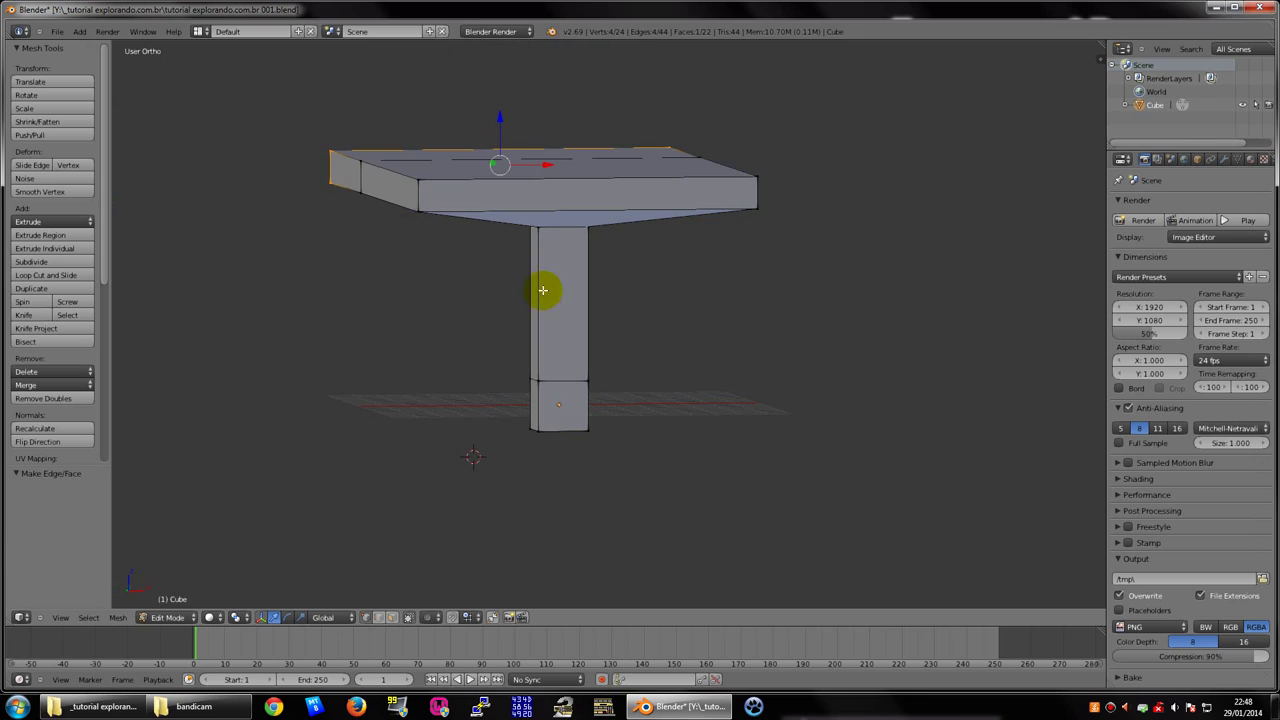
left_click(57, 31)
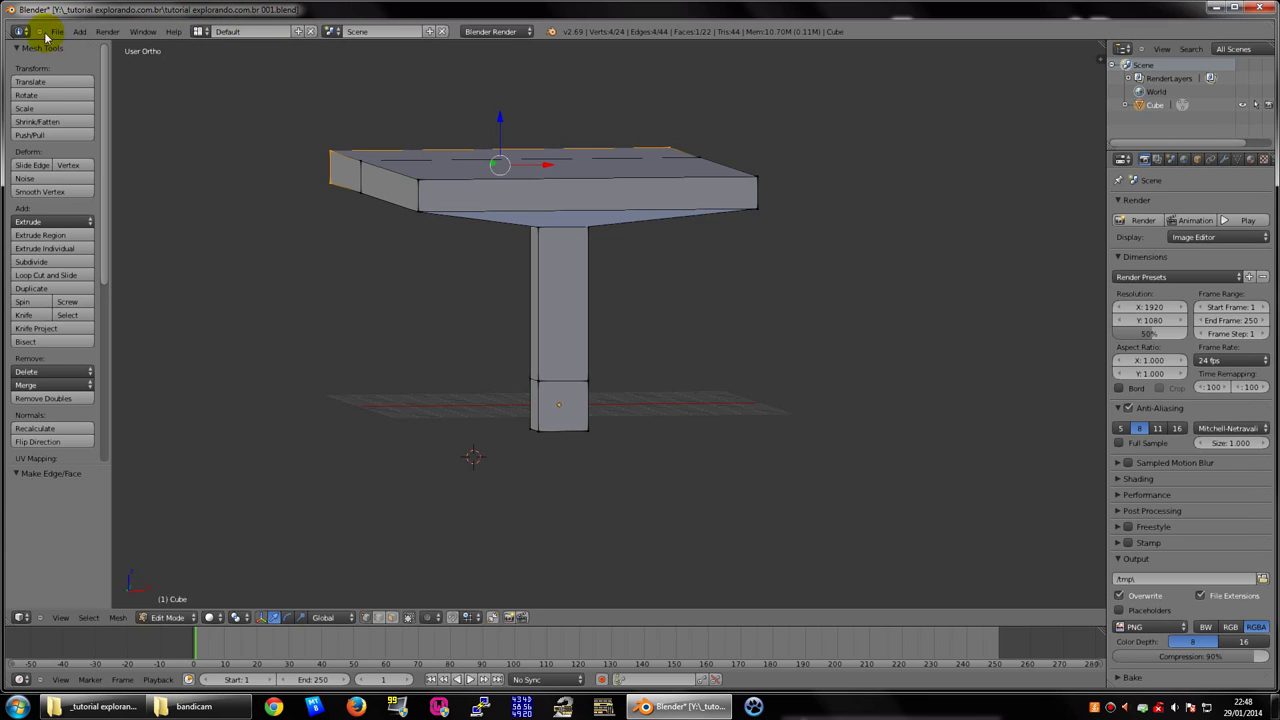
middle_click_drag(480, 249, 606, 251)
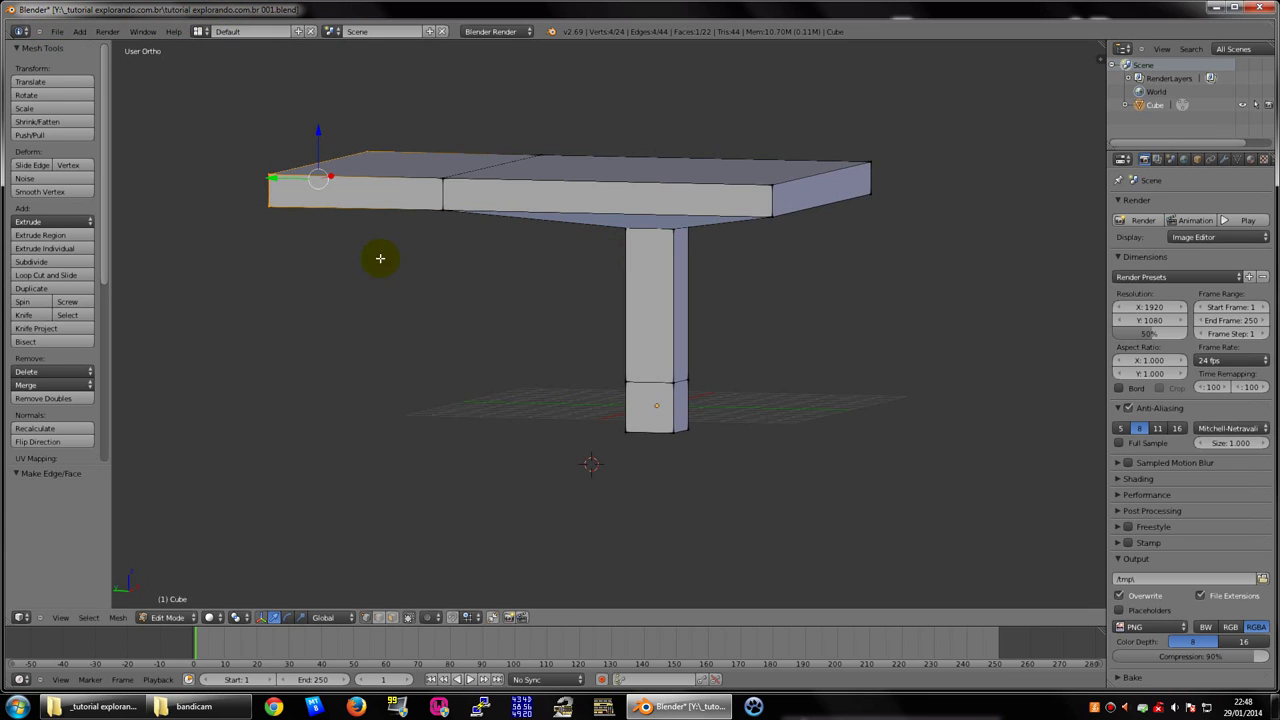
middle_click_drag(487, 200, 543, 206)
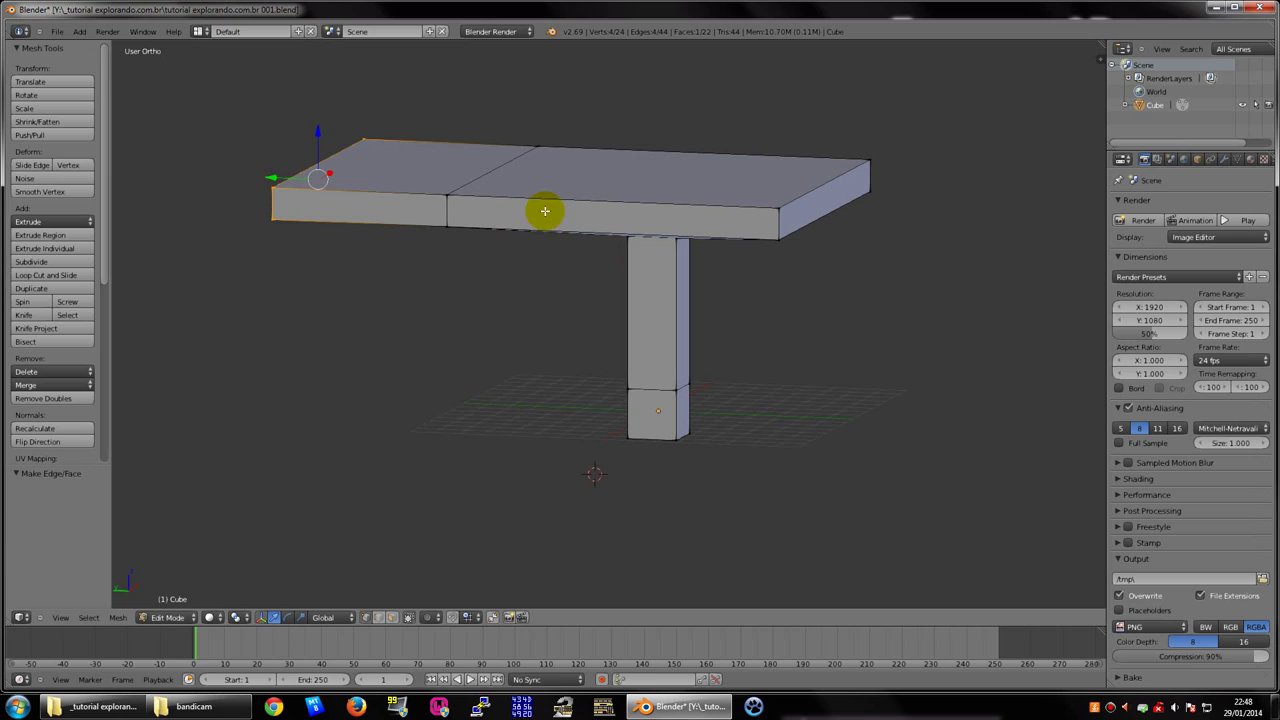
Save a copy of the scene as 'teste como estava.blend' via File > Save Copy
left_click(57, 32)
left_click(90, 142)
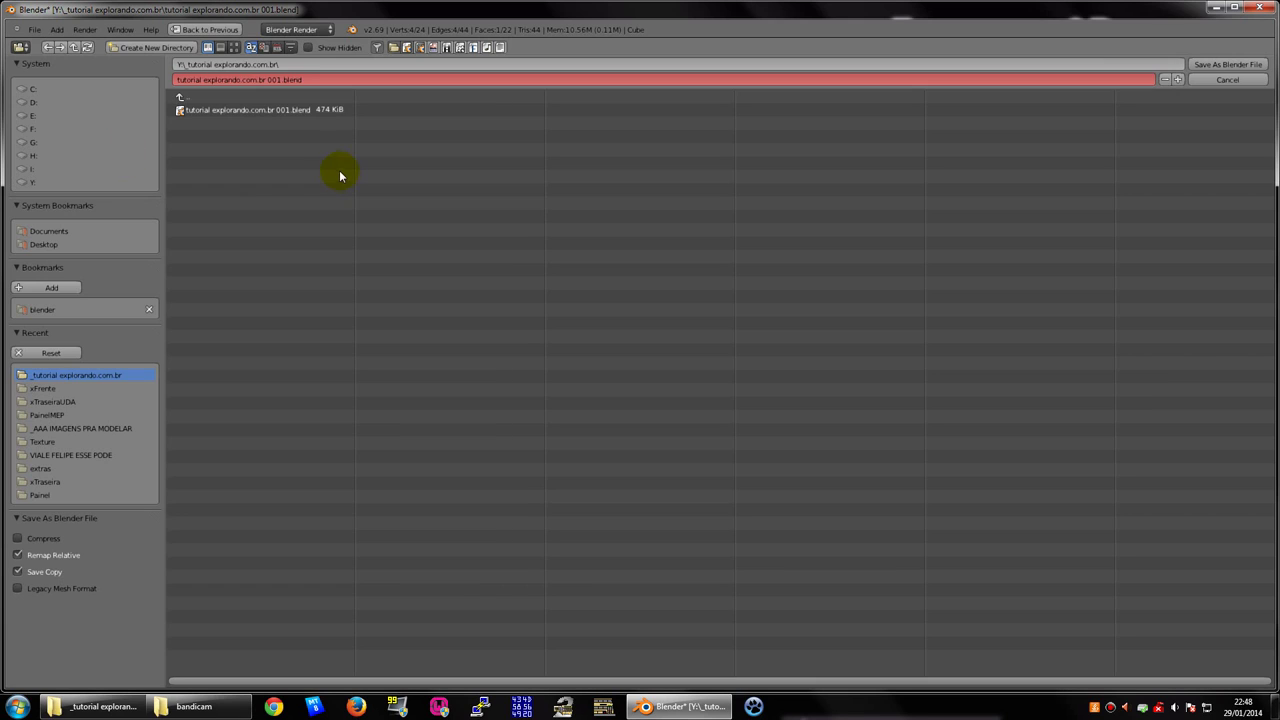
type("teste com")
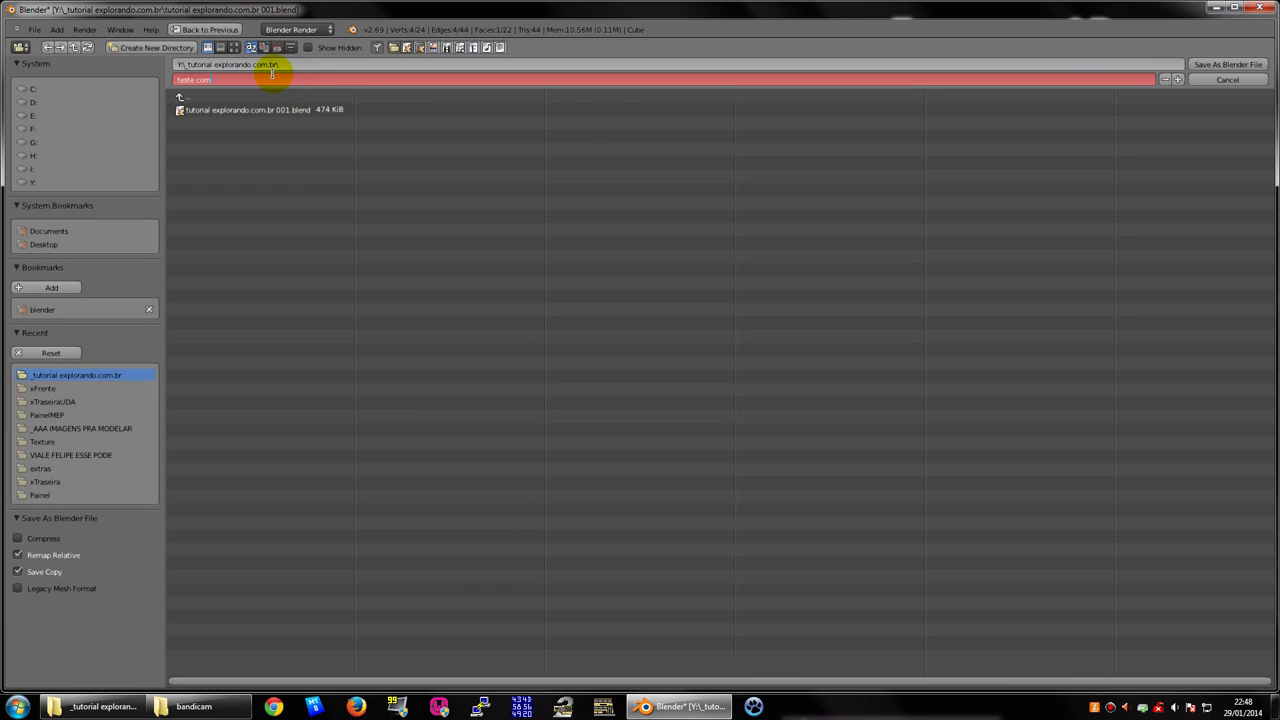
type("o estava")
key("Return")
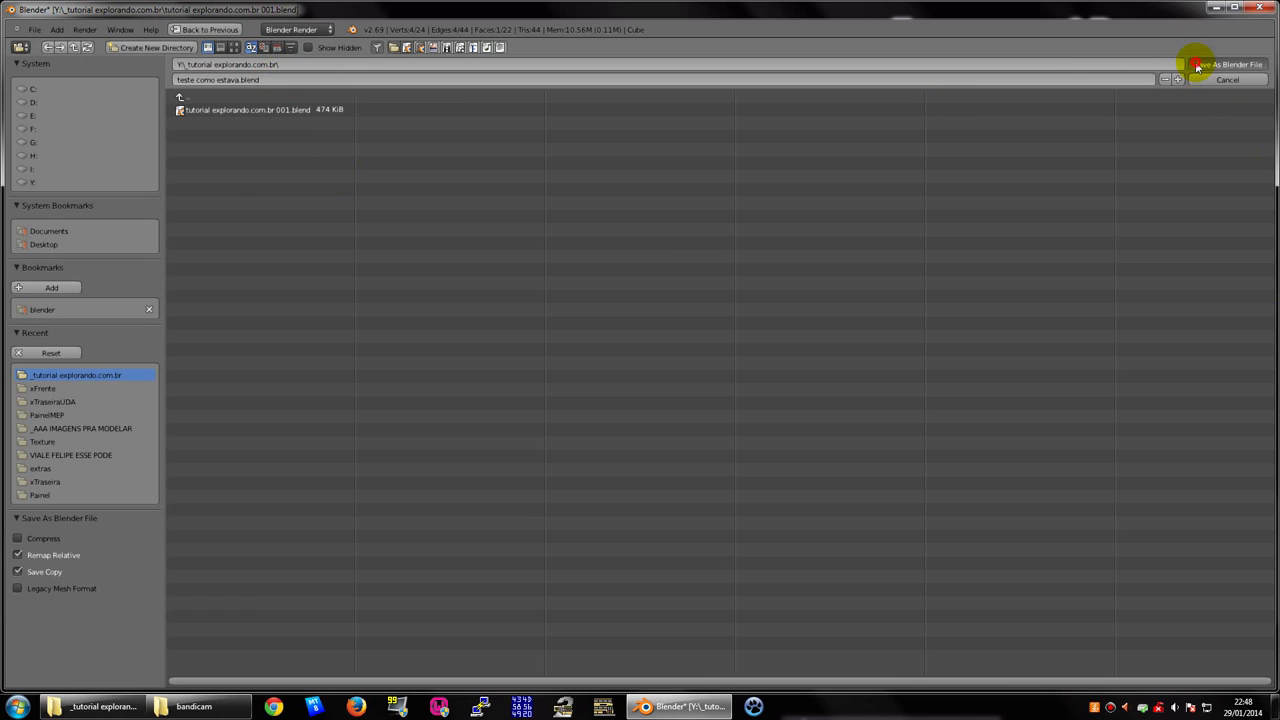
left_click(1226, 64)
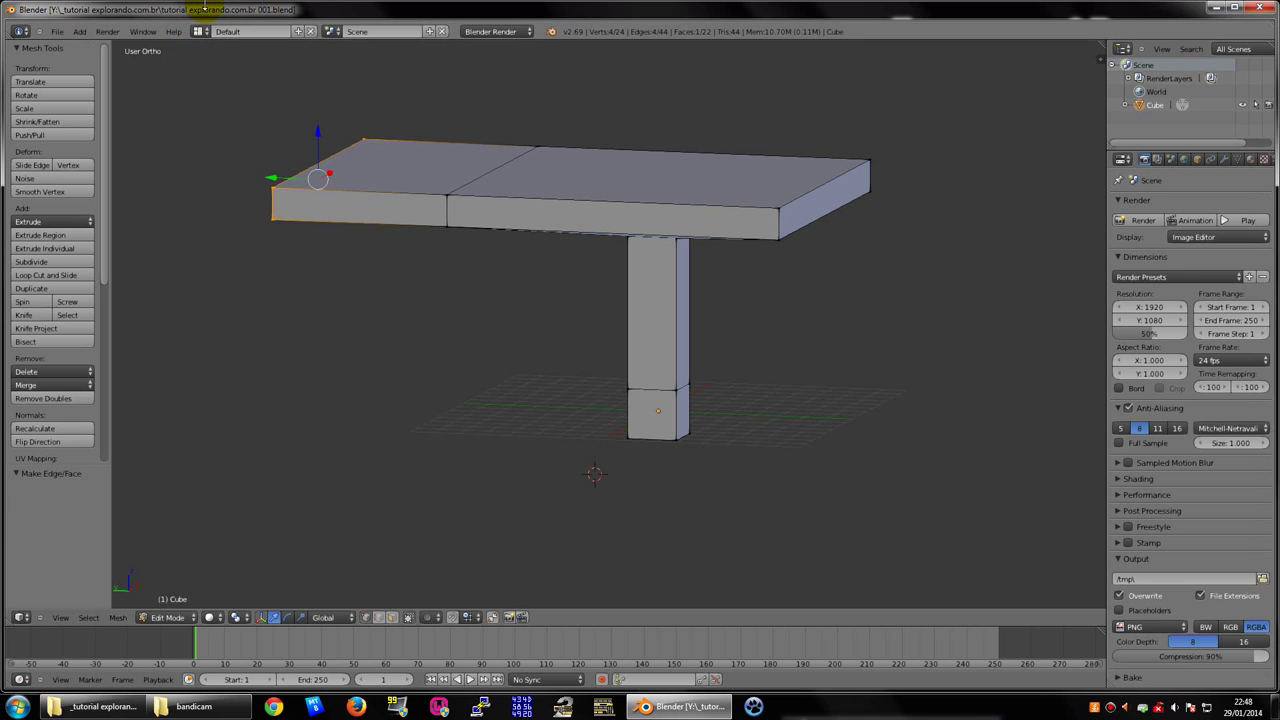
Confirm 'teste como estava.blend' (474 KB) appears in the tutorial folder in Explorer
left_click(100, 706)
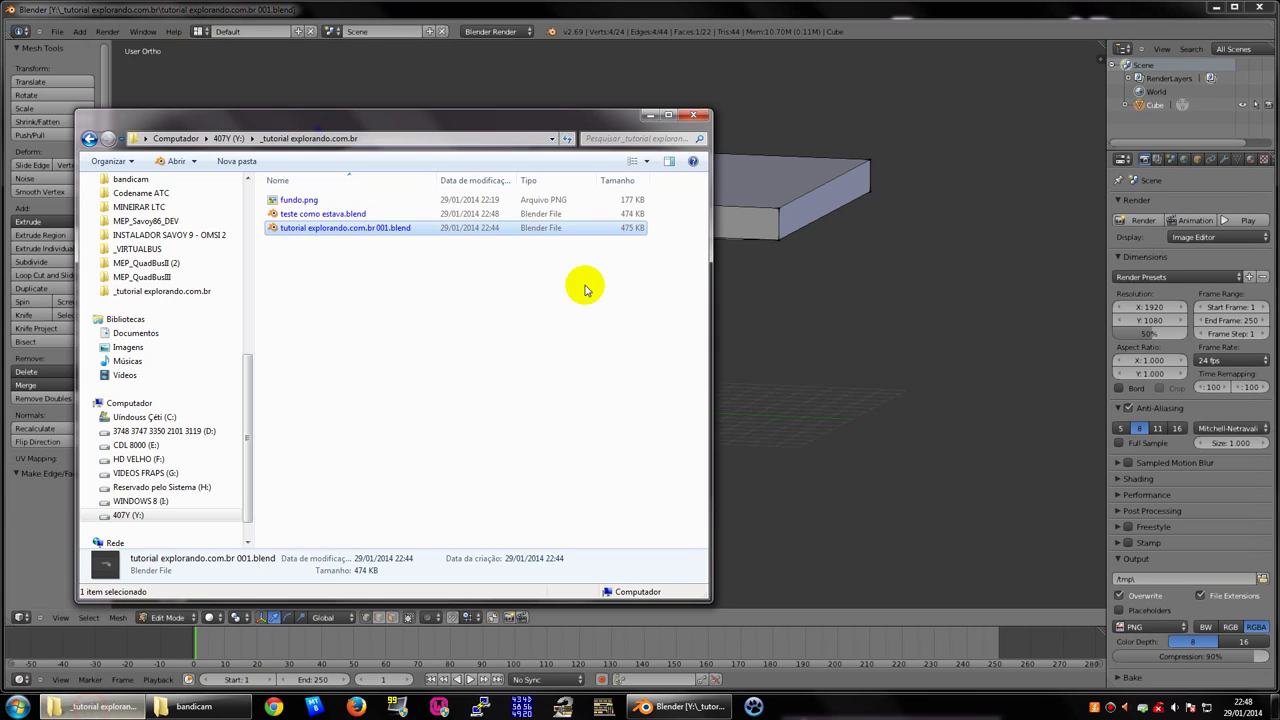
left_click(360, 214)
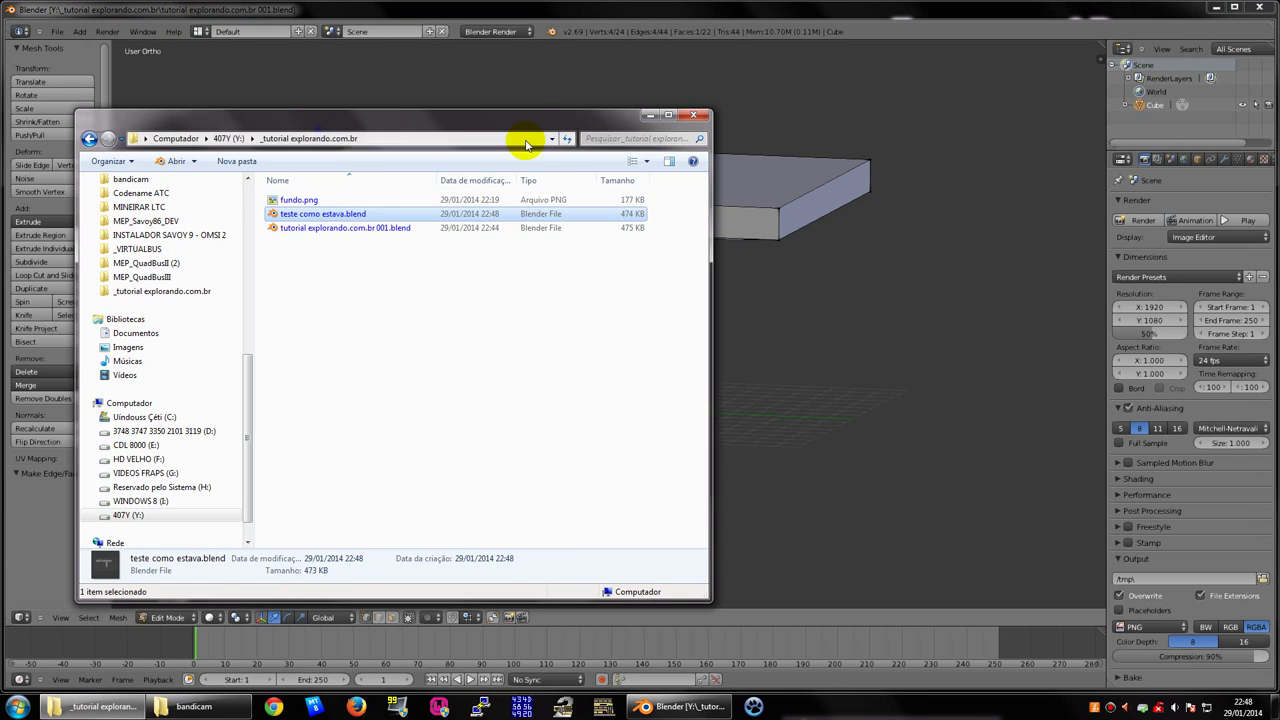
left_click_drag(523, 134, 975, 153)
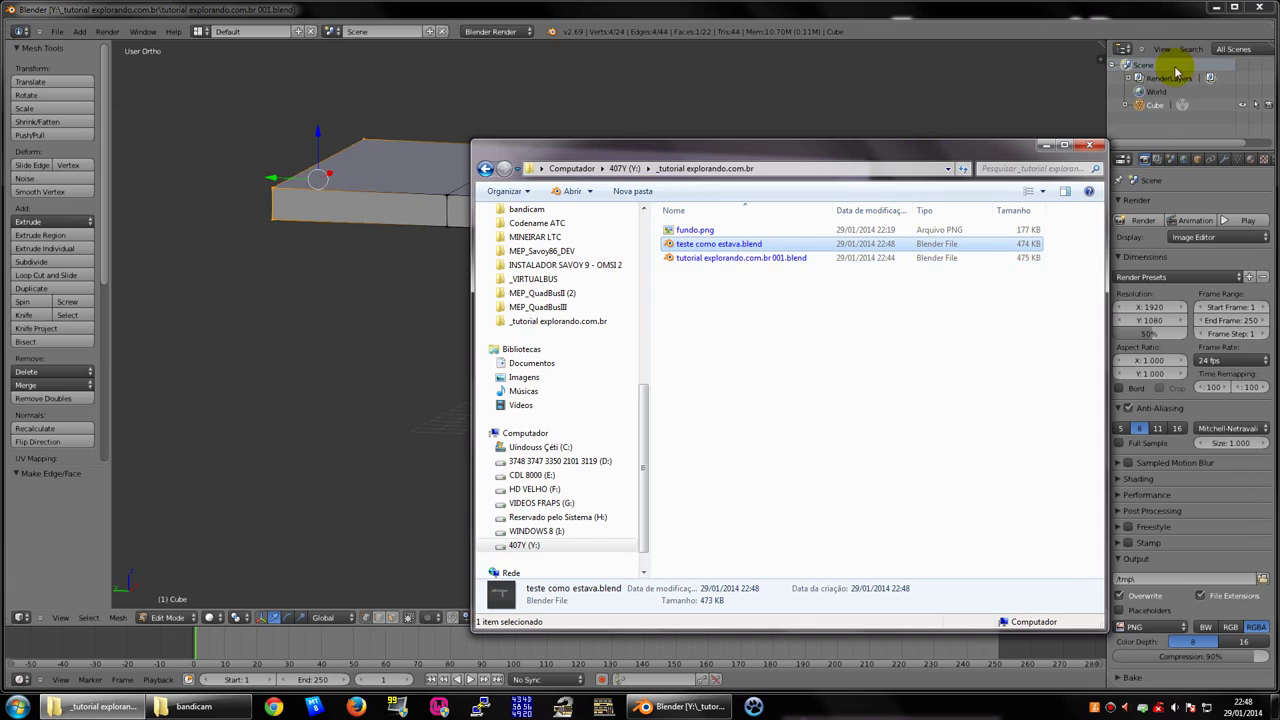
left_click(725, 293)
left_click(735, 245)
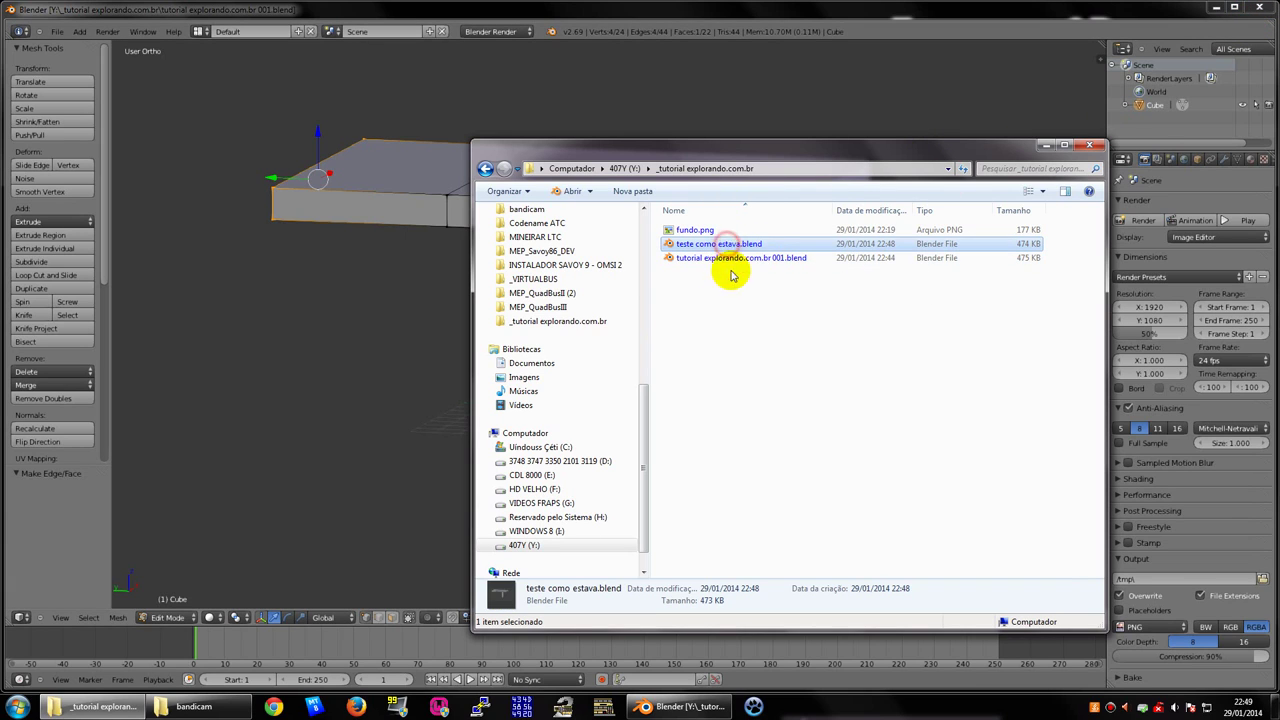
Bring Blender back to front and minimize the bandicam and tutorial folder windows
double_click(744, 18)
mouse_move(657, 268)
middle_mouse_down()
mouse_move(706, 251)
mouse_move(762, 258)
mouse_move(674, 231)
mouse_move(737, 251)
mouse_move(571, 309)
middle_mouse_up()
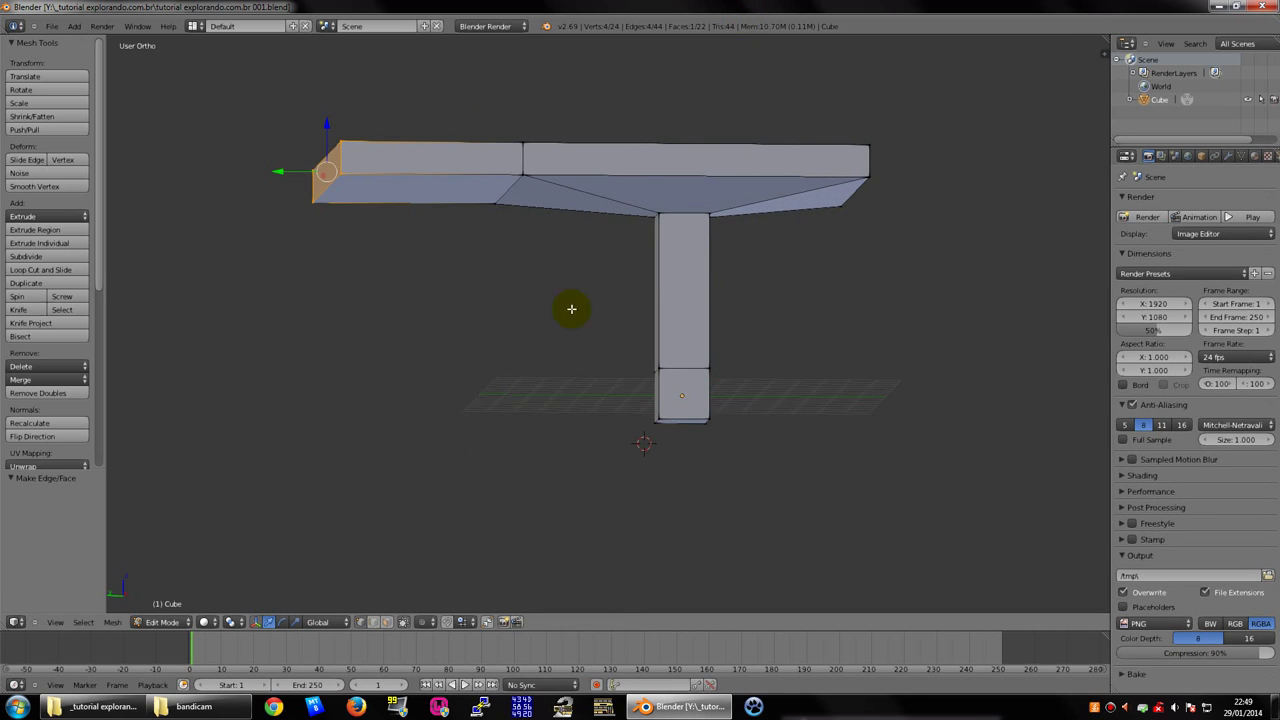
left_click(193, 707)
left_click(193, 707)
left_click(100, 707)
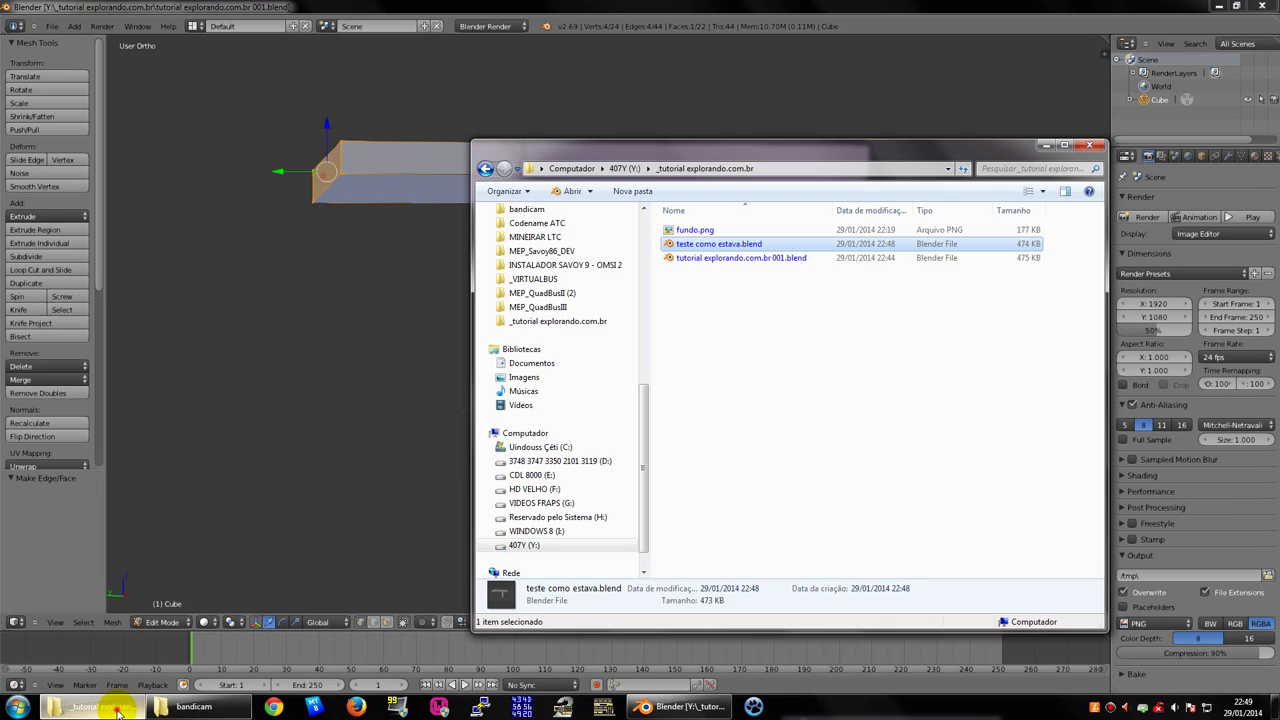
left_click(100, 707)
mouse_move(747, 201)
middle_mouse_down()
mouse_move(646, 214)
mouse_move(657, 214)
middle_mouse_up()
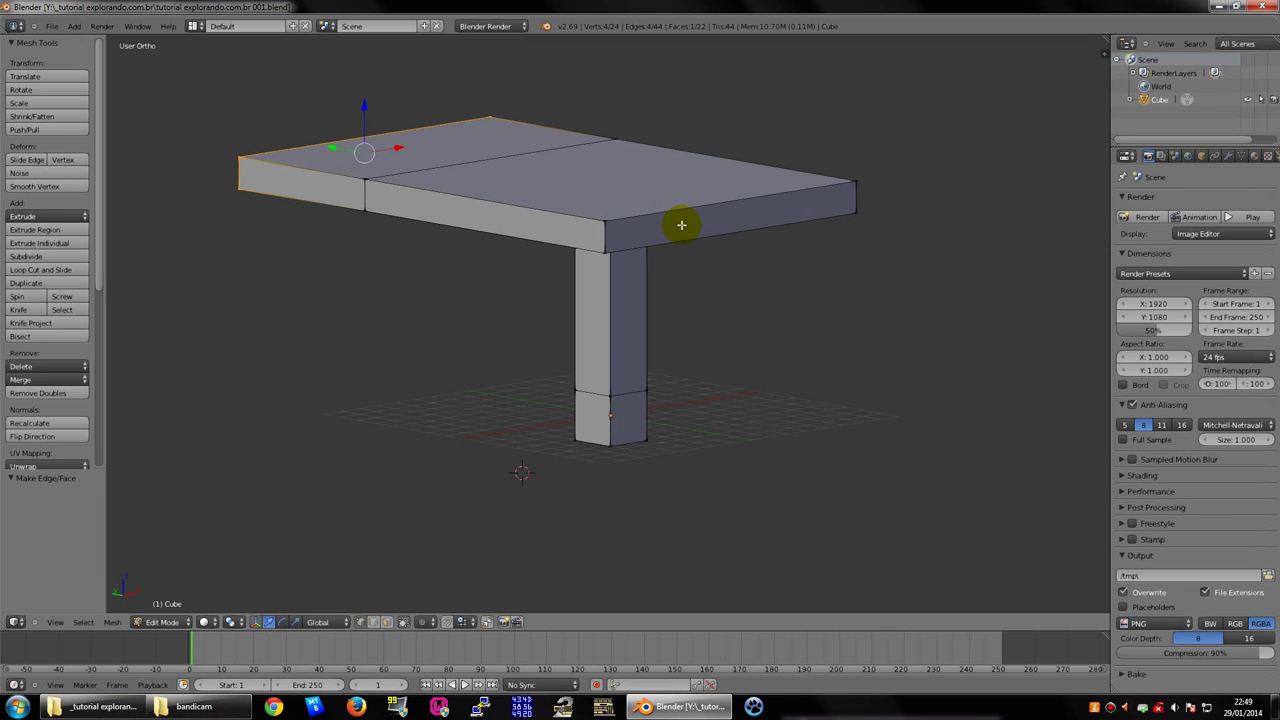
Leave Edit Mode with Tab and orbit to a near-front view of the closed table
key("Tab")
mouse_move(750, 252)
middle_mouse_down()
mouse_move(580, 251)
mouse_move(551, 220)
mouse_move(551, 234)
mouse_move(437, 279)
mouse_move(643, 243)
mouse_move(654, 180)
mouse_move(620, 197)
mouse_move(646, 214)
mouse_move(609, 229)
mouse_move(651, 240)
mouse_move(612, 270)
mouse_move(531, 260)
mouse_move(531, 286)
mouse_move(514, 171)
mouse_move(484, 240)
mouse_move(423, 194)
mouse_move(429, 166)
mouse_move(517, 154)
mouse_move(409, 194)
mouse_move(506, 223)
mouse_move(607, 224)
middle_mouse_up()
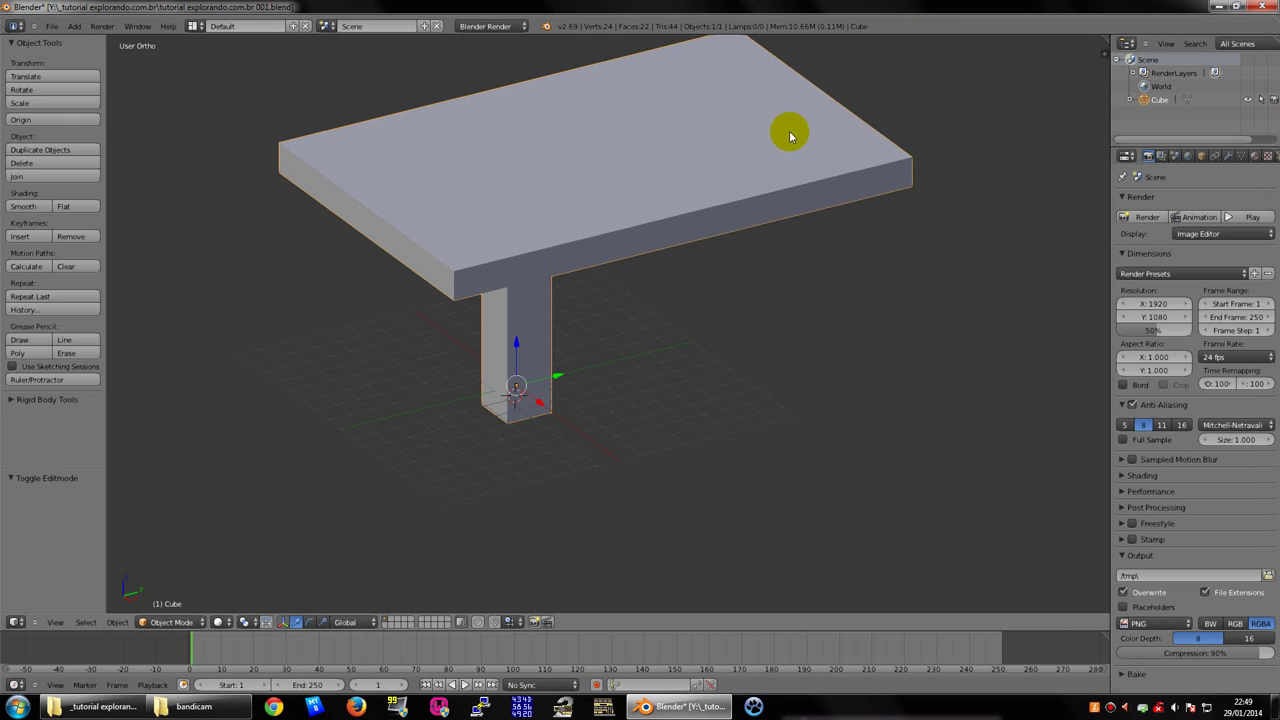
Inspect the table from the front, above and underside, then close Blender
mouse_move(780, 126)
middle_mouse_down()
mouse_move(727, 183)
mouse_move(609, 149)
mouse_move(672, 183)
mouse_move(543, 206)
mouse_move(663, 217)
mouse_move(543, 249)
mouse_move(447, 232)
mouse_move(694, 243)
mouse_move(424, 245)
mouse_move(540, 206)
mouse_move(606, 294)
middle_mouse_up()
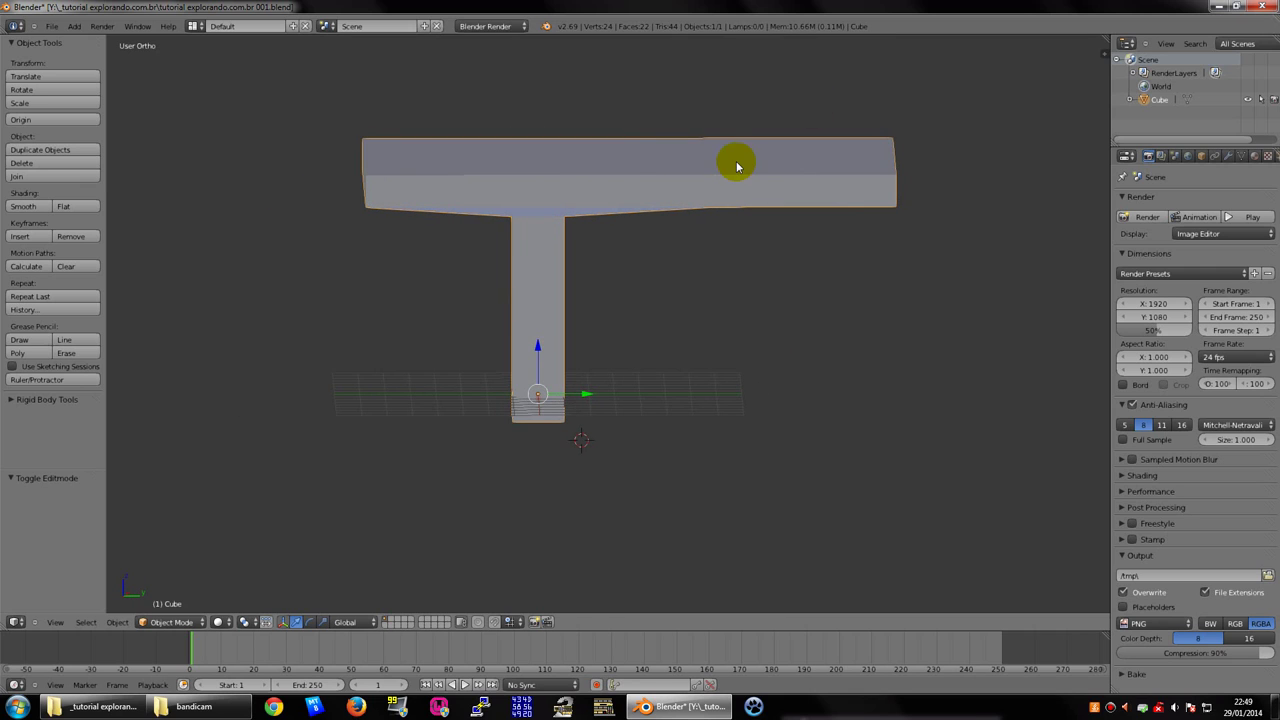
mouse_move(737, 163)
middle_mouse_down()
mouse_move(697, 211)
mouse_move(686, 166)
mouse_move(646, 134)
middle_mouse_up()
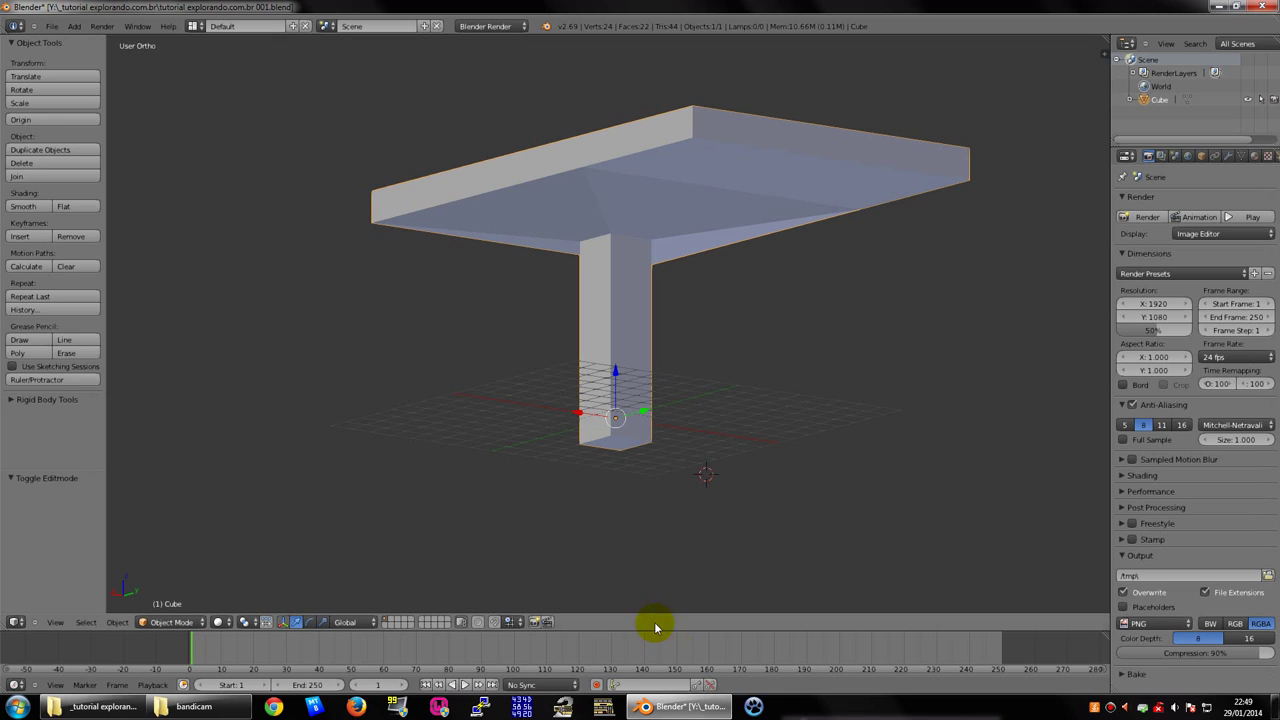
mouse_move(729, 423)
middle_mouse_down()
mouse_move(651, 320)
mouse_move(523, 321)
mouse_move(586, 209)
mouse_move(501, 226)
middle_mouse_up()
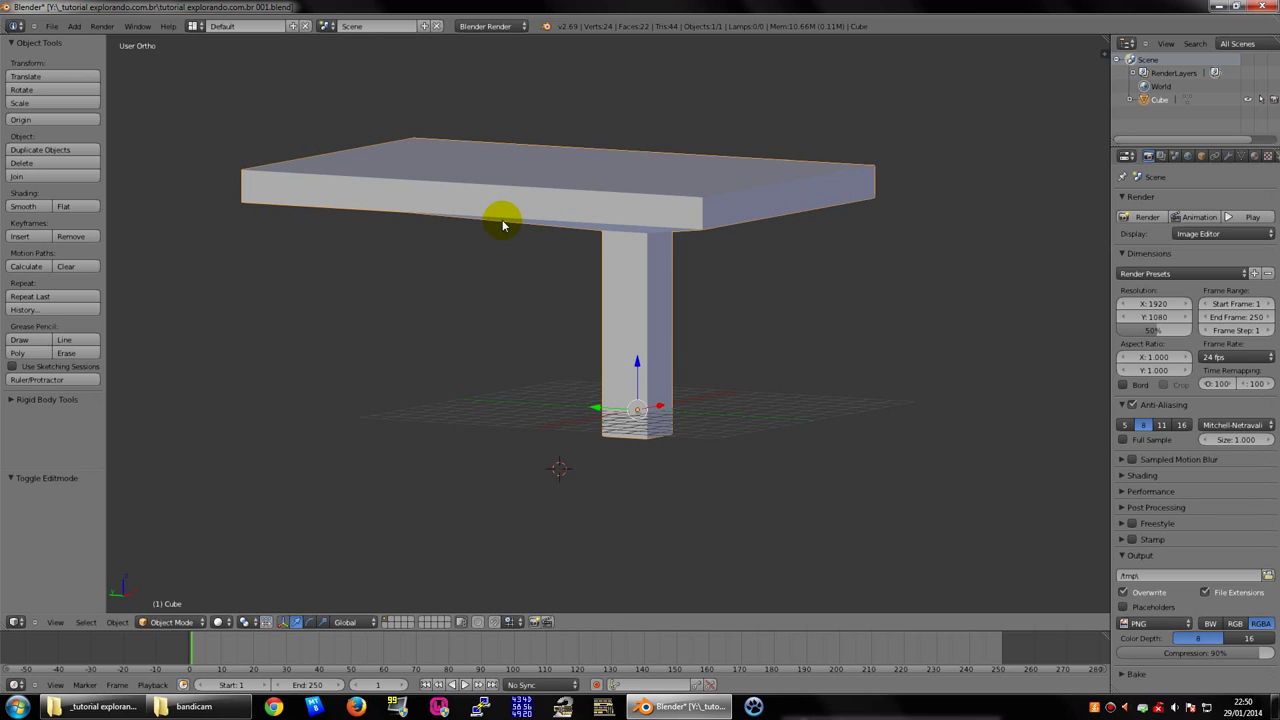
middle_click_drag(502, 219, 500, 209)
scroll(677, 203, "down", 3)
scroll(646, 189, "up", 4)
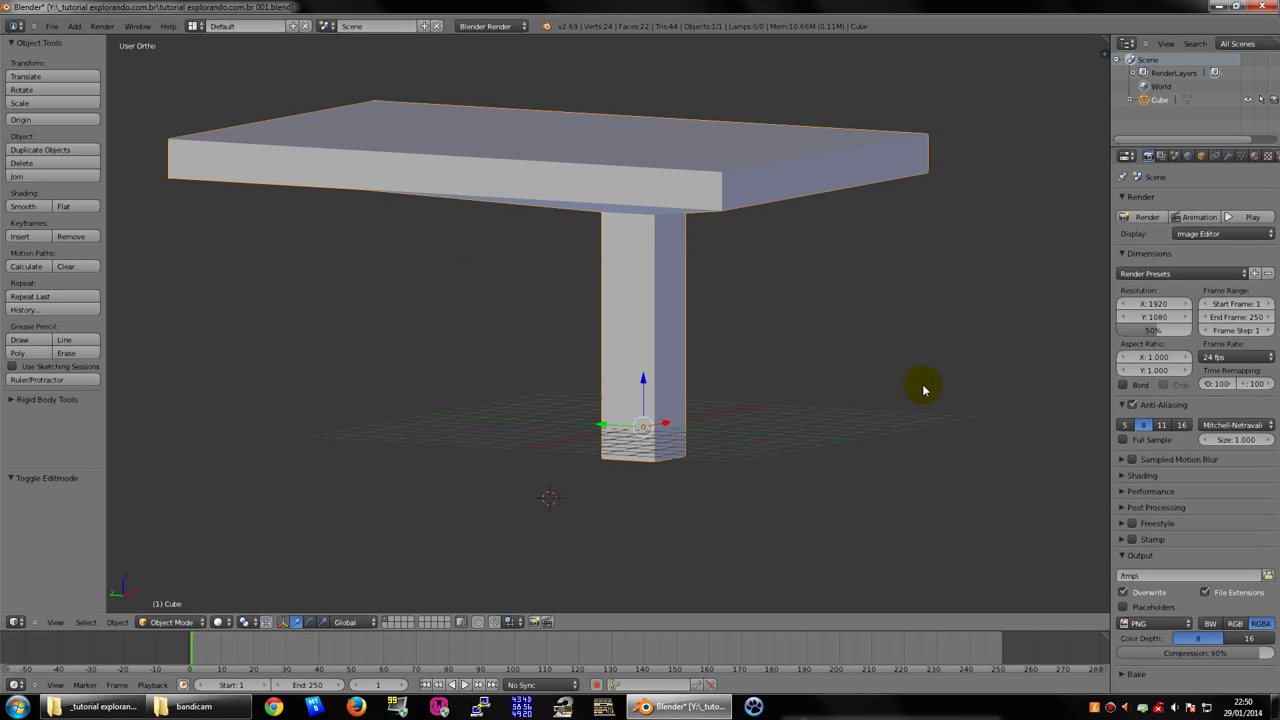
mouse_move(694, 406)
middle_mouse_down()
mouse_move(877, 377)
mouse_move(754, 347)
mouse_move(571, 343)
mouse_move(486, 377)
mouse_move(523, 357)
mouse_move(500, 366)
mouse_move(457, 177)
mouse_move(445, 243)
mouse_move(485, 210)
middle_mouse_up()
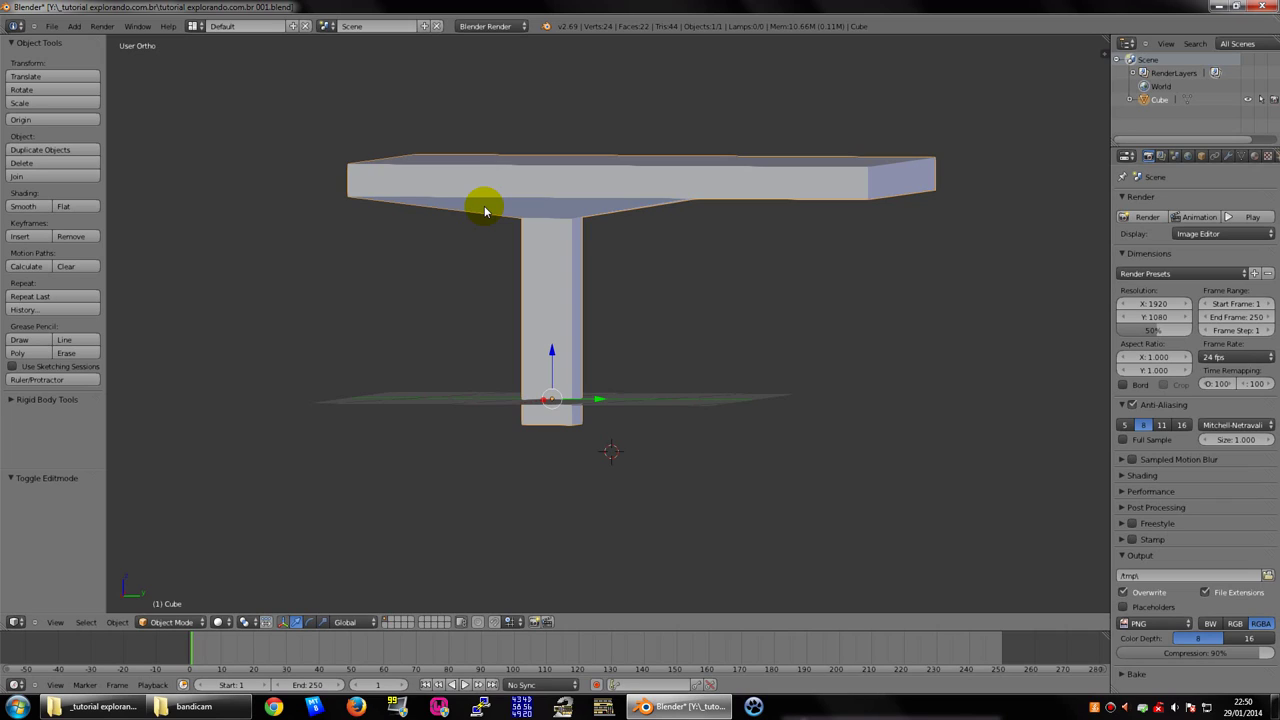
left_click(1267, 6)
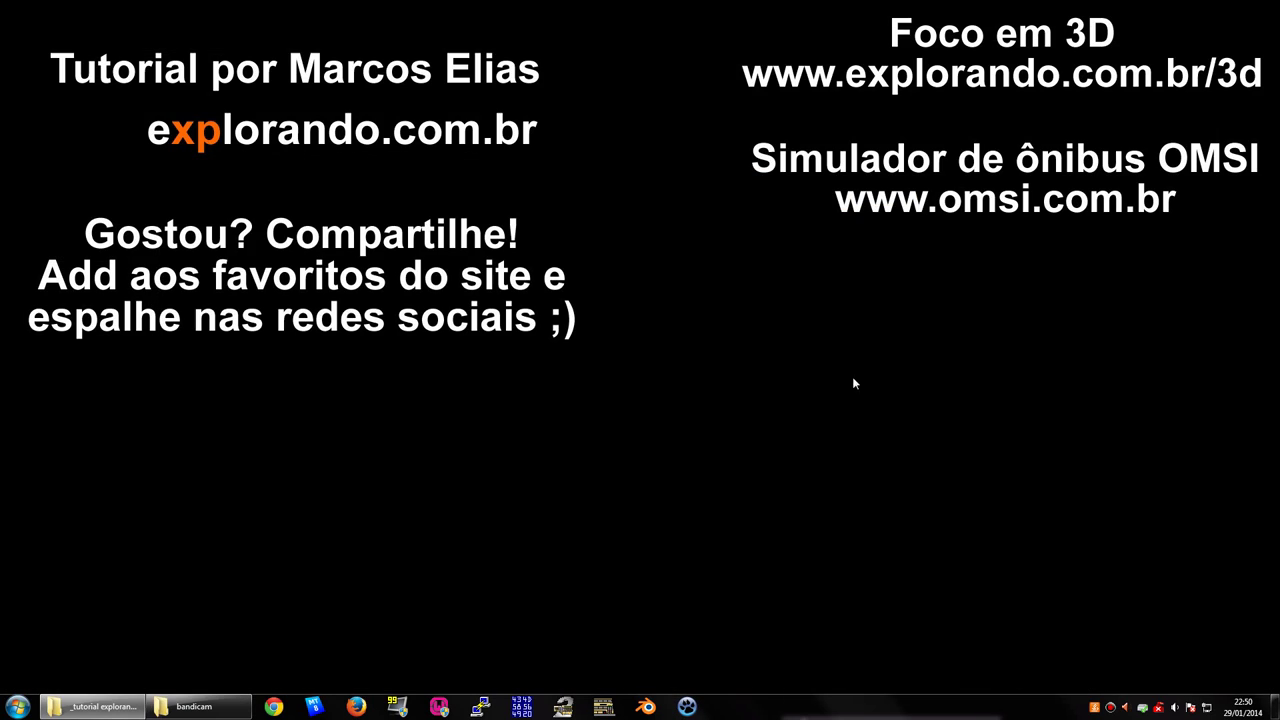